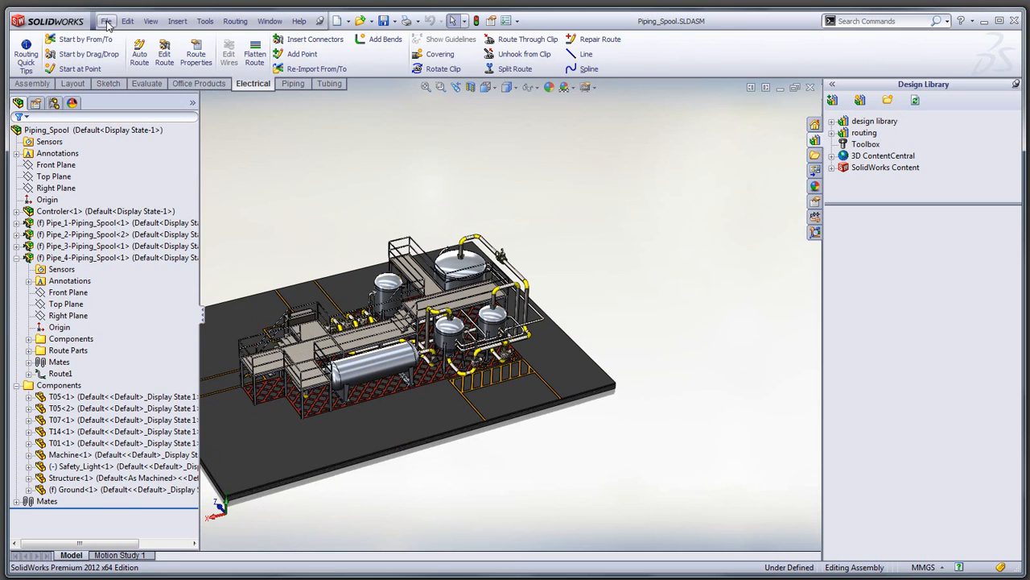
# Step: Open the assembly Assem1.SLDASM from the test folder in My Documents
pyautogui.click(132, 50)
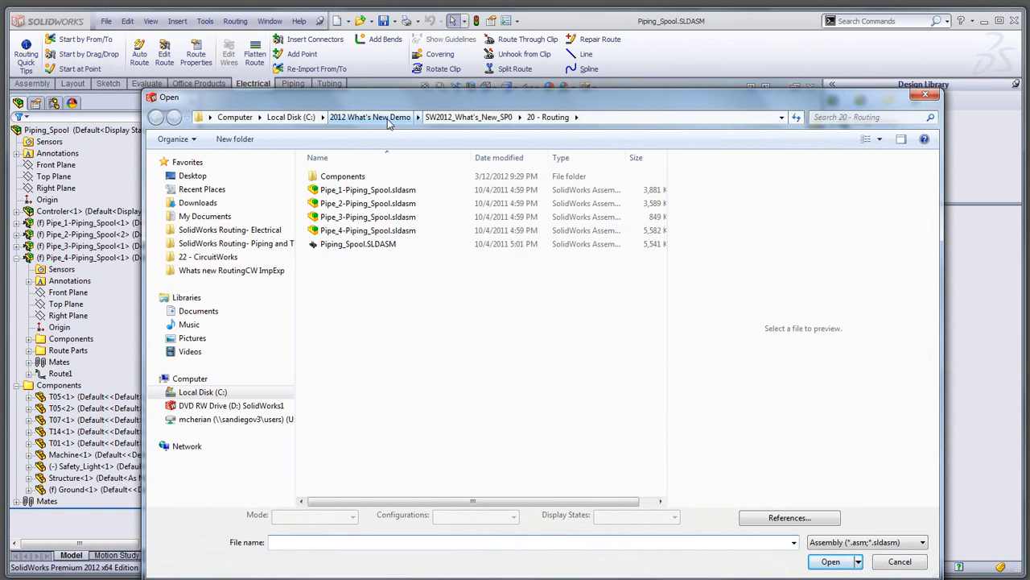
pyautogui.click(291, 117)
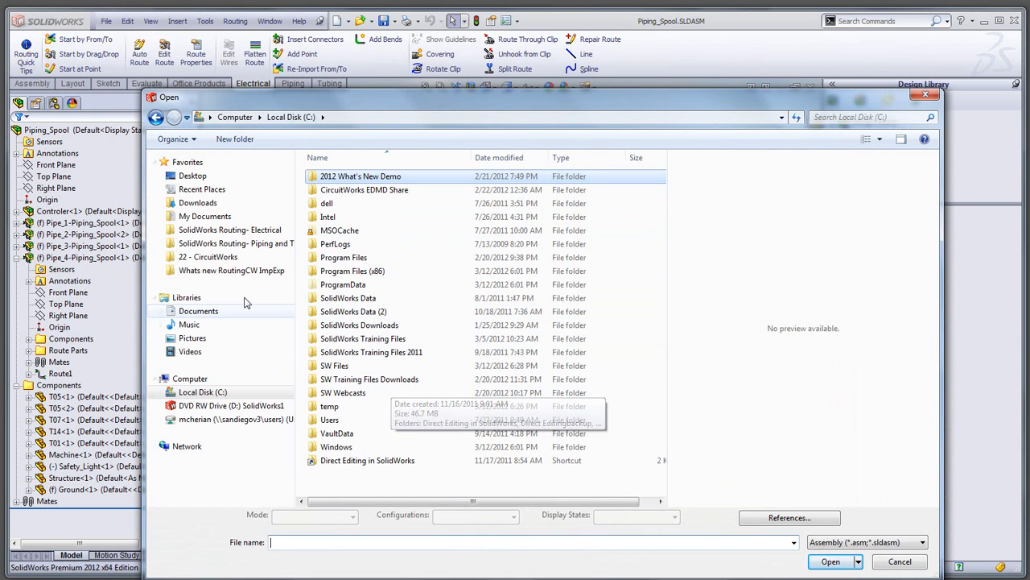
pyautogui.click(202, 216)
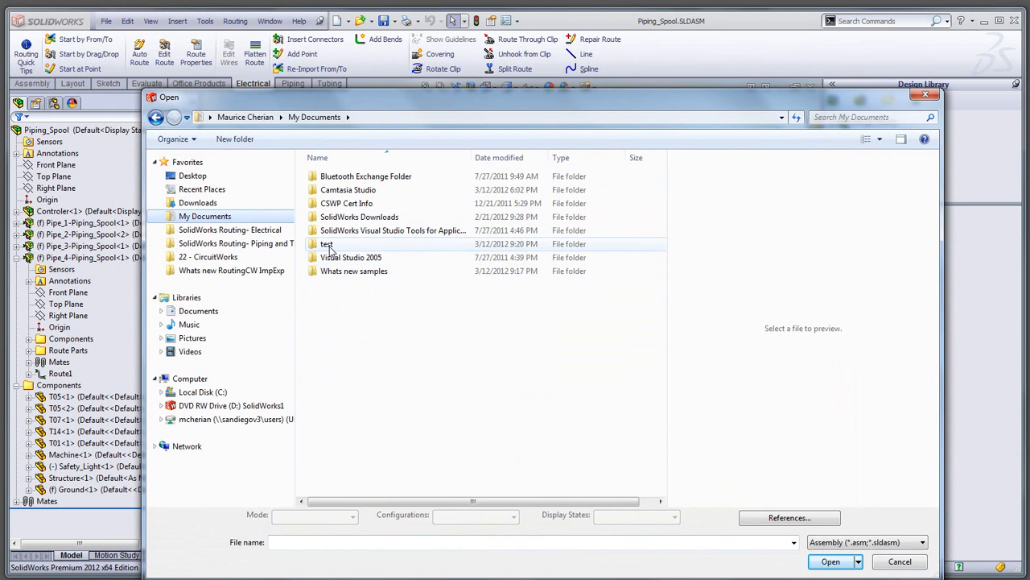
pyautogui.doubleClick(330, 246)
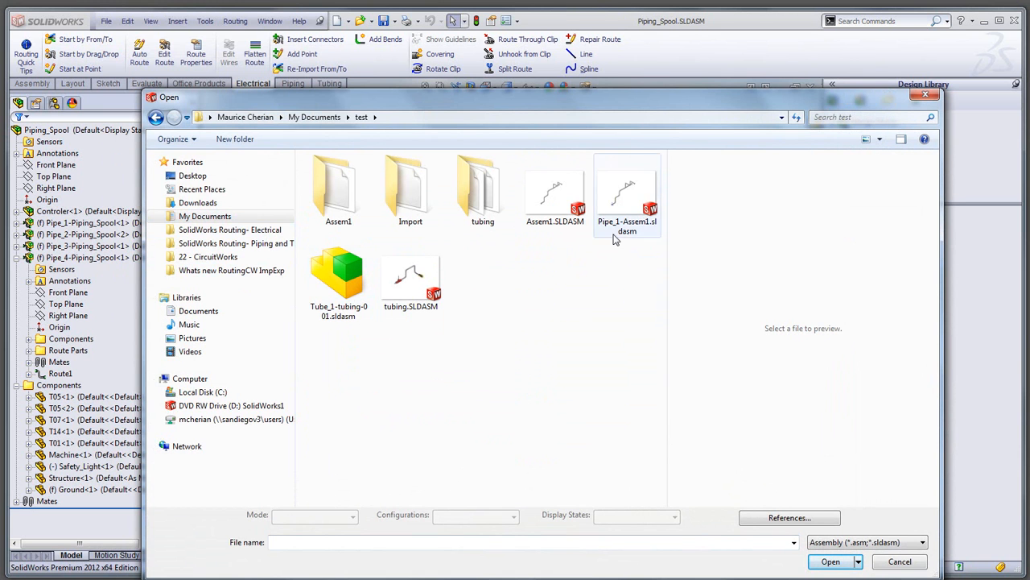
pyautogui.doubleClick(555, 193)
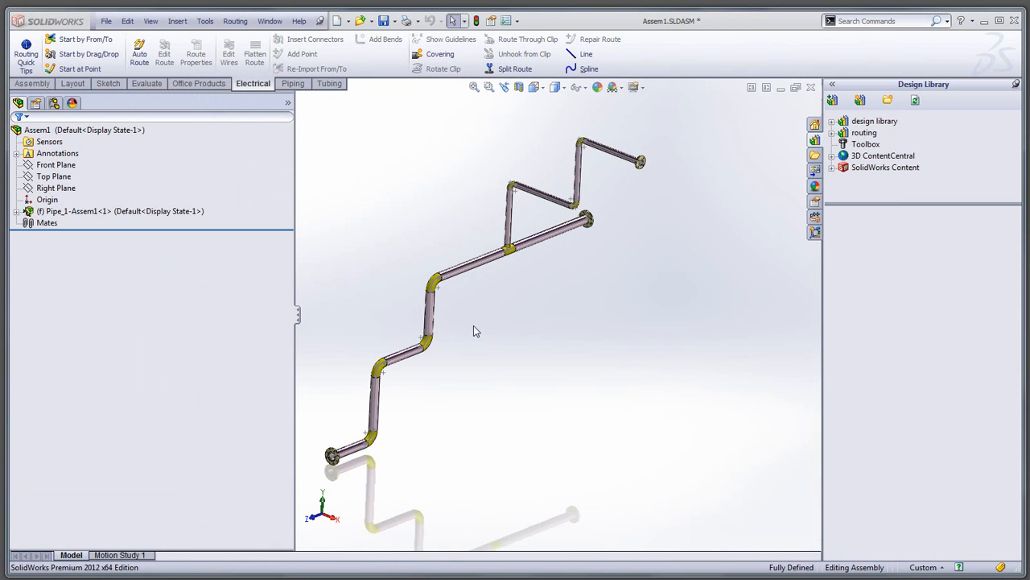
# Step: Expand the Pipe_1-Assem1 sub-assembly and check which routing commands are available for Route1
pyautogui.moveTo(522, 314)
pyautogui.mouseDown(button='middle')
pyautogui.moveTo(566, 319)
pyautogui.moveTo(501, 301)
pyautogui.moveTo(518, 301)
pyautogui.mouseUp(button='middle')
pyautogui.scroll(-2, 503, 263)
pyautogui.scroll(1, 504, 263)
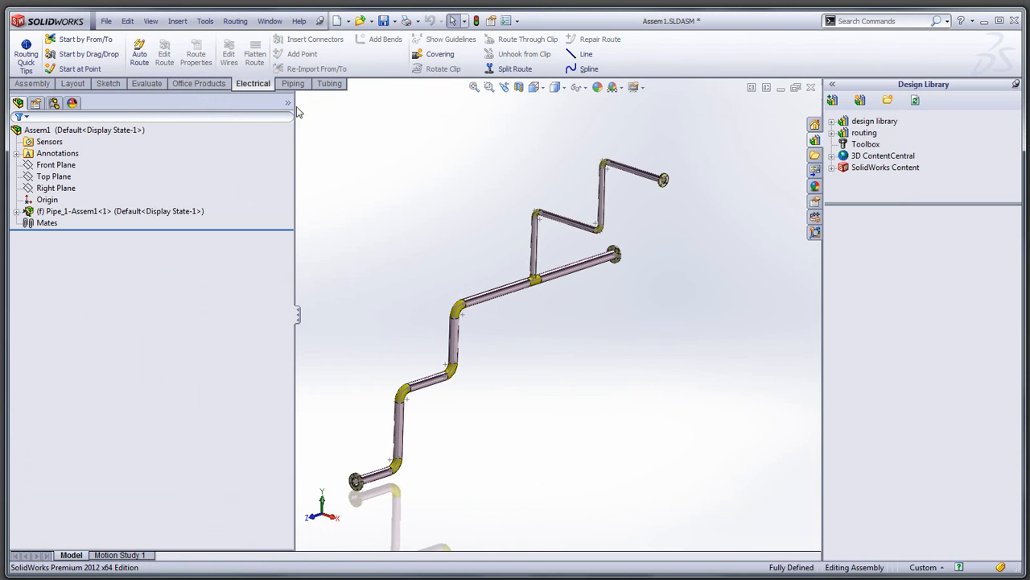
pyautogui.click(16, 211)
pyautogui.click(58, 327)
pyautogui.rightClick(56, 330)
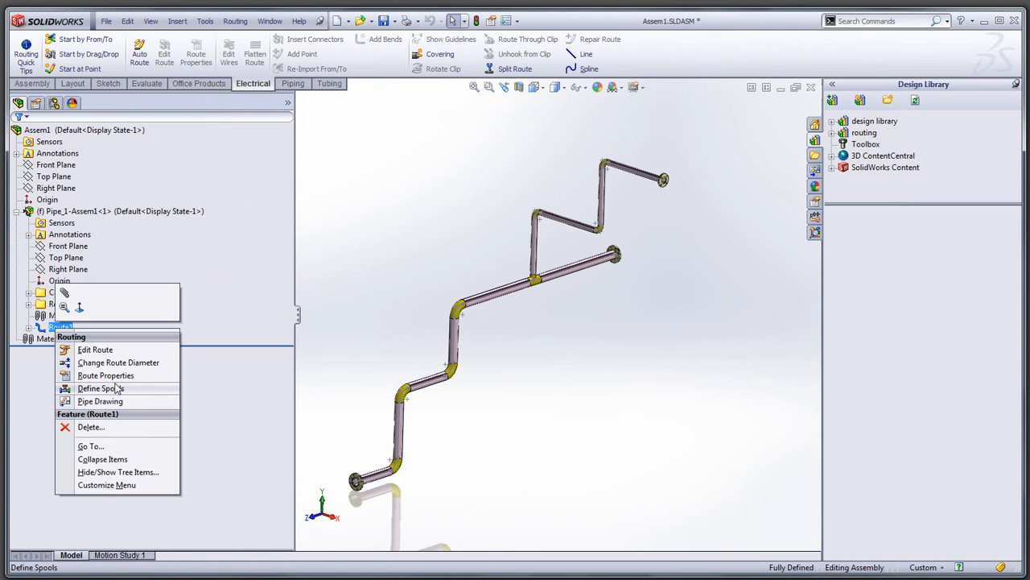
pyautogui.click(348, 250)
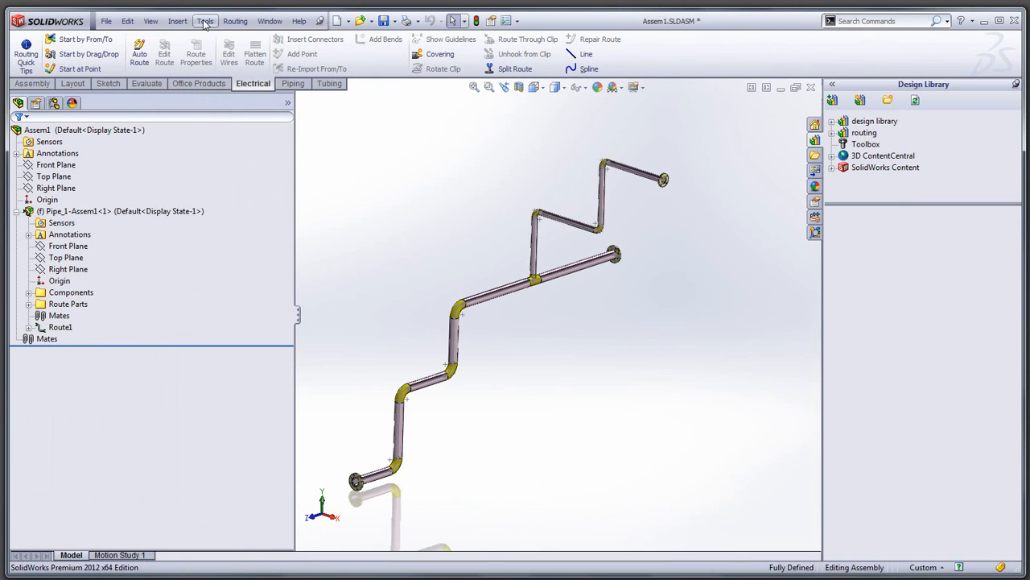
# Step: Start defining a spool on the pipe route and select the thin branch contour between the tee and its end flange
pyautogui.click(235, 20)
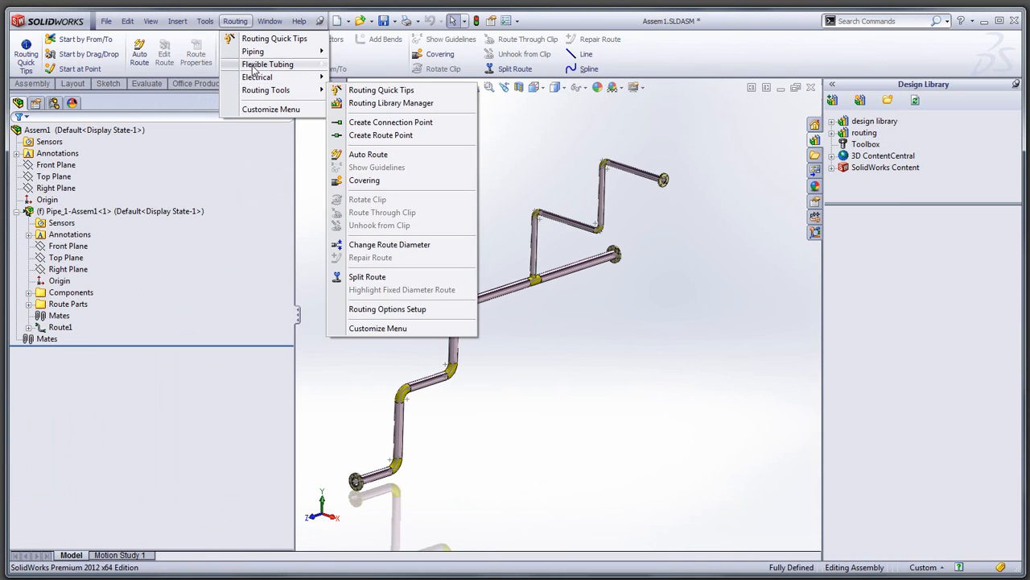
pyautogui.moveTo(256, 51)
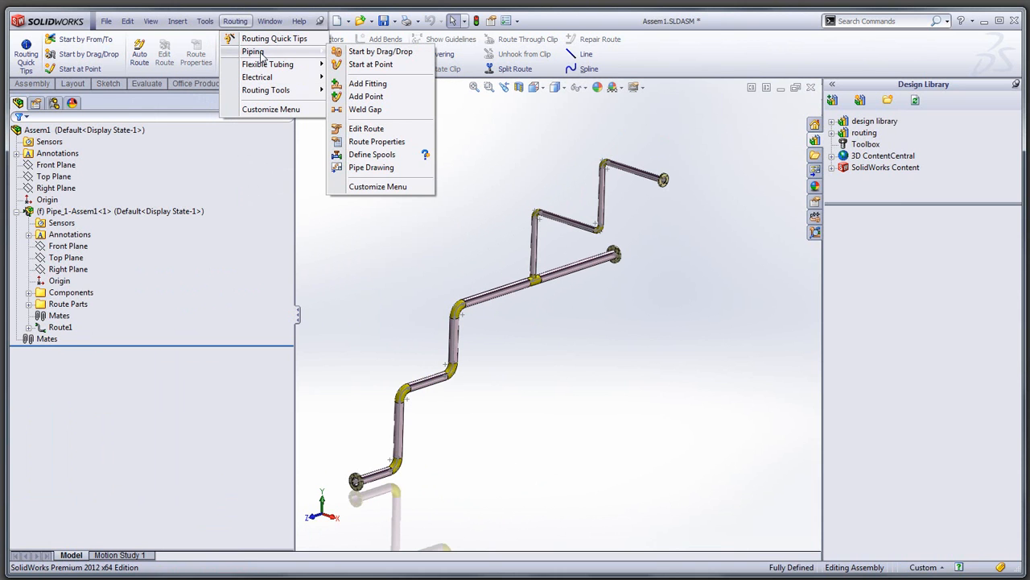
pyautogui.click(373, 156)
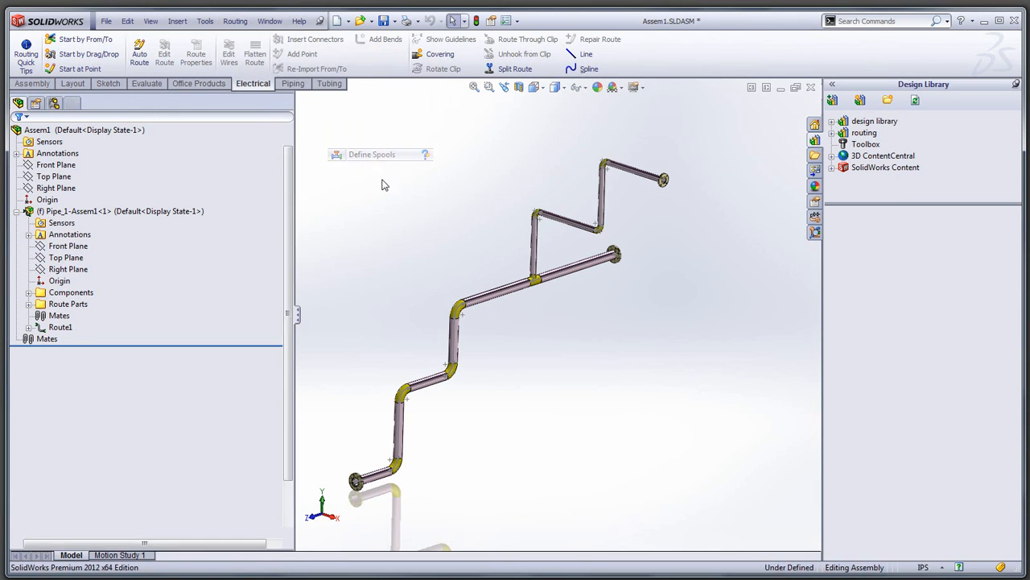
pyautogui.moveTo(532, 362)
pyautogui.mouseDown(button='middle')
pyautogui.moveTo(547, 384)
pyautogui.moveTo(531, 347)
pyautogui.moveTo(529, 362)
pyautogui.moveTo(428, 424)
pyautogui.mouseUp(button='middle')
pyautogui.moveTo(595, 276); pyautogui.dragTo(606, 267, button='middle')
pyautogui.scroll(-4, 608, 216)
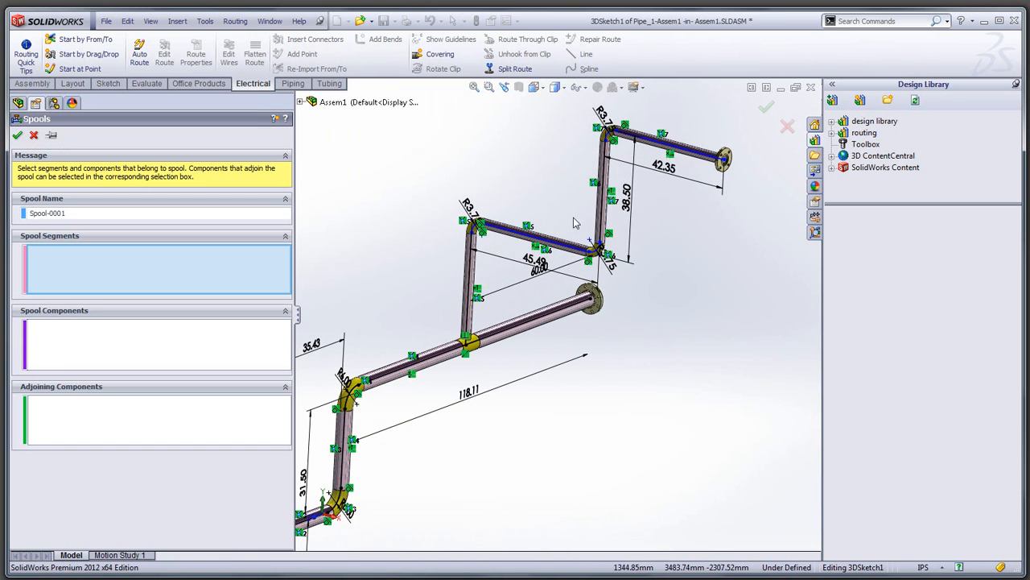
pyautogui.scroll(-2, 708, 157)
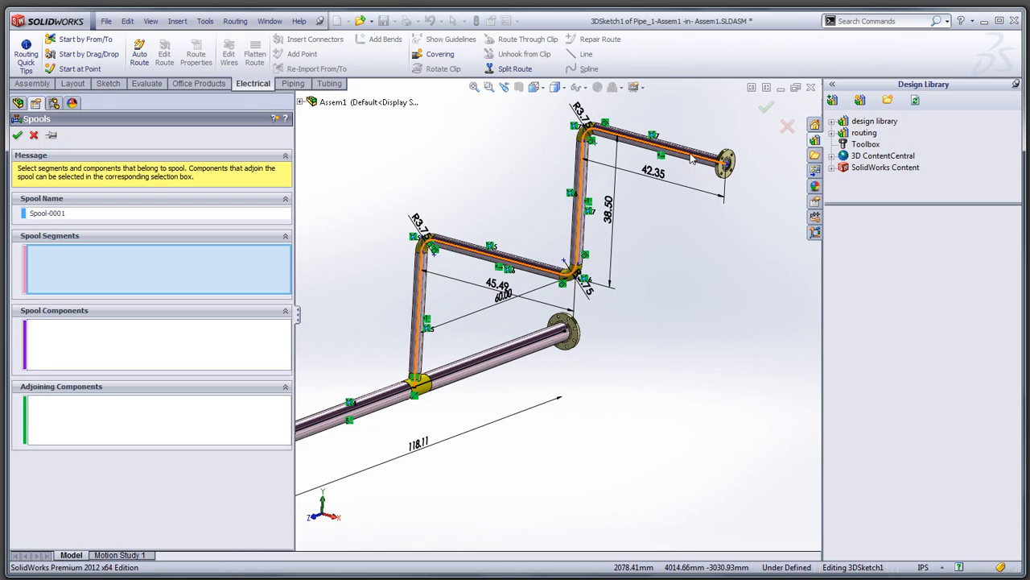
pyautogui.click(691, 159)
# Step: Name the spool "short spool", set its color to magenta, and accept the definition
pyautogui.click(71, 213)
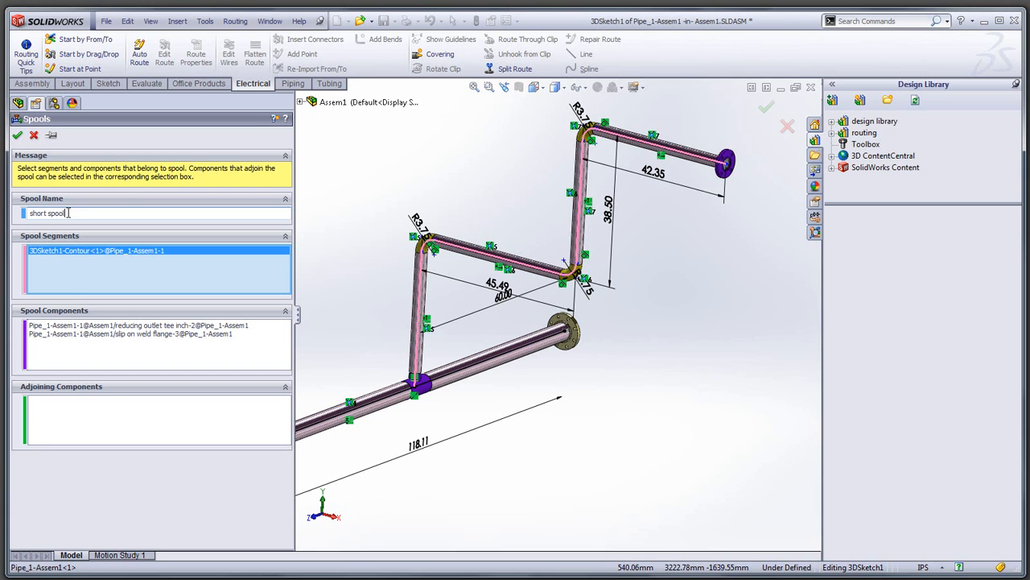
pyautogui.click(24, 214)
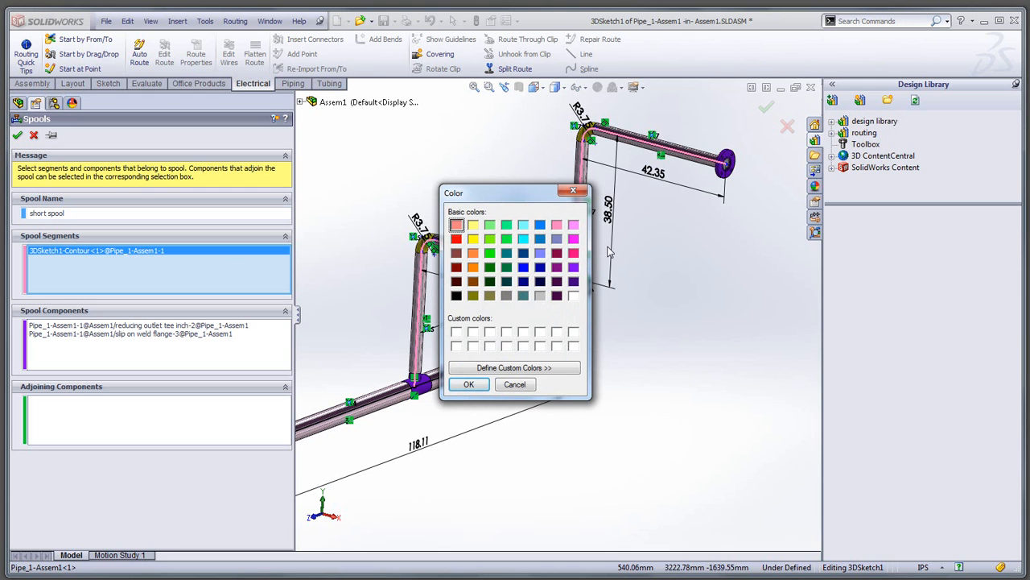
pyautogui.click(572, 239)
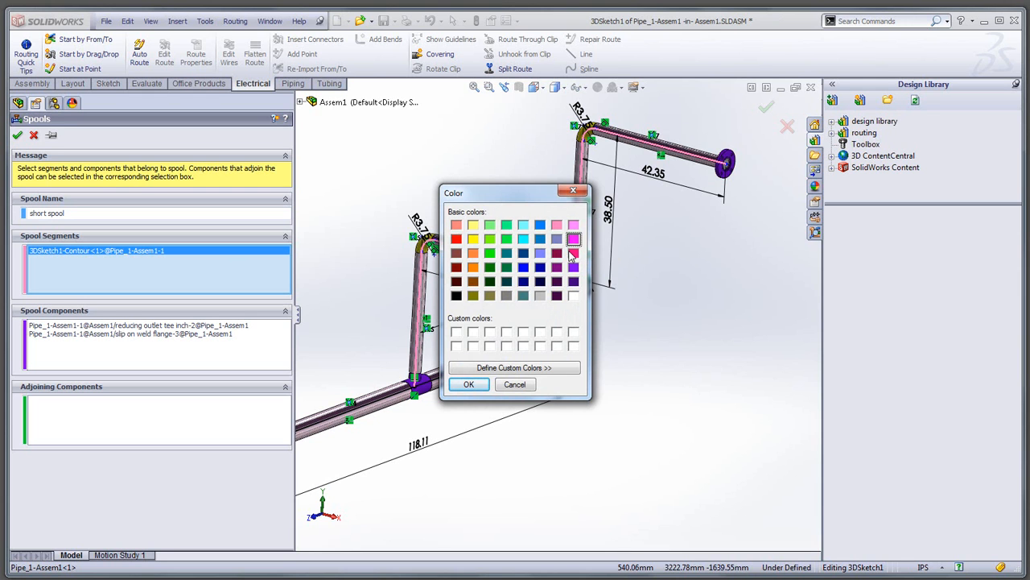
pyautogui.click(469, 384)
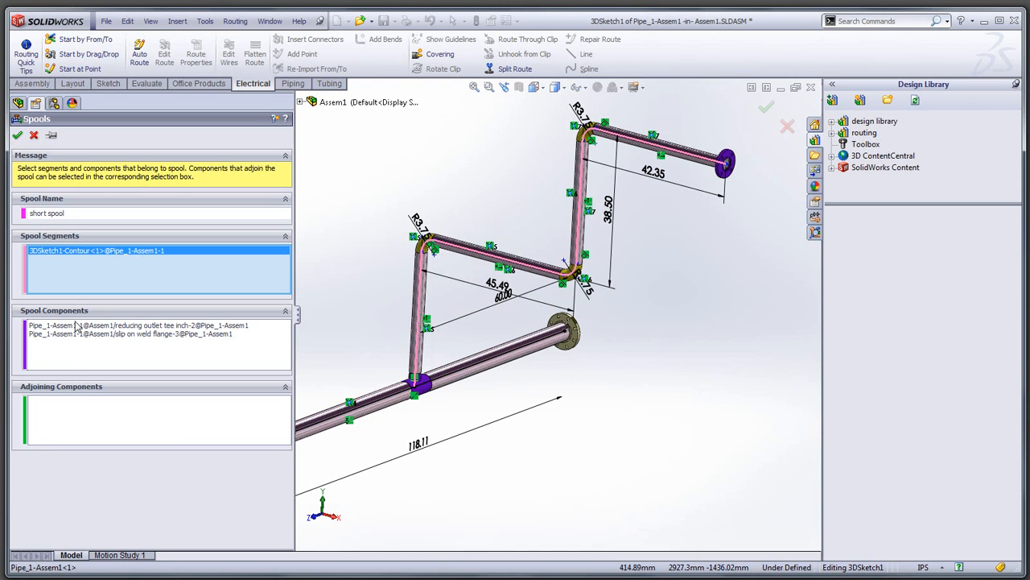
pyautogui.scroll(-5, 421, 387)
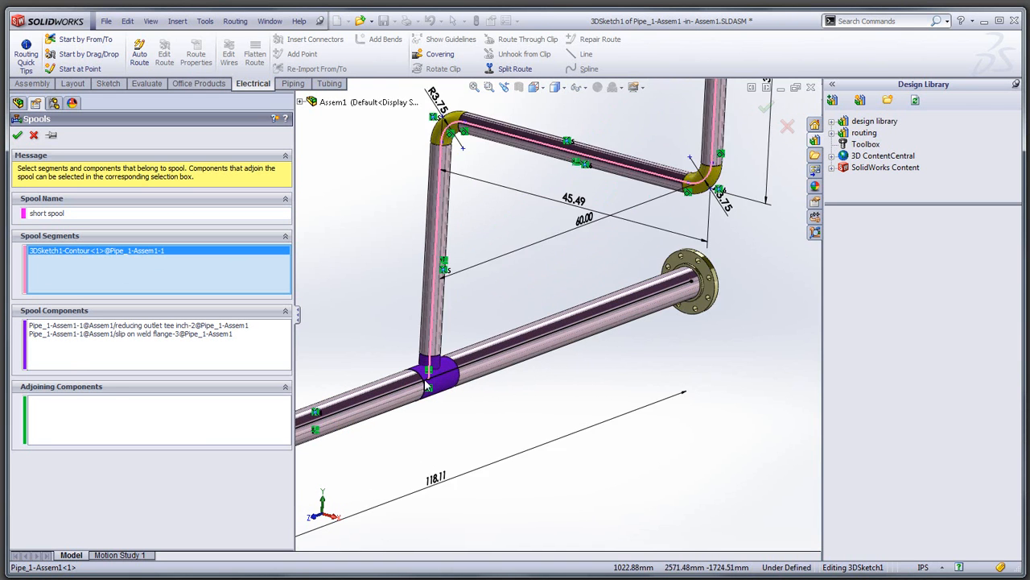
pyautogui.scroll(5, 556, 317)
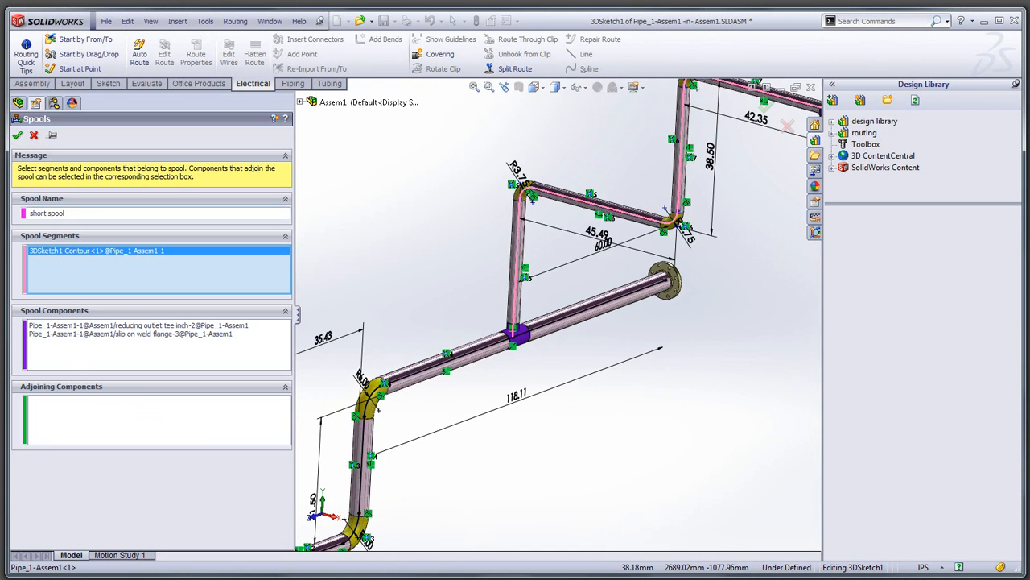
pyautogui.click(17, 136)
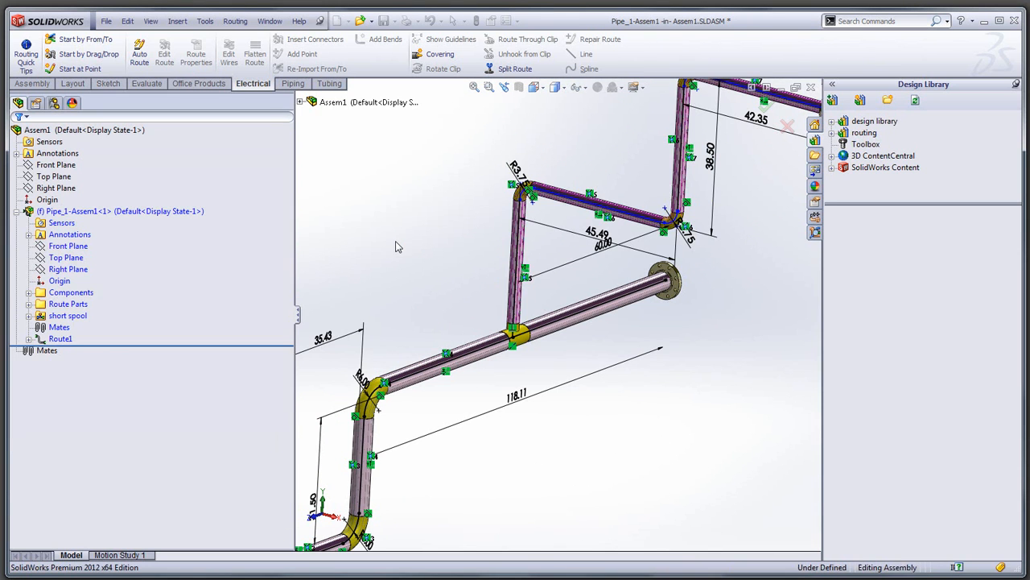
# Step: Select the short spool to check which pipes it covers, and return to the plain assembly view
pyautogui.click(63, 316)
pyautogui.click(437, 303)
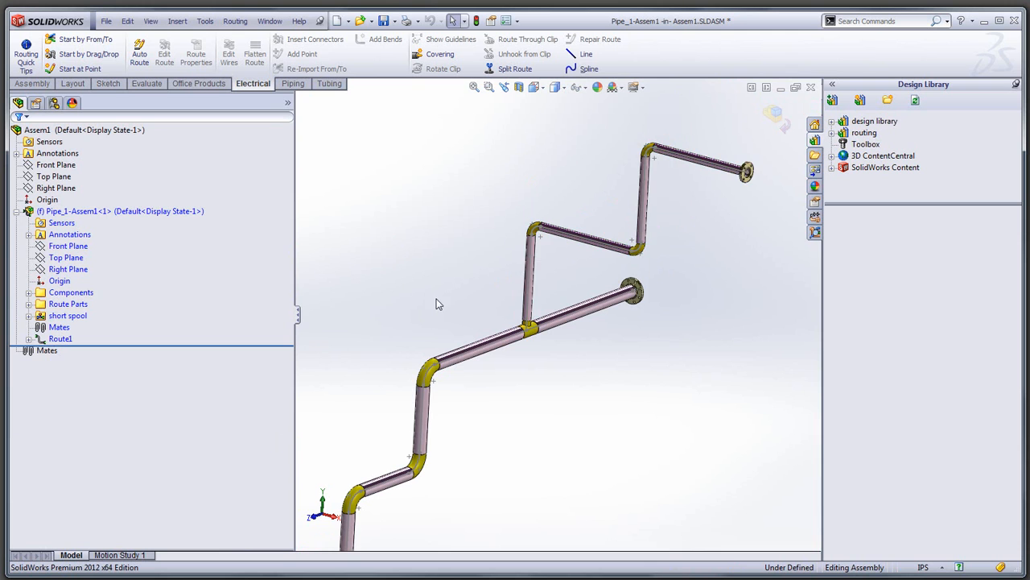
pyautogui.moveTo(388, 276); pyautogui.dragTo(417, 280, button='middle')
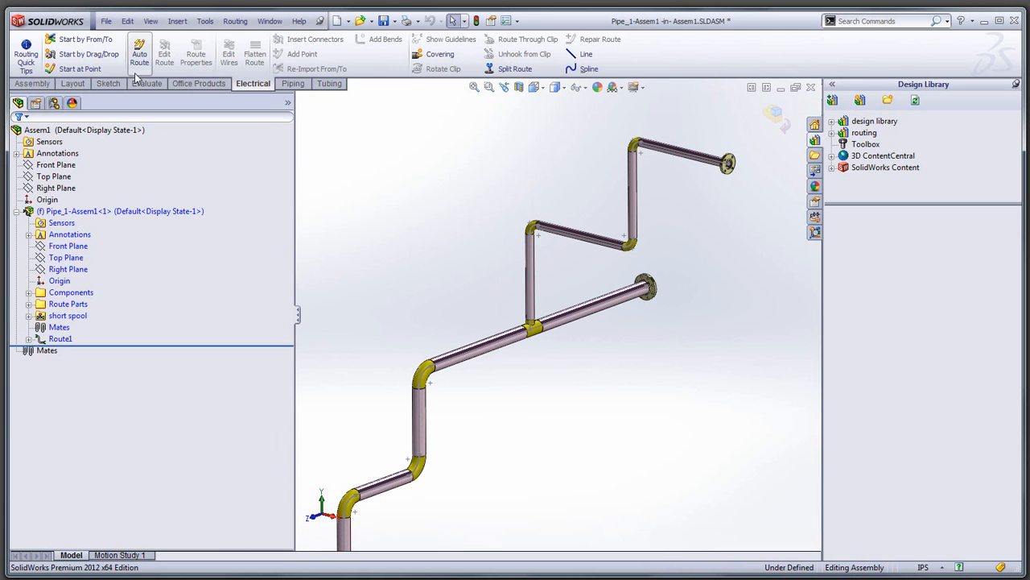
# Step: Start defining a second spool and select the stepped main pipe contour that begins at the lower flange
pyautogui.click(235, 21)
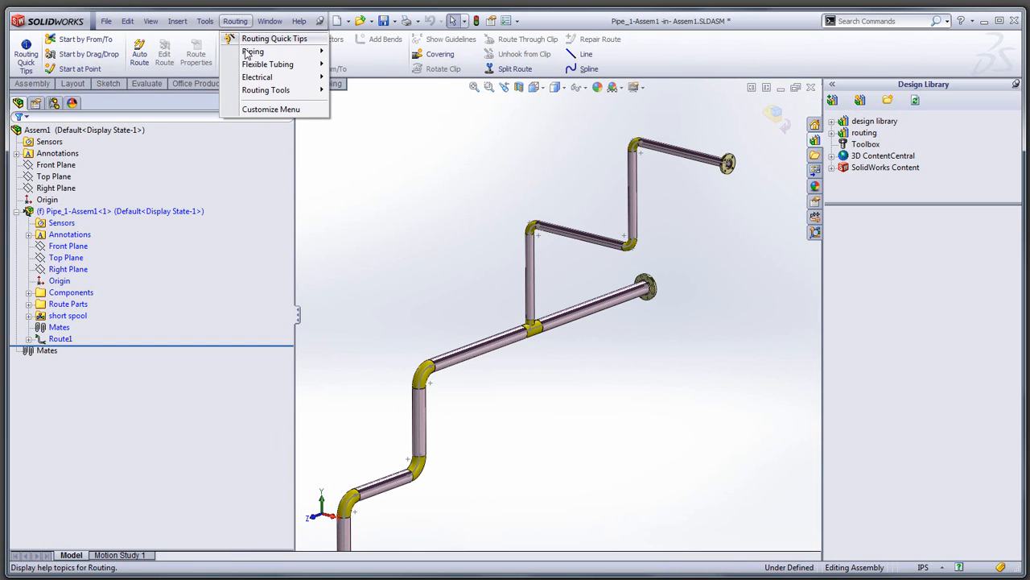
pyautogui.moveTo(271, 58)
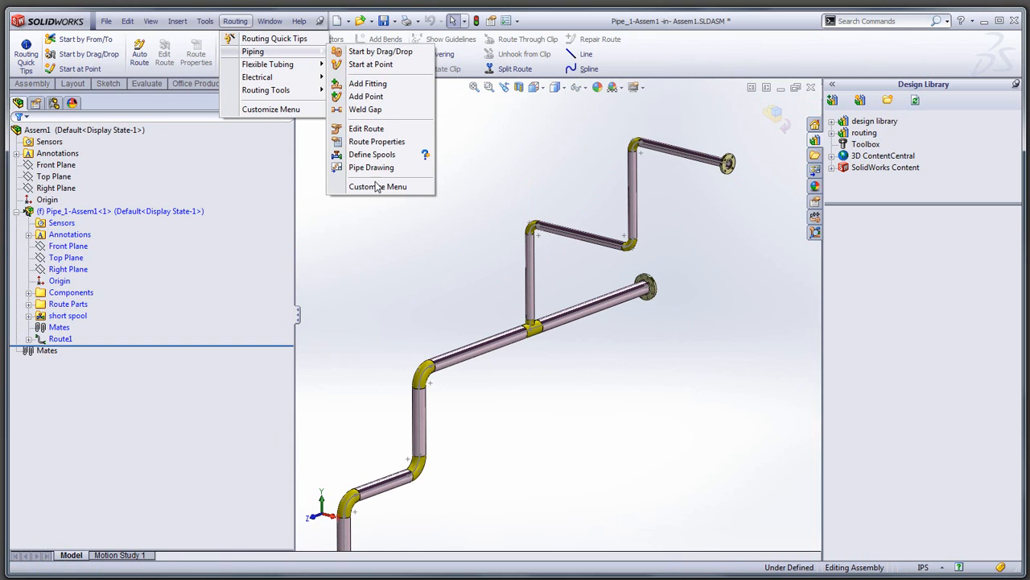
pyautogui.click(372, 154)
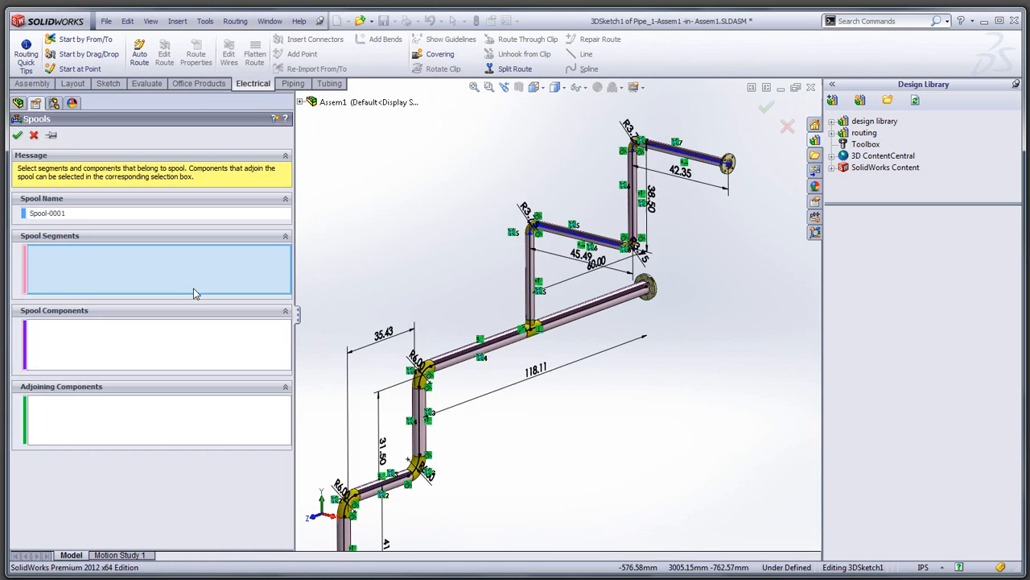
pyautogui.scroll(4, 456, 485)
pyautogui.scroll(-1, 467, 488)
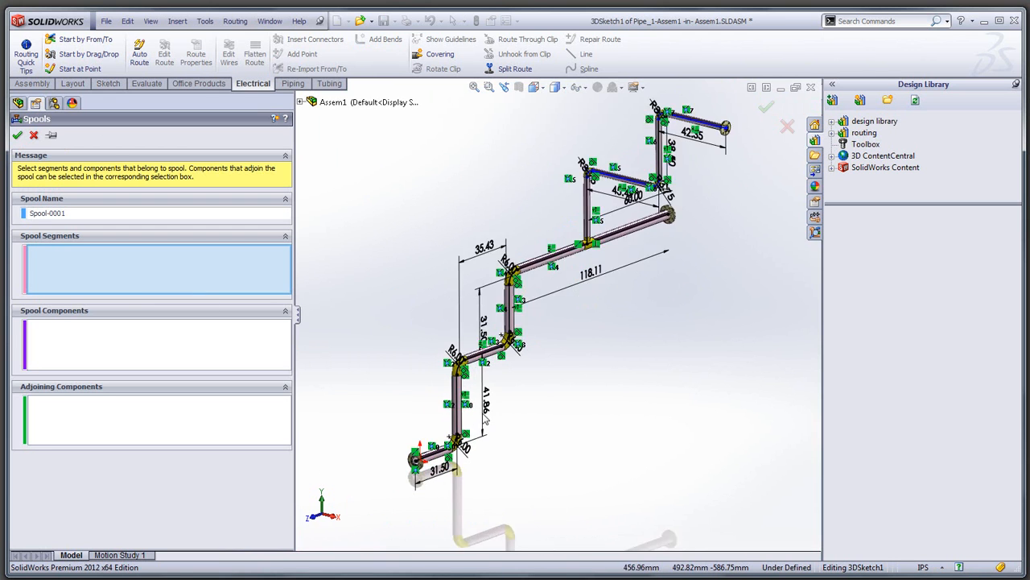
pyautogui.scroll(-5, 443, 457)
pyautogui.scroll(-1, 440, 457)
pyautogui.click(398, 448)
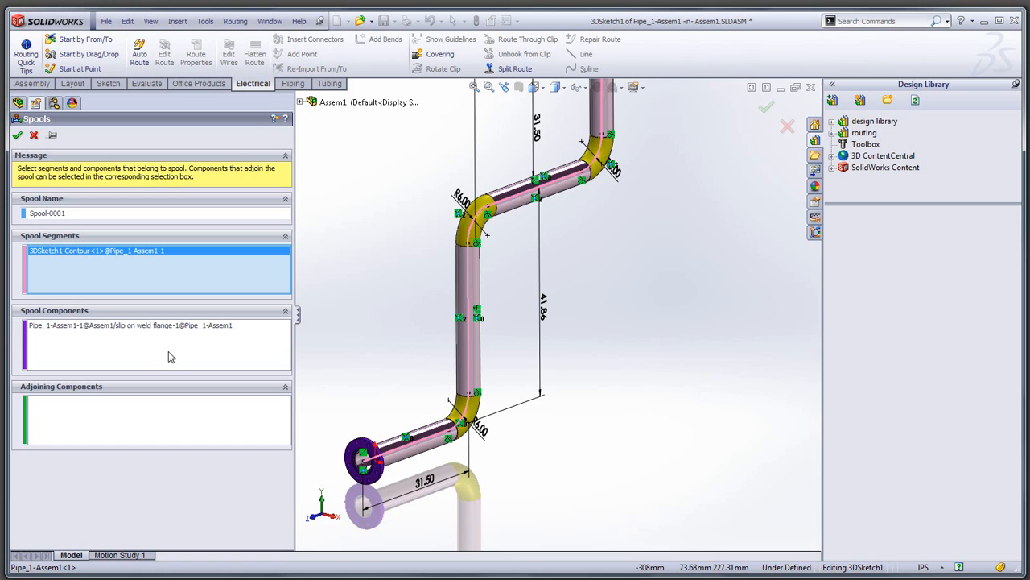
# Step: Add the main pipe contour from the tee to the far end flange to the second spool's segments
pyautogui.scroll(-2, 408, 447)
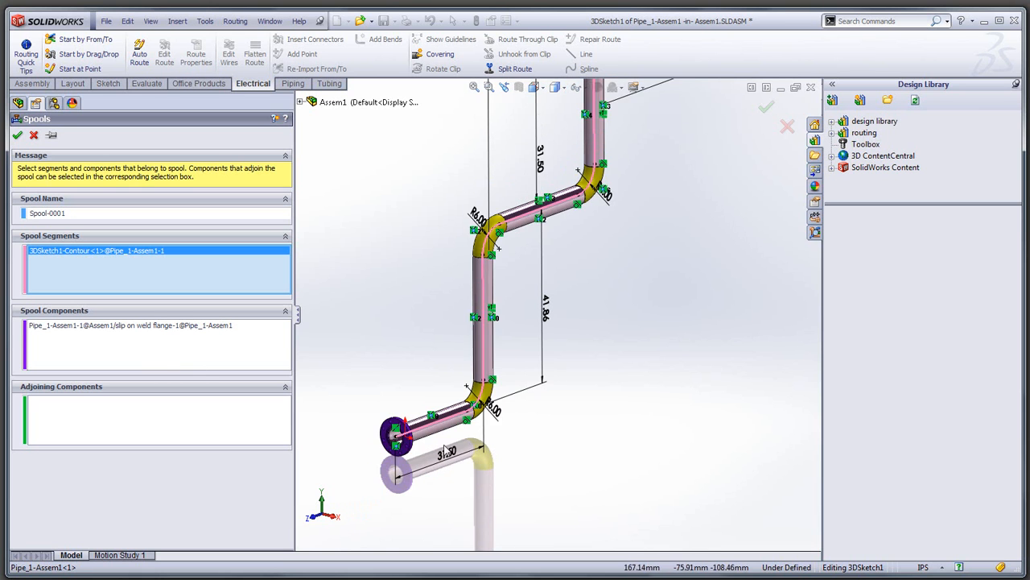
pyautogui.scroll(5, 642, 230)
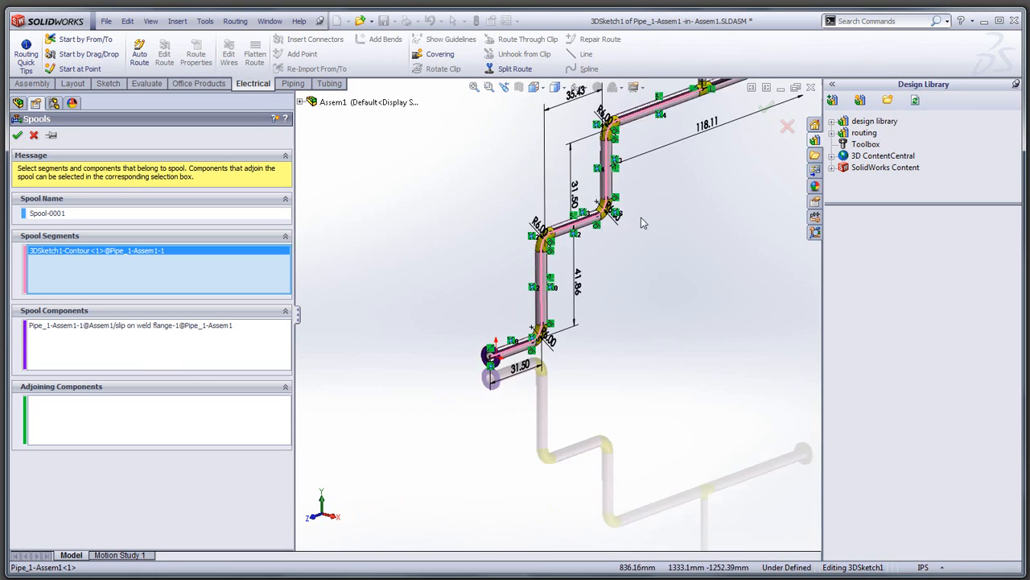
pyautogui.scroll(-4, 636, 206)
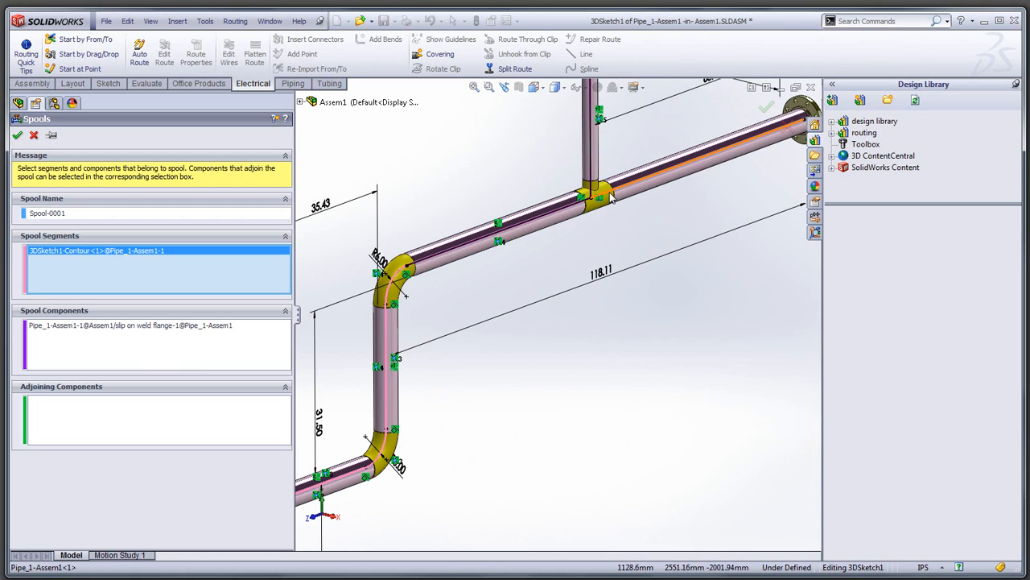
pyautogui.click(668, 170)
pyautogui.scroll(2, 644, 268)
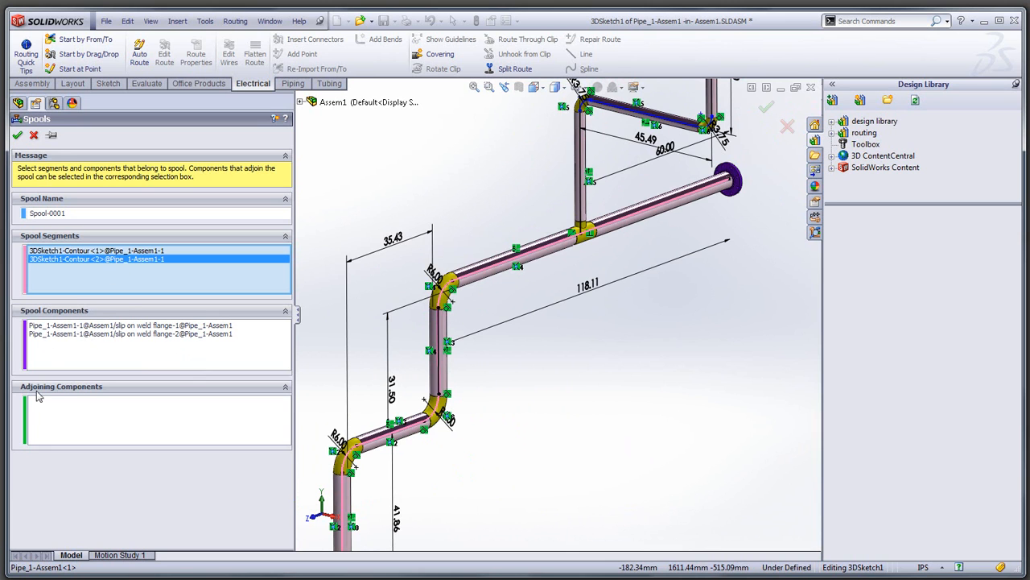
# Step: Name the second spool "long spool" and accept its definition
pyautogui.click(61, 419)
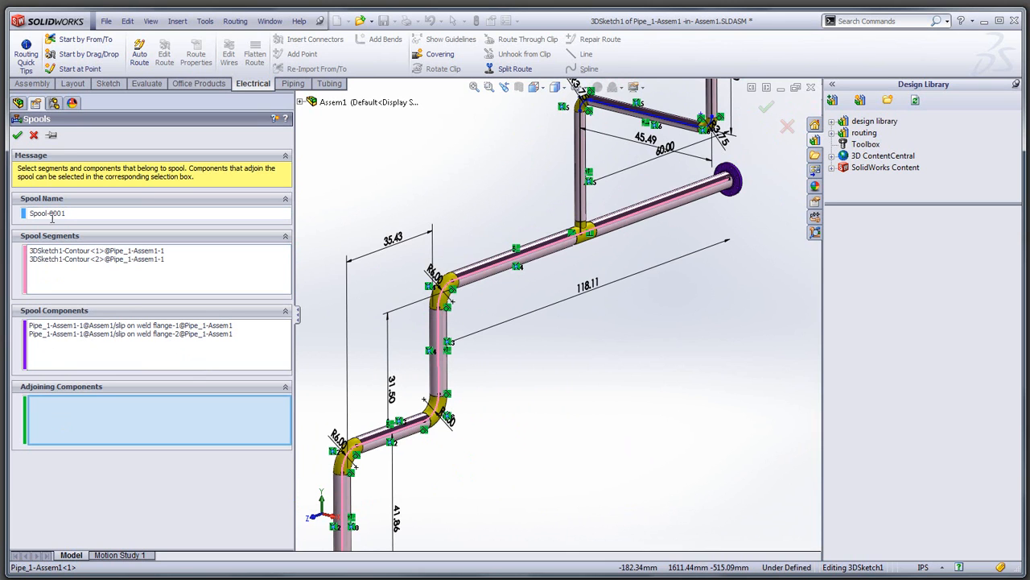
pyautogui.click(86, 213)
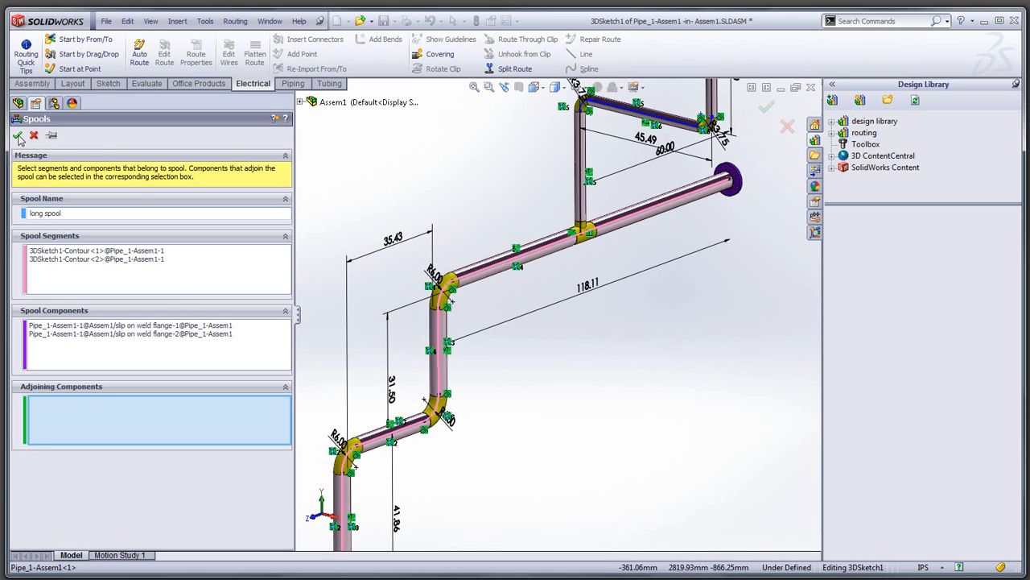
pyautogui.scroll(4, 414, 244)
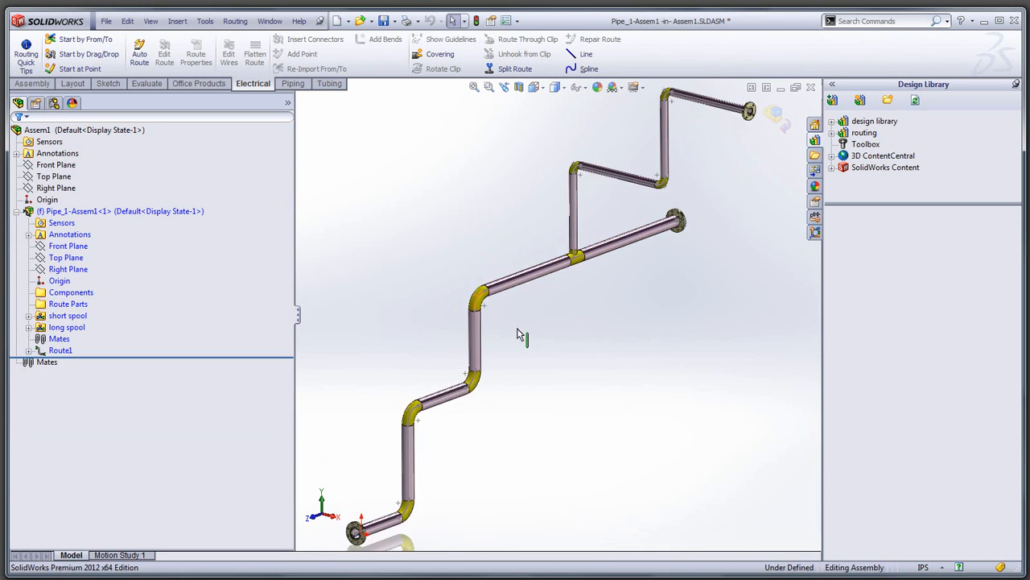
pyautogui.moveTo(591, 344); pyautogui.dragTo(584, 345, button='middle')
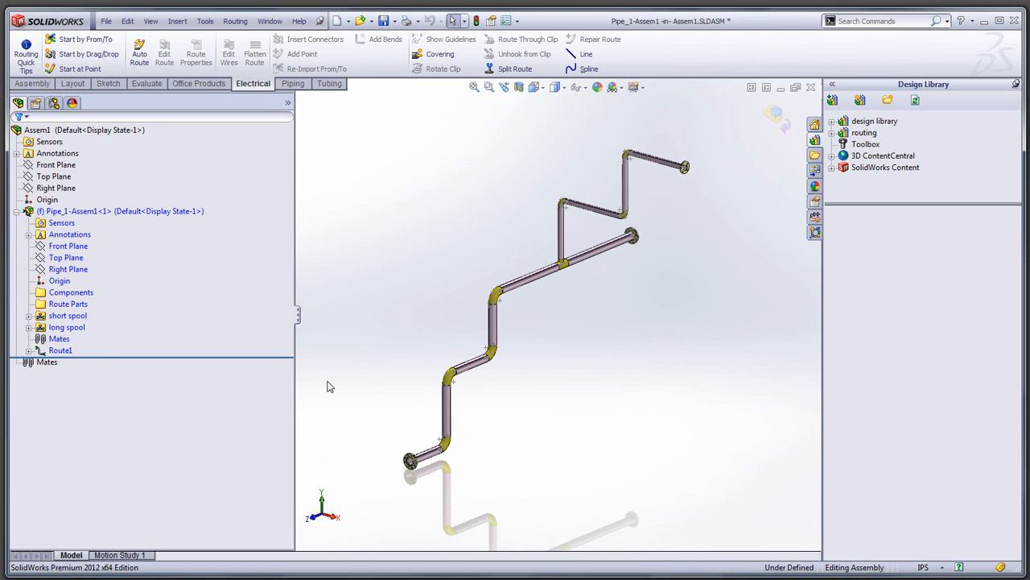
# Step: Select the long spool and the short spool in turn to check which pipes each covers, and clear the selection
pyautogui.click(70, 328)
pyautogui.scroll(-2, 506, 331)
pyautogui.moveTo(504, 330); pyautogui.dragTo(576, 269, button='middle')
pyautogui.scroll(-5, 583, 211)
pyautogui.scroll(6, 491, 425)
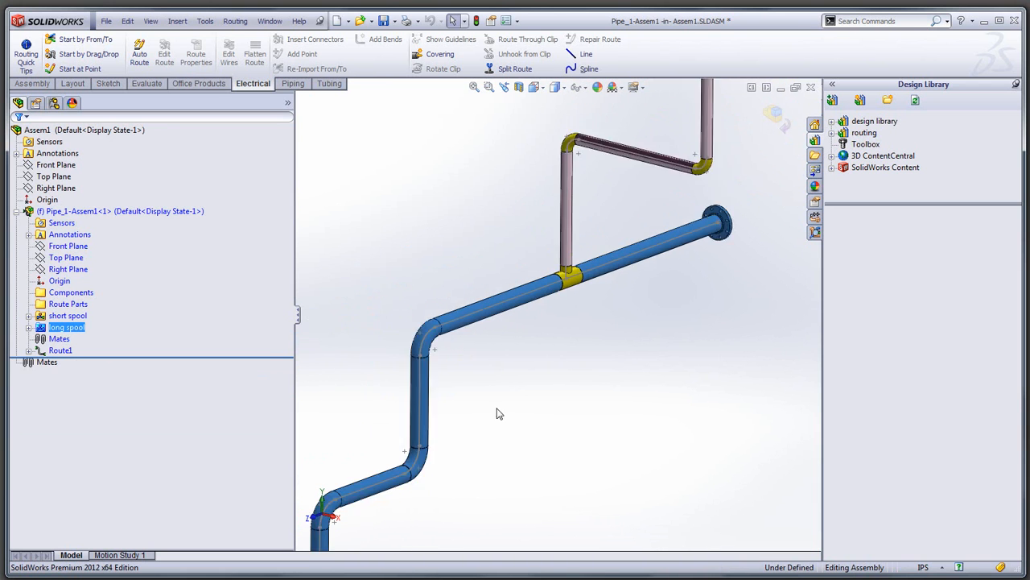
pyautogui.click(67, 316)
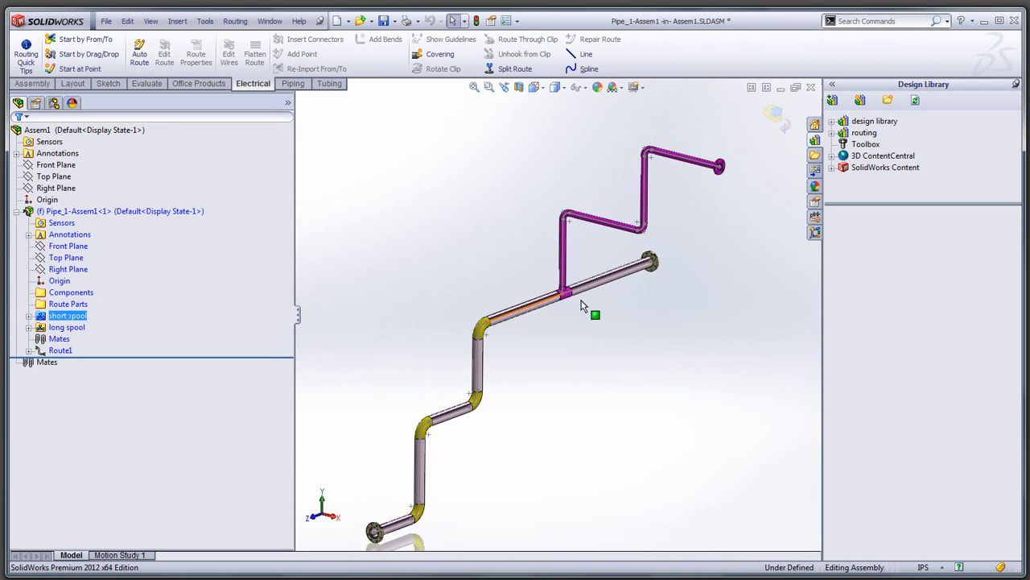
pyautogui.scroll(-4, 592, 221)
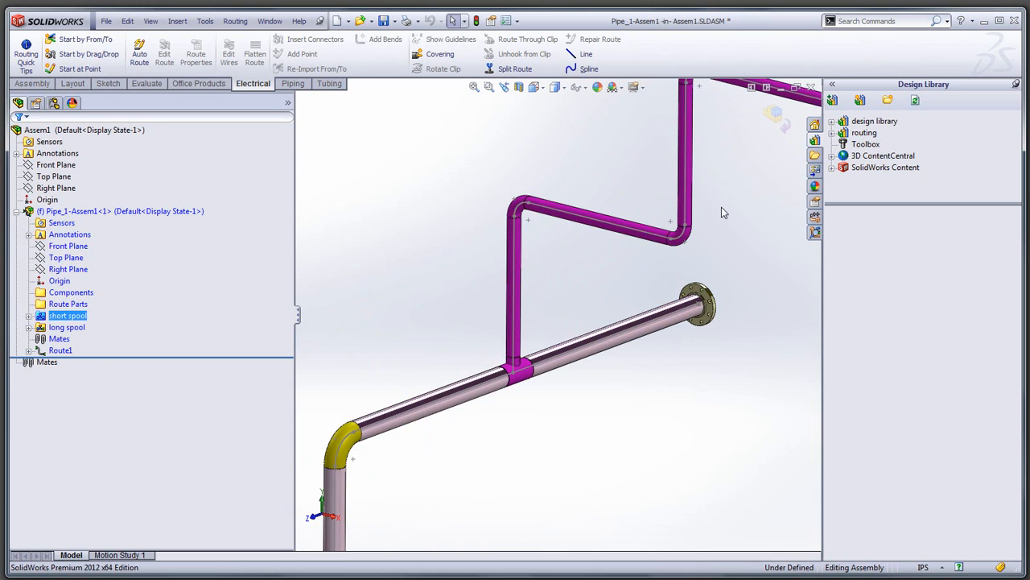
pyautogui.press('z')
pyautogui.click(483, 252)
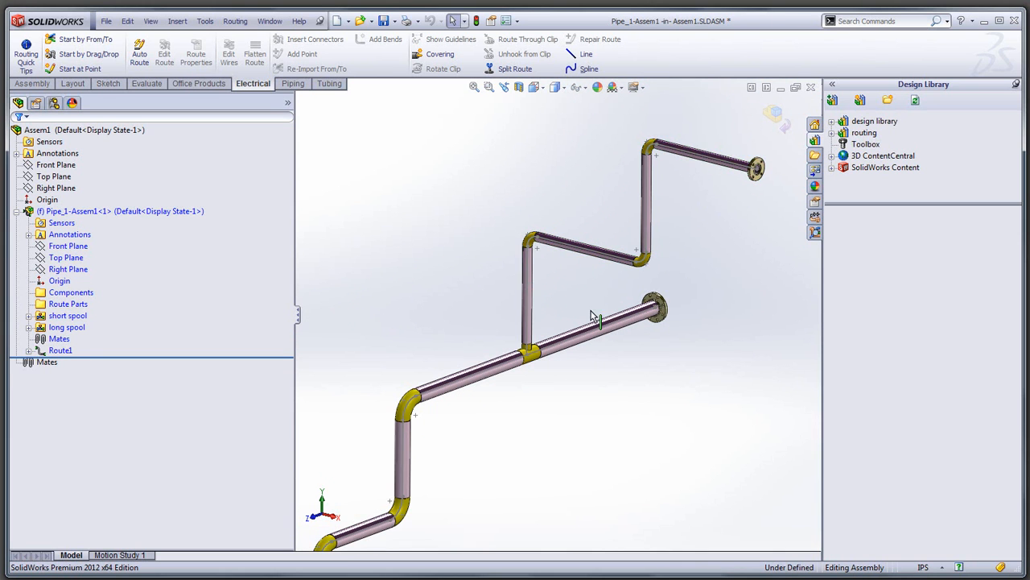
# Step: Leave the Pipe_1-Assem1 route subassembly and reopen it for editing within the main assembly
pyautogui.click(774, 116)
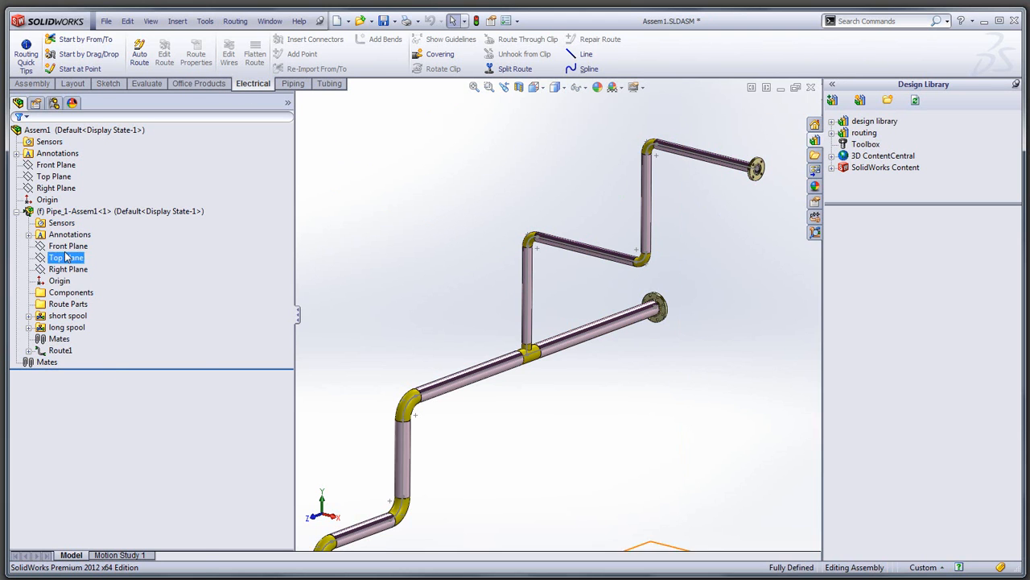
pyautogui.rightClick(63, 212)
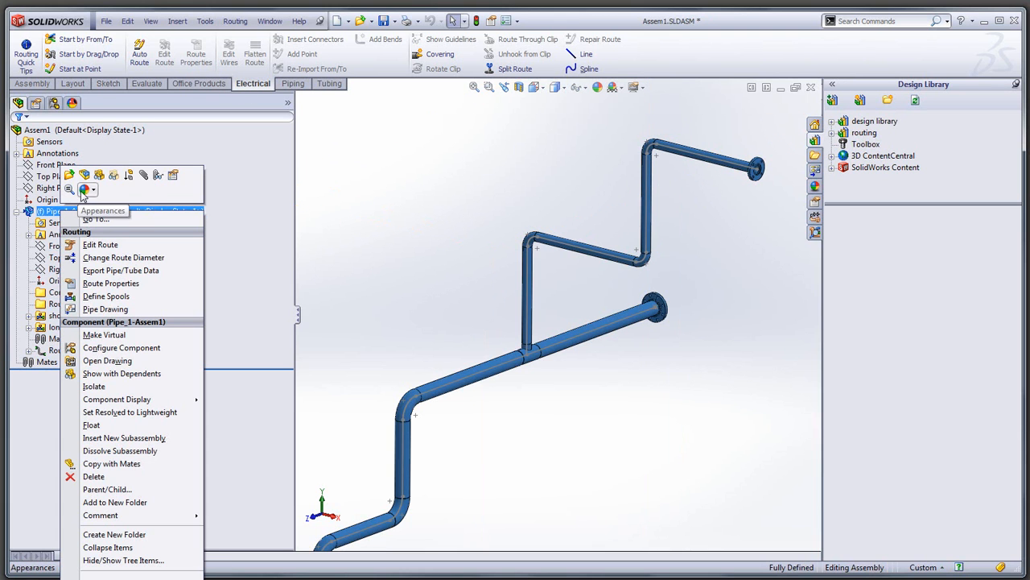
pyautogui.click(84, 176)
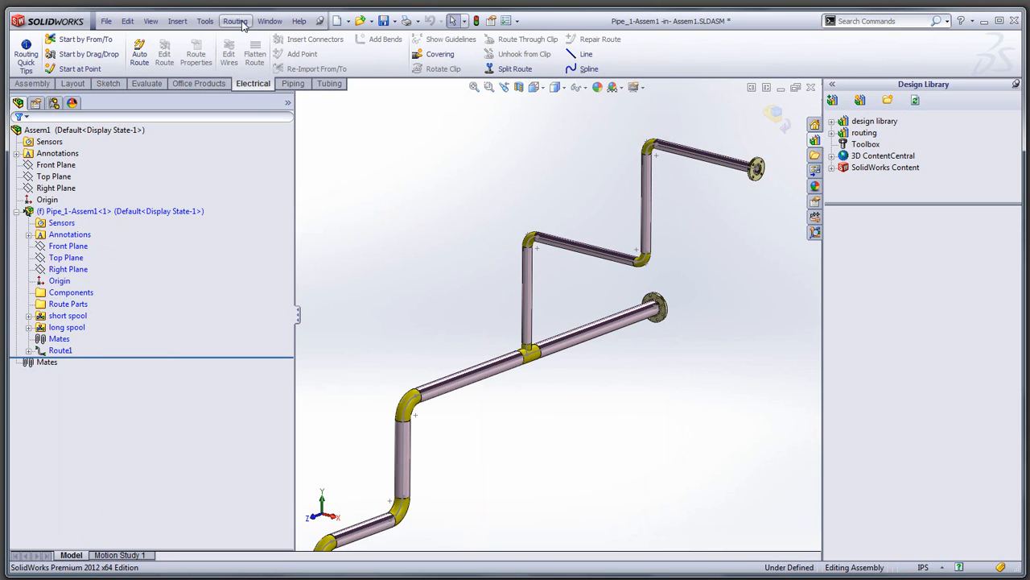
# Step: Start a piping drawing of the route and choose the short spool as its subject
pyautogui.click(235, 21)
pyautogui.moveTo(286, 91)
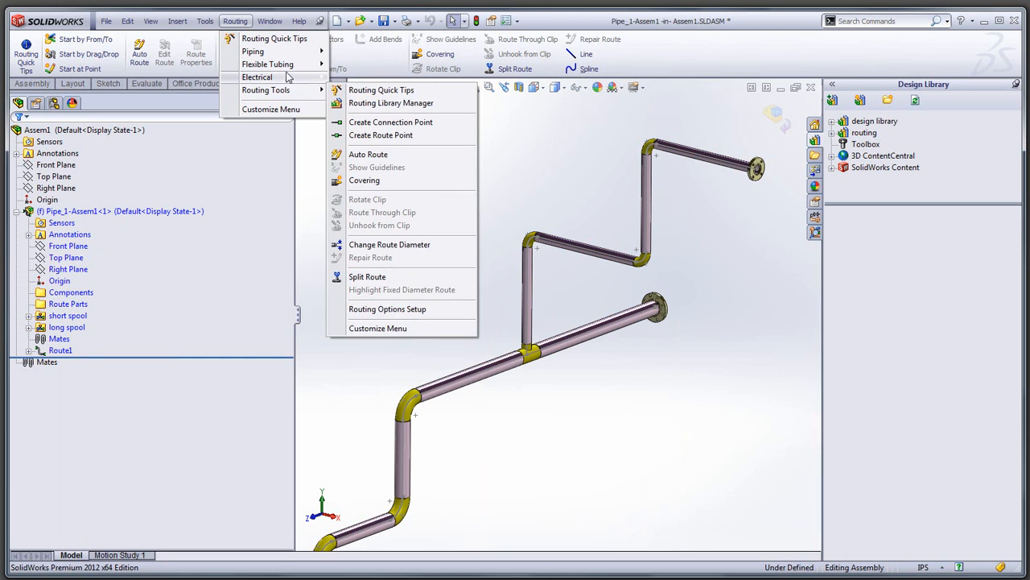
pyautogui.moveTo(291, 55)
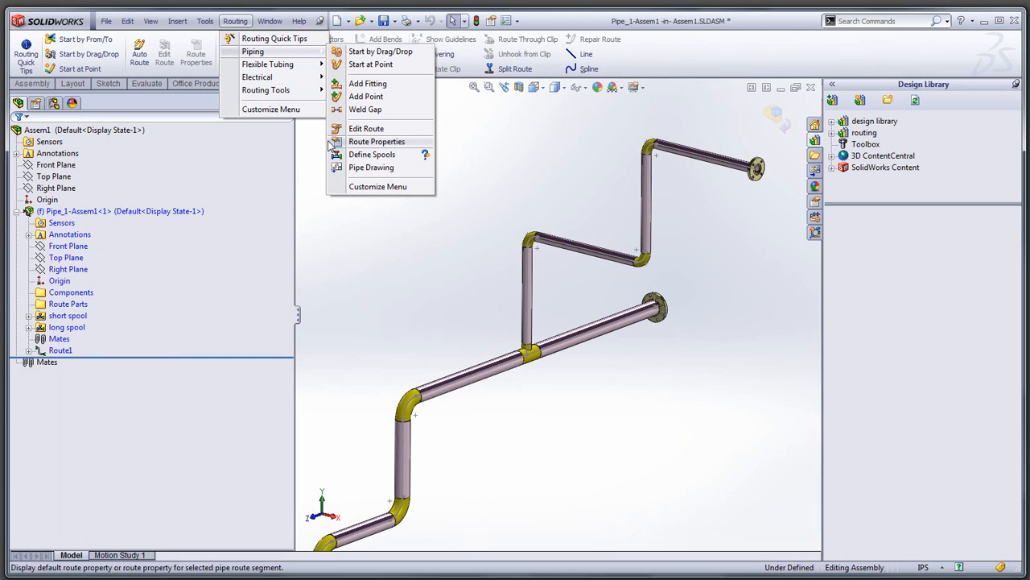
pyautogui.click(362, 169)
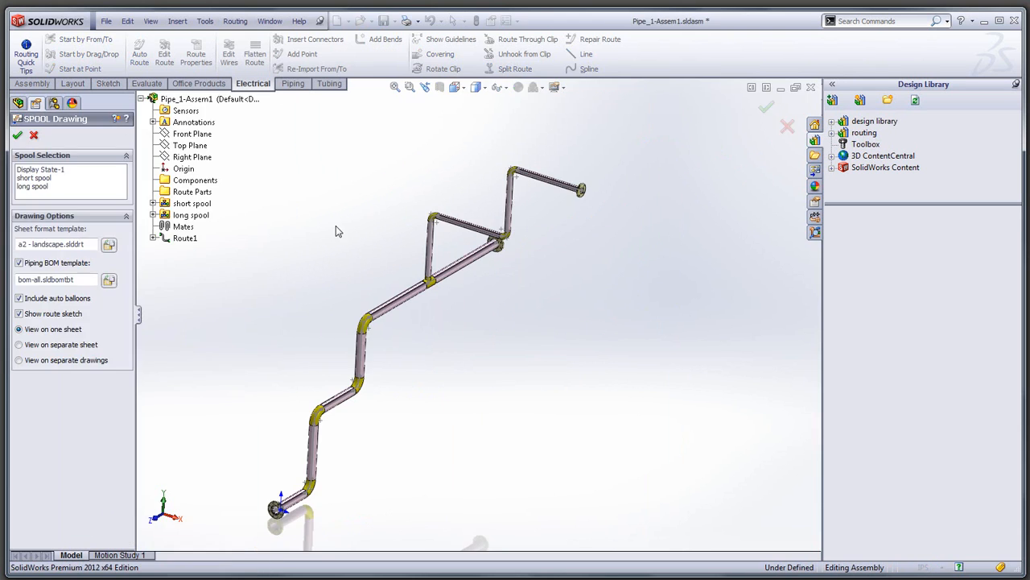
pyautogui.click(46, 179)
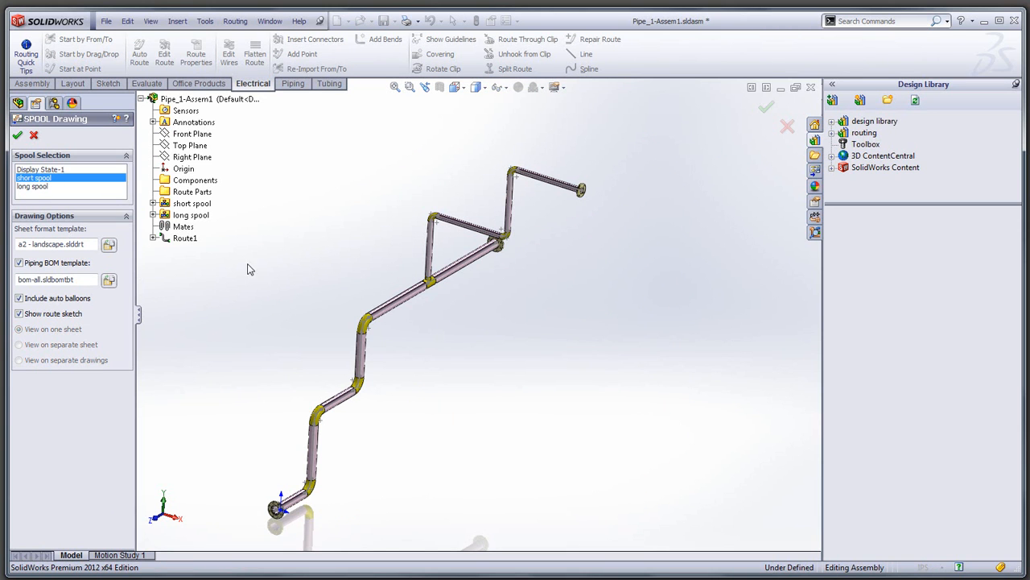
# Step: Set the sheet format to C - ansi - Landscape and create the spool drawing, adding the pipe length field to the BOM
pyautogui.click(109, 245)
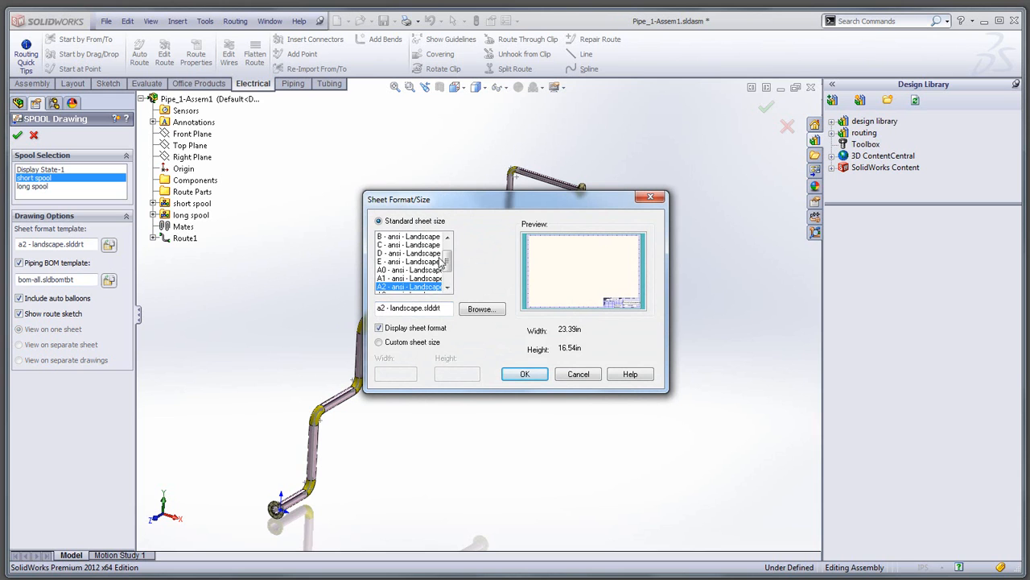
pyautogui.click(394, 245)
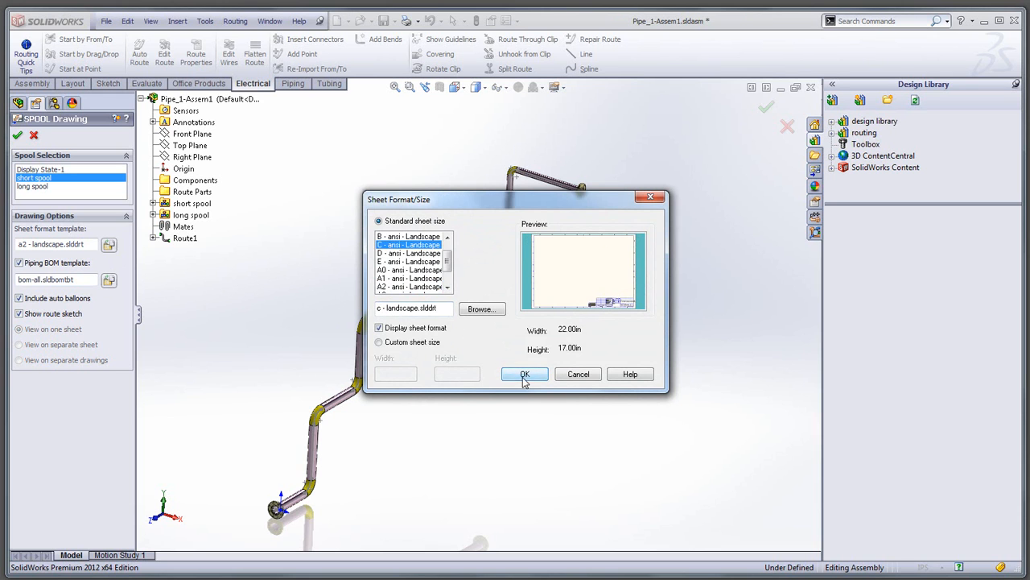
pyautogui.click(520, 376)
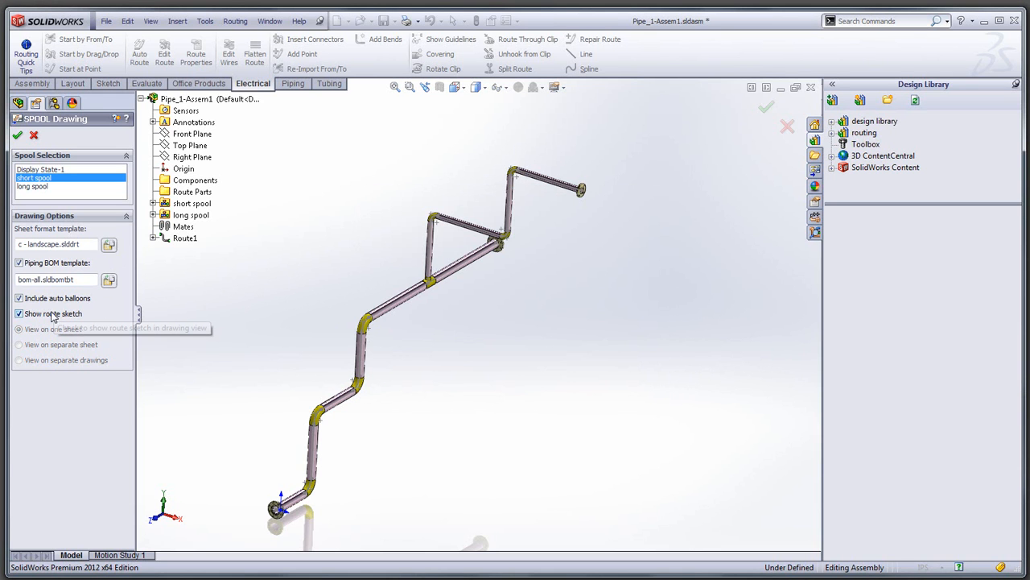
pyautogui.click(17, 134)
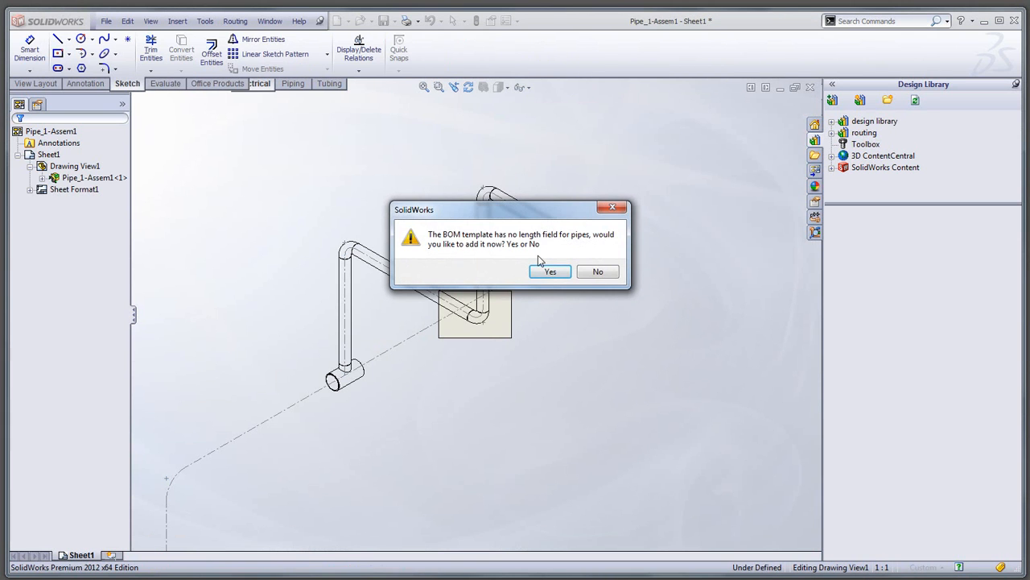
pyautogui.click(549, 272)
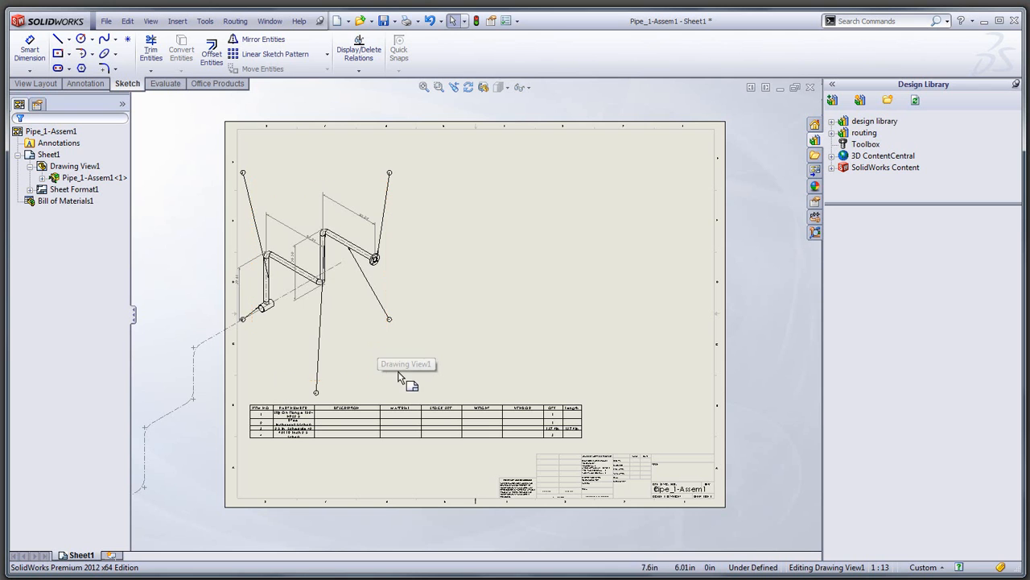
# Step: Move the short spool's drawing view away from the sheet border towards the middle of the sheet
pyautogui.moveTo(384, 379)
pyautogui.mouseDown()
pyautogui.moveTo(491, 338)
pyautogui.moveTo(488, 364)
pyautogui.mouseUp()
pyautogui.scroll(-5, 426, 298)
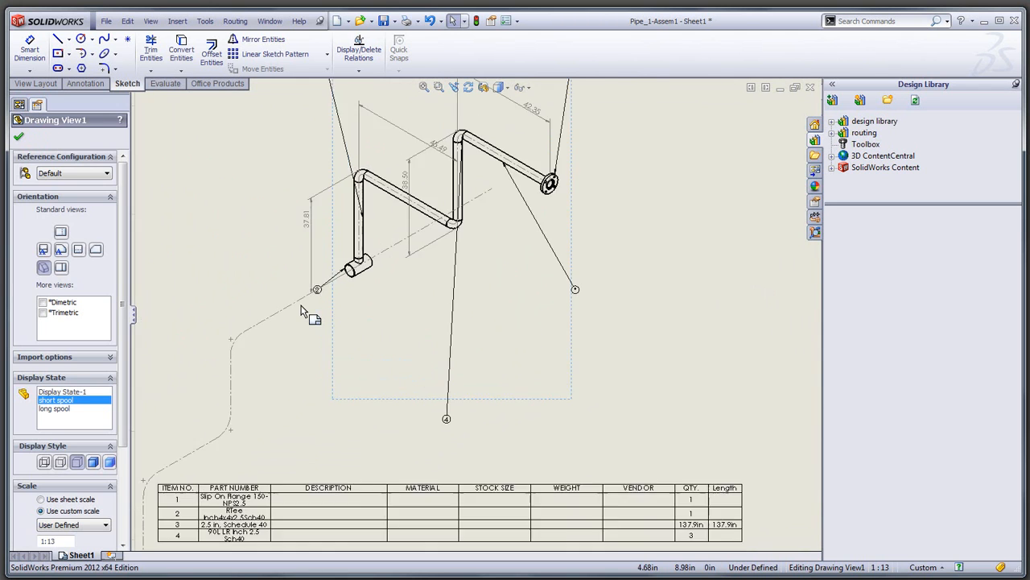
pyautogui.scroll(3, 298, 310)
pyautogui.scroll(-4, 471, 271)
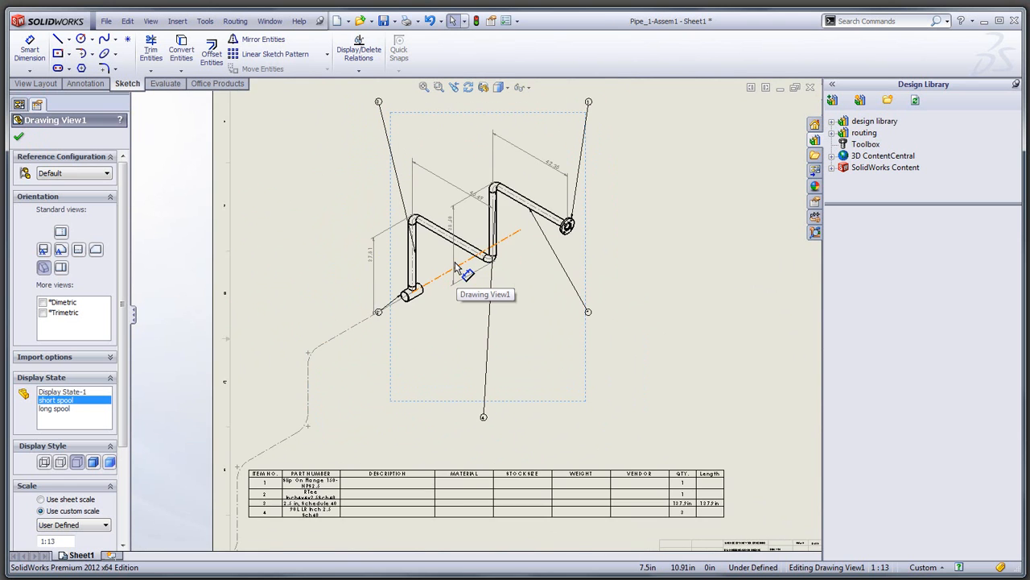
pyautogui.scroll(3, 515, 216)
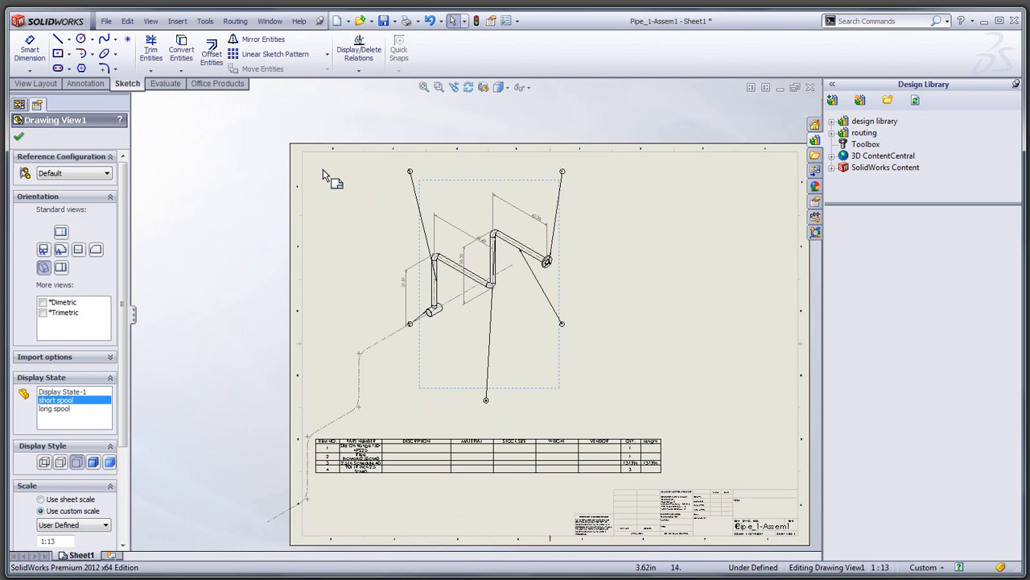
# Step: Hide the sketches in the drawing so the dash-dot route centerline is removed from the spool view
pyautogui.click(150, 21)
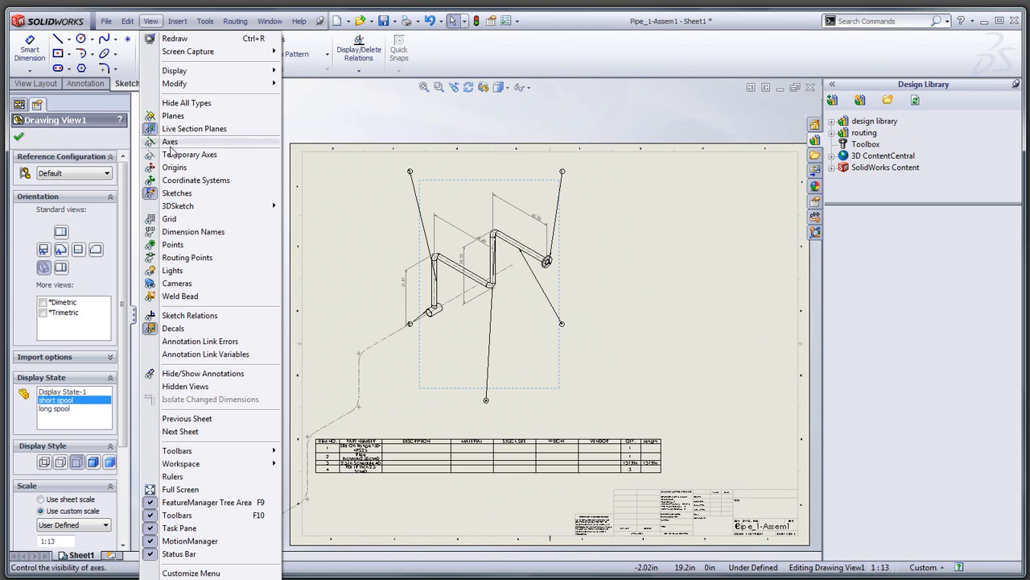
pyautogui.click(154, 198)
pyautogui.scroll(-5, 493, 319)
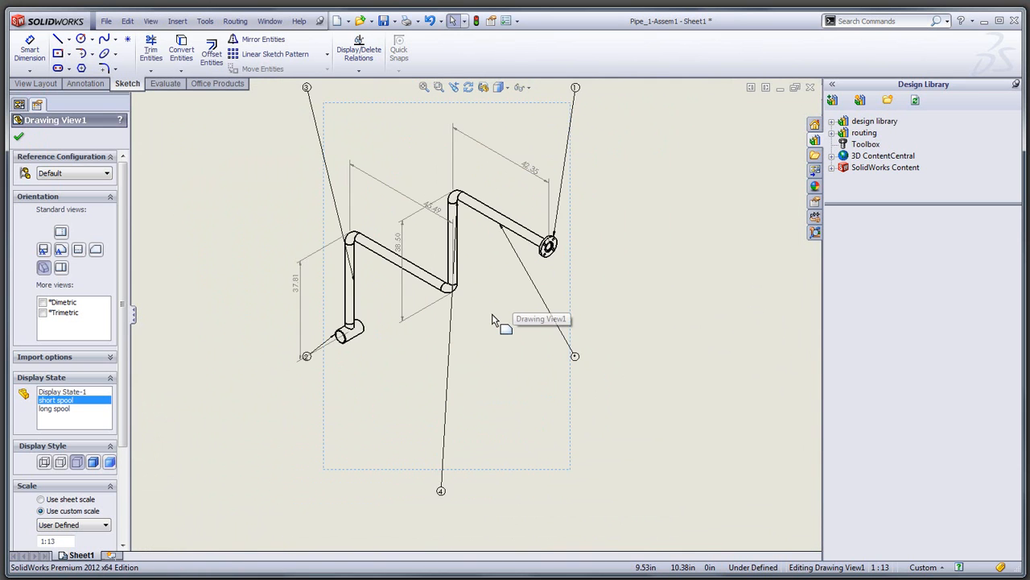
pyautogui.scroll(3, 494, 319)
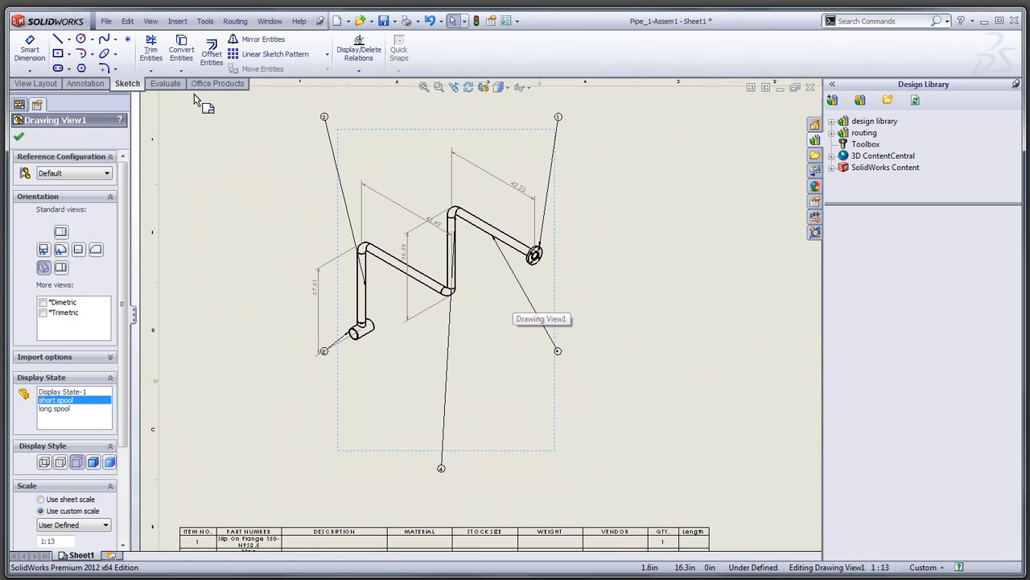
# Step: Turn sketch visibility back on in the drawing and deselect the spool view
pyautogui.click(150, 21)
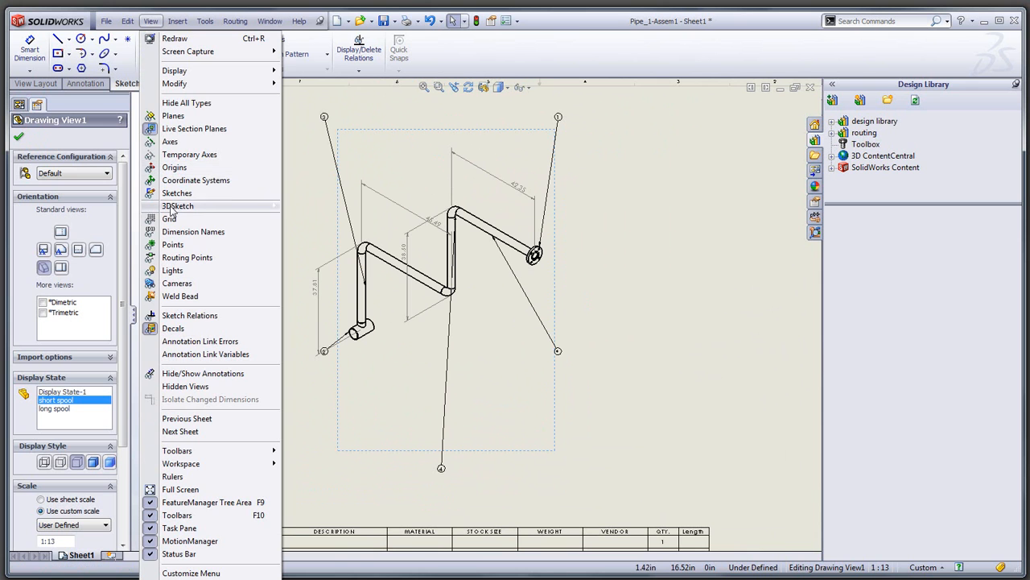
pyautogui.click(176, 206)
pyautogui.click(617, 416)
# Step: Shrink the DESCRIPTION, MATERIAL and STOCK SIZE columns of the bill of materials to fit their headings
pyautogui.scroll(2, 617, 416)
pyautogui.scroll(-2, 444, 469)
pyautogui.scroll(-1, 431, 500)
pyautogui.scroll(4, 434, 493)
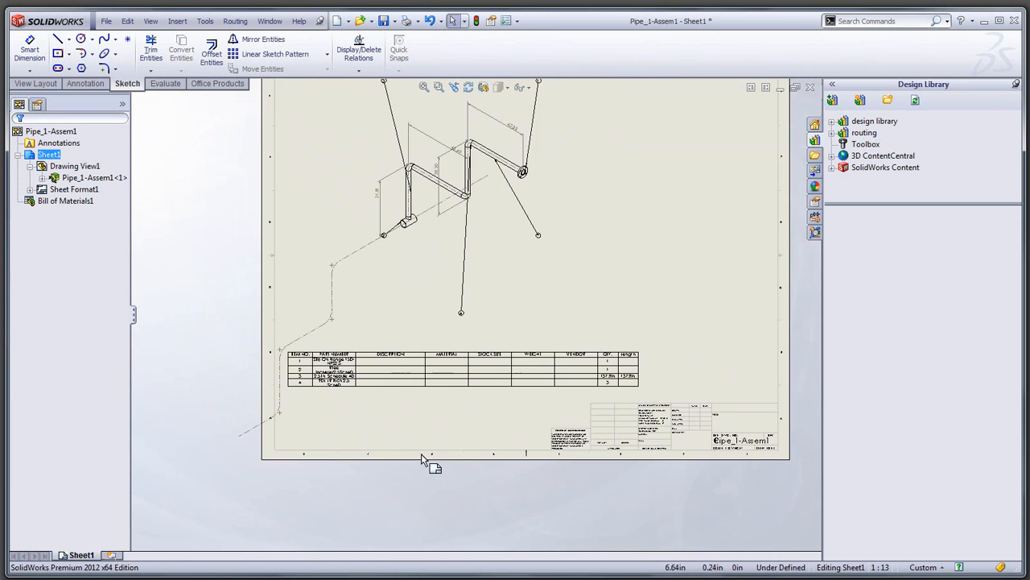
pyautogui.scroll(-3, 395, 419)
pyautogui.scroll(2, 437, 375)
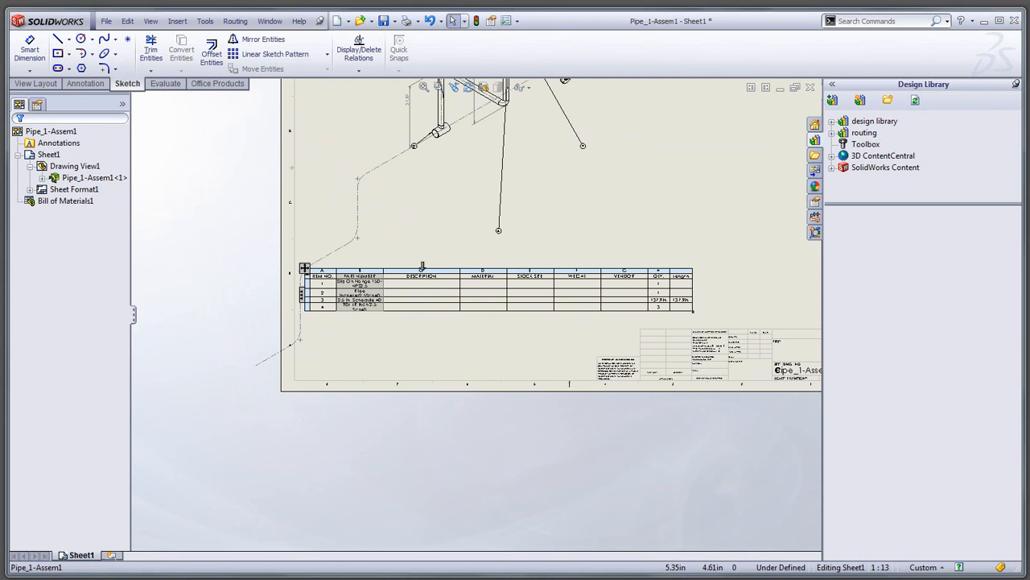
pyautogui.click(460, 271)
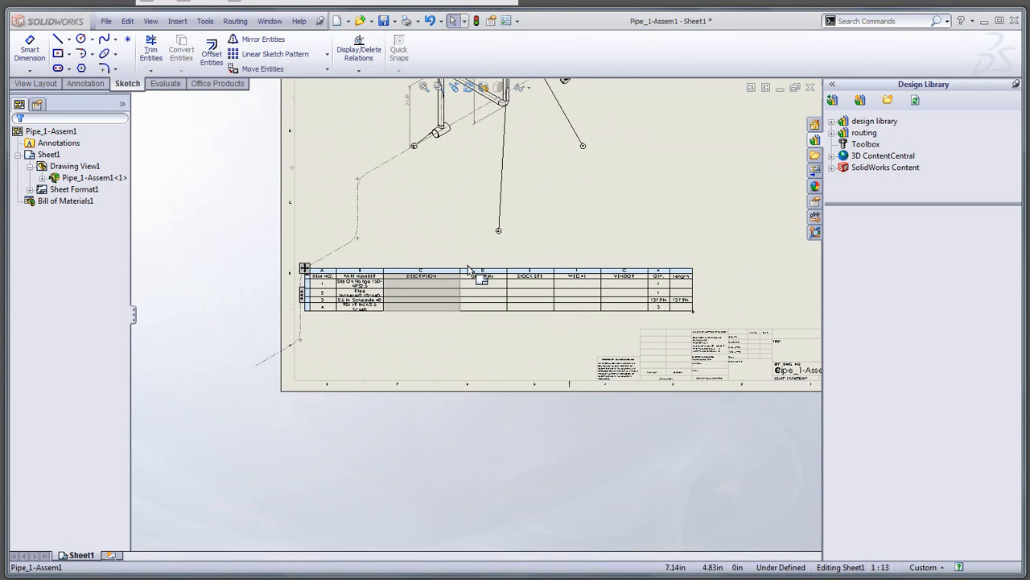
pyautogui.doubleClick(460, 270)
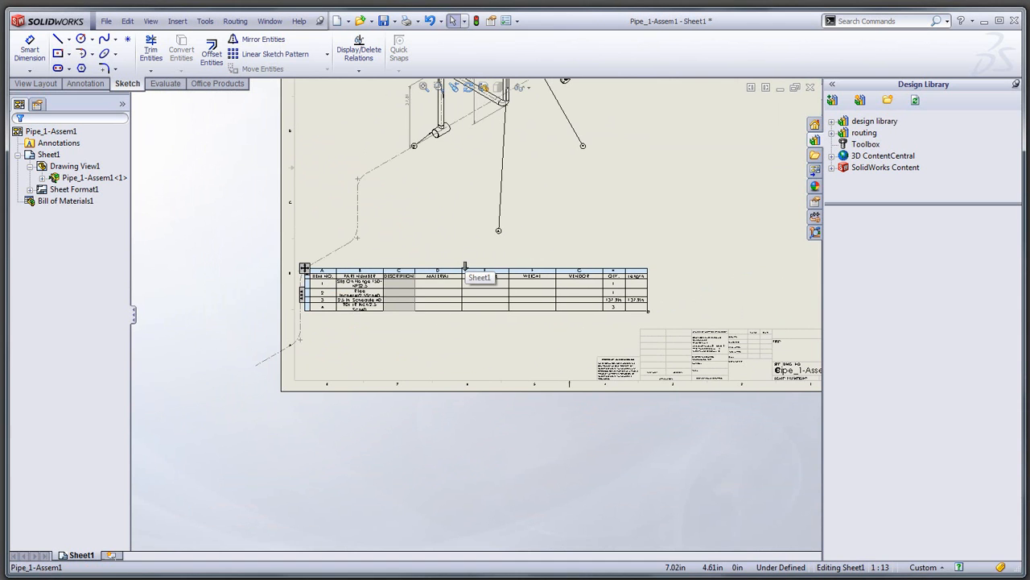
pyautogui.click(462, 271)
pyautogui.doubleClick(462, 271)
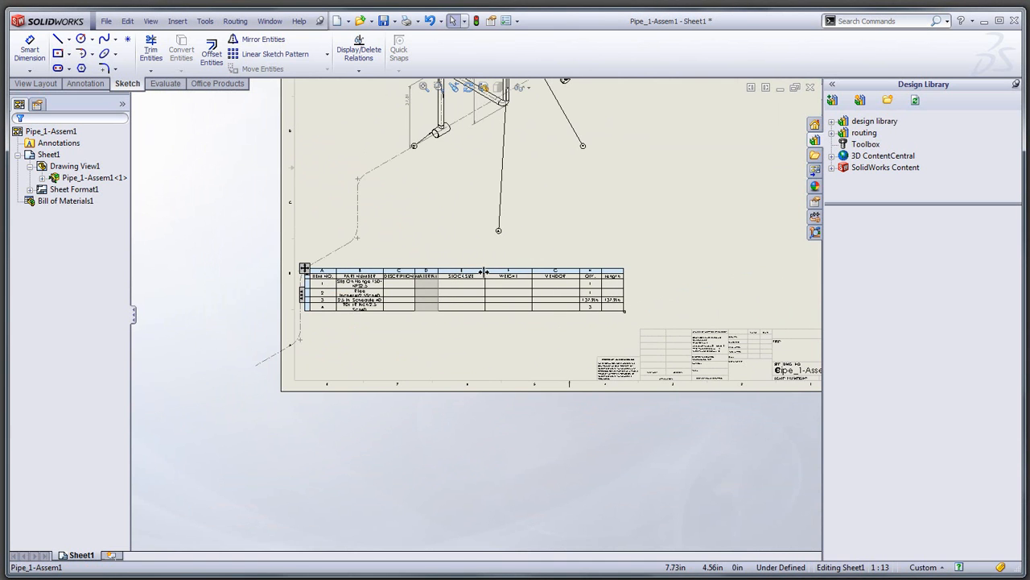
pyautogui.doubleClick(486, 272)
# Step: Select the bill of materials and turn off grouping of pipes with the same diameter and schedule to list each pipe separately
pyautogui.scroll(-3, 477, 345)
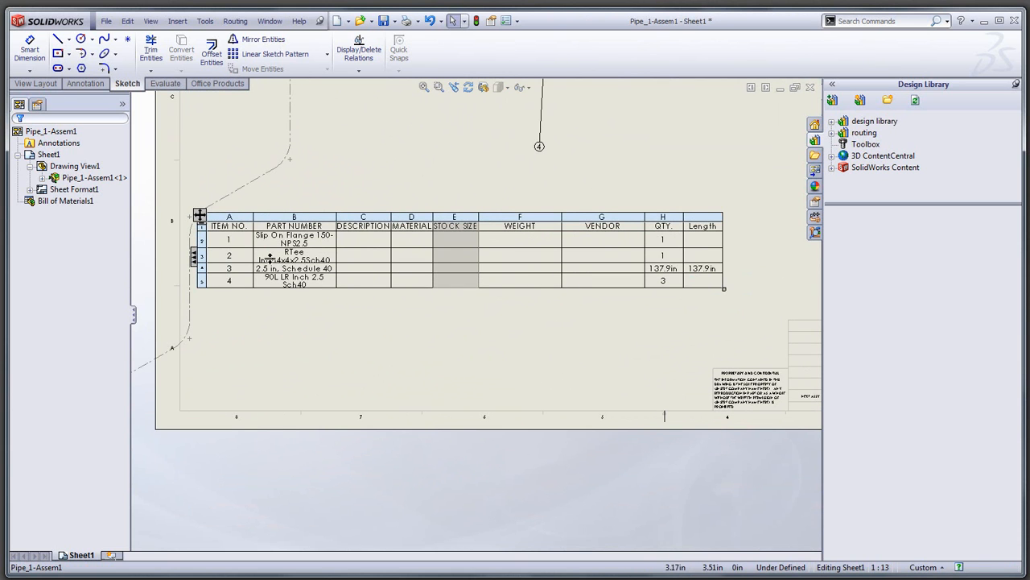
pyautogui.click(201, 218)
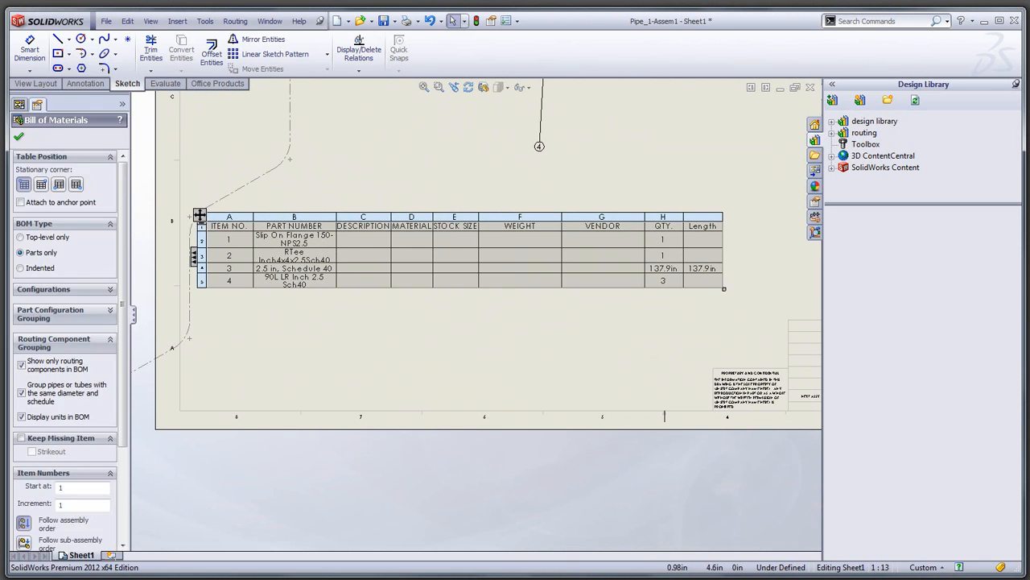
pyautogui.click(22, 394)
pyautogui.scroll(-3, 637, 391)
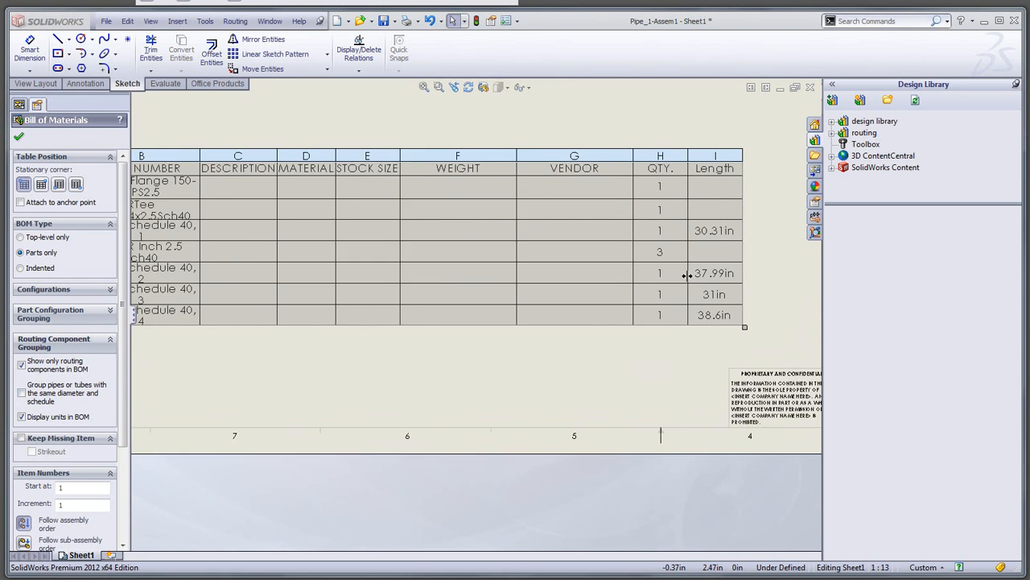
pyautogui.scroll(2, 689, 257)
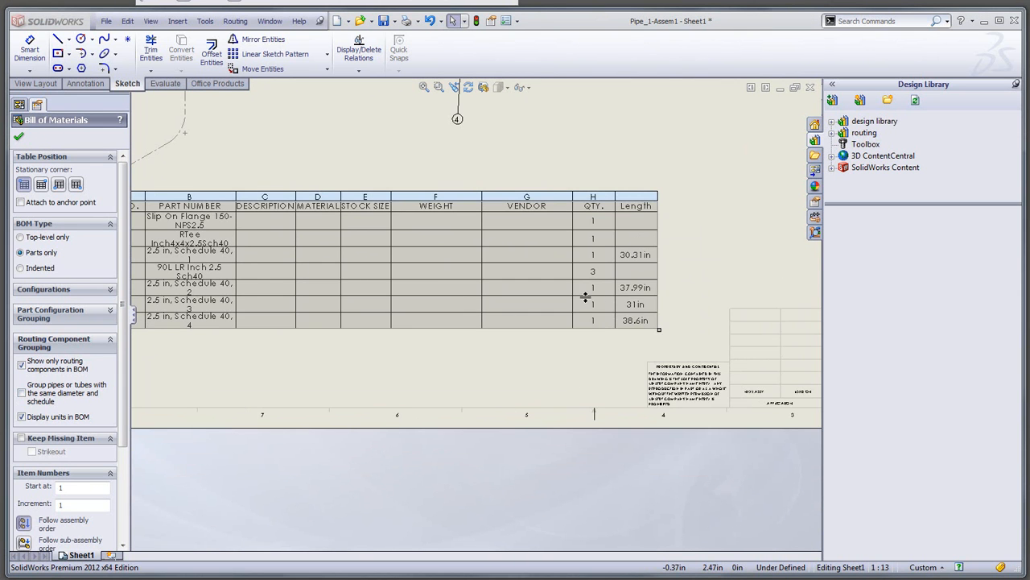
pyautogui.scroll(1, 484, 322)
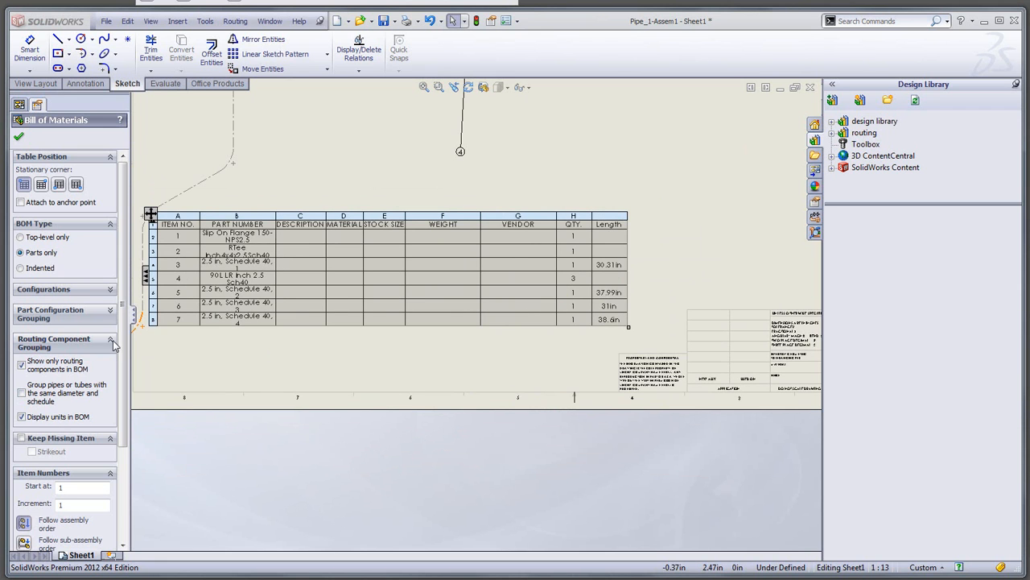
# Step: Turn grouping of pipes with the same diameter and schedule back on and examine the combined pipe length
pyautogui.click(22, 394)
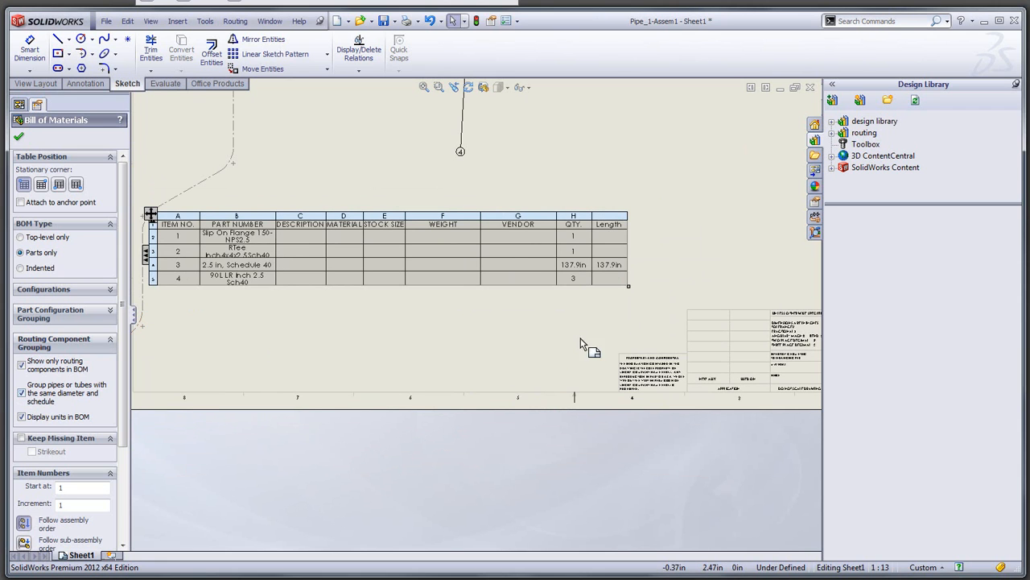
pyautogui.scroll(-2, 600, 296)
pyautogui.scroll(-4, 585, 281)
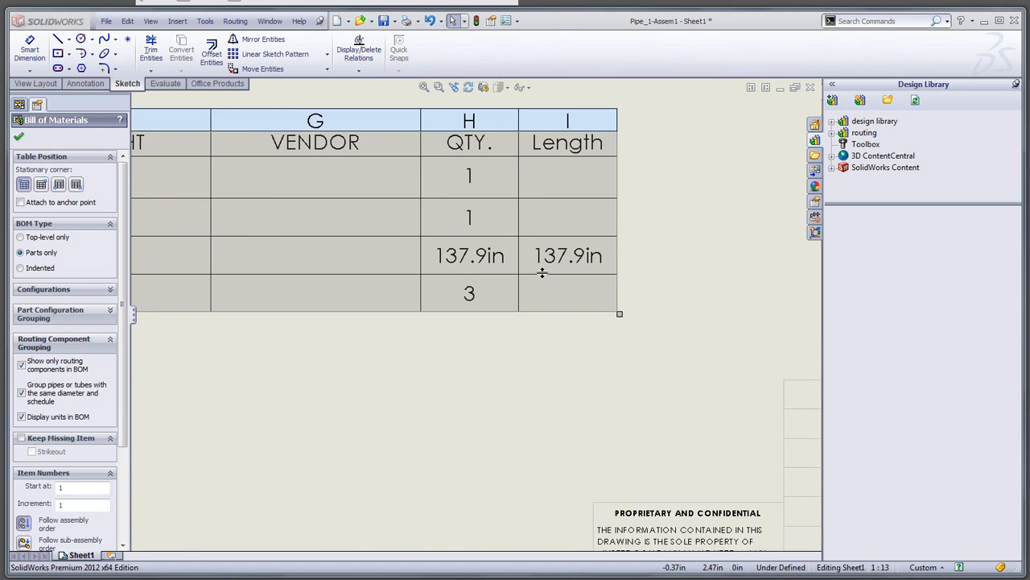
# Step: List the pipes separately in the bill of materials, restore grouping by diameter and schedule, and close the table's properties
pyautogui.scroll(5, 349, 433)
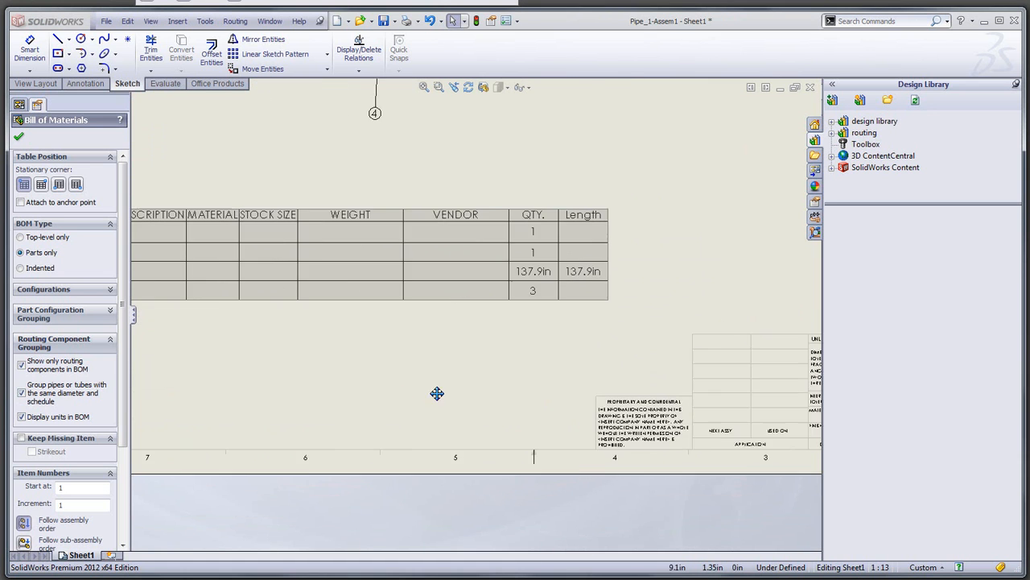
pyautogui.scroll(3, 541, 418)
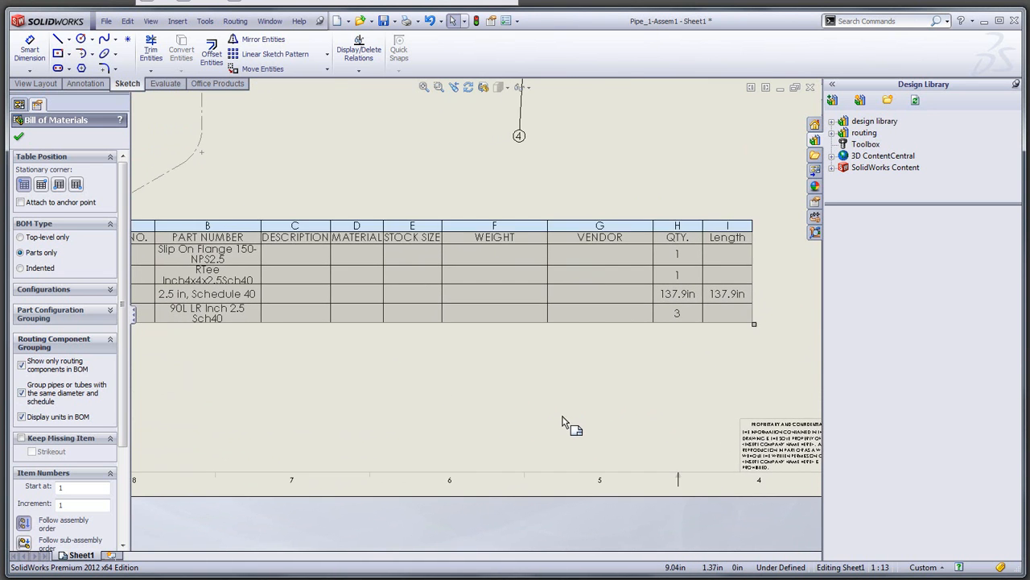
pyautogui.click(22, 393)
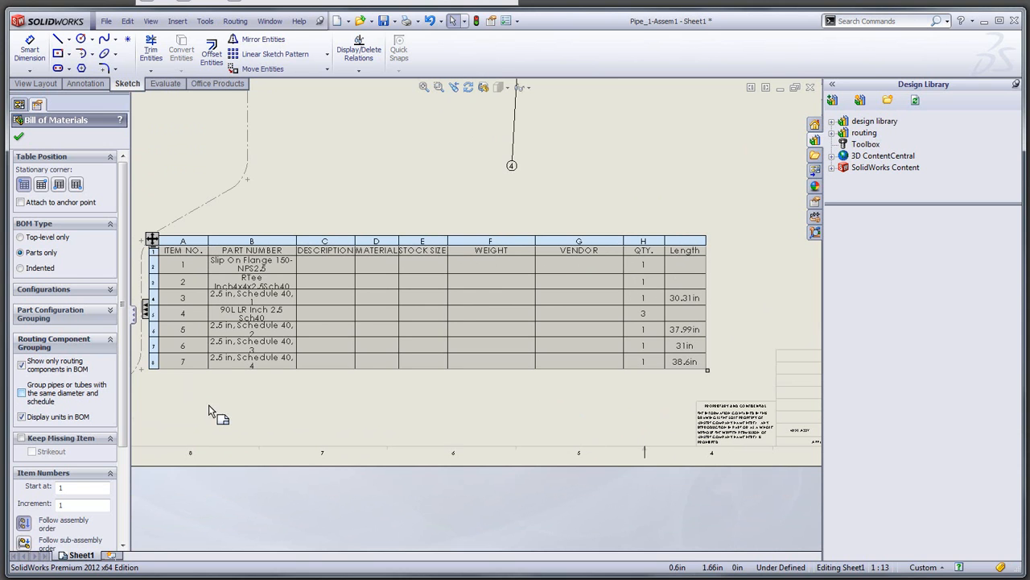
pyautogui.click(22, 393)
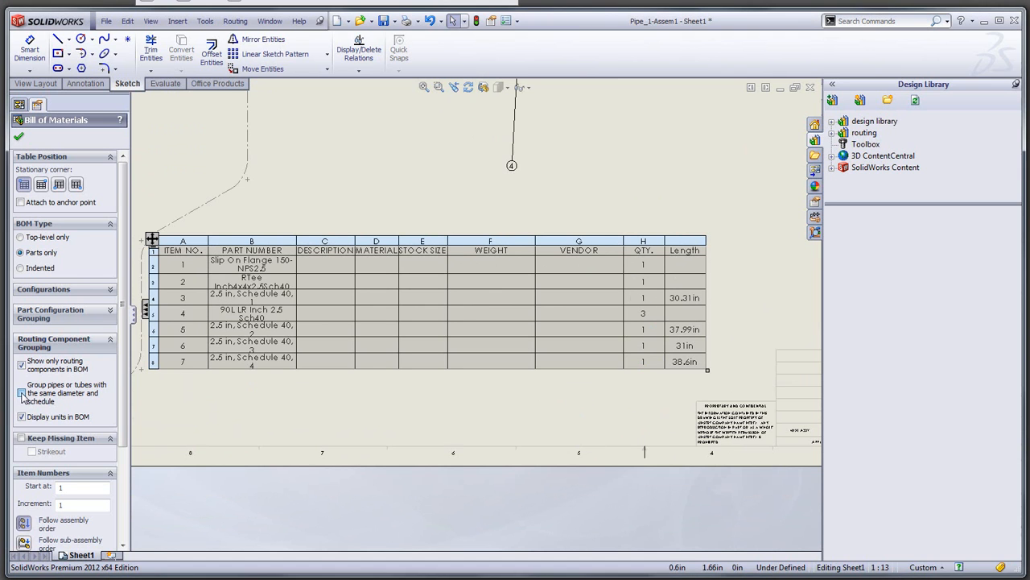
pyautogui.click(18, 142)
pyautogui.scroll(5, 547, 200)
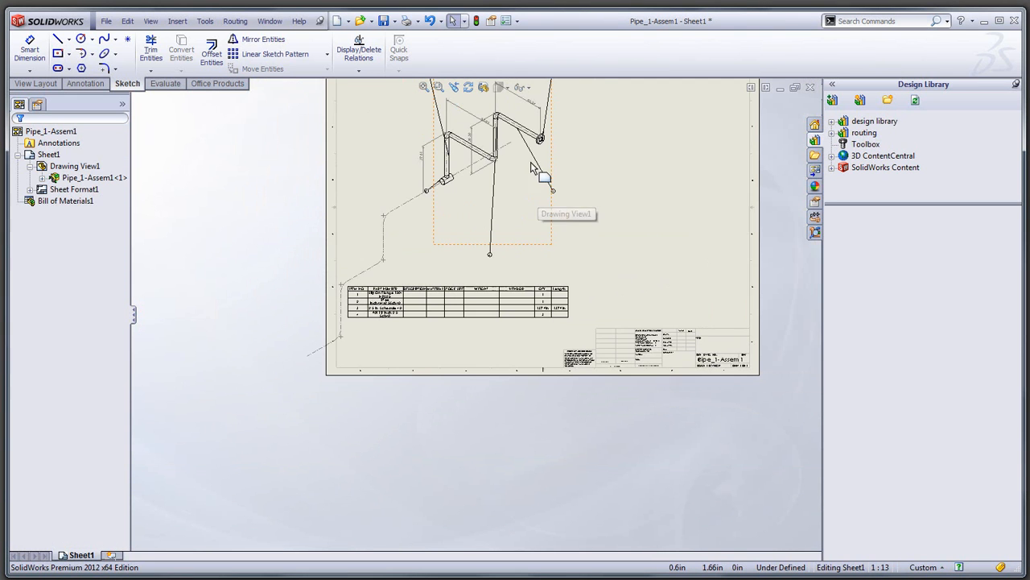
# Step: From the Pipe_1-Assem1 assembly, create a pipe drawing of the long spool without the route sketch, adding a pipe length field to the bill of materials
pyautogui.click(235, 21)
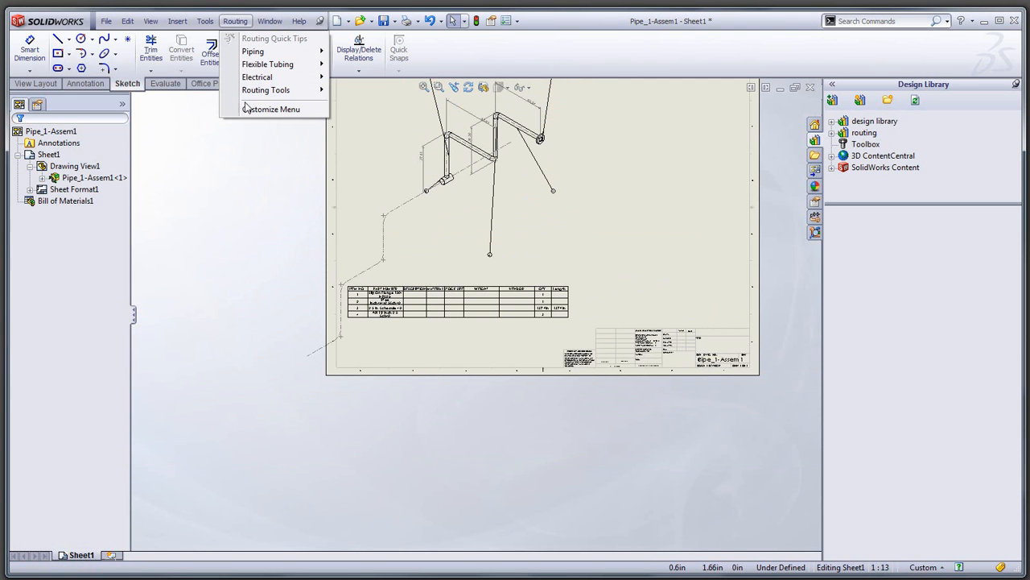
pyautogui.click(283, 202)
pyautogui.hotkey('ctrl', 'Tab')
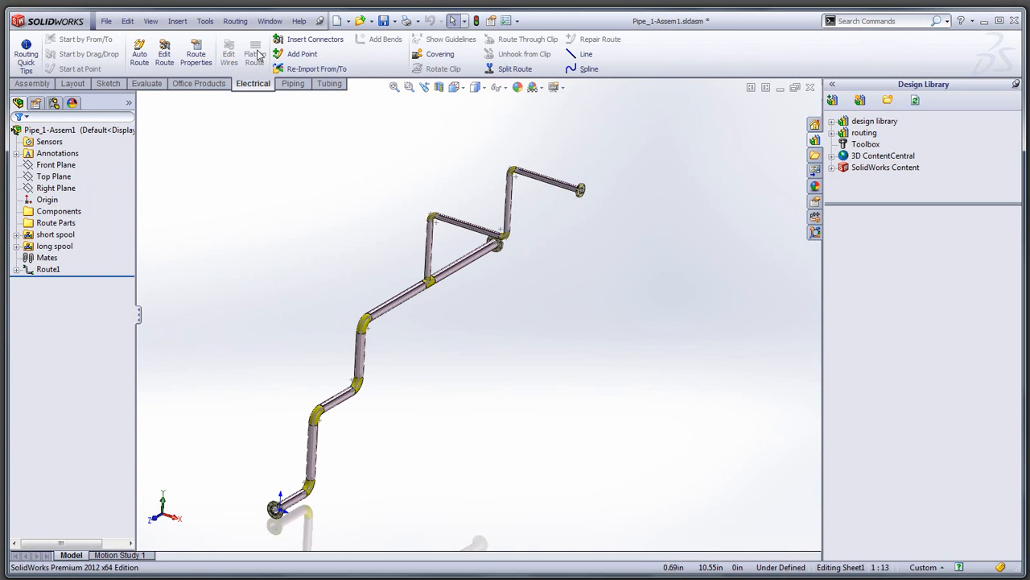
pyautogui.click(240, 22)
pyautogui.moveTo(278, 51)
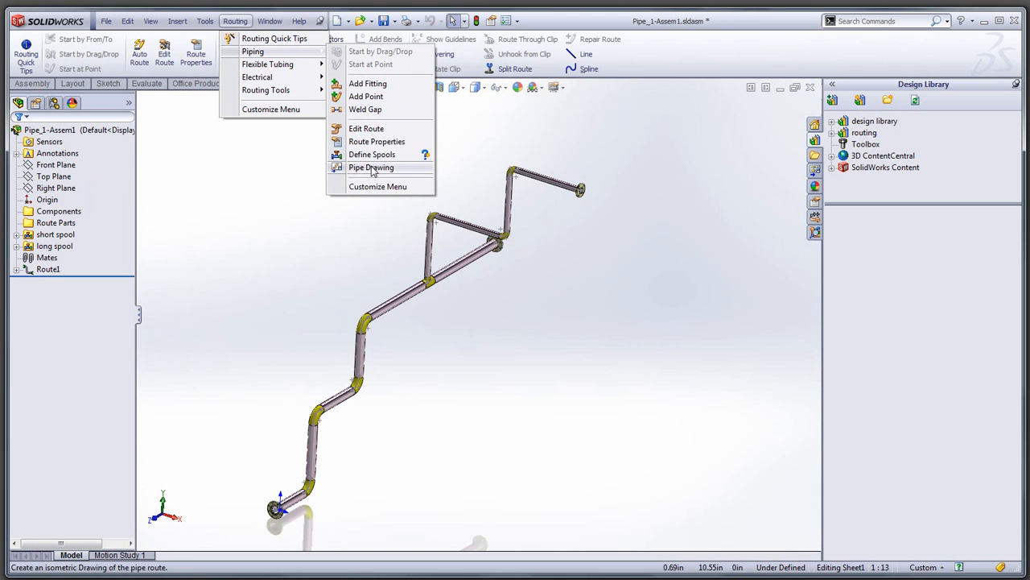
pyautogui.click(369, 167)
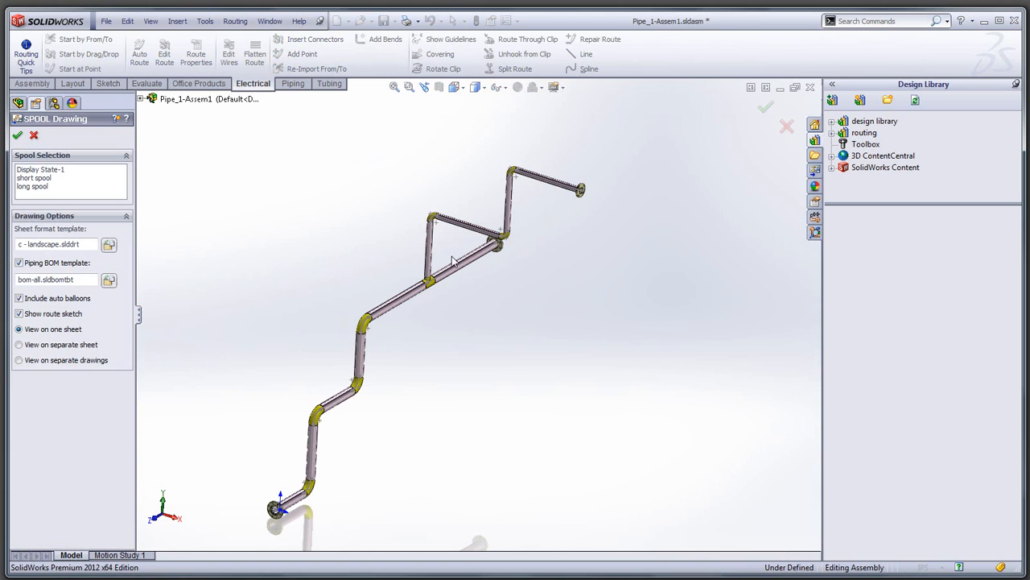
pyautogui.click(34, 188)
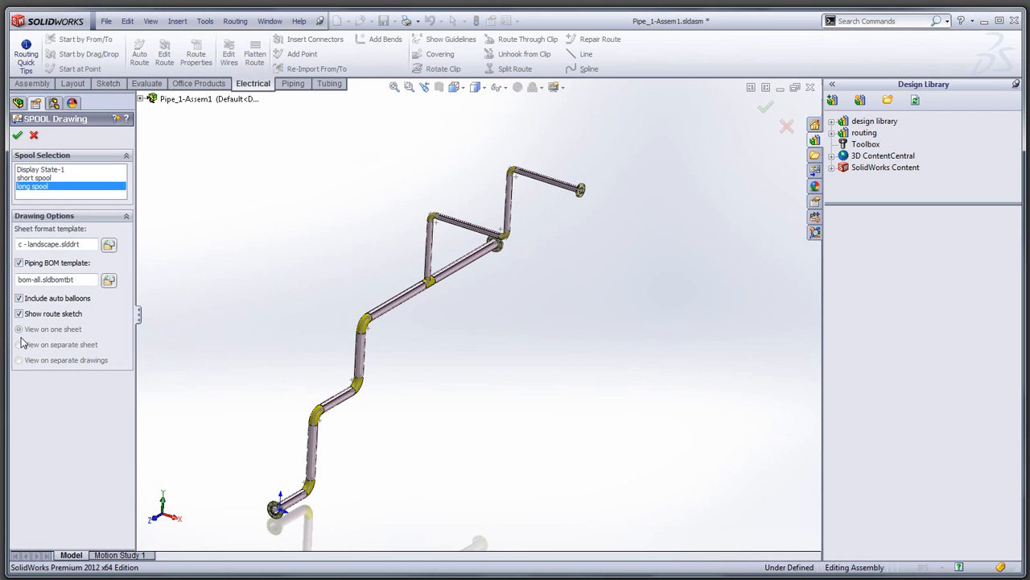
pyautogui.click(20, 314)
pyautogui.click(18, 136)
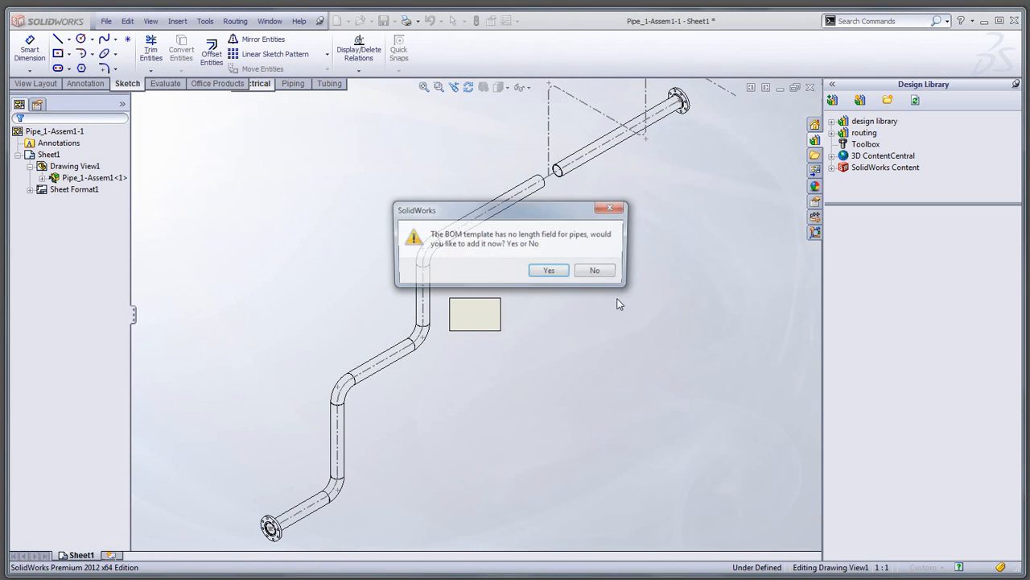
pyautogui.click(550, 272)
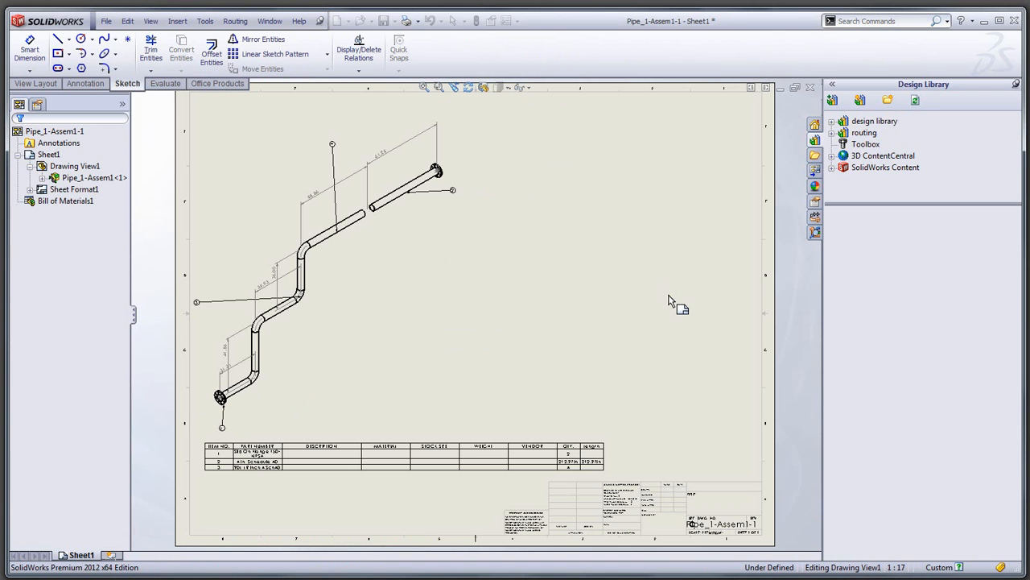
# Step: In the long spool's bill of materials, toggle grouping of same-size pipes off and on for comparison, leaving it on
pyautogui.scroll(-5, 393, 238)
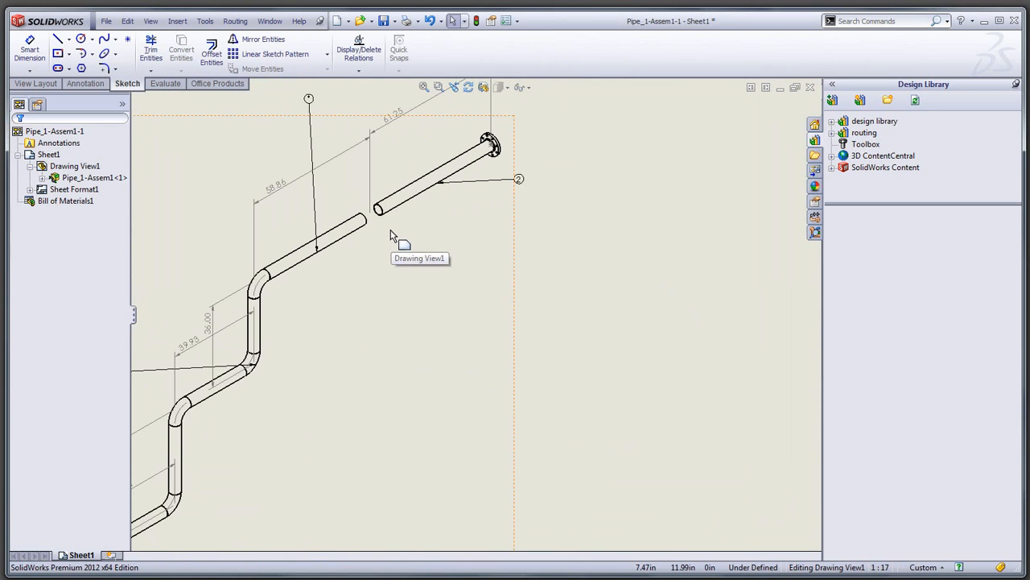
pyautogui.scroll(3, 438, 437)
pyautogui.scroll(-4, 426, 476)
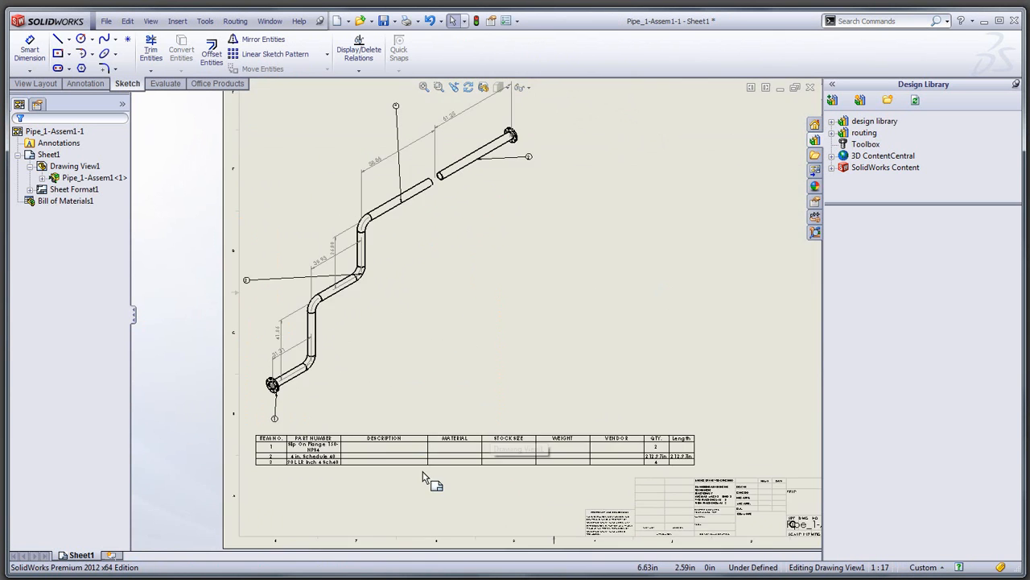
pyautogui.click(258, 437)
pyautogui.scroll(-2, 286, 492)
pyautogui.click(184, 372)
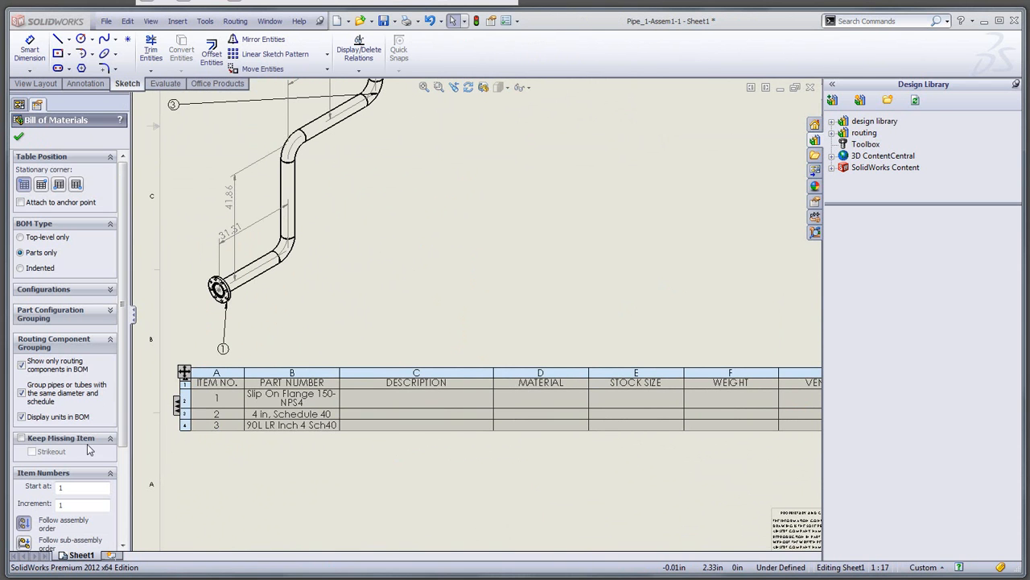
pyautogui.click(22, 393)
pyautogui.click(21, 393)
pyautogui.click(22, 393)
pyautogui.click(22, 393)
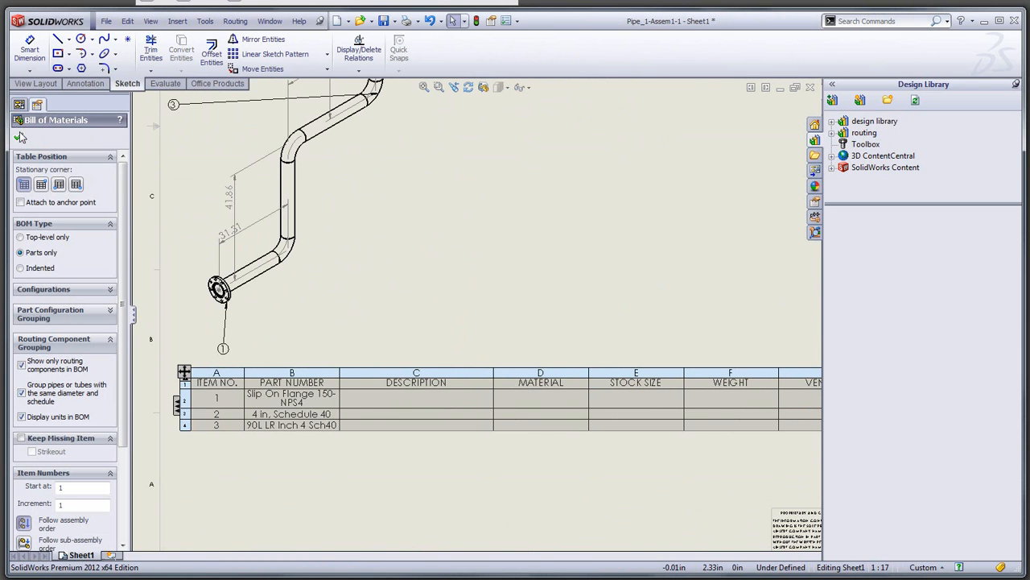
pyautogui.click(19, 135)
# Step: Leave the long spool drawing, return to the Pipe_1-Assem1 assembly and open the route for editing
pyautogui.click(573, 252)
pyautogui.scroll(3, 573, 252)
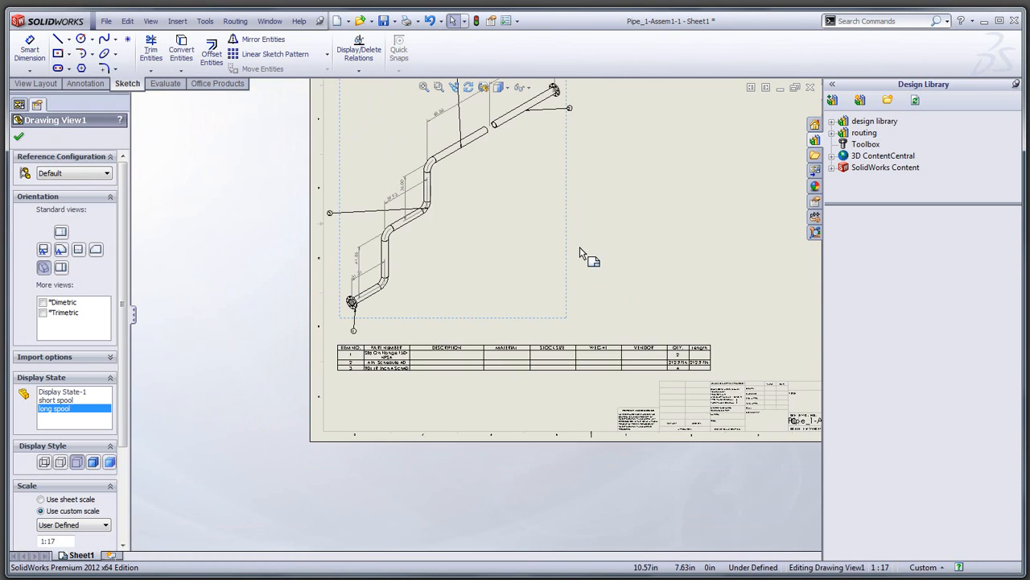
pyautogui.scroll(3, 601, 213)
pyautogui.click(256, 220)
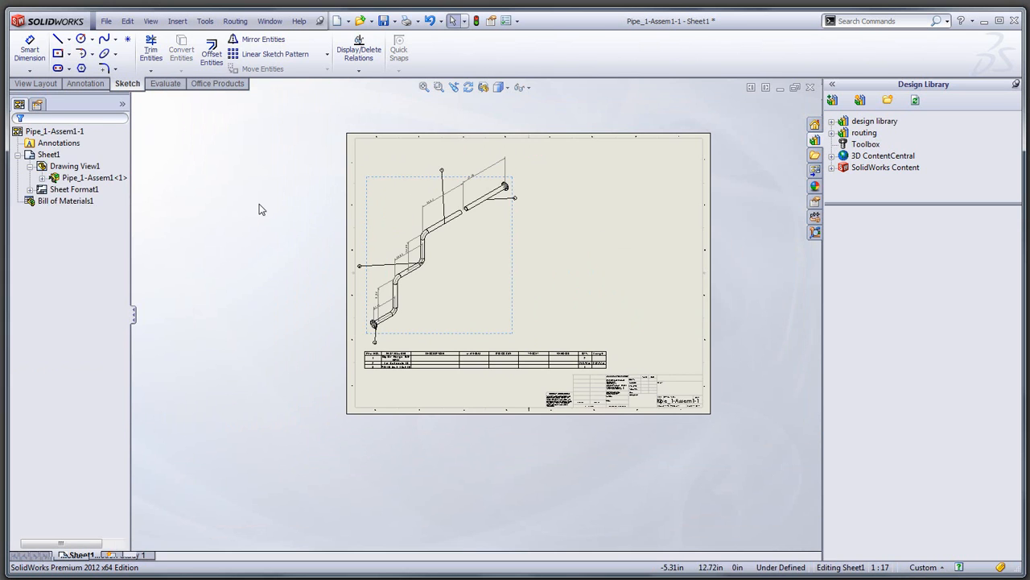
pyautogui.hotkey('ctrl', 'Tab')
pyautogui.moveTo(438, 306)
pyautogui.mouseDown(button='middle')
pyautogui.moveTo(529, 303)
pyautogui.moveTo(495, 294)
pyautogui.mouseUp(button='middle')
pyautogui.scroll(-8, 518, 230)
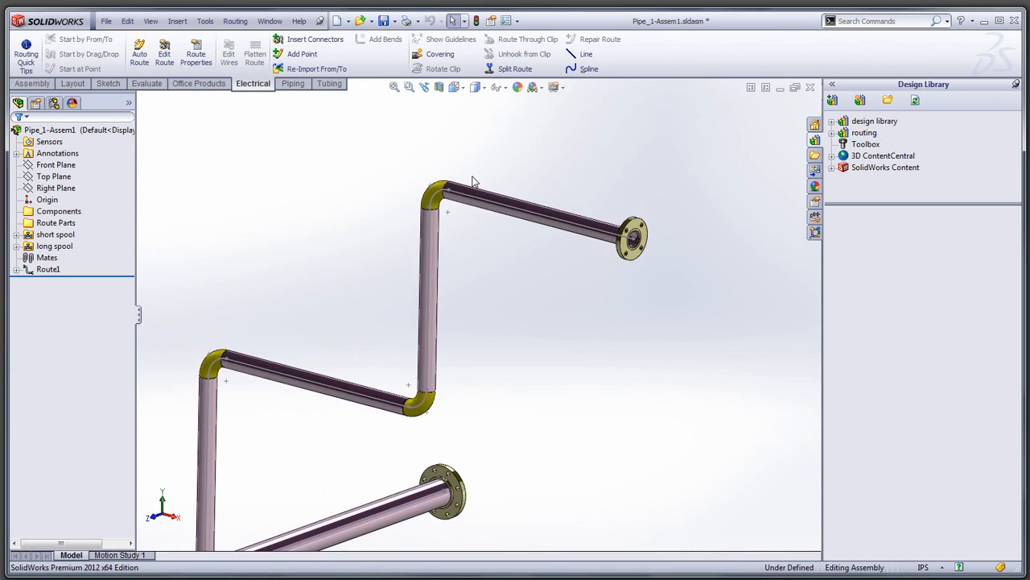
pyautogui.rightClick(45, 132)
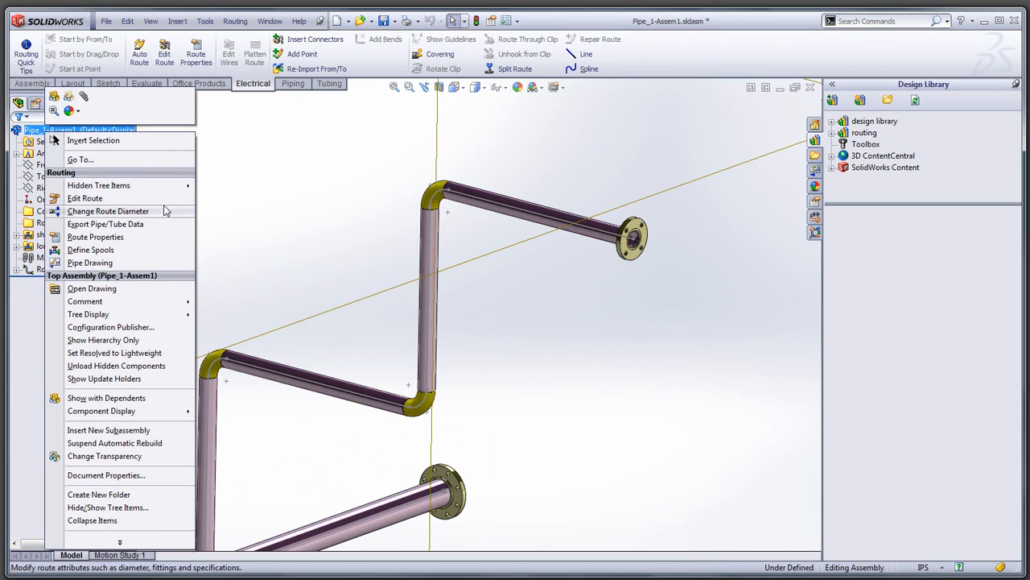
pyautogui.click(91, 198)
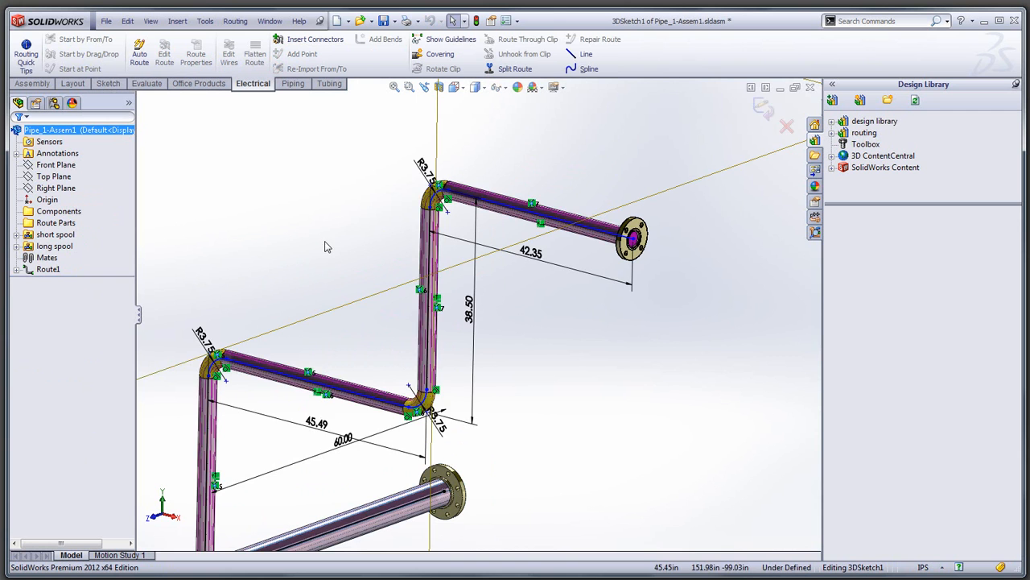
# Step: Dimension the short spool's end pipe from the flange face to the vertical route line, keeping the dimension driven
pyautogui.scroll(-6, 580, 274)
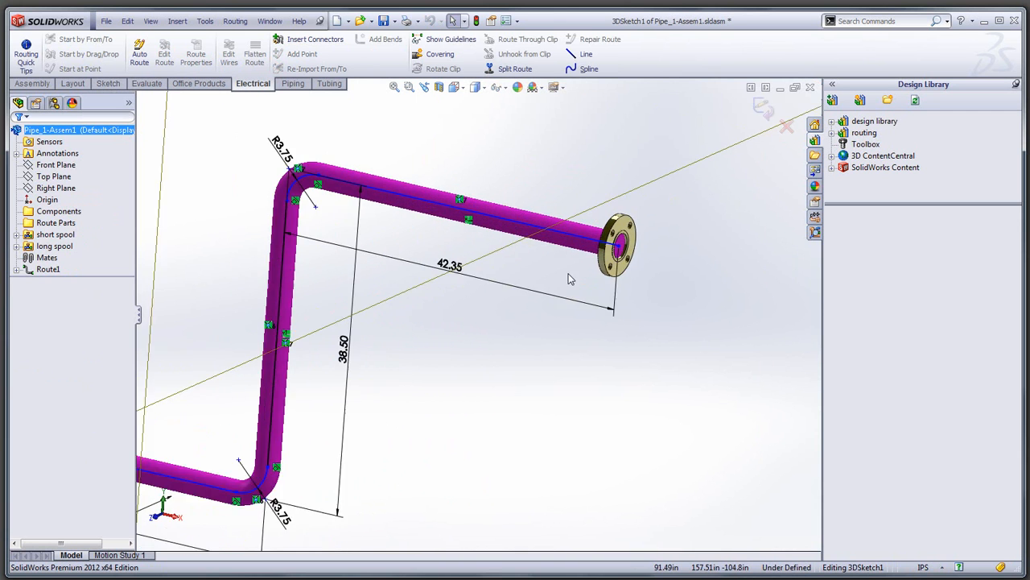
pyautogui.scroll(5, 616, 283)
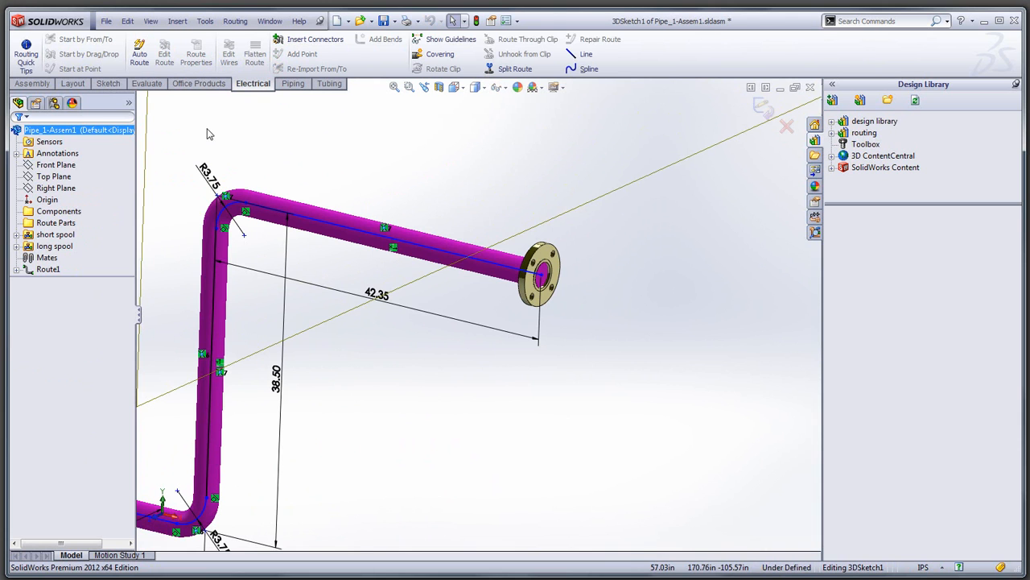
pyautogui.click(107, 83)
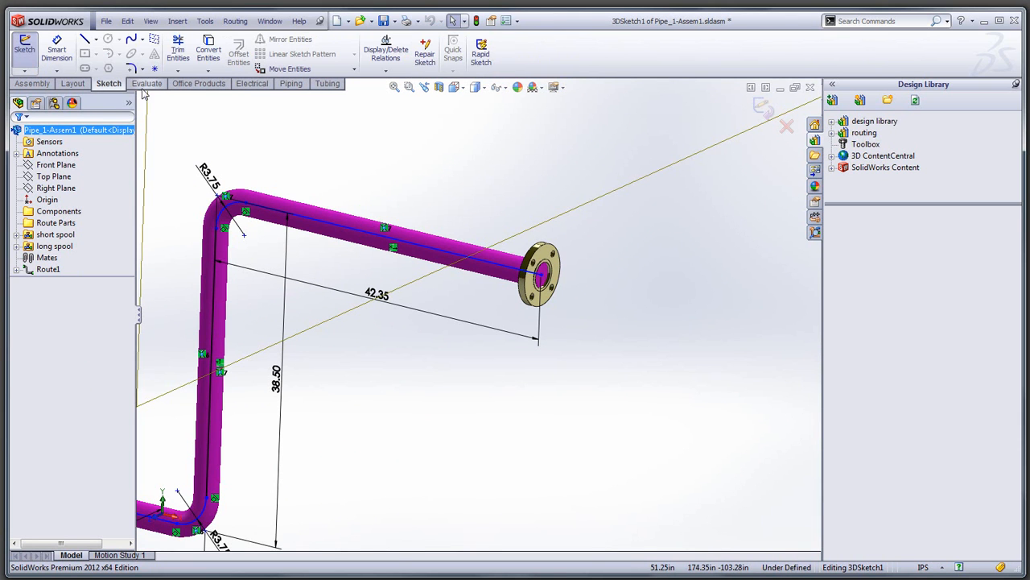
pyautogui.click(56, 50)
pyautogui.scroll(-3, 539, 302)
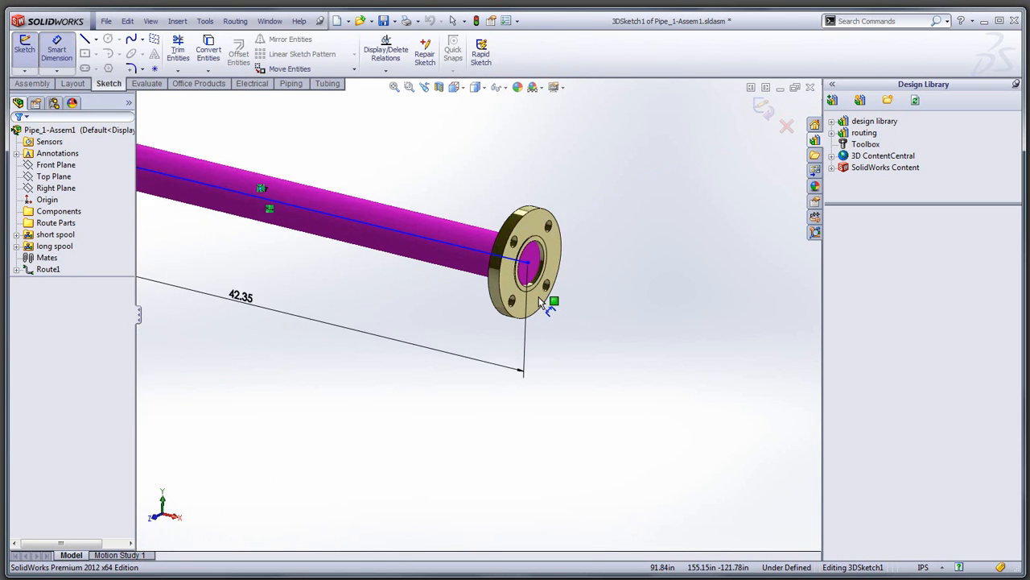
pyautogui.scroll(4, 392, 335)
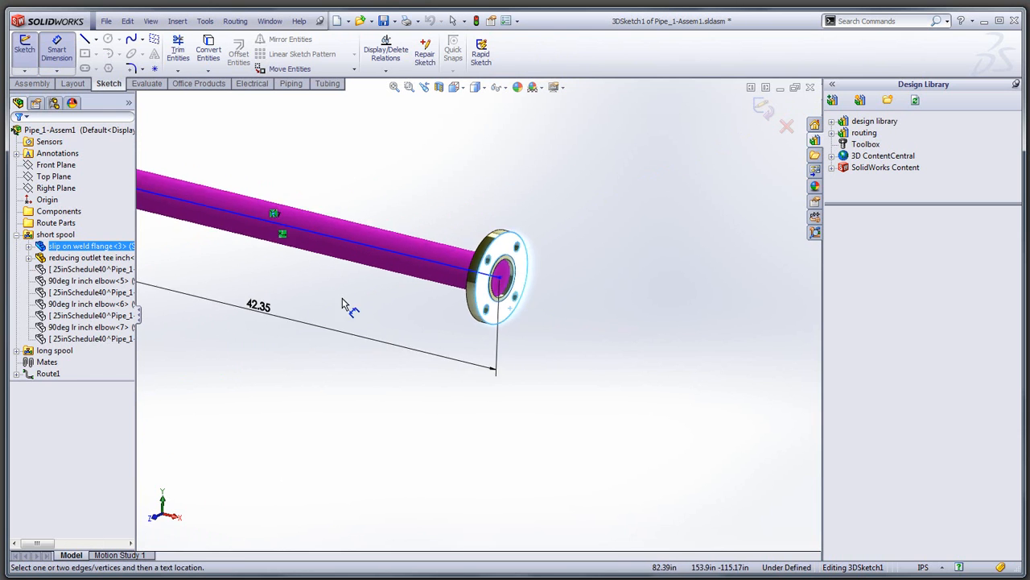
pyautogui.scroll(-2, 280, 292)
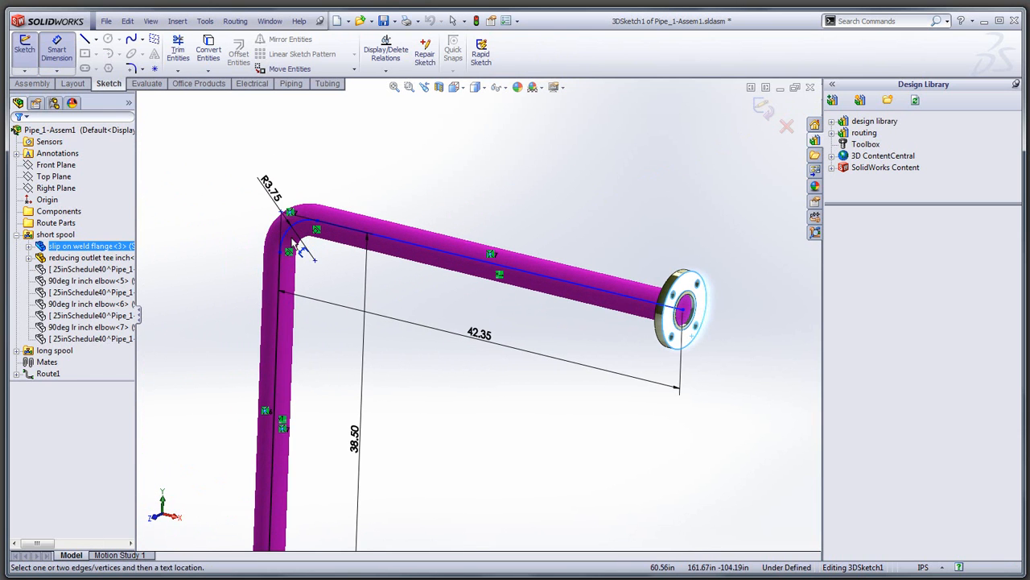
pyautogui.click(282, 282)
pyautogui.click(449, 239)
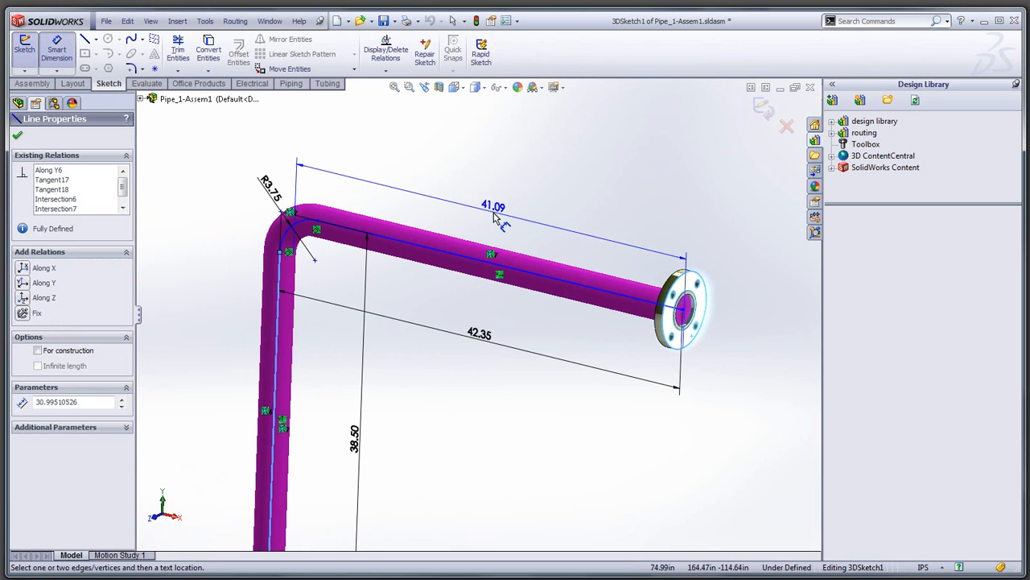
pyautogui.click(507, 197)
pyautogui.click(94, 127)
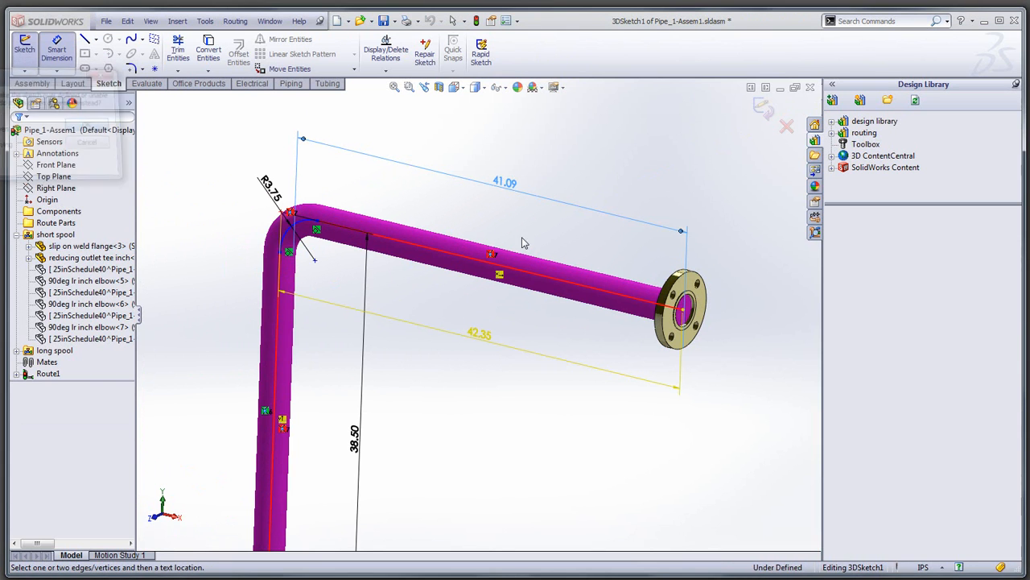
# Step: Make the existing 42.35 dimension between the vertical route line and the flange end a driven dimension
pyautogui.rightClick(482, 333)
pyautogui.press('Escape')
pyautogui.click(487, 339)
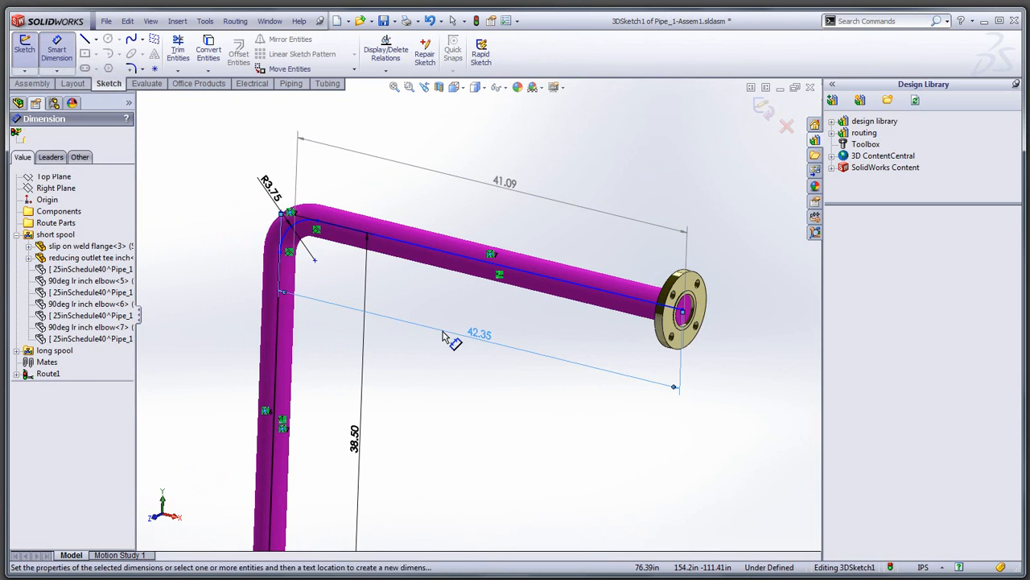
pyautogui.click(80, 157)
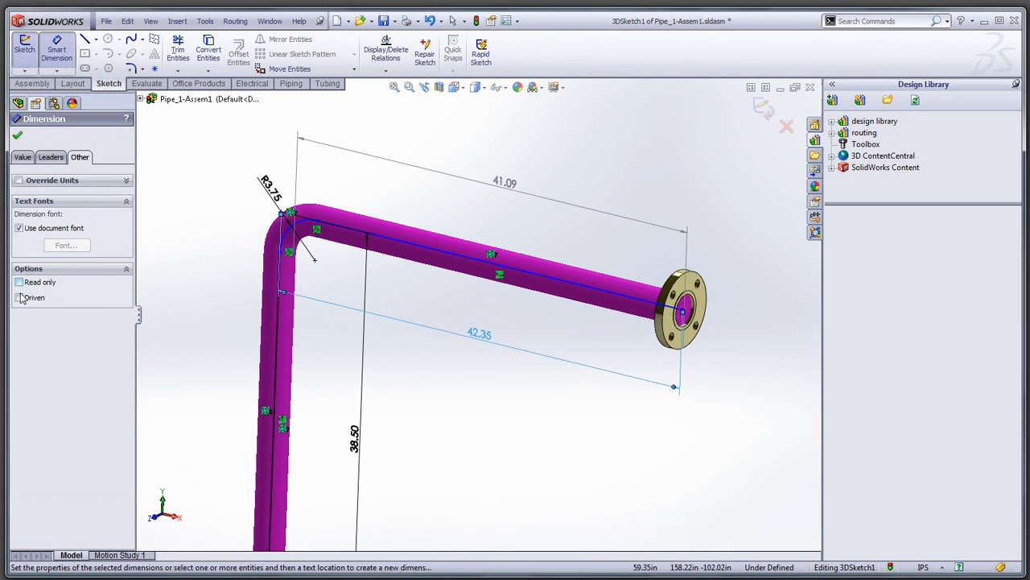
pyautogui.click(18, 138)
# Step: Turn off the Driven option of the flange-face dimension above the pipe so that it drives the route
pyautogui.rightClick(520, 193)
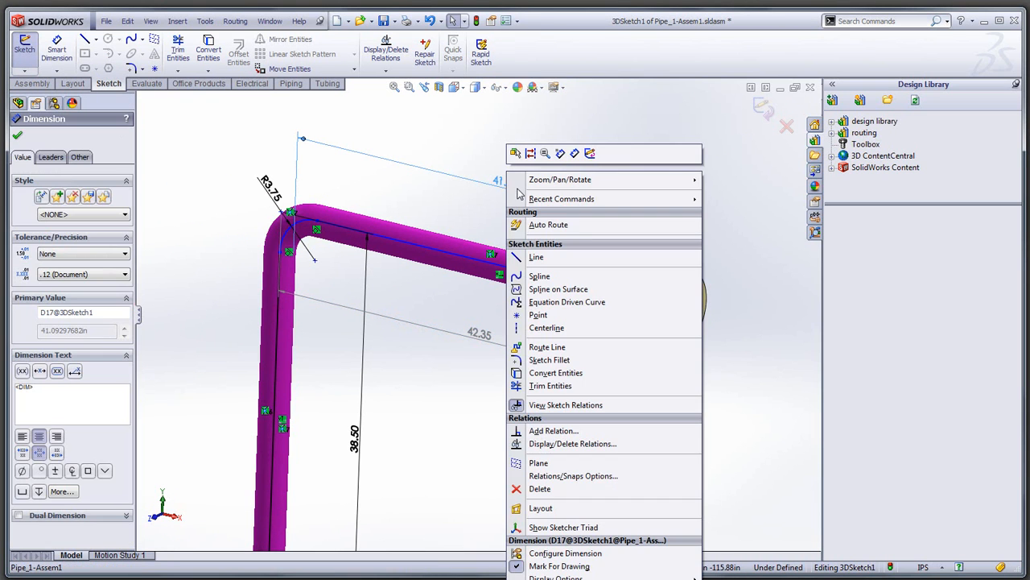
pyautogui.press('Escape')
pyautogui.click(80, 157)
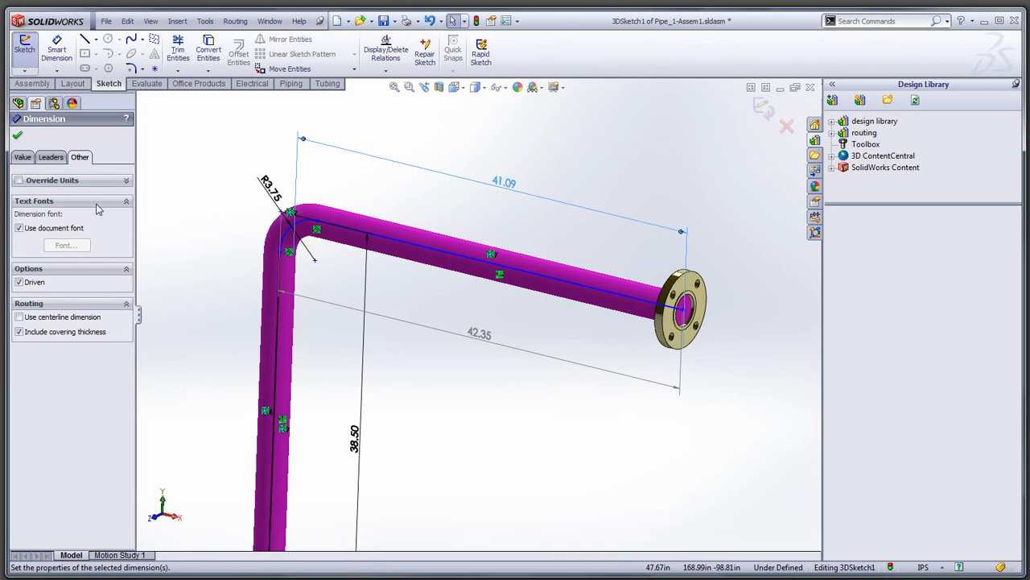
pyautogui.click(18, 138)
# Step: Examine the flange end of the short spool and where the two pipe length dimensions attach to it
pyautogui.moveTo(554, 206); pyautogui.dragTo(546, 232, button='middle')
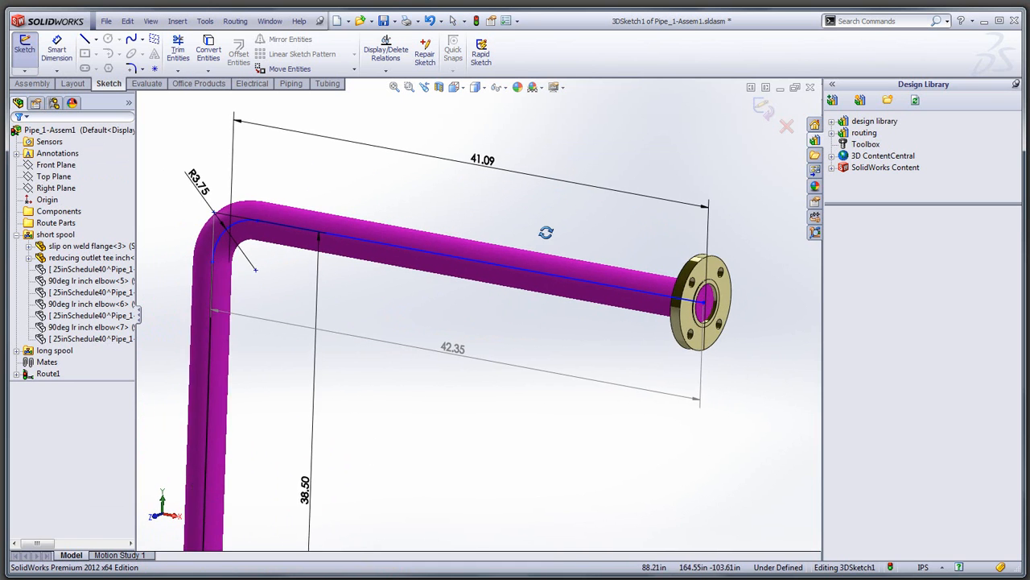
pyautogui.scroll(-10, 645, 353)
pyautogui.scroll(5, 635, 449)
pyautogui.moveTo(600, 419)
pyautogui.mouseDown(button='middle')
pyautogui.moveTo(632, 408)
pyautogui.moveTo(631, 419)
pyautogui.moveTo(591, 405)
pyautogui.mouseUp(button='middle')
pyautogui.scroll(-4, 559, 274)
pyautogui.scroll(8, 346, 328)
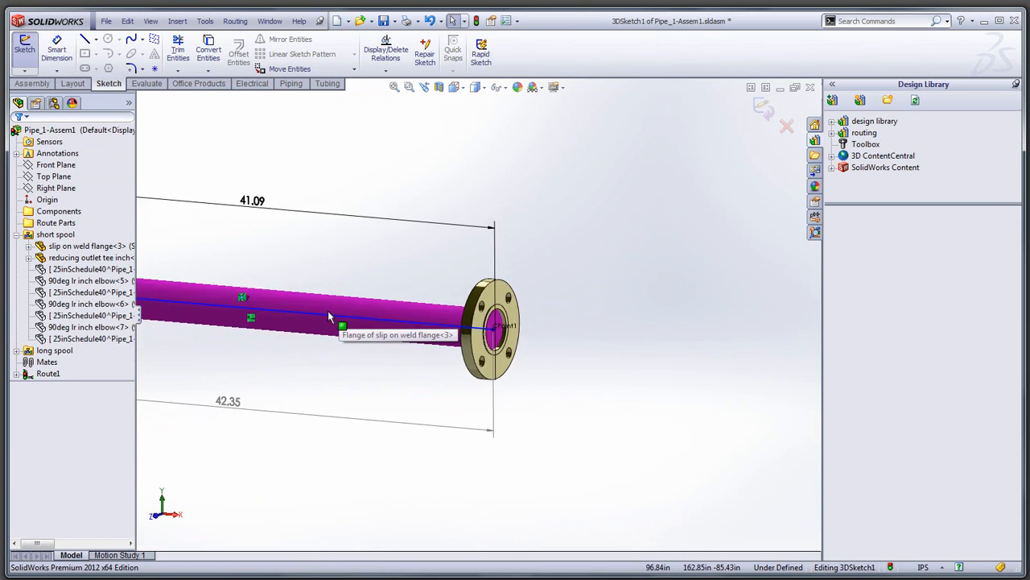
# Step: Exit the route sketch of Pipe_1-Assem1 and show the complete route
pyautogui.scroll(2, 327, 310)
pyautogui.click(762, 109)
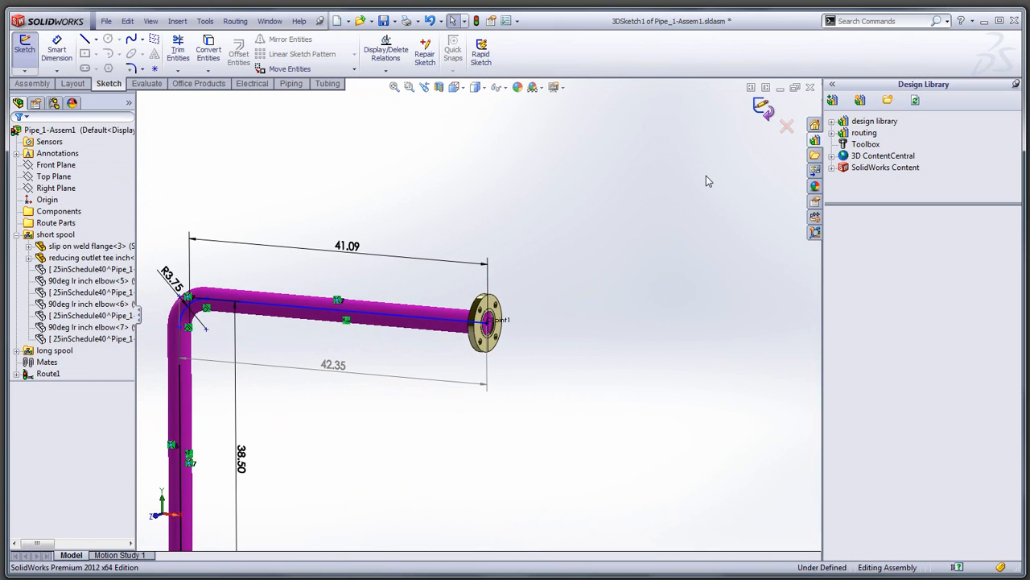
pyautogui.scroll(2, 518, 252)
pyautogui.scroll(4, 361, 391)
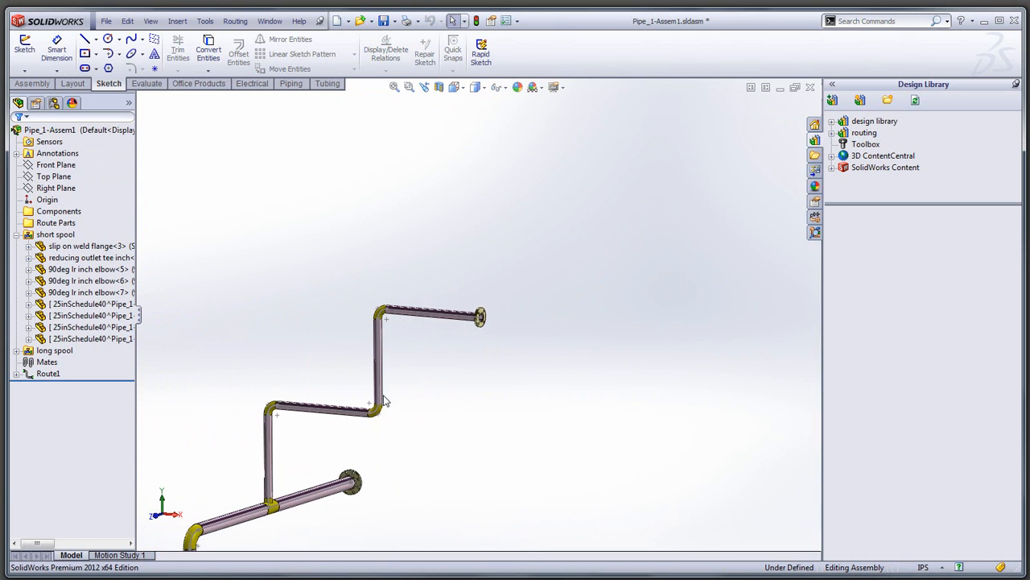
pyautogui.moveTo(295, 326); pyautogui.dragTo(452, 408, button='middle')
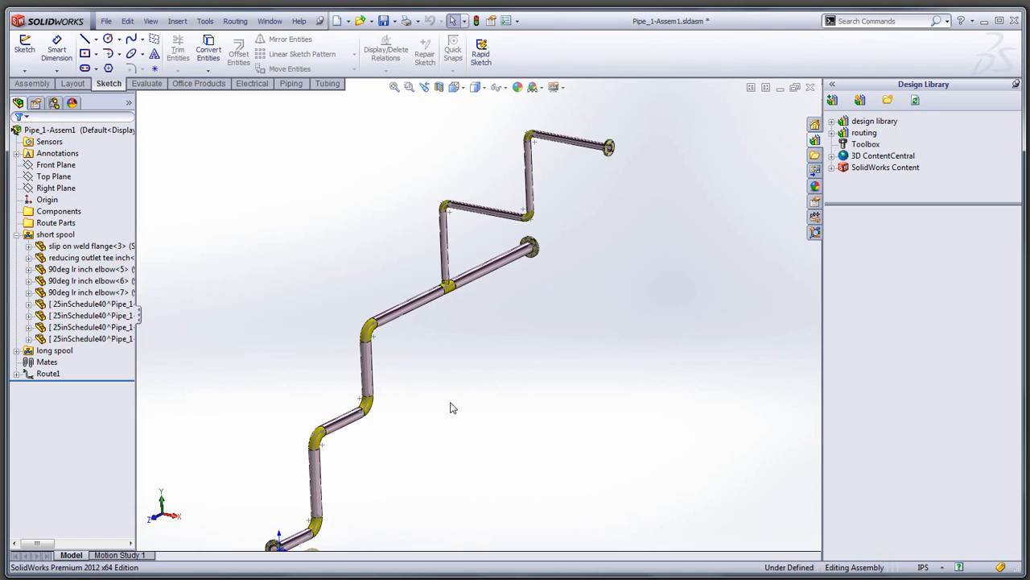
pyautogui.press('f')
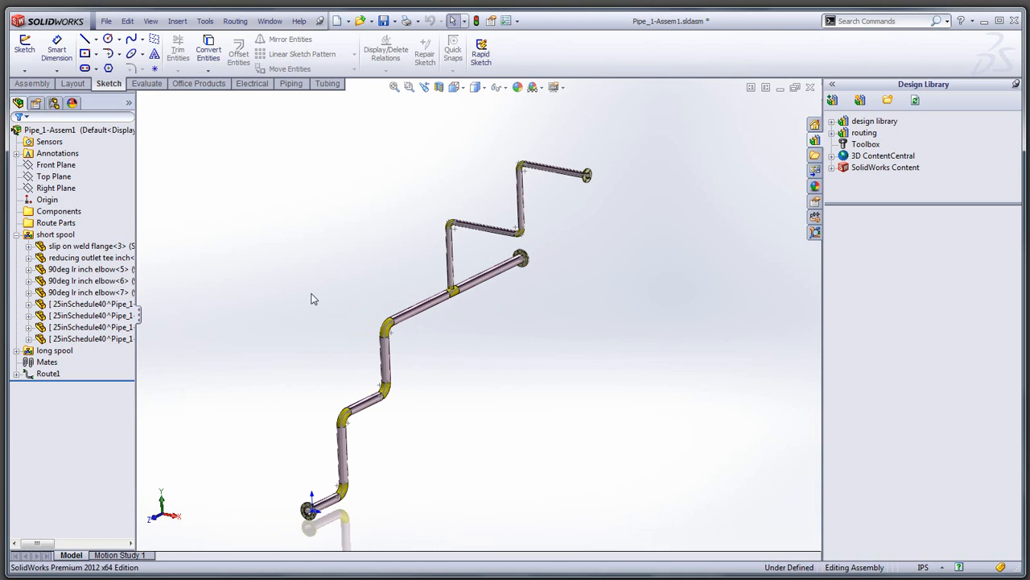
# Step: Switch to the Piping_Spool assembly and locate the Pipe_2-Piping_Spool subassembly containing the large pipe run from the storage tank
pyautogui.hotkey('ctrl', 'Tab')
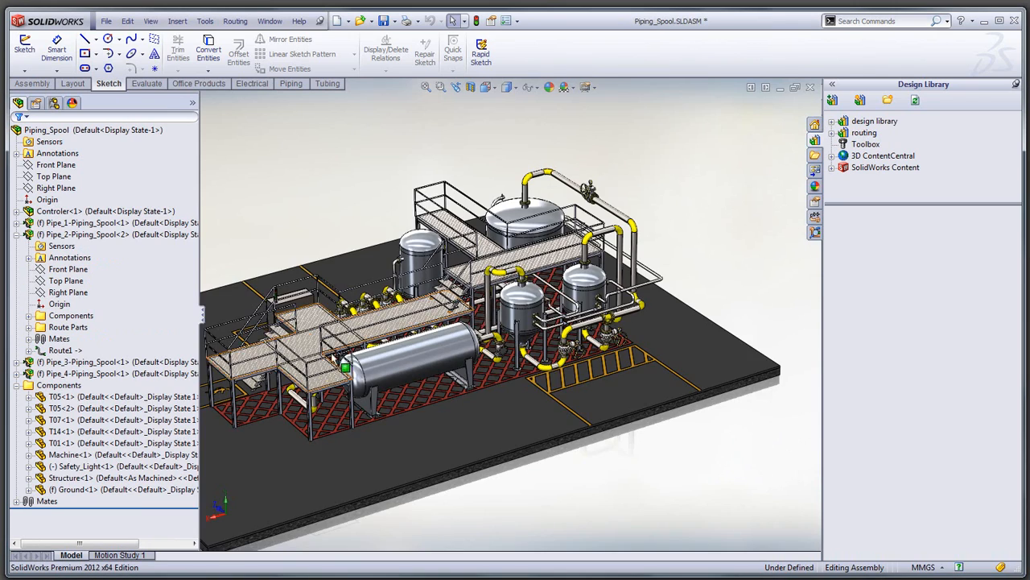
pyautogui.scroll(2, 337, 322)
pyautogui.scroll(-6, 420, 362)
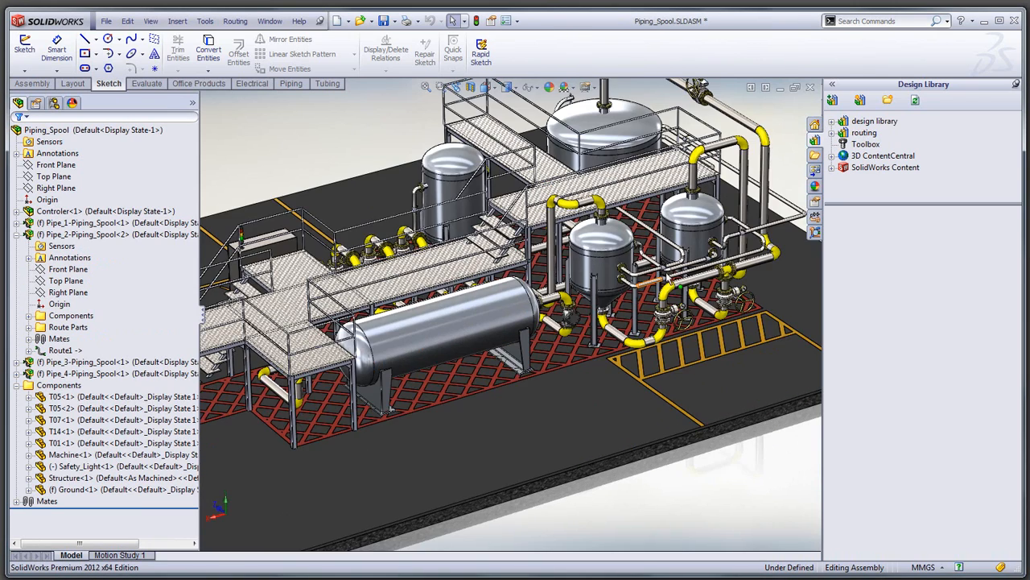
pyautogui.scroll(-2, 676, 157)
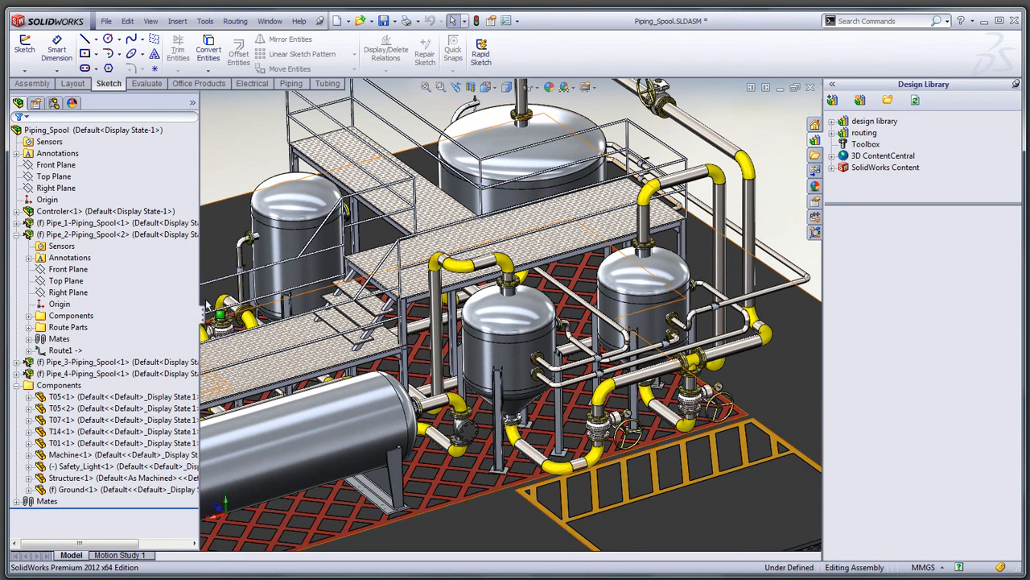
pyautogui.click(18, 234)
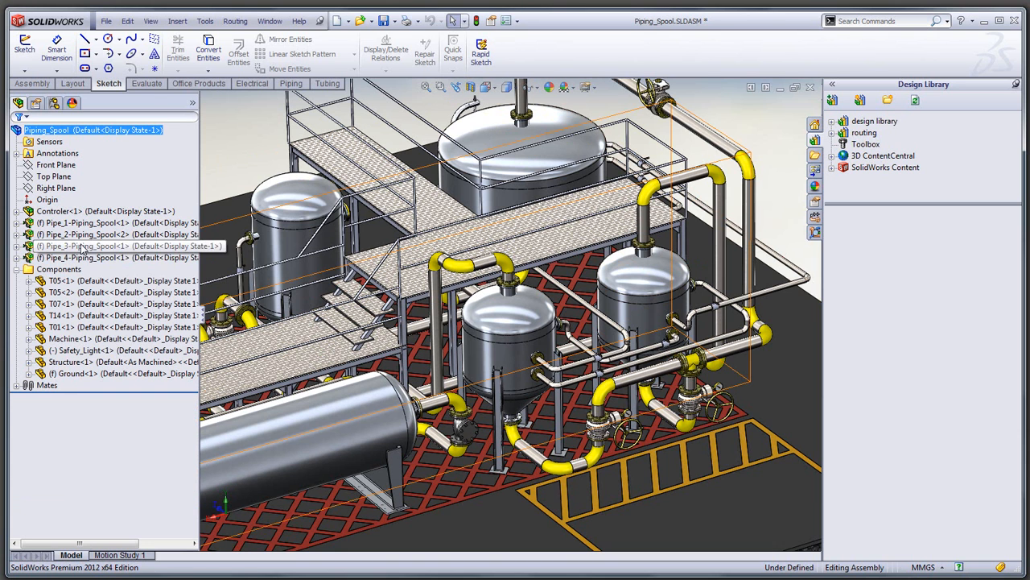
pyautogui.click(718, 139)
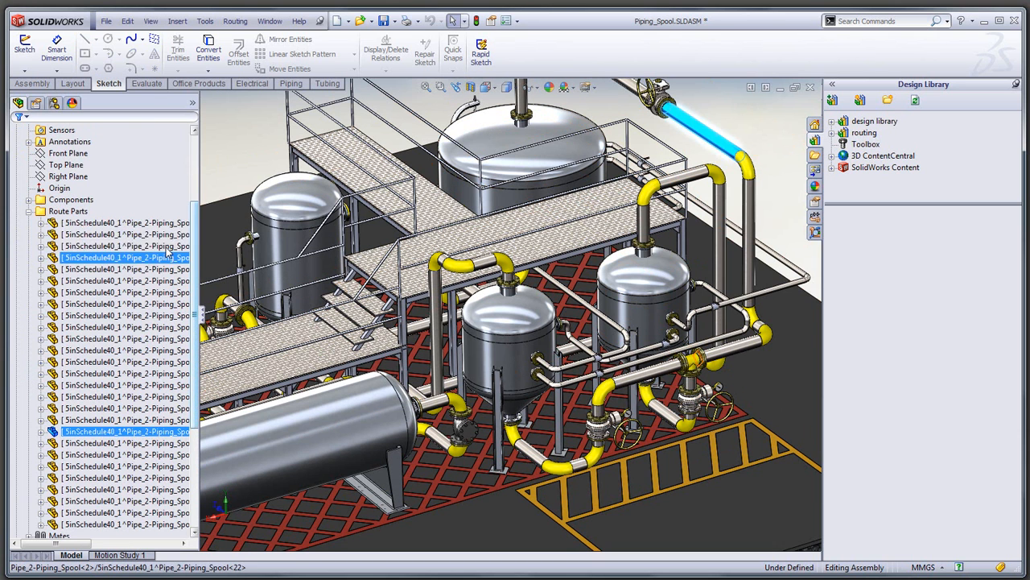
pyautogui.click(29, 212)
pyautogui.click(78, 270)
pyautogui.click(80, 234)
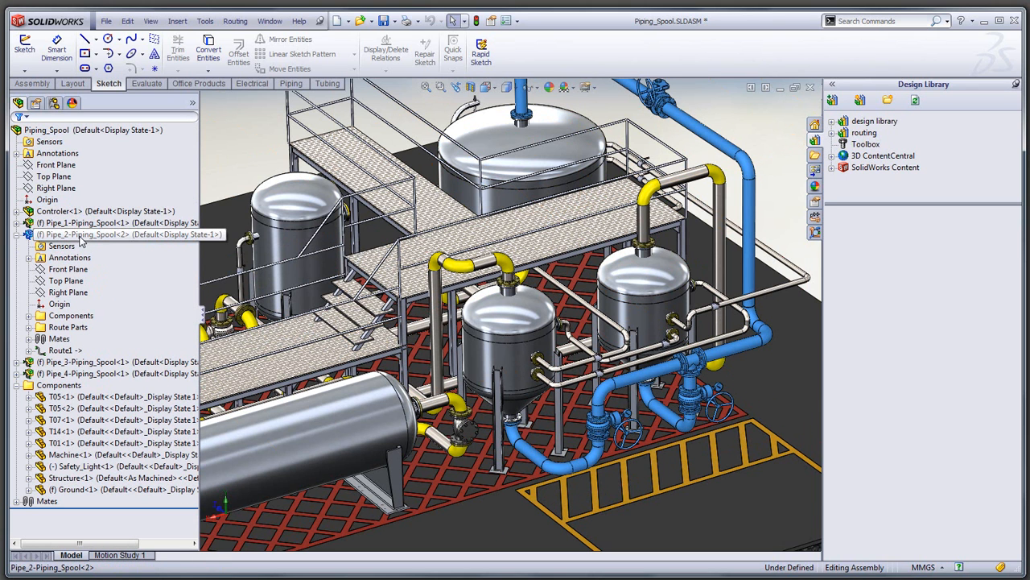
# Step: Open the Pipe_2-Piping_Spool-2 route assembly for route editing
pyautogui.rightClick(64, 351)
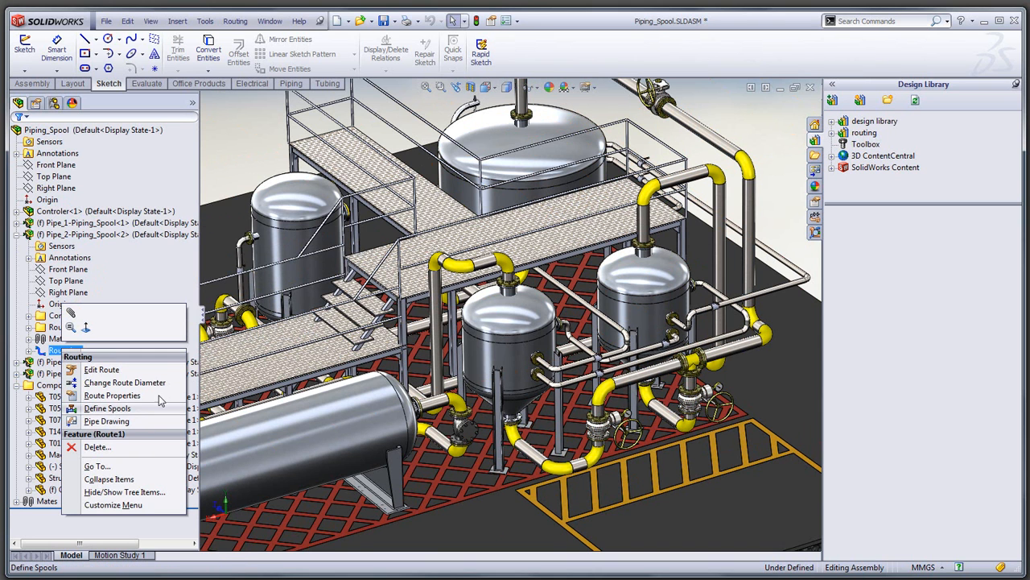
pyautogui.click(756, 135)
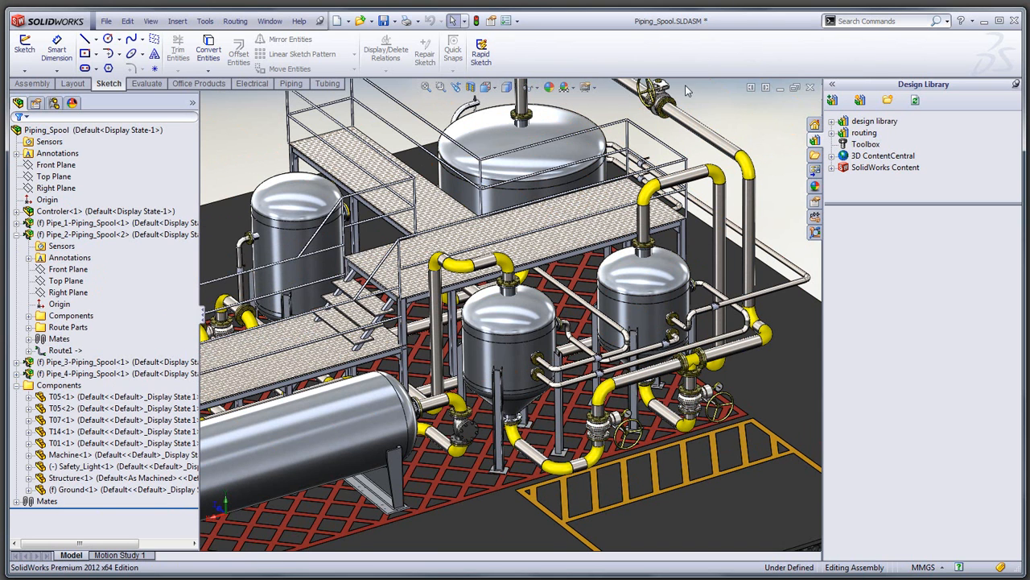
pyautogui.click(206, 22)
pyautogui.moveTo(237, 22)
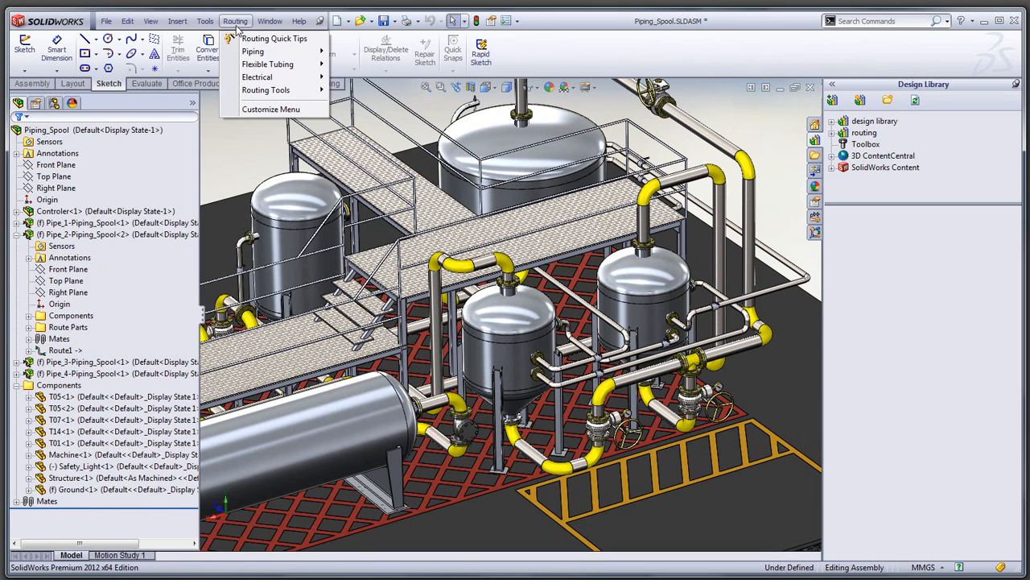
pyautogui.moveTo(261, 51)
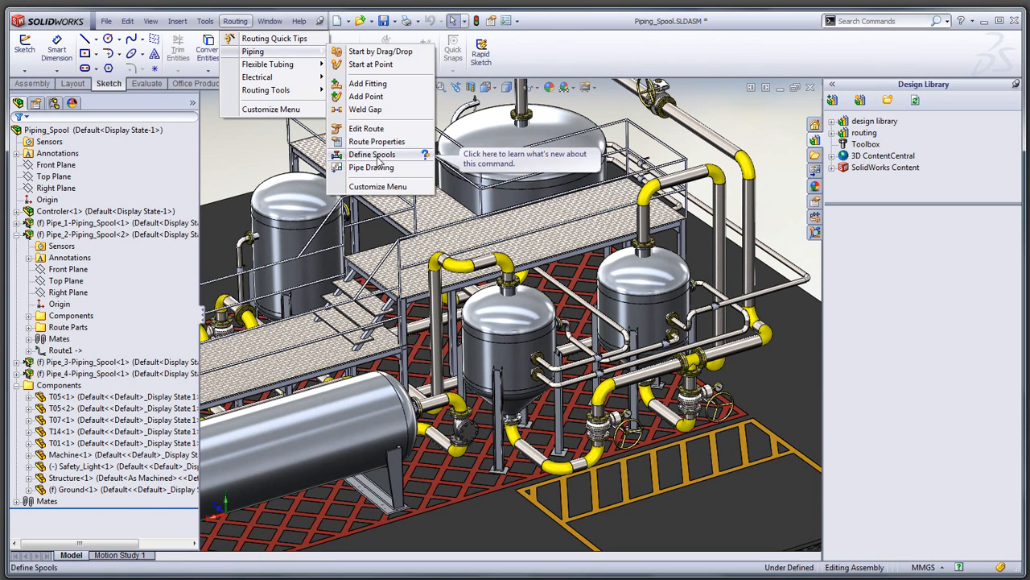
pyautogui.click(367, 128)
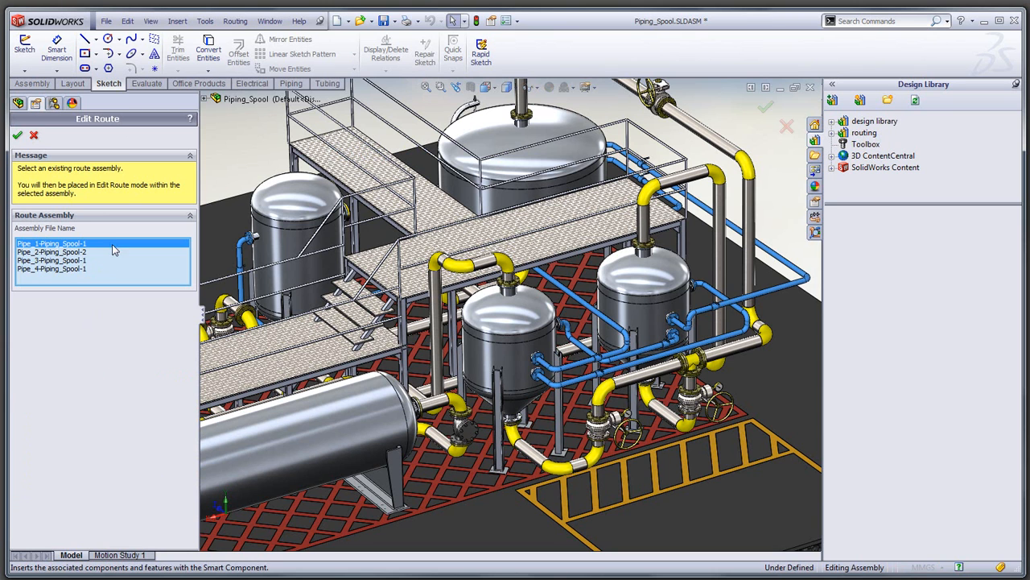
pyautogui.click(71, 253)
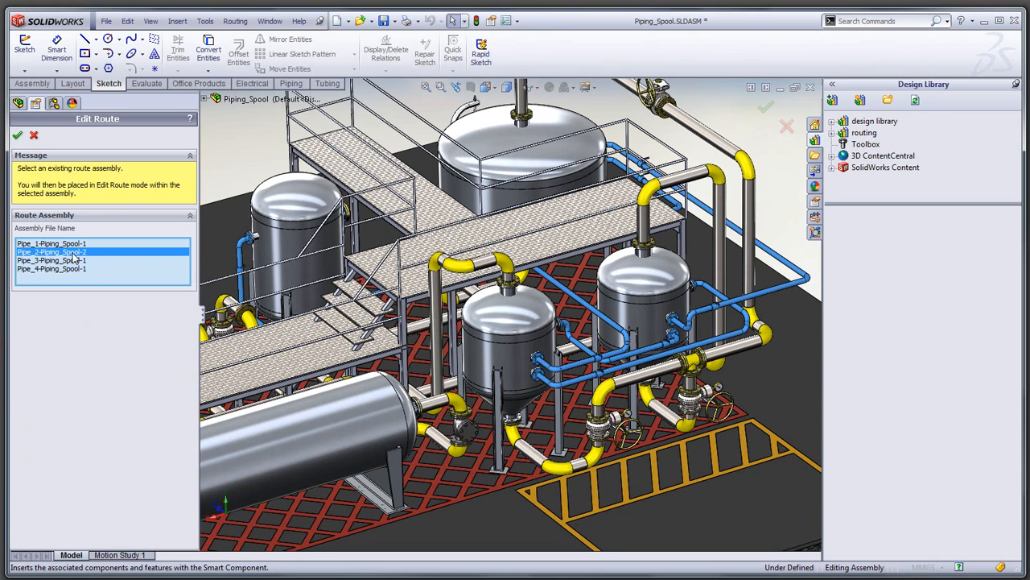
pyautogui.click(17, 137)
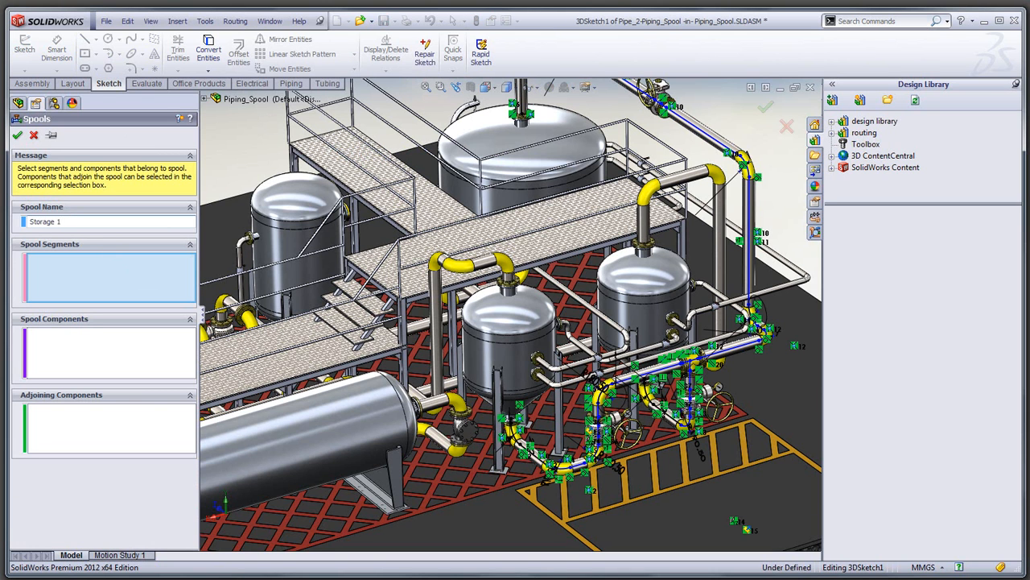
# Step: Name the new spool Storage 1 and set its color to orange
pyautogui.click(25, 222)
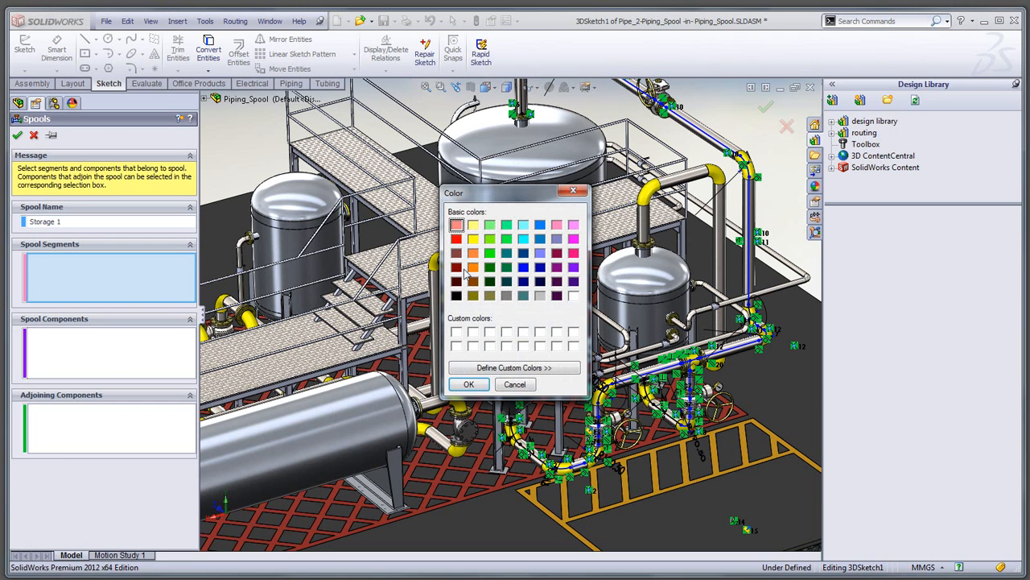
pyautogui.click(467, 384)
# Step: Add the route run from the large tank's top flange to the valve to the spool segments
pyautogui.scroll(2, 600, 194)
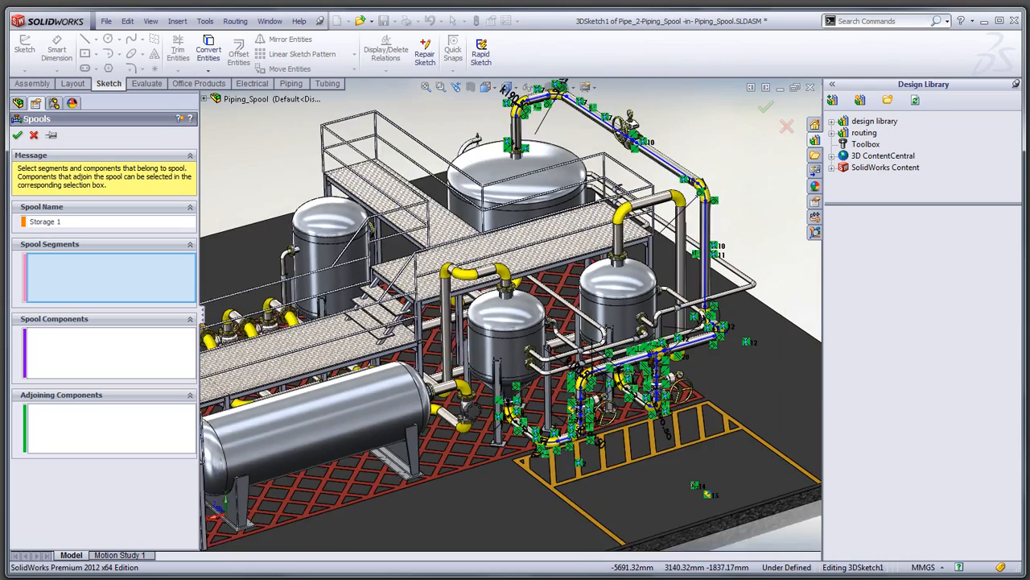
pyautogui.scroll(-4, 520, 193)
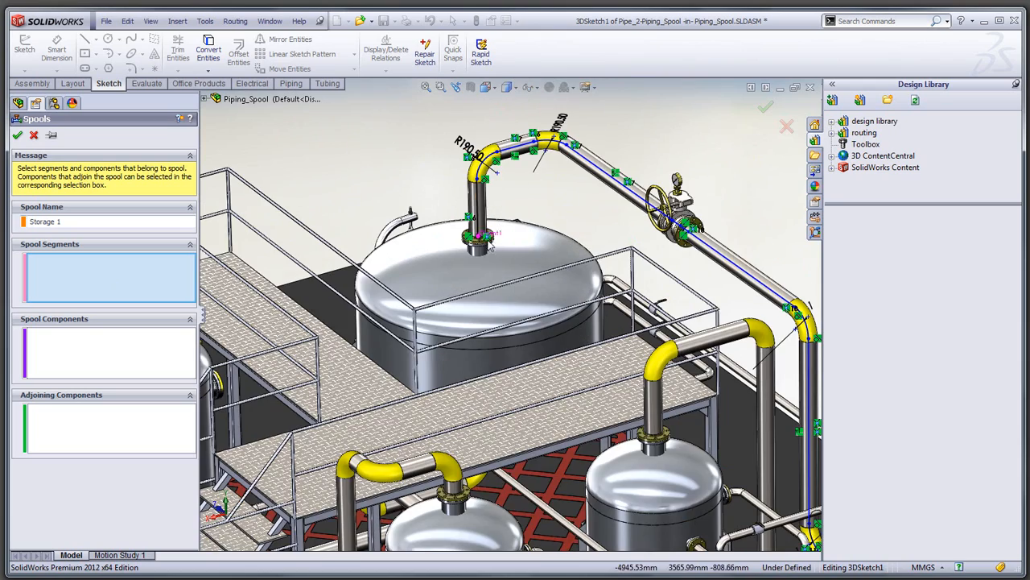
pyautogui.scroll(-4, 482, 235)
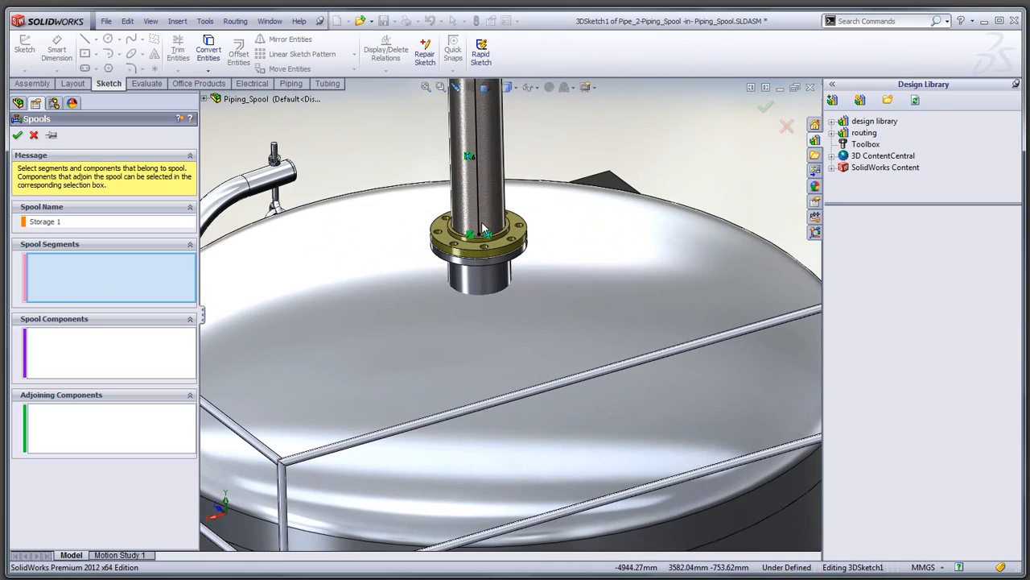
pyautogui.click(482, 233)
pyautogui.scroll(2, 621, 222)
pyautogui.scroll(2, 622, 222)
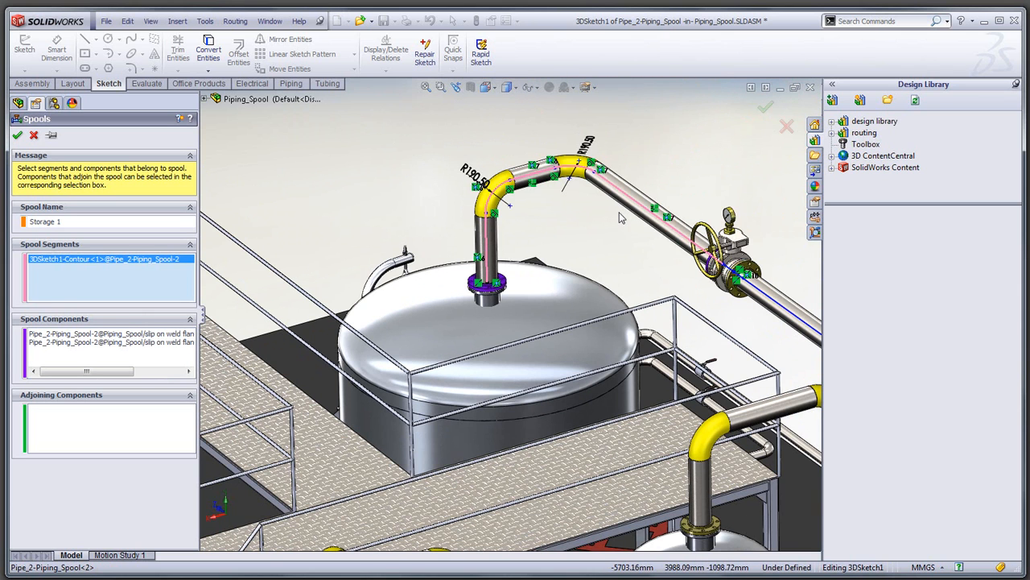
# Step: Extend the spool through the valve and its far flange, and along the downstream pipe run to the tee
pyautogui.scroll(-5, 714, 301)
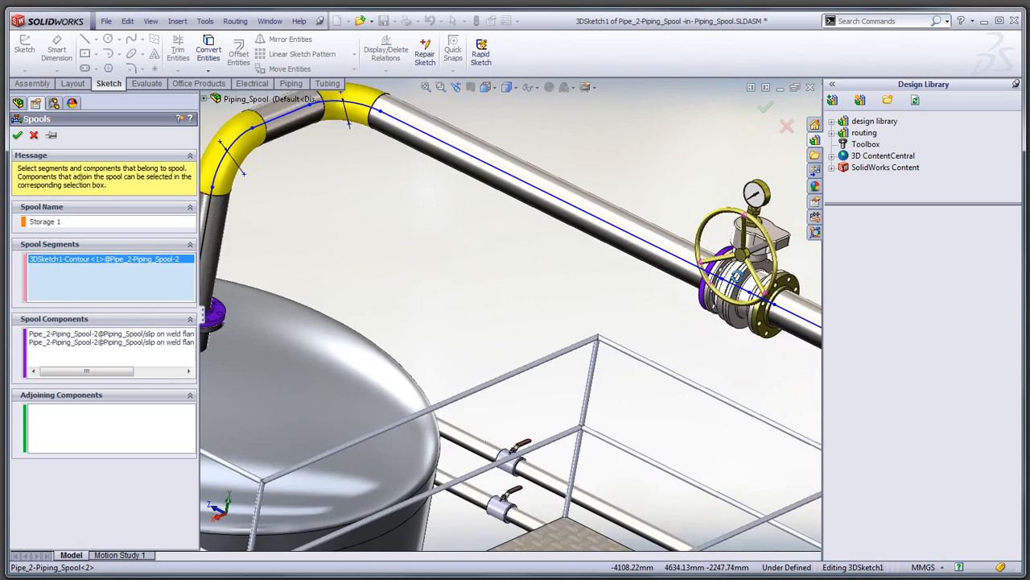
pyautogui.scroll(-1, 714, 300)
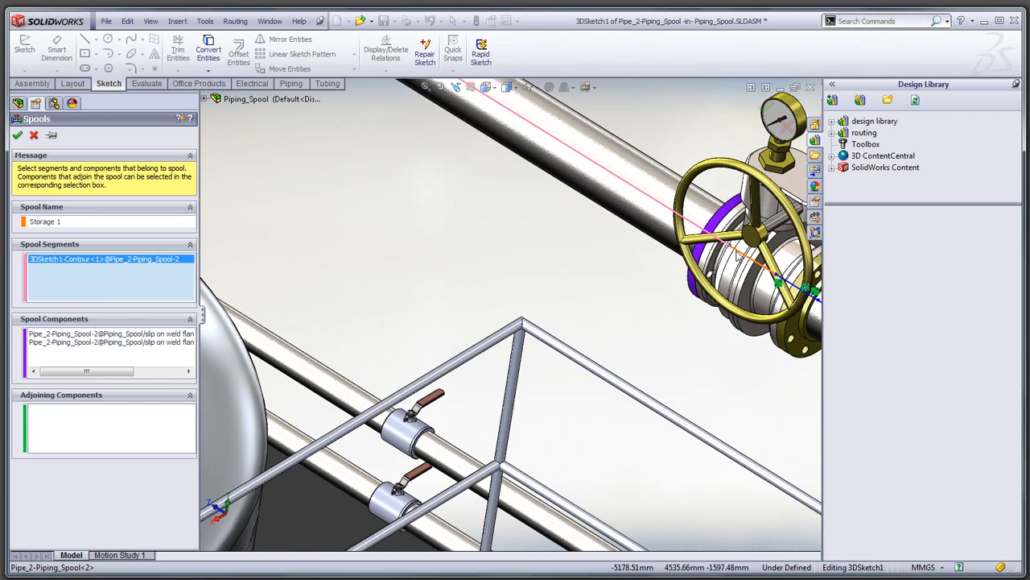
pyautogui.click(738, 256)
pyautogui.scroll(-3, 671, 310)
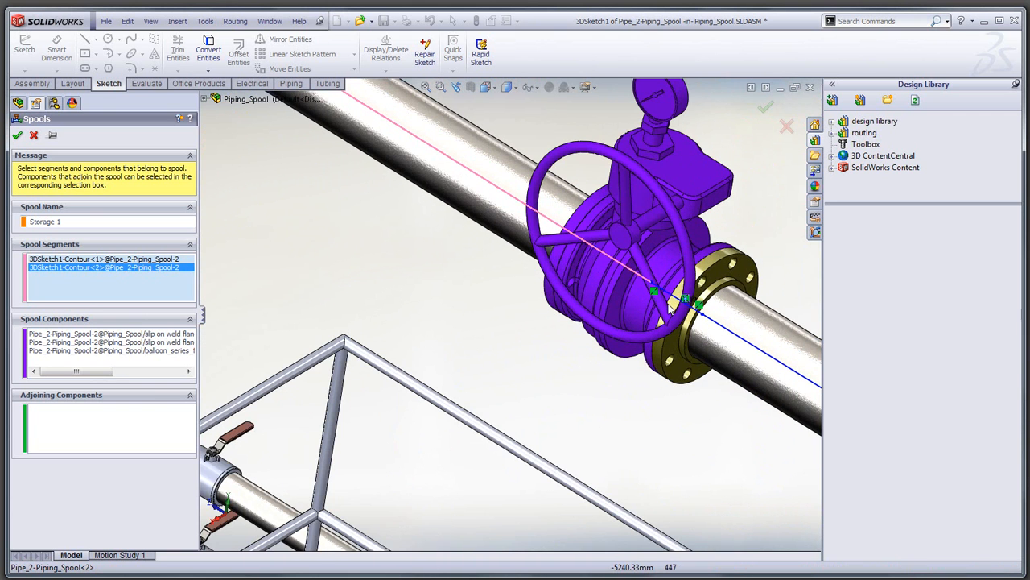
pyautogui.click(680, 316)
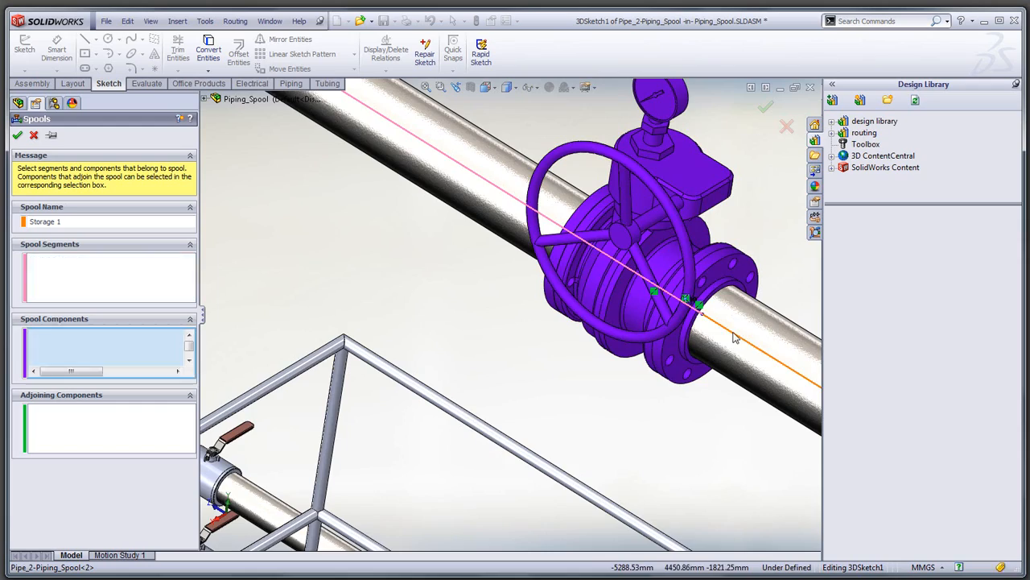
pyautogui.click(730, 345)
pyautogui.scroll(5, 725, 355)
pyautogui.scroll(3, 652, 445)
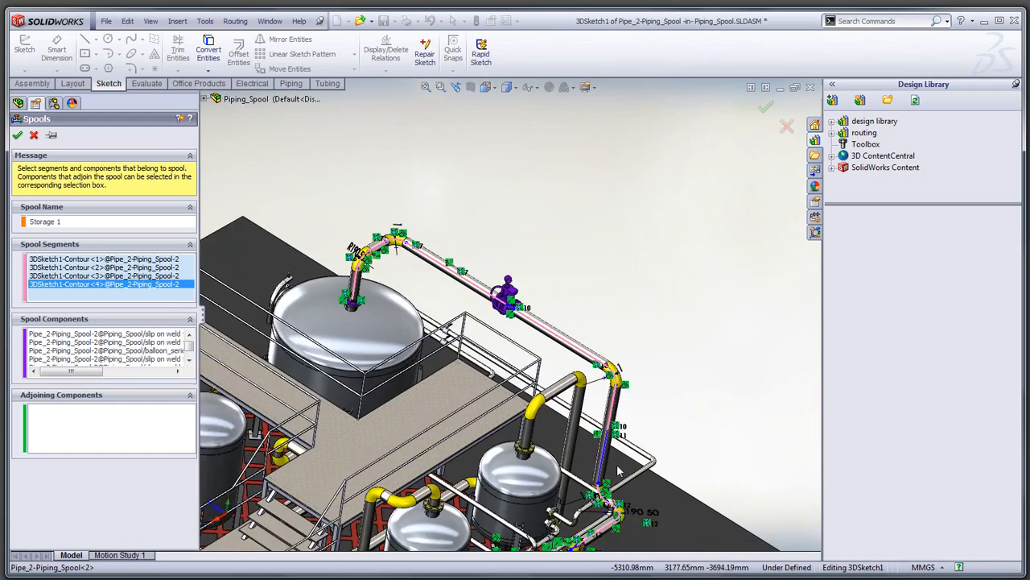
# Step: Check the spool's end flange at the tee and create the Storage 1 spool
pyautogui.scroll(-4, 570, 491)
pyautogui.scroll(-6, 525, 483)
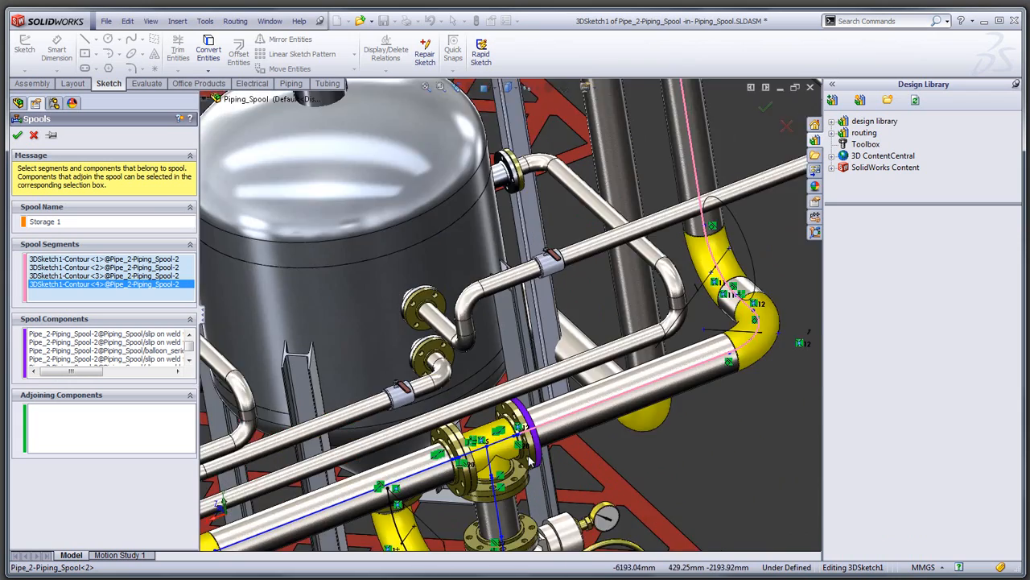
pyautogui.scroll(-1, 530, 461)
pyautogui.moveTo(531, 461); pyautogui.dragTo(551, 456, button='middle')
pyautogui.scroll(-1, 552, 456)
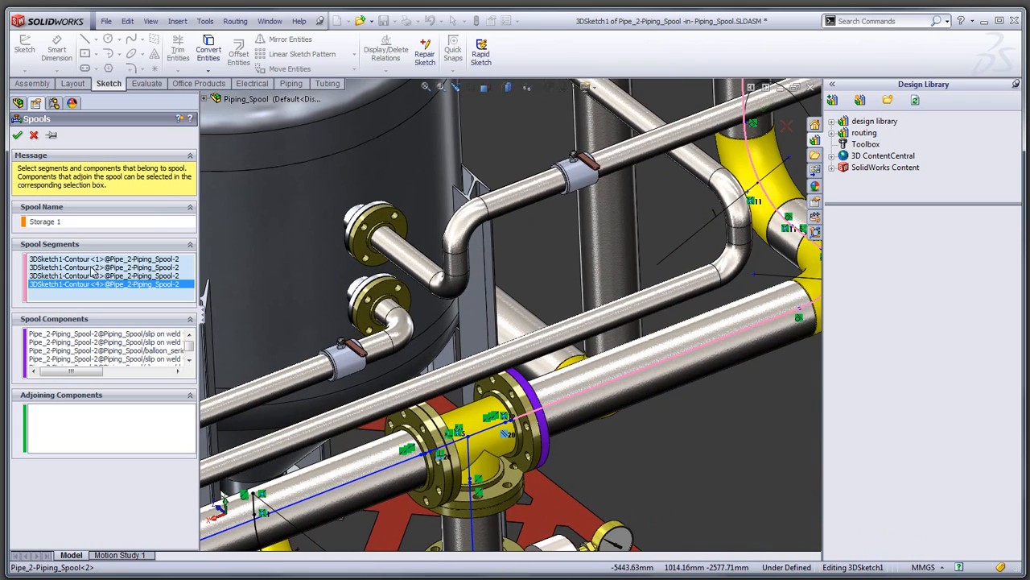
pyautogui.click(18, 137)
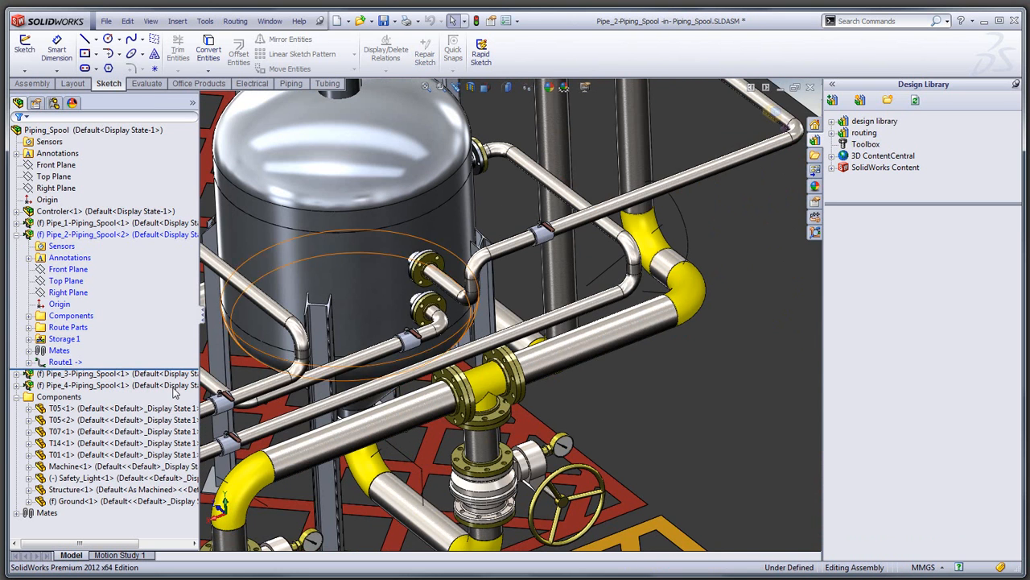
# Step: Highlight the Storage 1 spool to examine its full extent in the plant assembly
pyautogui.click(61, 339)
pyautogui.scroll(8, 632, 364)
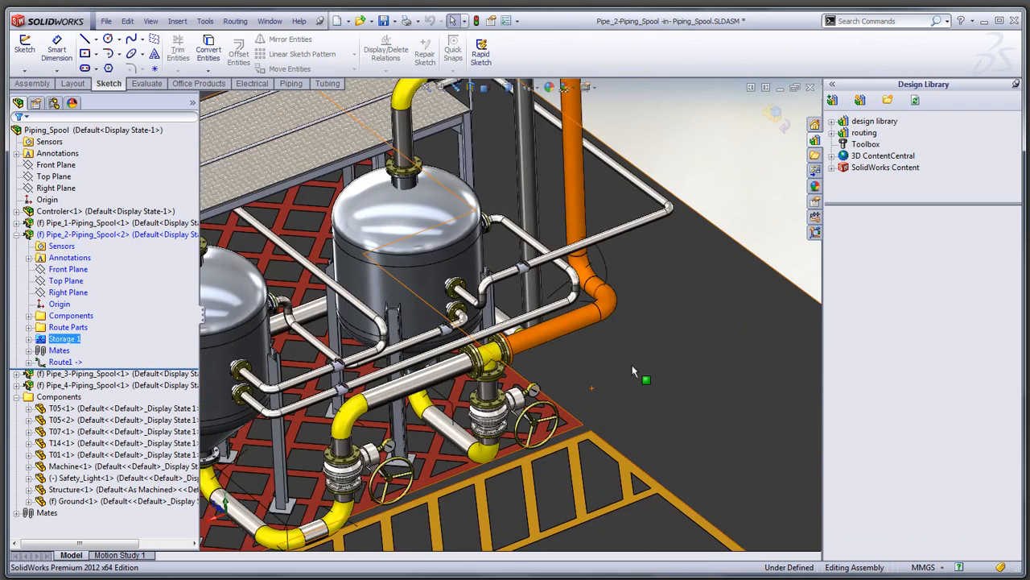
pyautogui.scroll(-2, 425, 155)
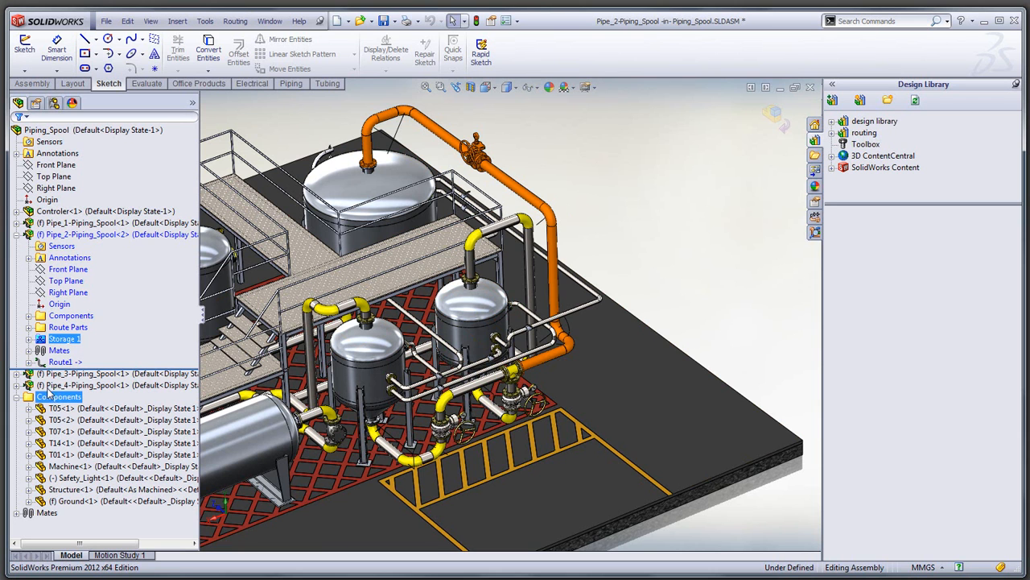
# Step: Start defining a new spool on Route1 with the pipe run from the first small tank's bottom flange up to its valve
pyautogui.keyDown('ctrl'); pyautogui.click(60, 362); pyautogui.keyUp('ctrl')
pyautogui.rightClick(56, 364)
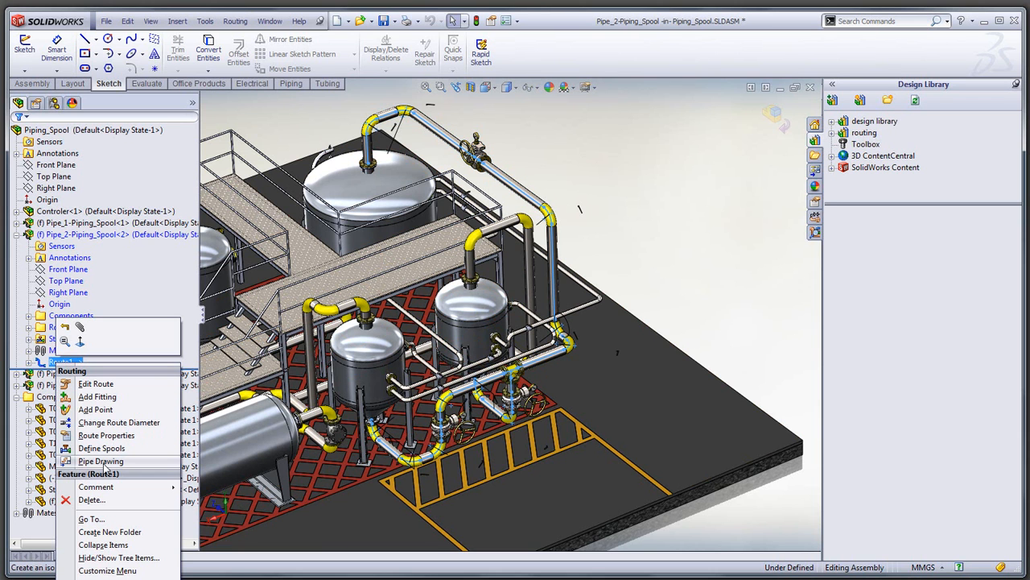
pyautogui.click(102, 449)
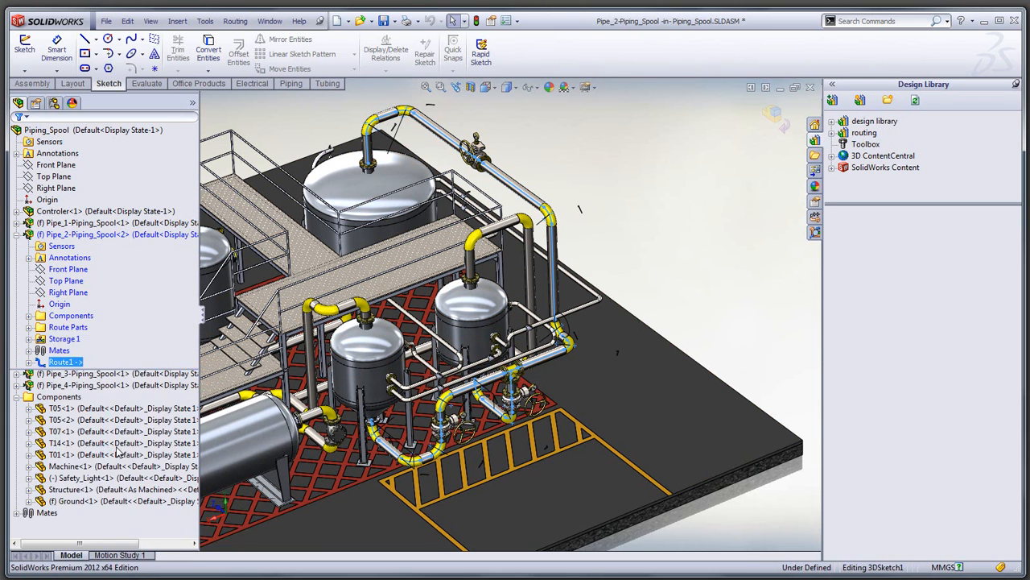
pyautogui.scroll(-10, 507, 385)
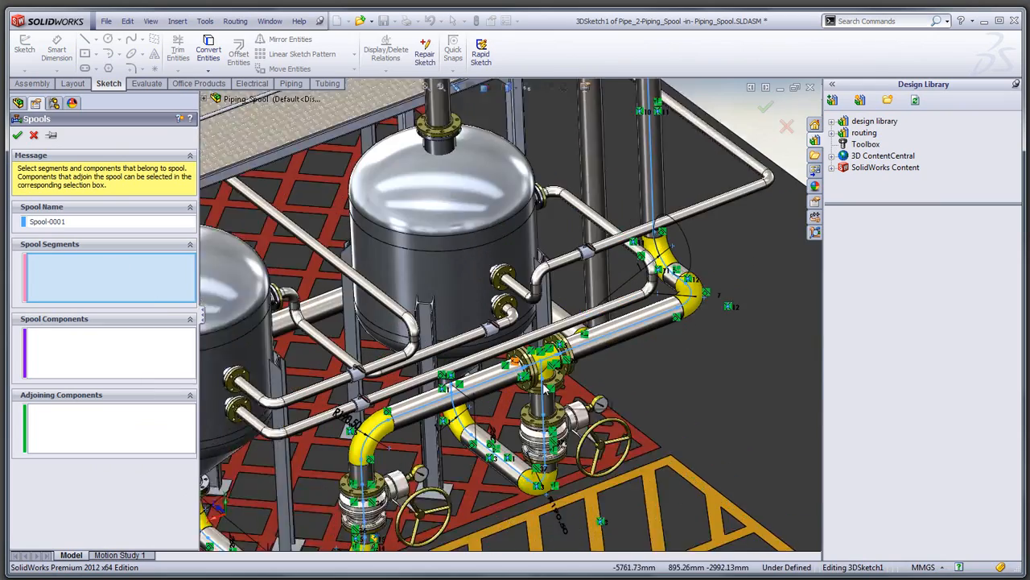
pyautogui.scroll(6, 561, 331)
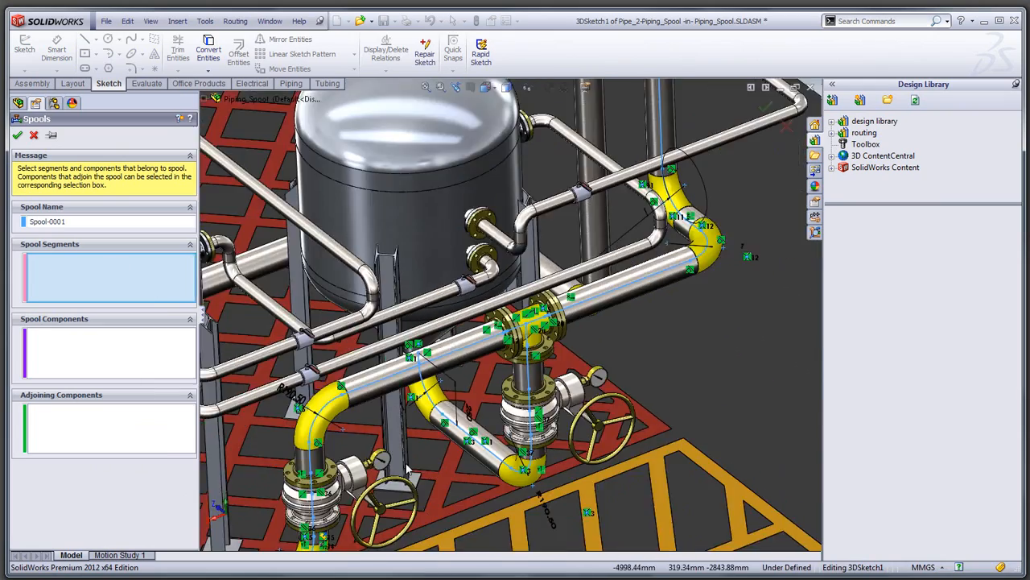
pyautogui.scroll(-3, 297, 416)
pyautogui.scroll(-3, 294, 409)
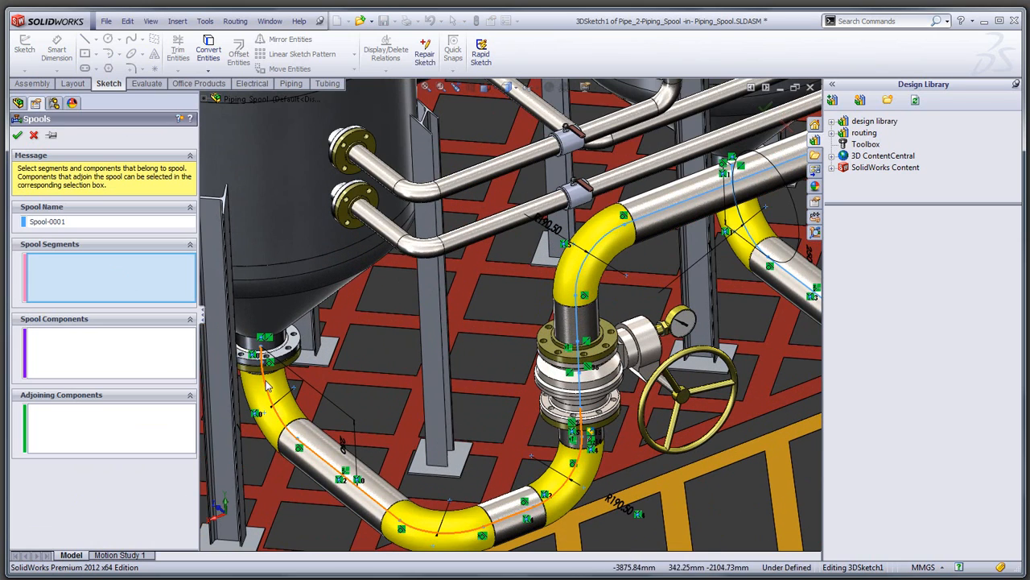
pyautogui.click(271, 387)
# Step: Extend the spool through the first valve and its flanges, and along the elbow and straight pipe to the tee
pyautogui.scroll(-3, 592, 403)
pyautogui.scroll(-2, 590, 403)
pyautogui.click(573, 330)
pyautogui.click(565, 312)
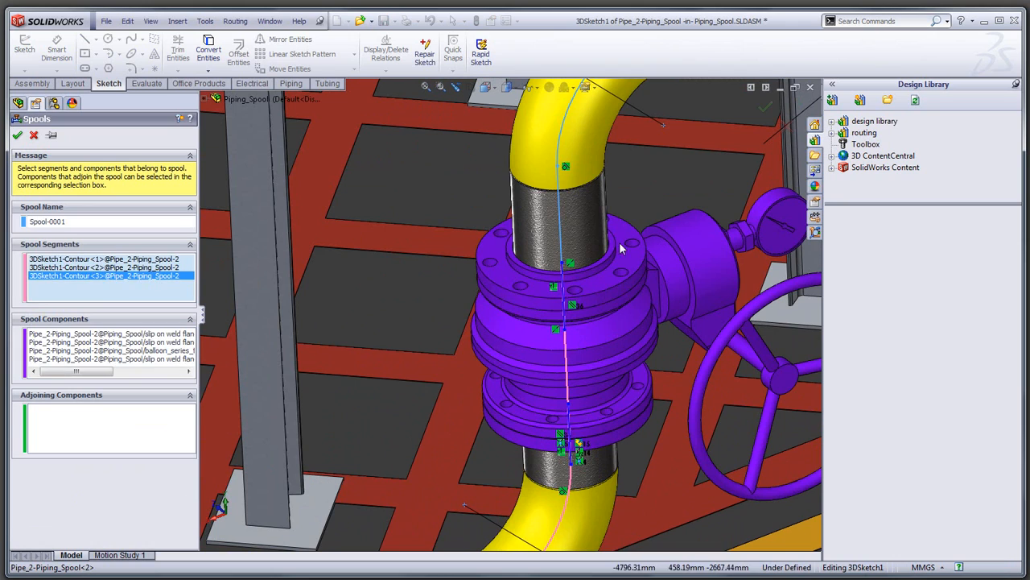
pyautogui.click(566, 246)
pyautogui.scroll(5, 636, 242)
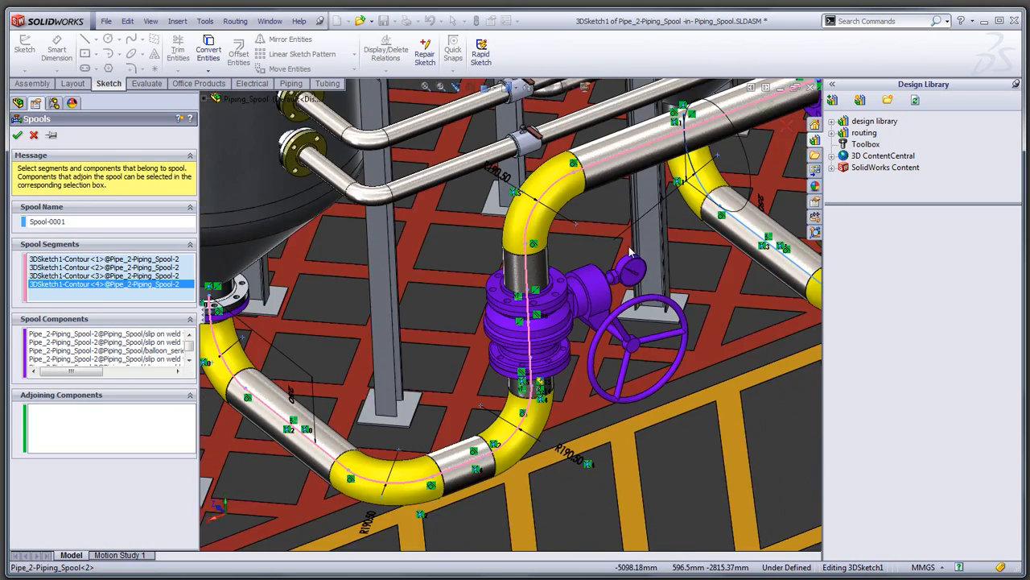
# Step: Add the tee's flange segment and its body down the branch to the spool segments
pyautogui.scroll(-2, 693, 185)
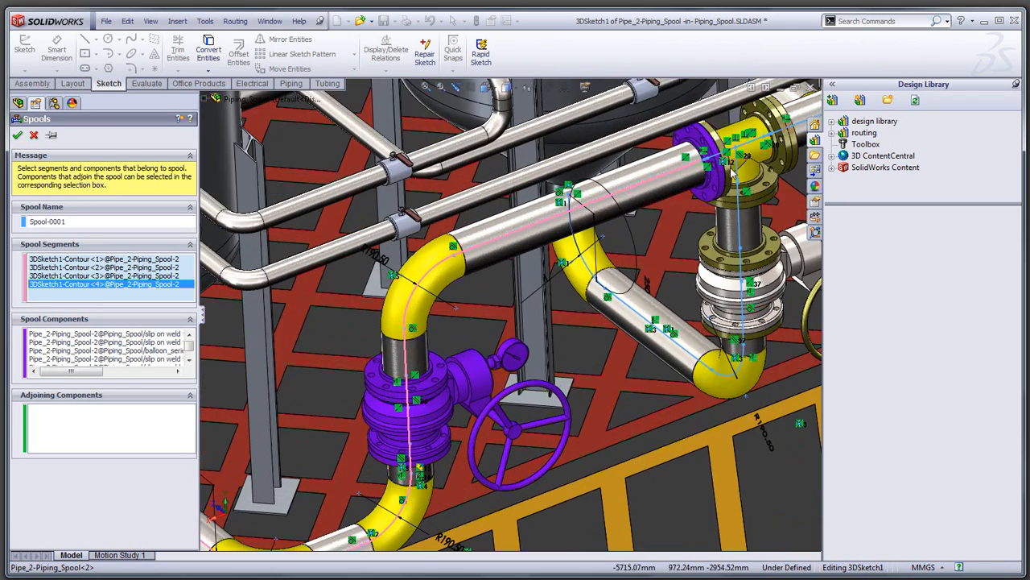
pyautogui.moveTo(735, 194); pyautogui.dragTo(731, 182, button='middle')
pyautogui.scroll(-2, 733, 179)
pyautogui.click(733, 149)
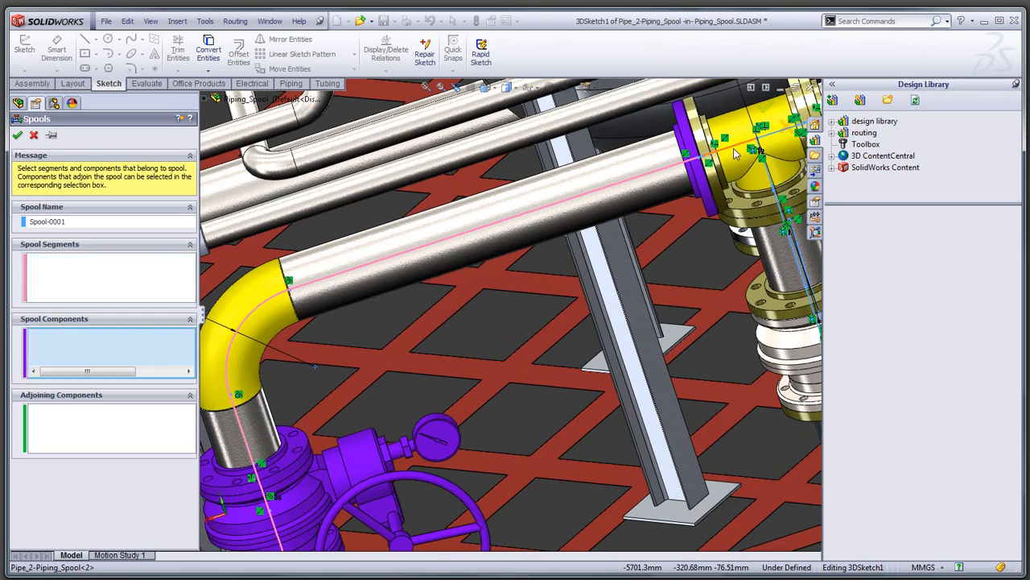
pyautogui.click(773, 185)
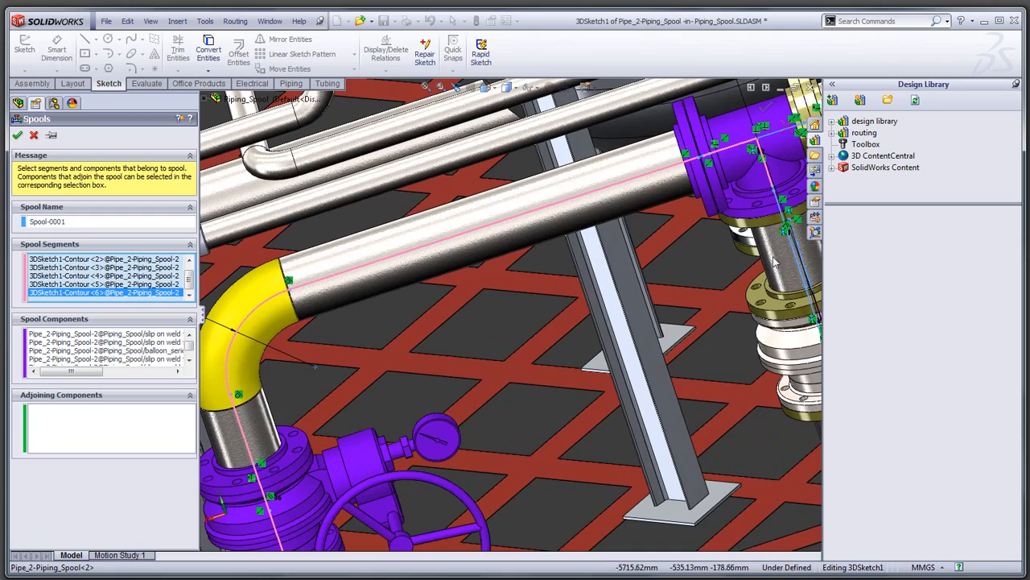
# Step: Add the vertical branch pipe below the tee and the second handwheel valve to the spool segments
pyautogui.scroll(5, 782, 241)
pyautogui.scroll(-8, 779, 266)
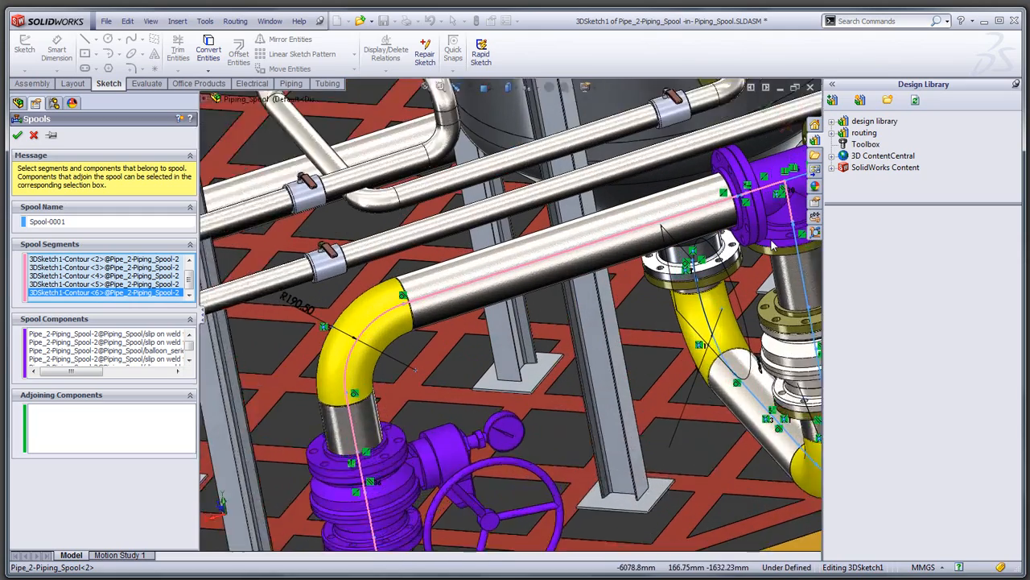
pyautogui.scroll(-1, 775, 226)
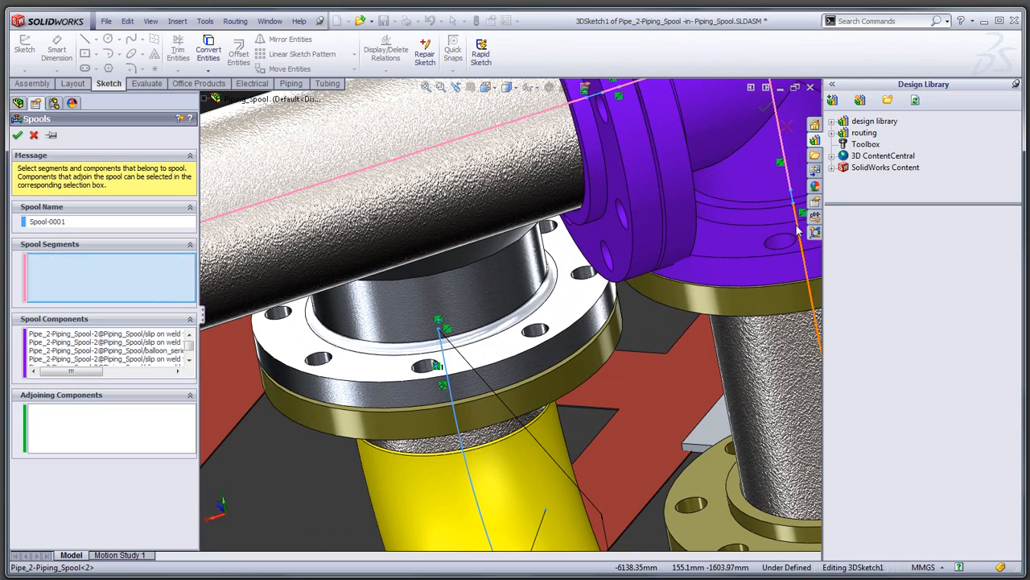
pyautogui.click(794, 199)
pyautogui.scroll(8, 768, 285)
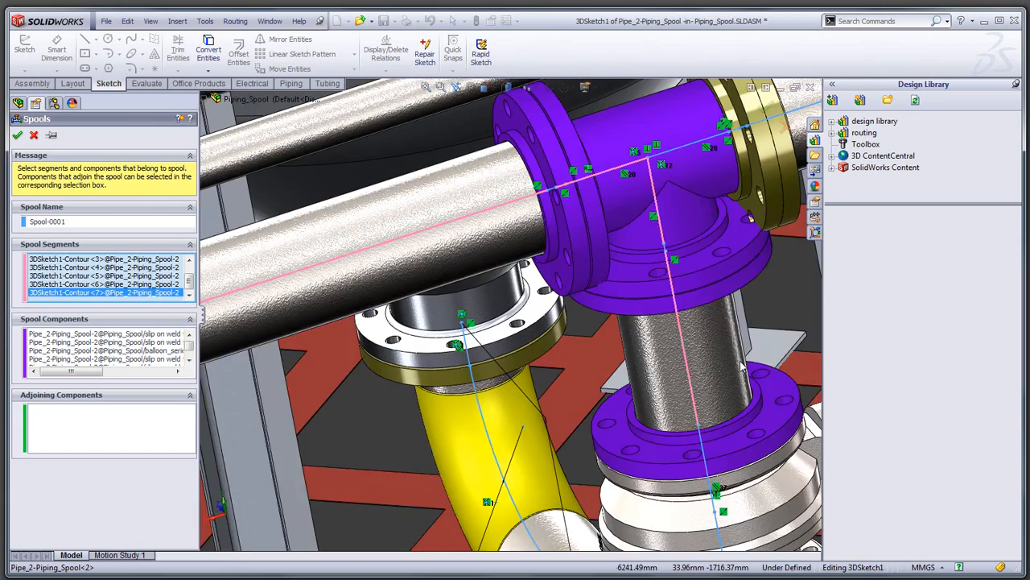
pyautogui.scroll(-4, 580, 374)
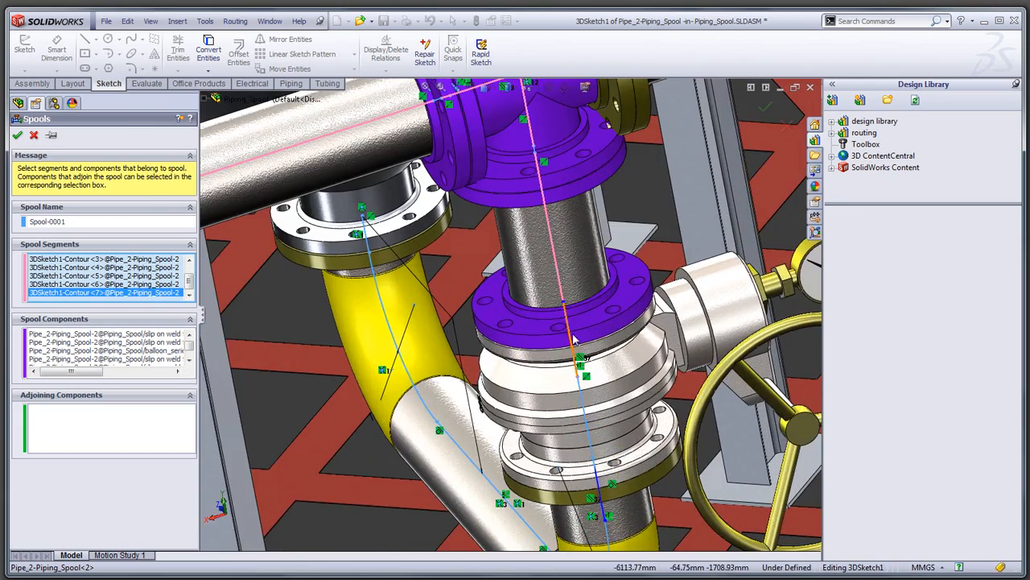
pyautogui.click(583, 373)
pyautogui.scroll(3, 610, 492)
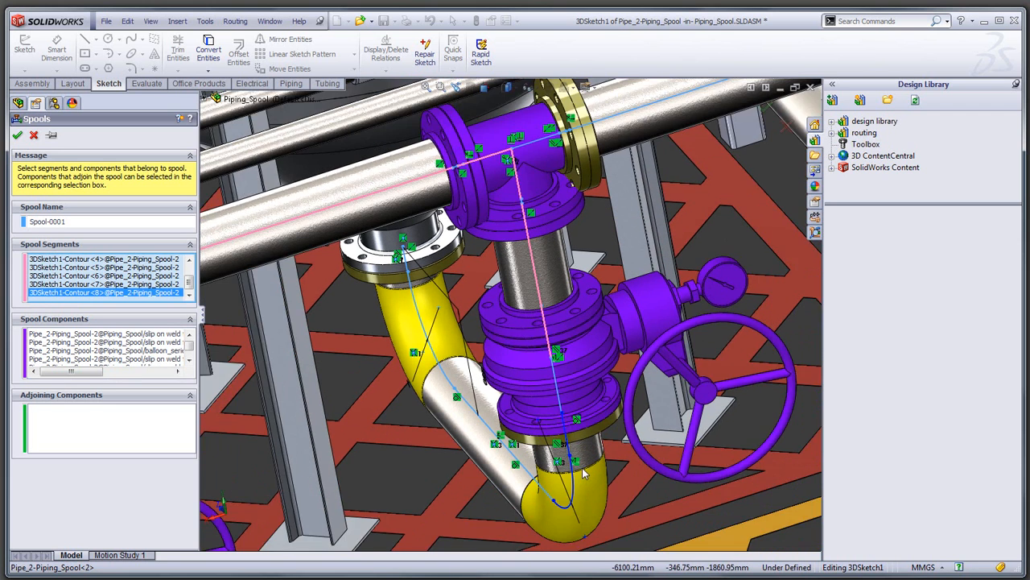
# Step: Add the second valve's lower flange and the pipe run to the second tank's bottom flange to the spool
pyautogui.scroll(-3, 580, 456)
pyautogui.click(561, 387)
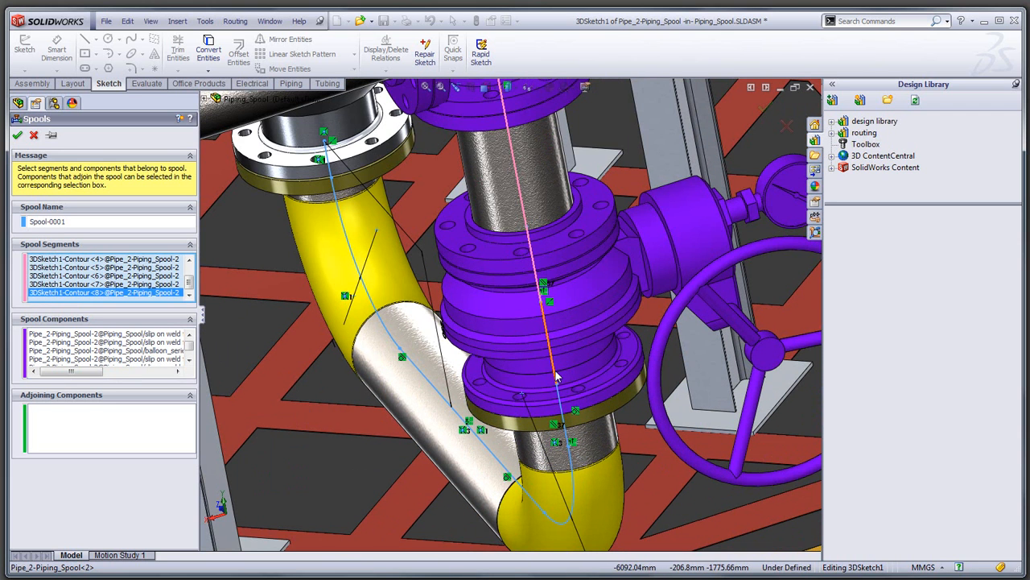
pyautogui.click(573, 458)
pyautogui.scroll(4, 477, 387)
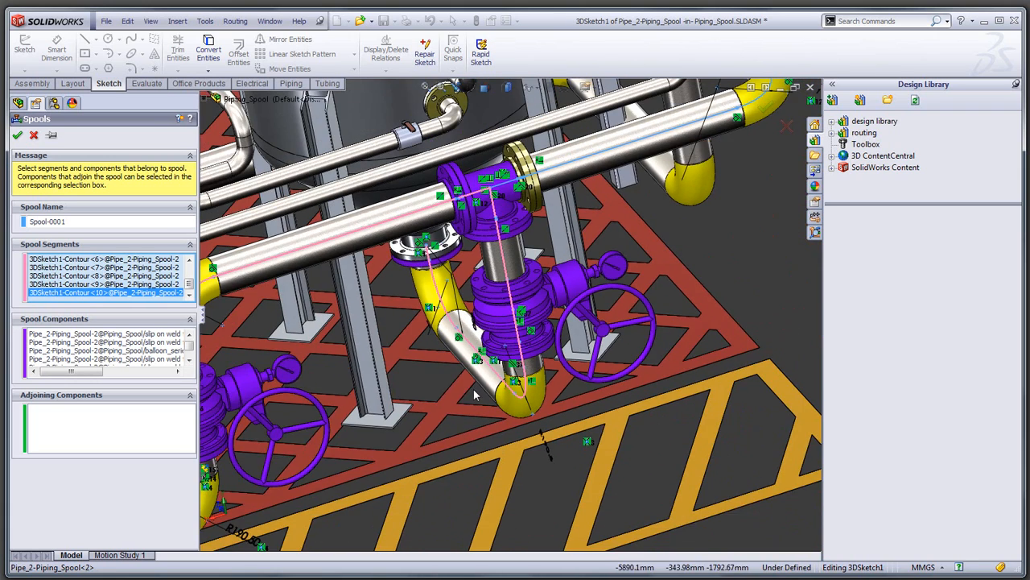
# Step: Include the tee's remaining segment and flange next to the Storage 1 spool, and create the new spool
pyautogui.moveTo(474, 394); pyautogui.dragTo(480, 405, button='middle')
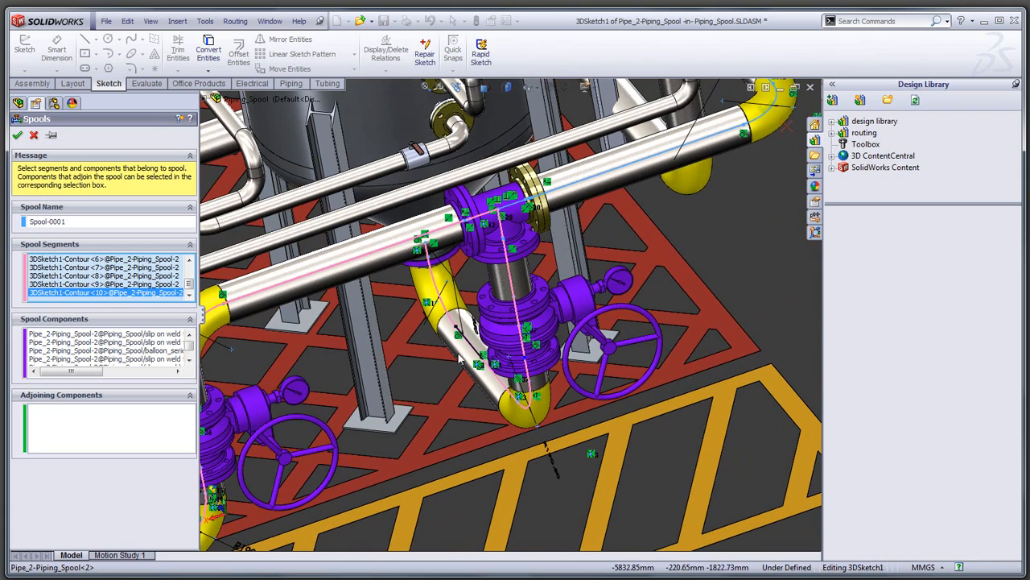
pyautogui.scroll(-5, 546, 203)
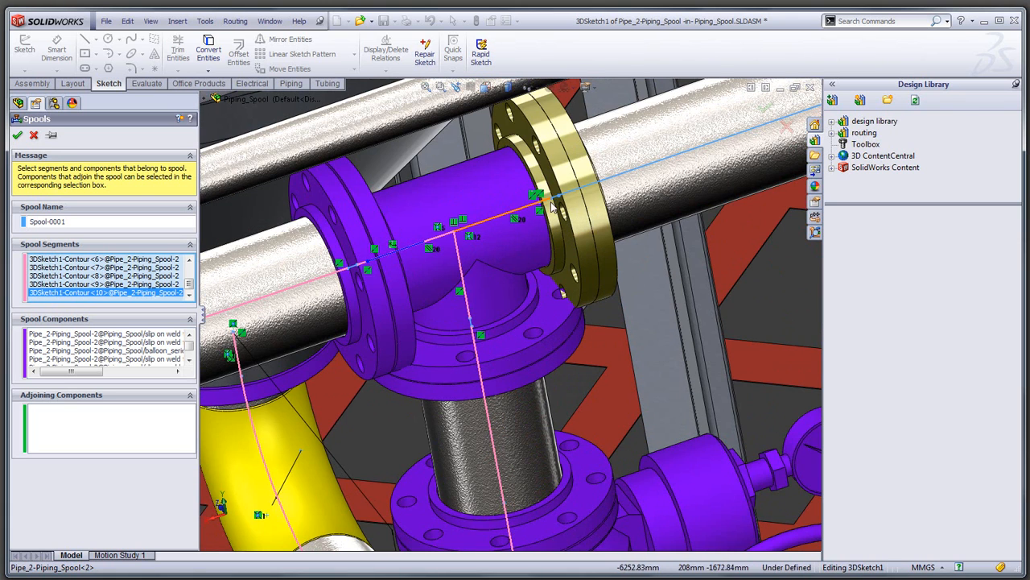
pyautogui.scroll(-5, 553, 207)
pyautogui.click(554, 208)
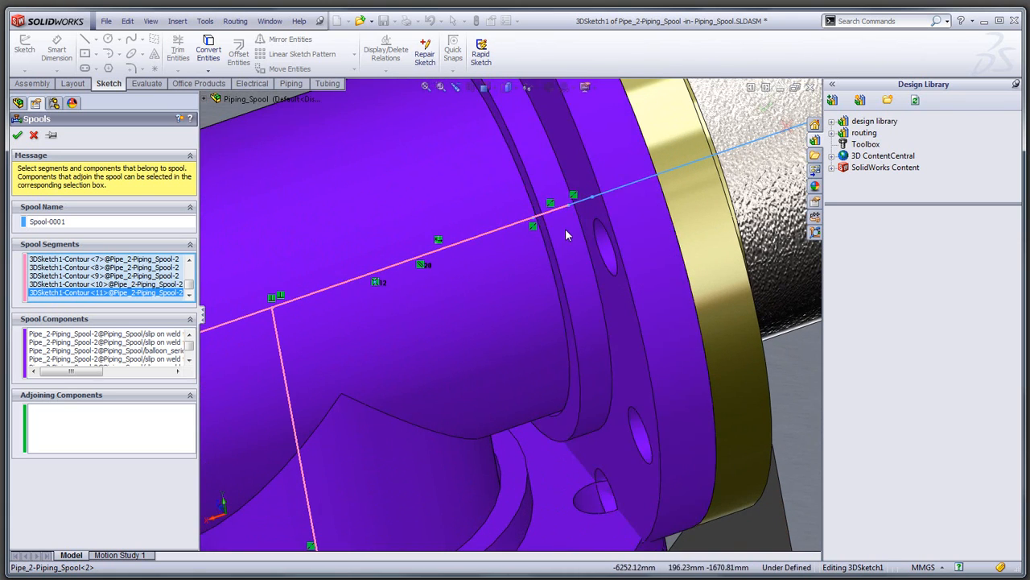
pyautogui.scroll(5, 469, 347)
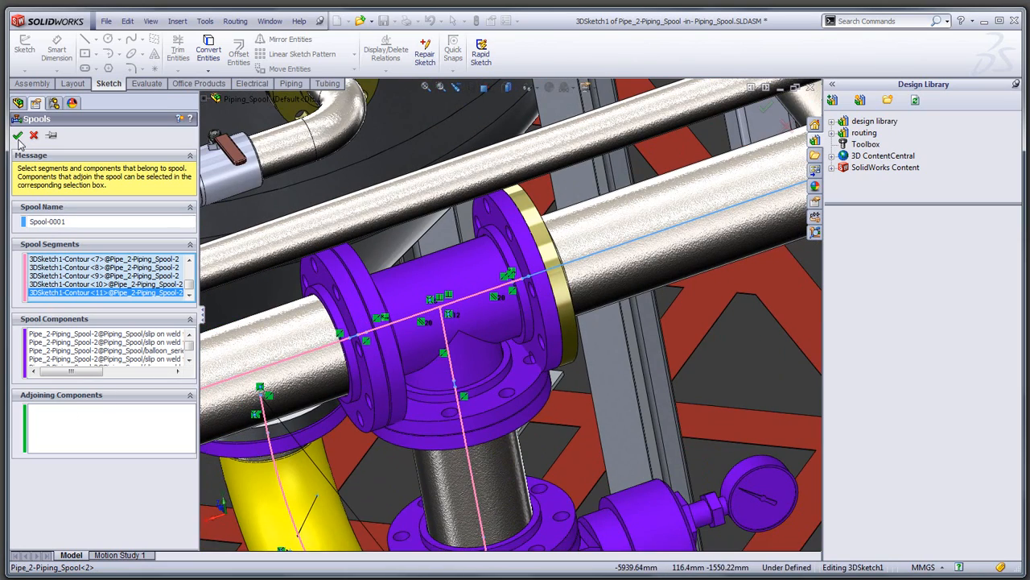
pyautogui.click(17, 135)
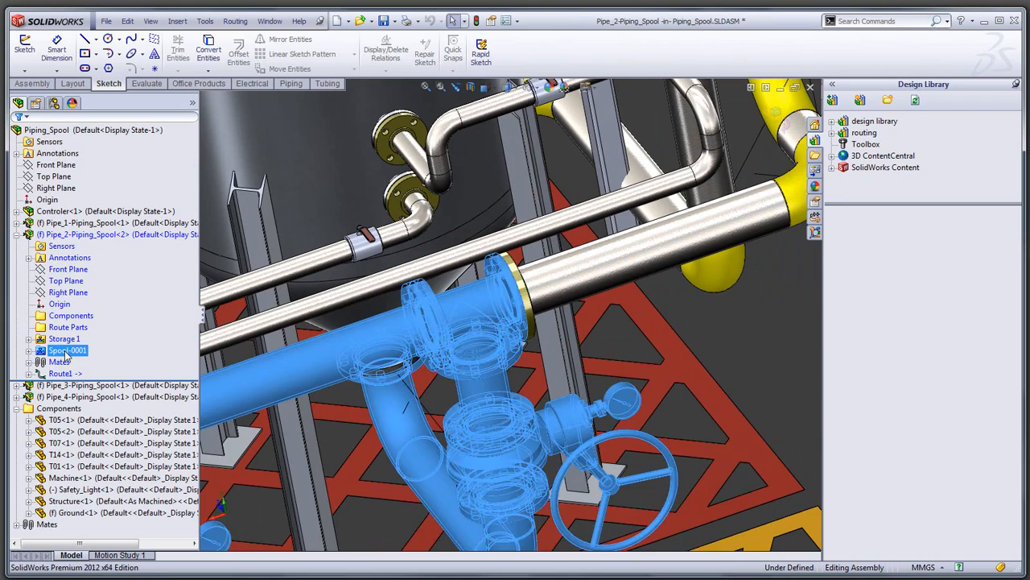
# Step: Edit the new Spool-0001 of the Pipe_2 route and rename it Storage 2
pyautogui.click(64, 338)
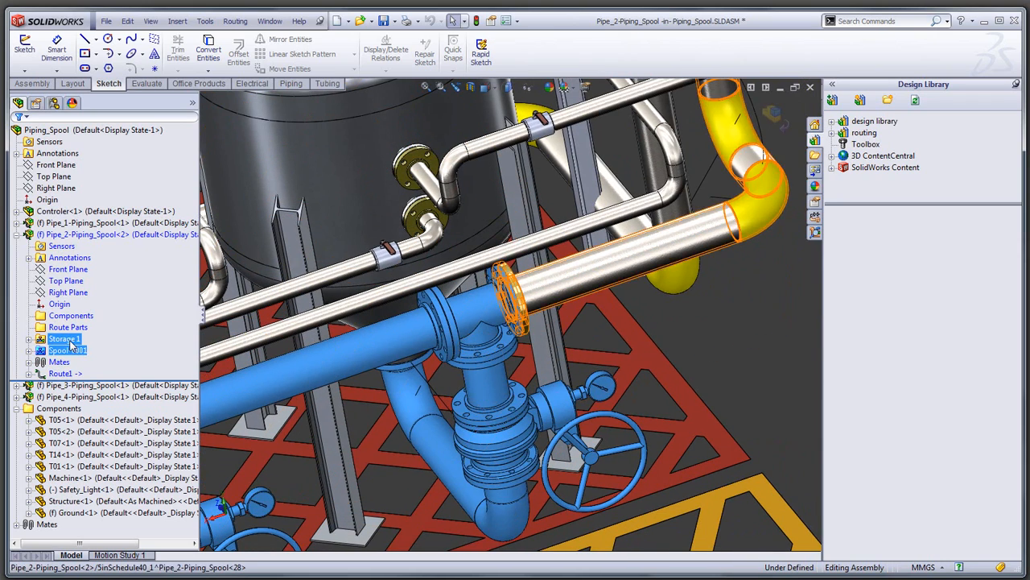
pyautogui.click(69, 351)
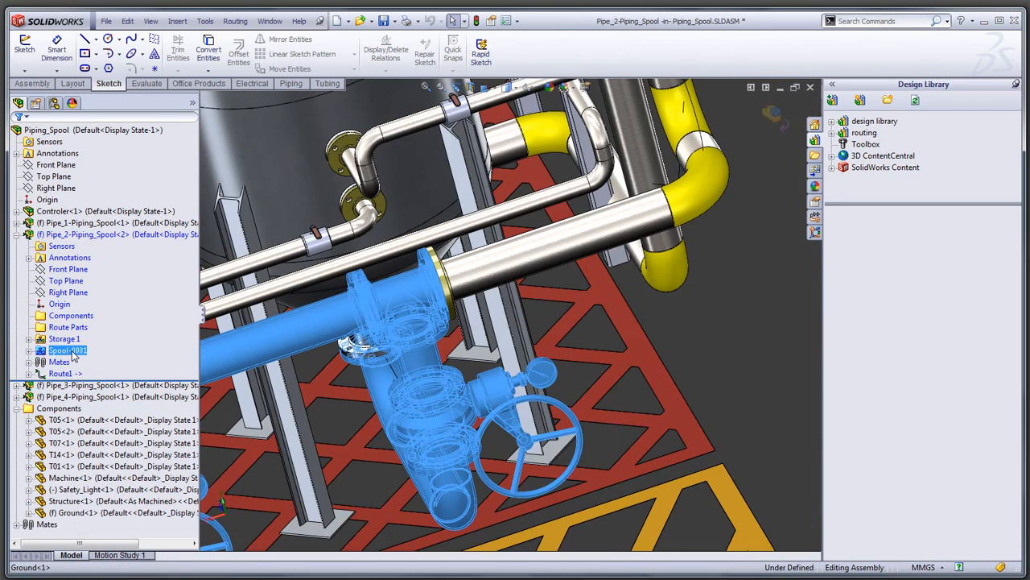
pyautogui.click(29, 351)
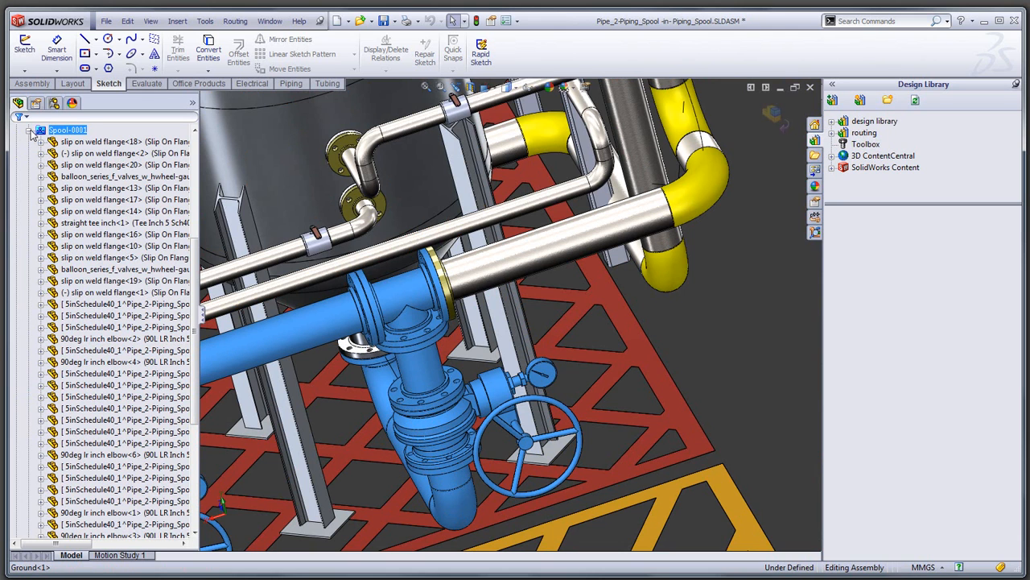
pyautogui.rightClick(70, 133)
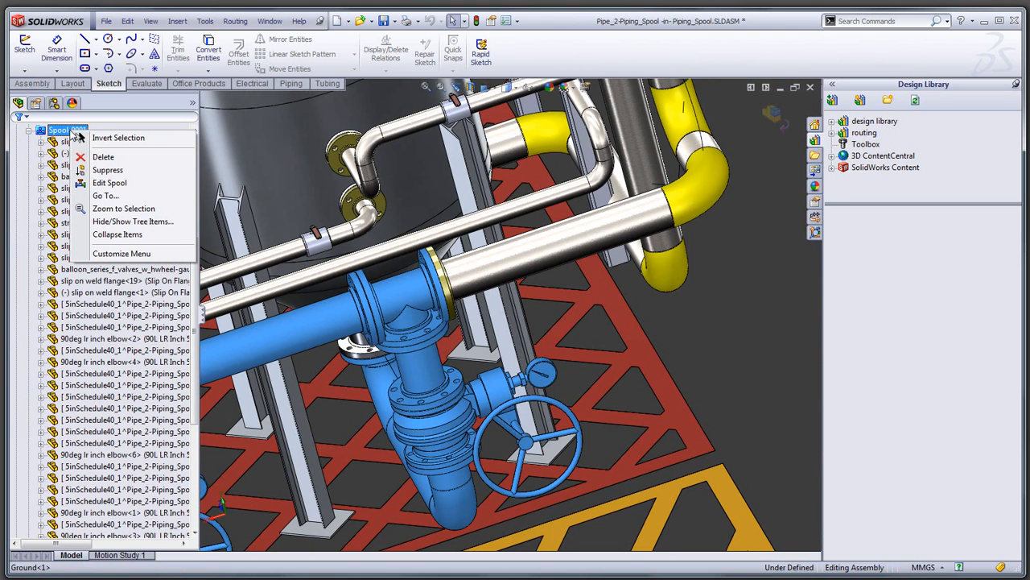
pyautogui.click(110, 186)
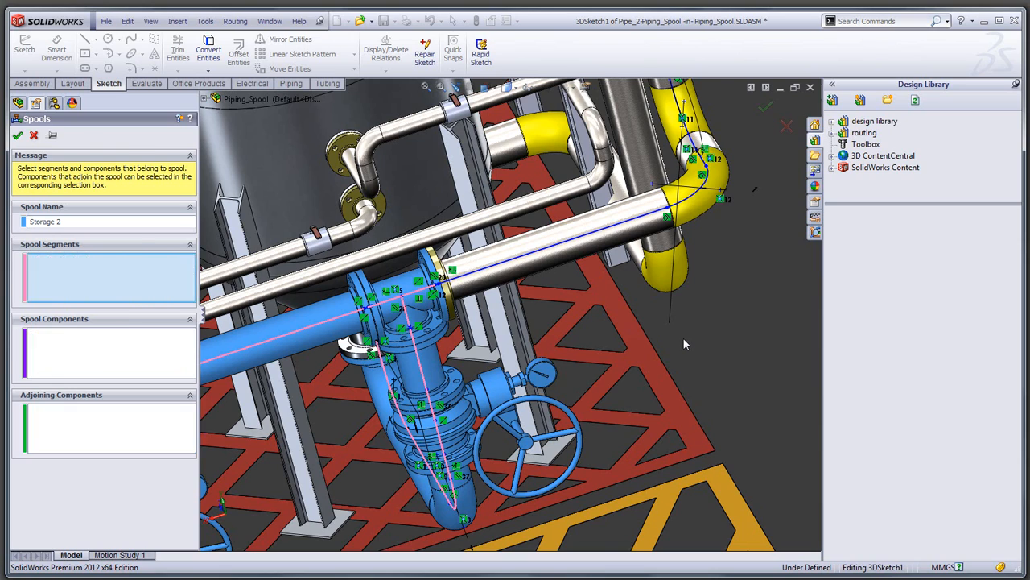
pyautogui.scroll(7, 683, 339)
pyautogui.moveTo(581, 332); pyautogui.dragTo(604, 326, button='middle')
# Step: Create a pipe drawing of only the Storage 2 spool, with the piping BOM and auto balloons included
pyautogui.click(233, 22)
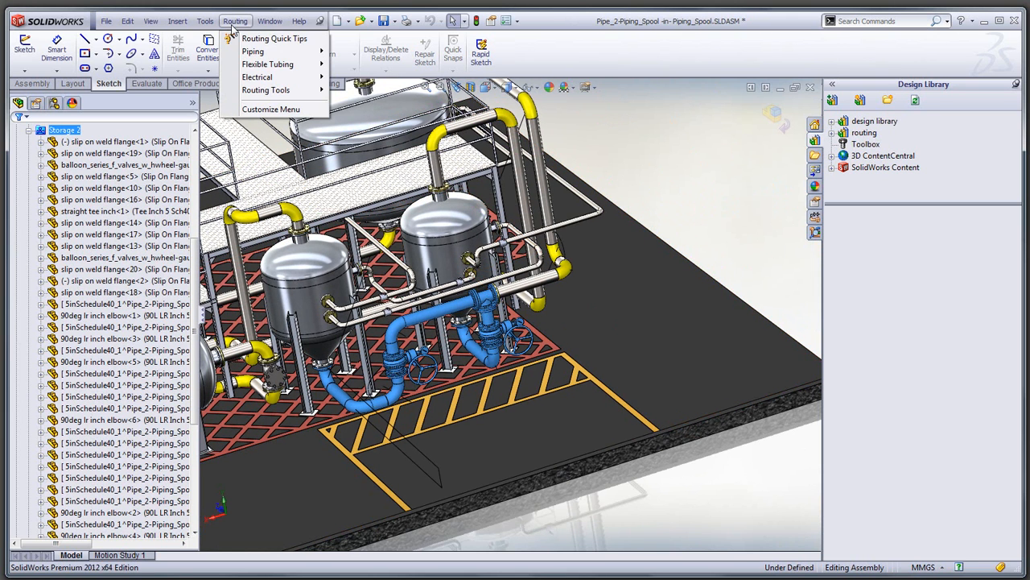
pyautogui.moveTo(255, 92)
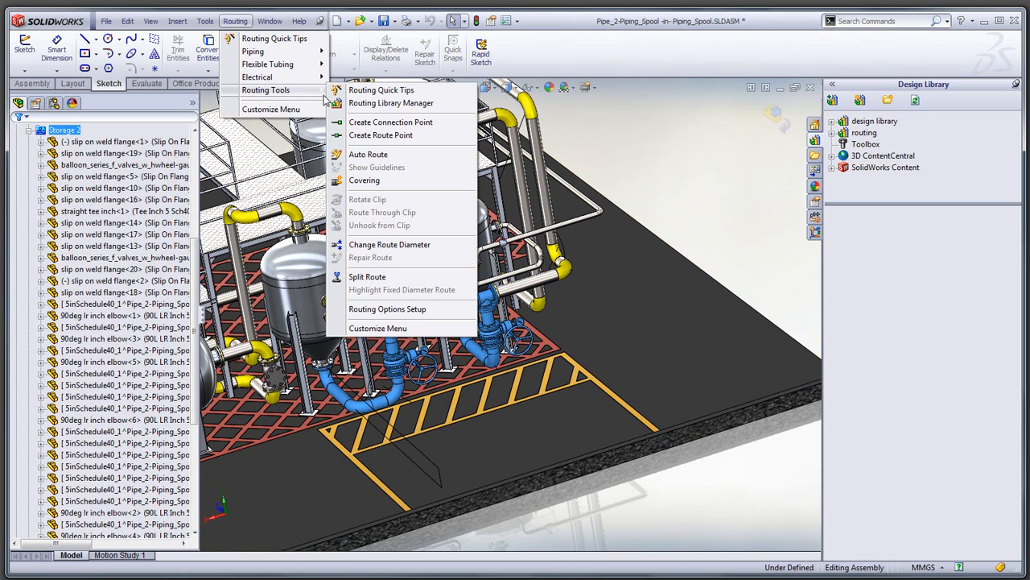
pyautogui.moveTo(280, 53)
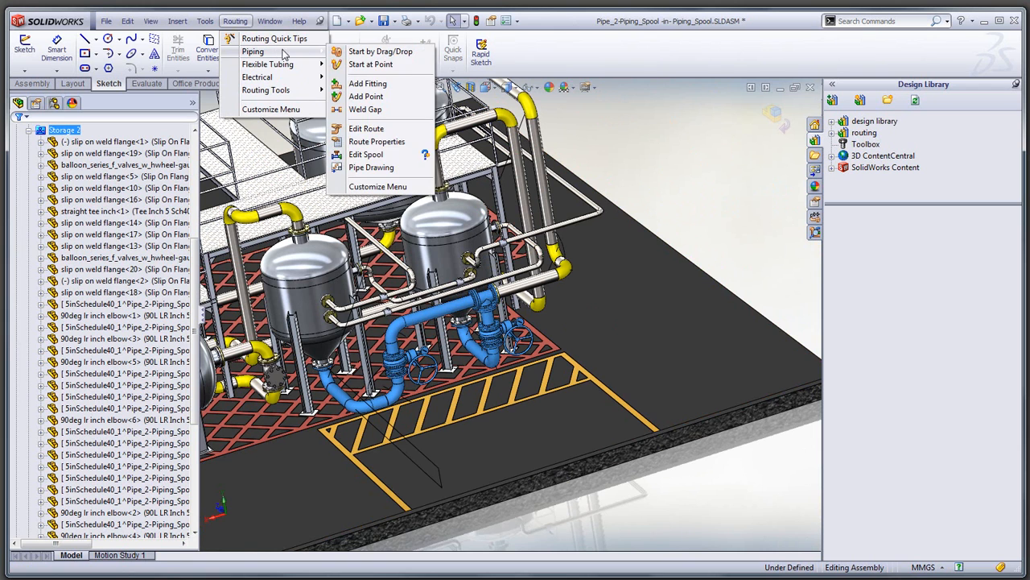
pyautogui.click(360, 168)
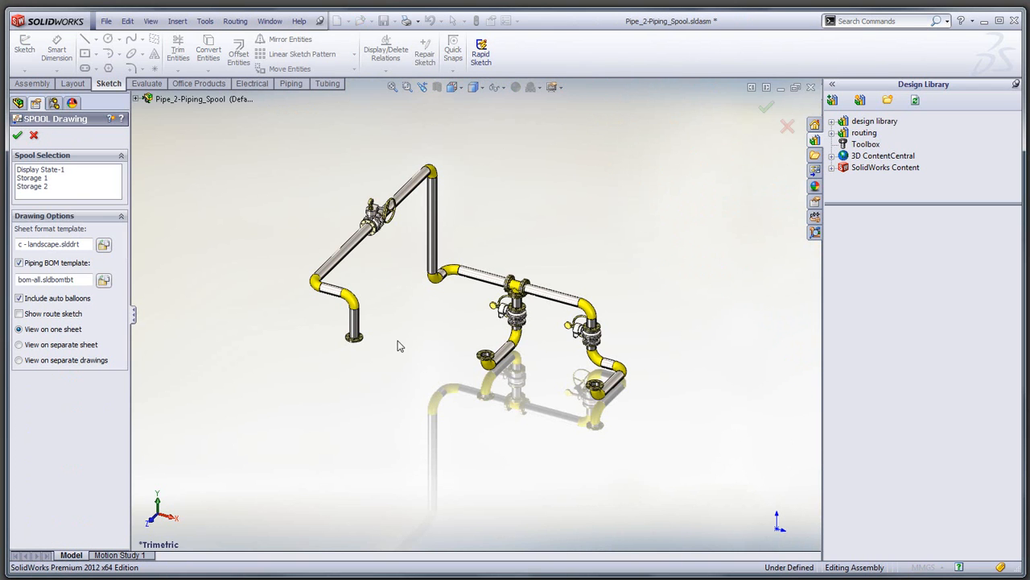
pyautogui.click(31, 186)
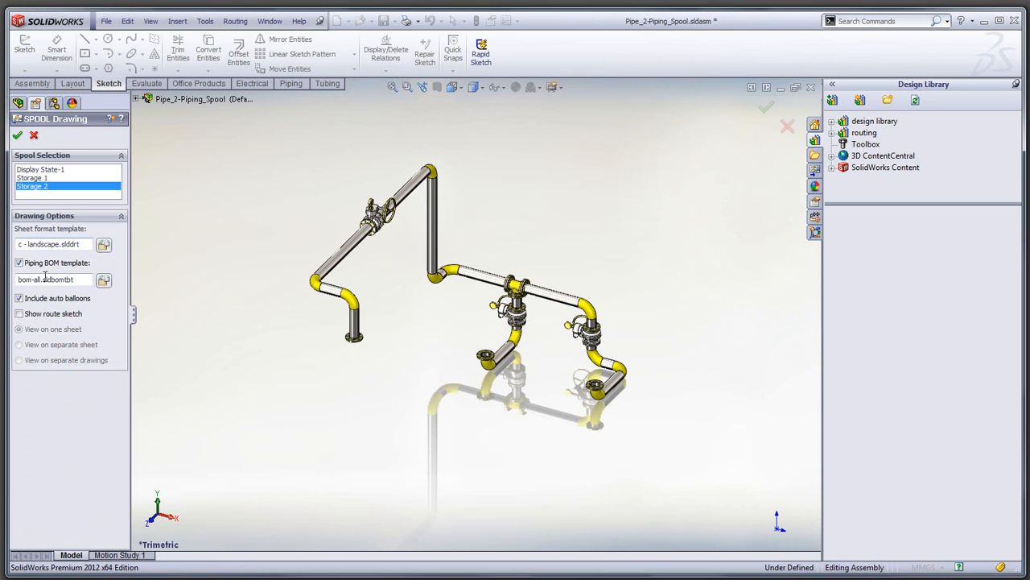
pyautogui.click(18, 136)
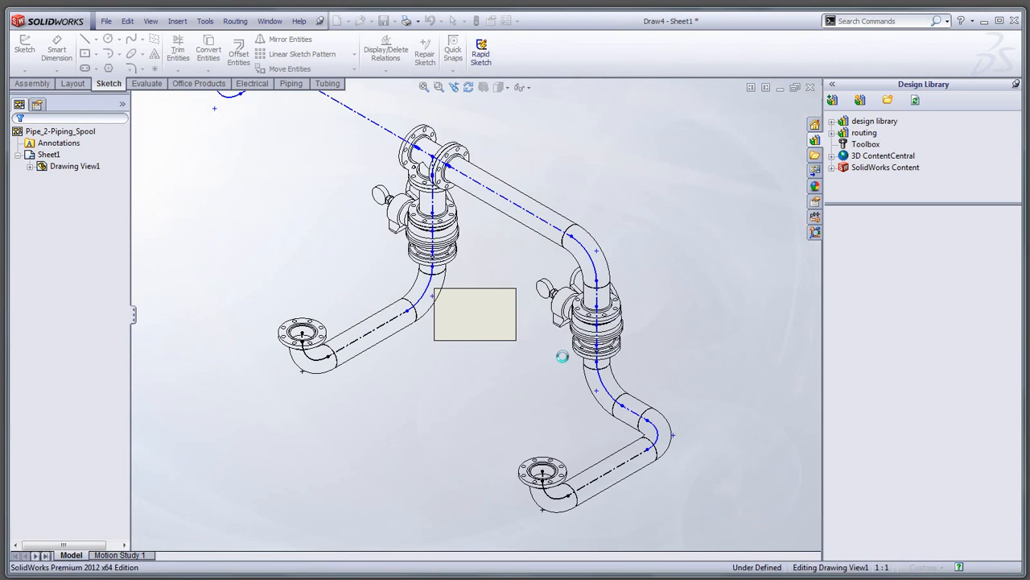
pyautogui.click(550, 272)
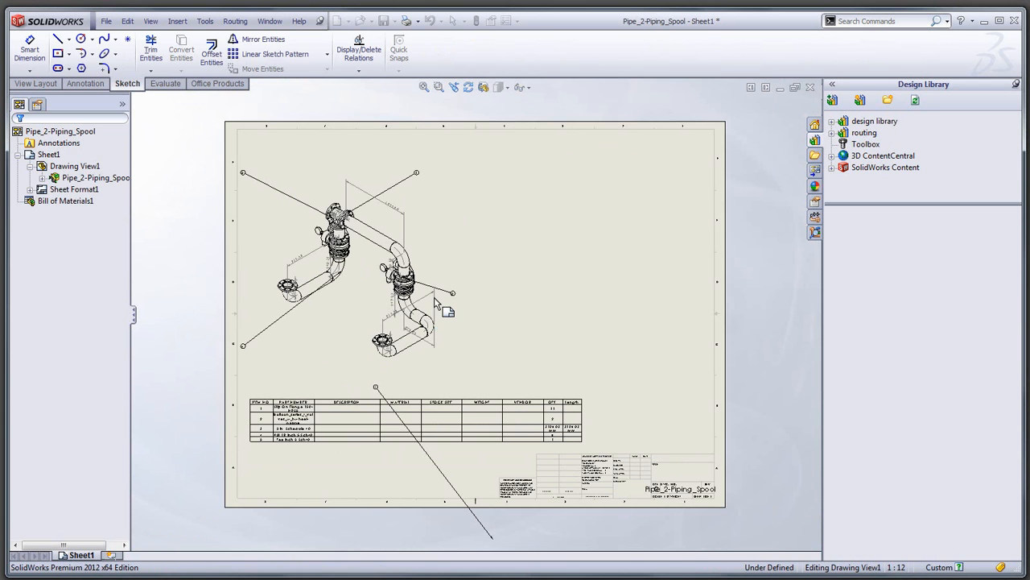
pyautogui.scroll(-1, 433, 298)
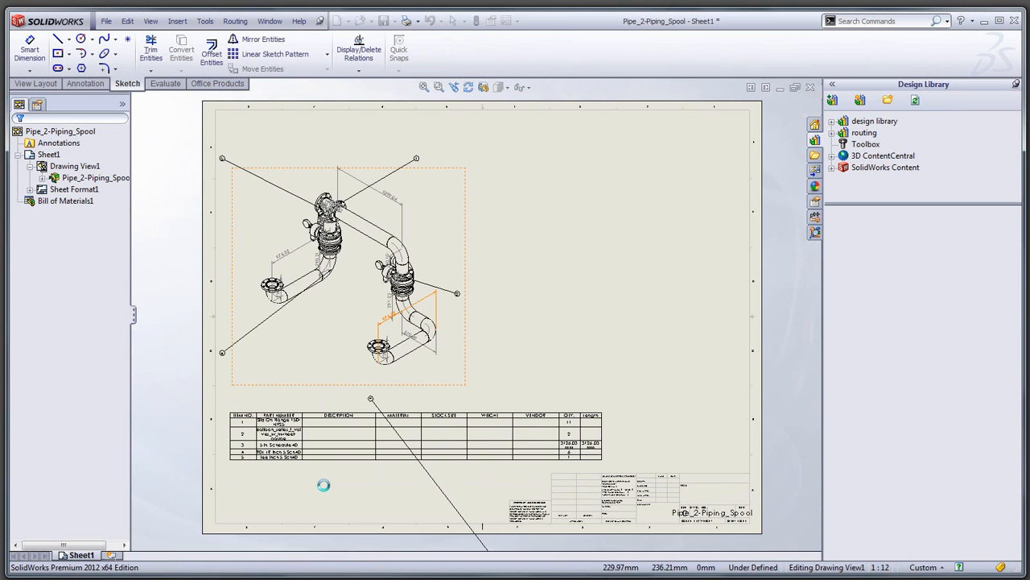
# Step: Fit the Description, Material, Stock Size and Weight columns of the bill of materials to their header text
pyautogui.scroll(-5, 323, 484)
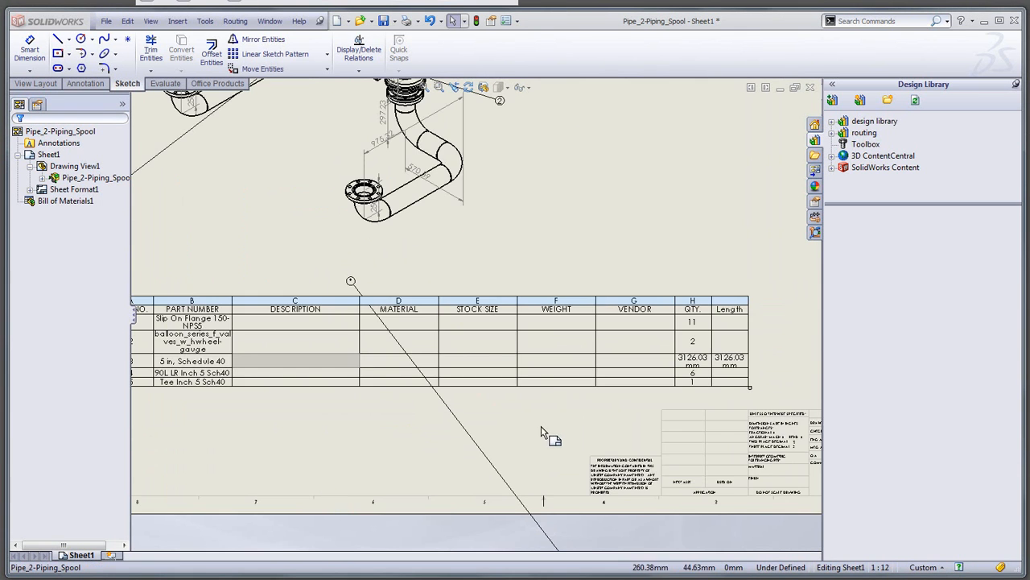
pyautogui.scroll(-1, 578, 425)
pyautogui.scroll(2, 483, 338)
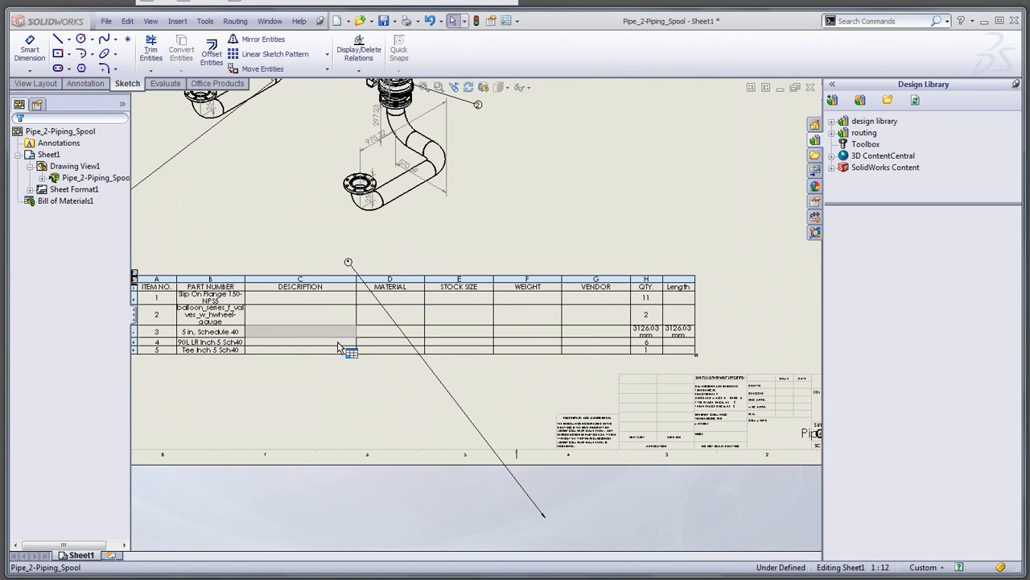
pyautogui.scroll(1, 348, 346)
pyautogui.scroll(-1, 362, 322)
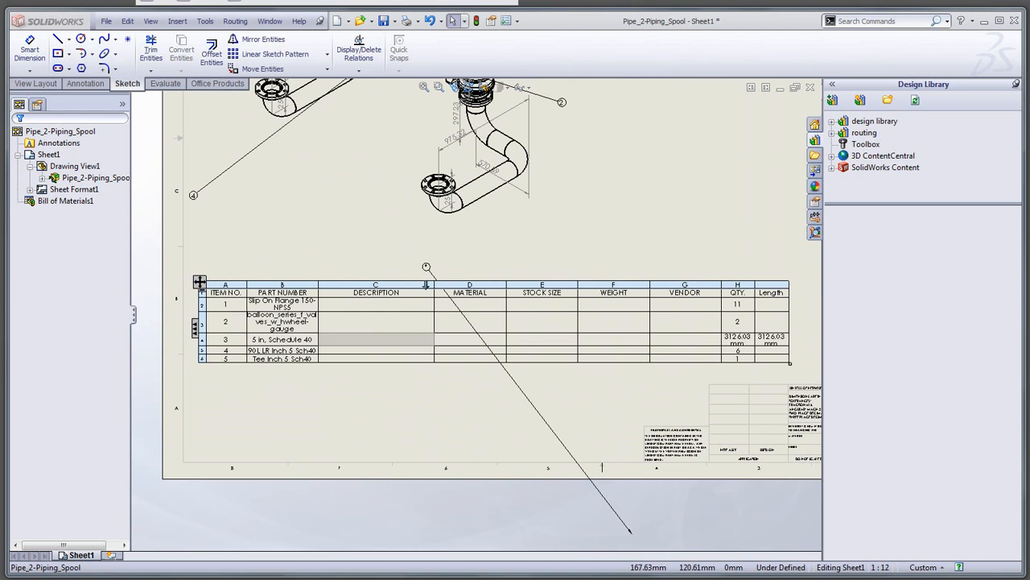
pyautogui.doubleClick(435, 285)
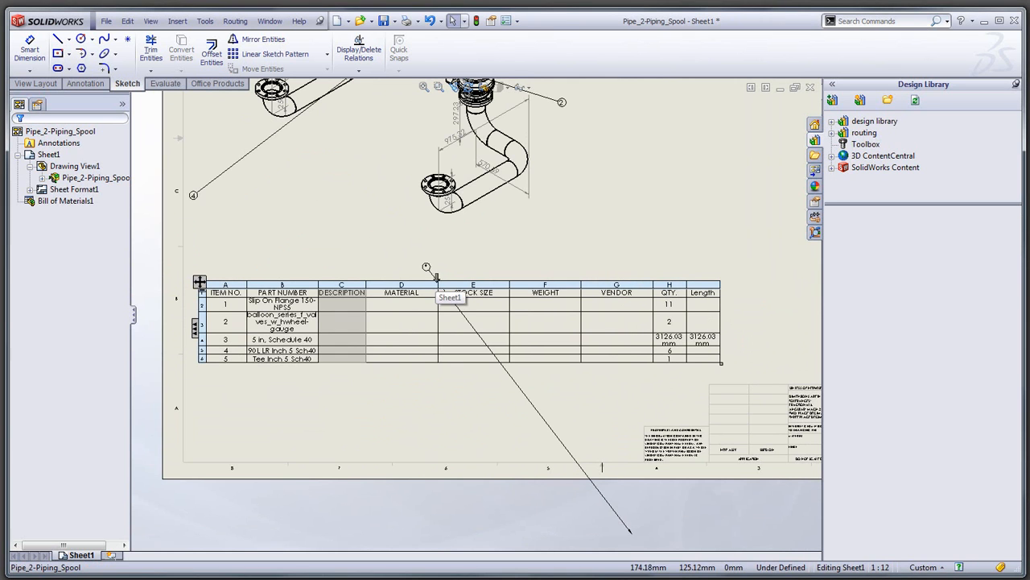
pyautogui.doubleClick(436, 285)
pyautogui.doubleClick(471, 284)
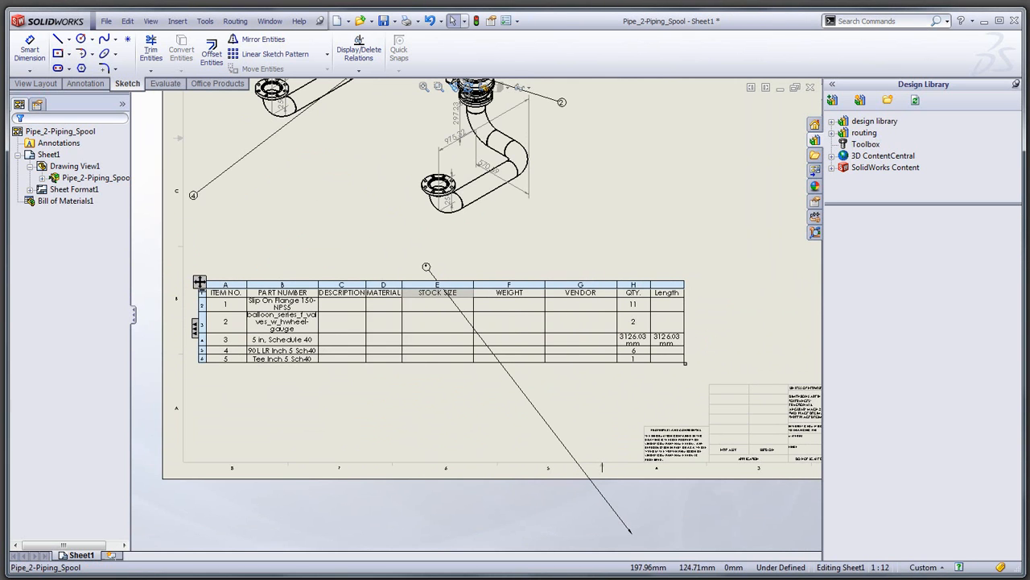
pyautogui.doubleClick(513, 283)
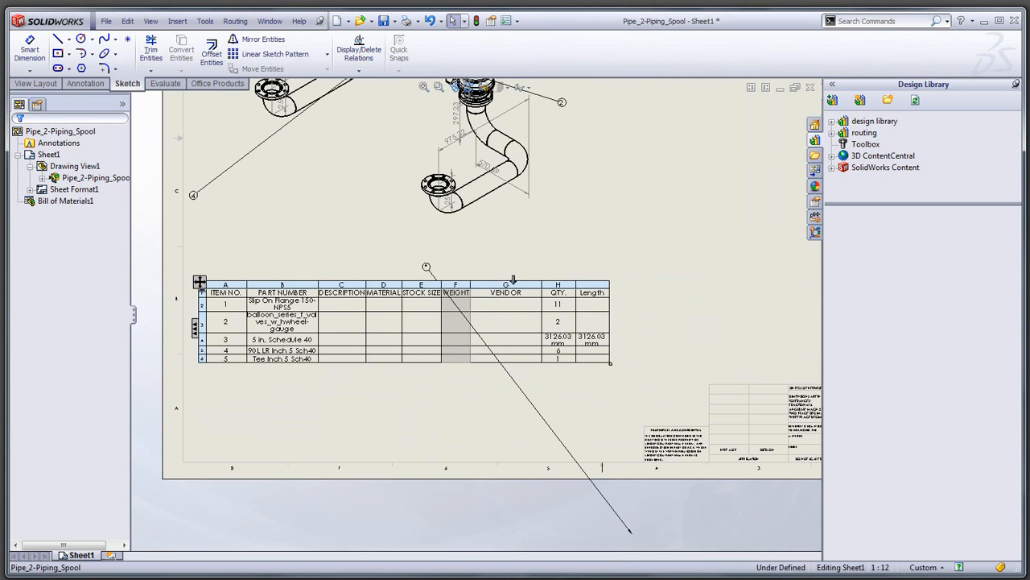
# Step: Turn off grouping of pipes or tubes with the same diameter and schedule for the bill of materials
pyautogui.scroll(-2, 211, 336)
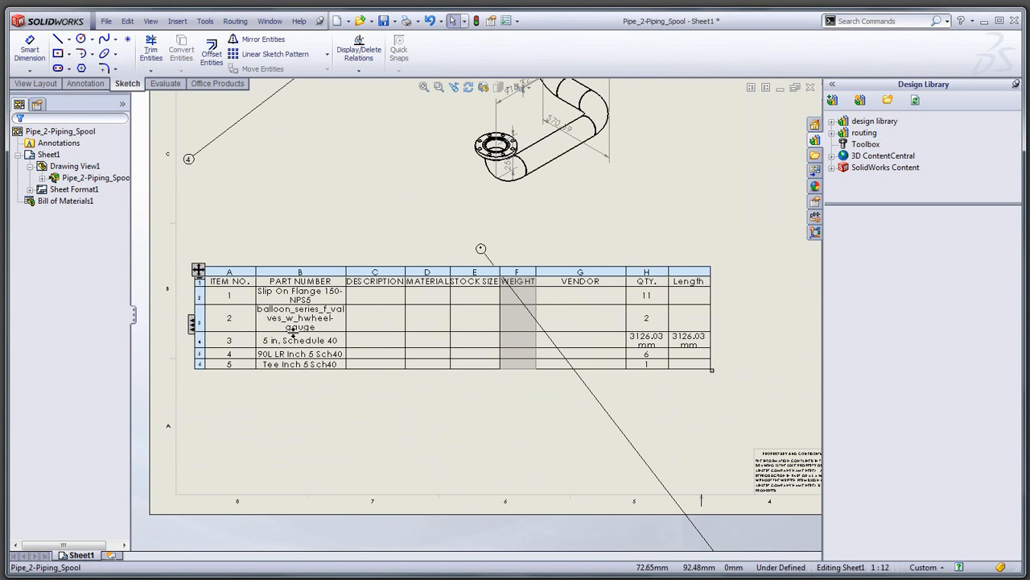
pyautogui.click(200, 272)
pyautogui.click(21, 394)
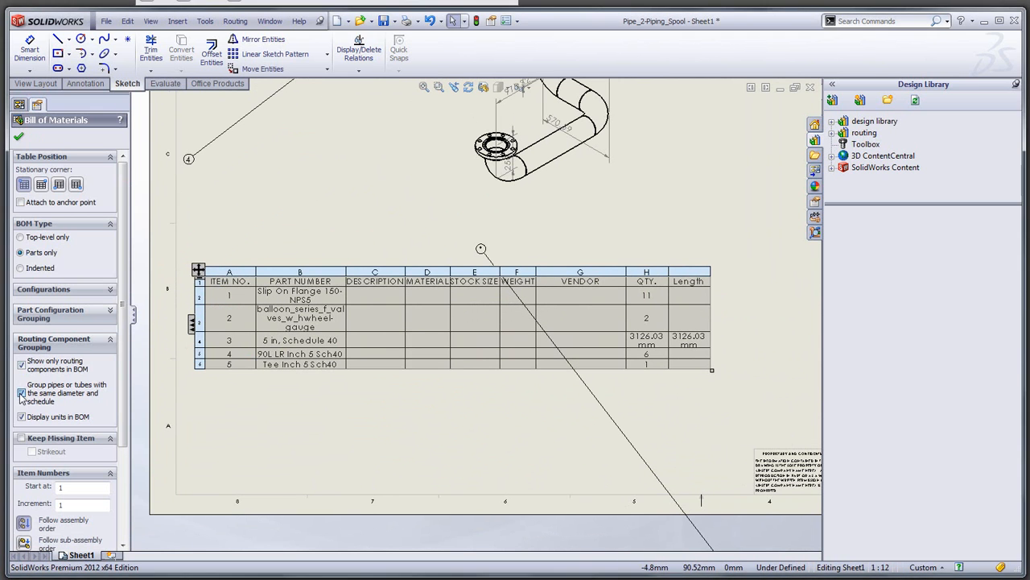
pyautogui.moveTo(465, 493); pyautogui.dragTo(491, 363, button='middle')
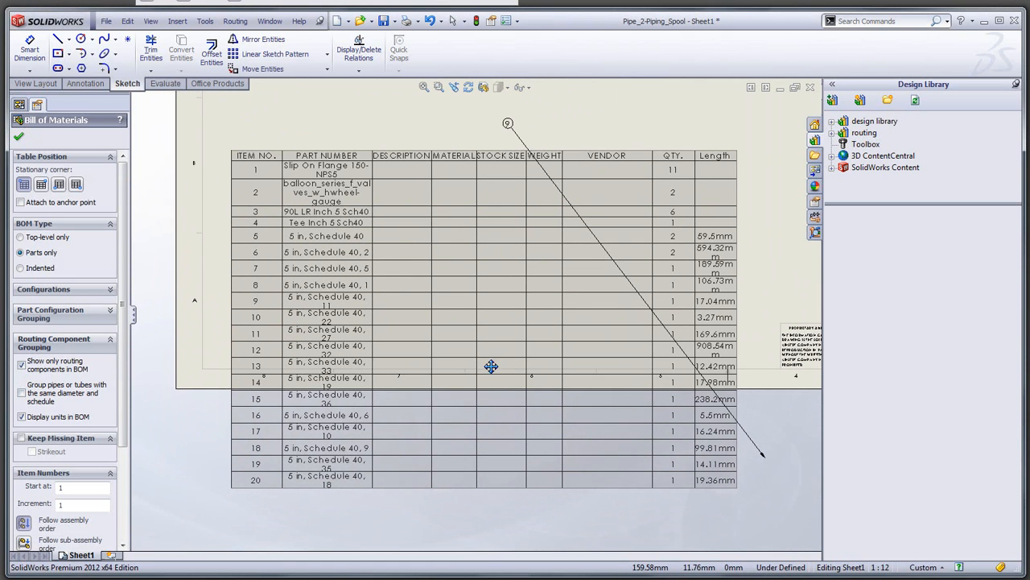
pyautogui.click(520, 354)
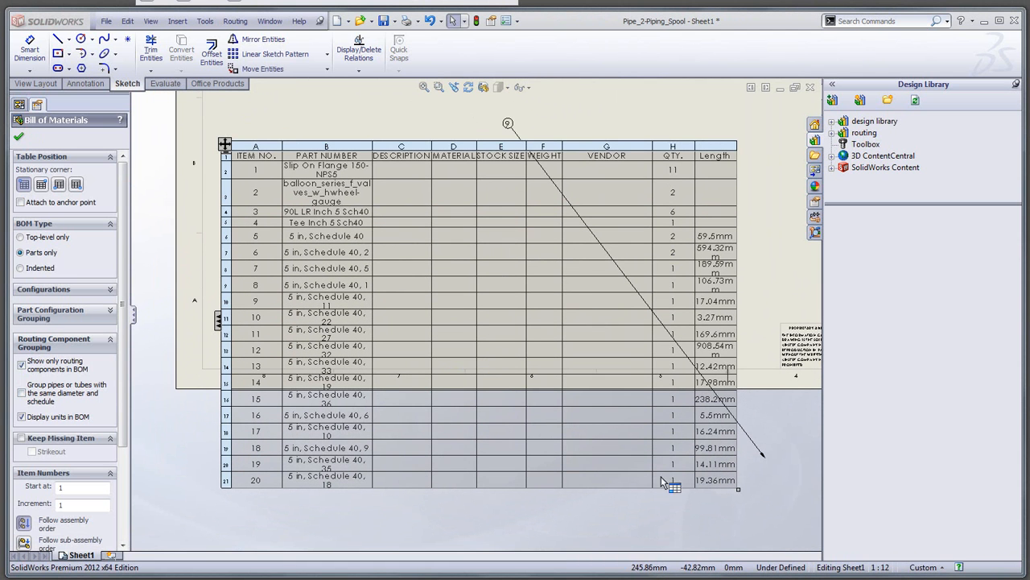
# Step: Toggle the bill of materials' same-diameter-and-schedule pipe grouping to compare both listings, leave it on, and close the table properties
pyautogui.click(22, 394)
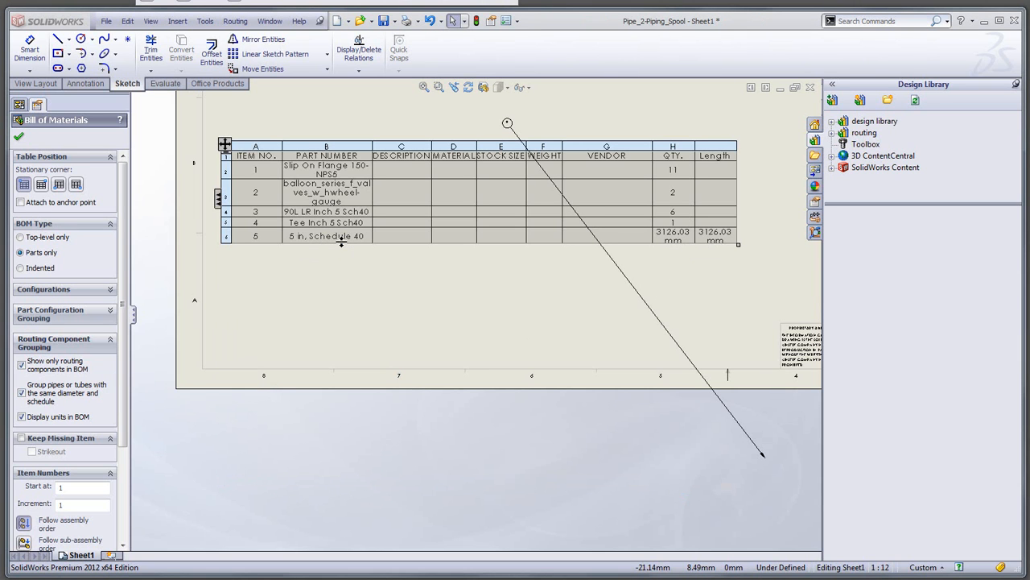
pyautogui.click(21, 394)
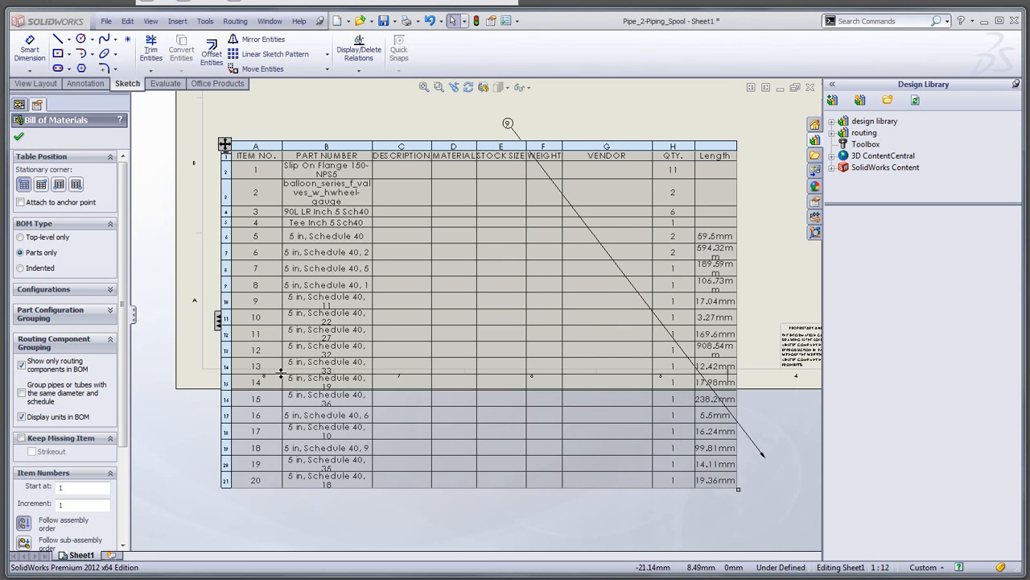
pyautogui.click(22, 393)
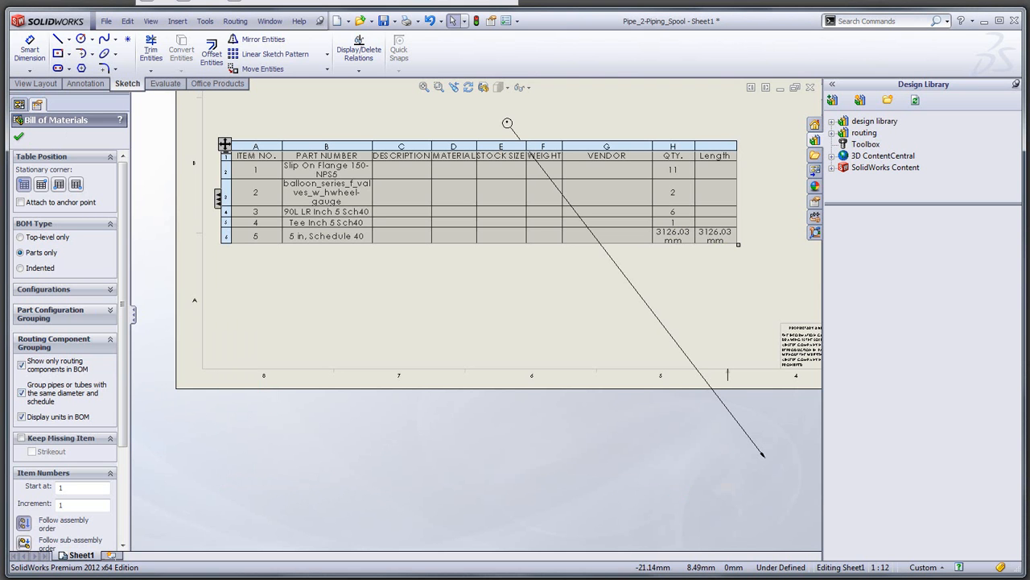
pyautogui.click(18, 139)
pyautogui.scroll(2, 395, 314)
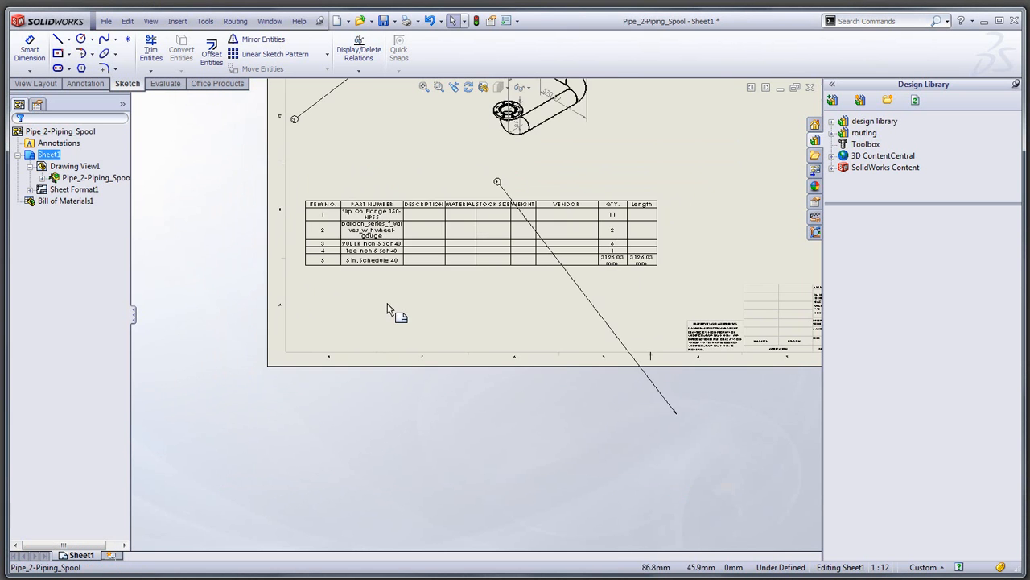
pyautogui.scroll(3, 584, 145)
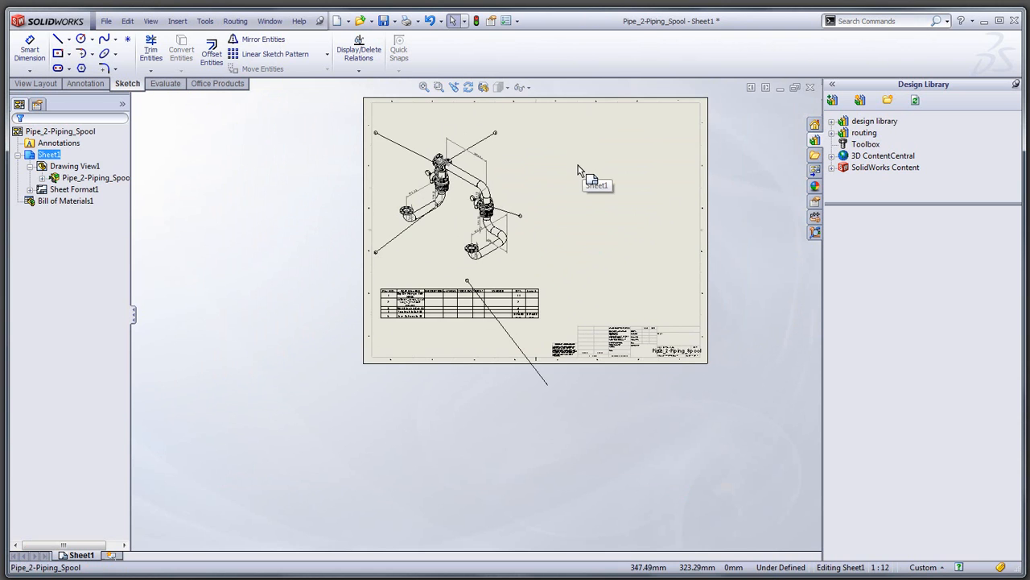
pyautogui.scroll(-1, 573, 174)
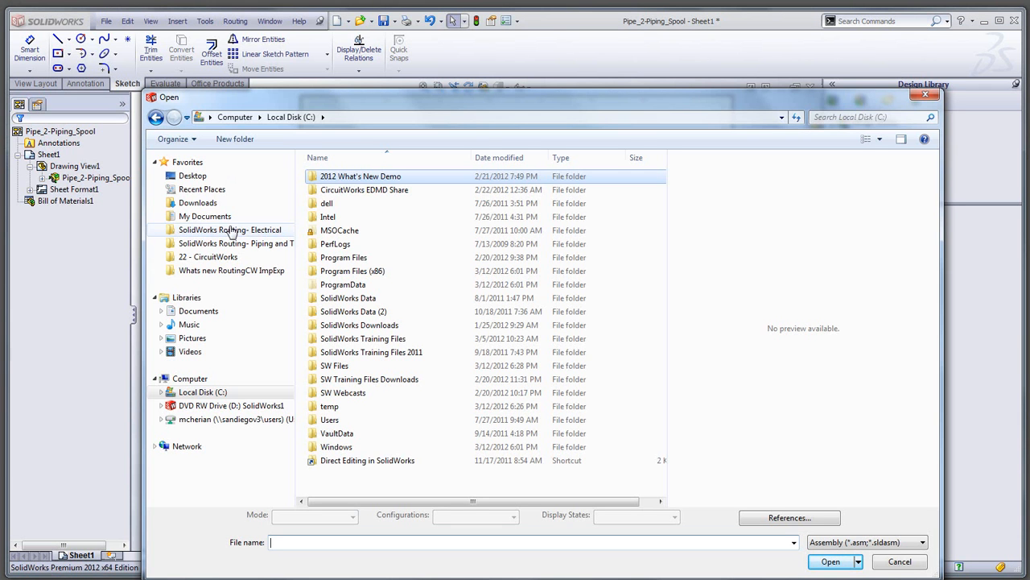
# Step: Open the tubing.SLDASM assembly from the test folder in My Documents
pyautogui.click(203, 216)
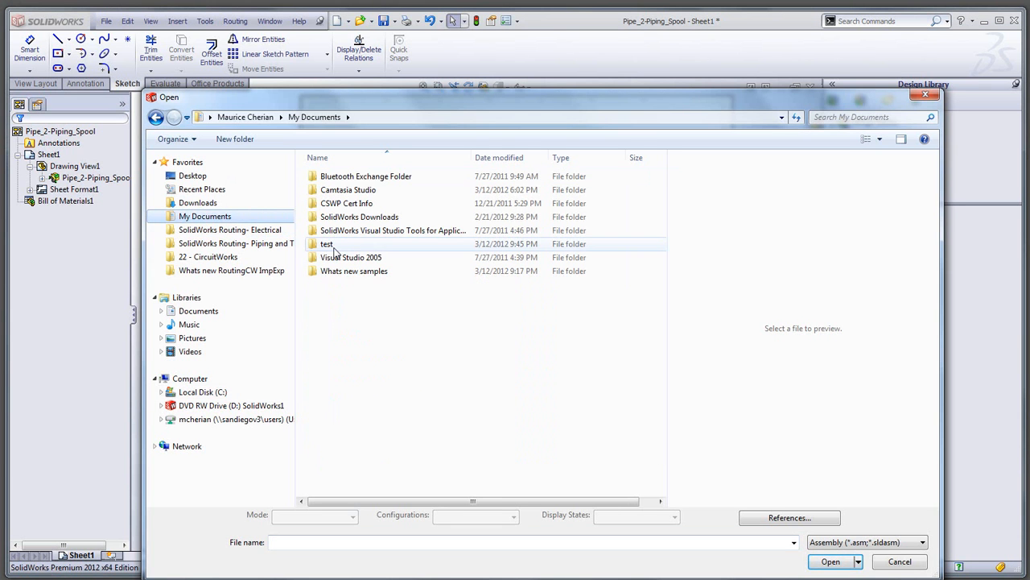
pyautogui.doubleClick(334, 244)
pyautogui.click(411, 275)
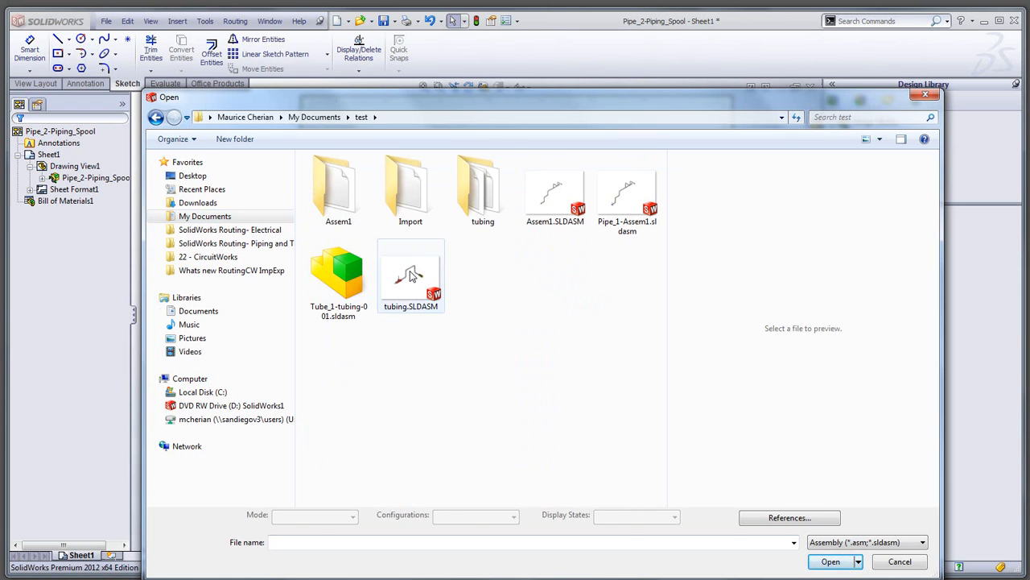
pyautogui.click(829, 575)
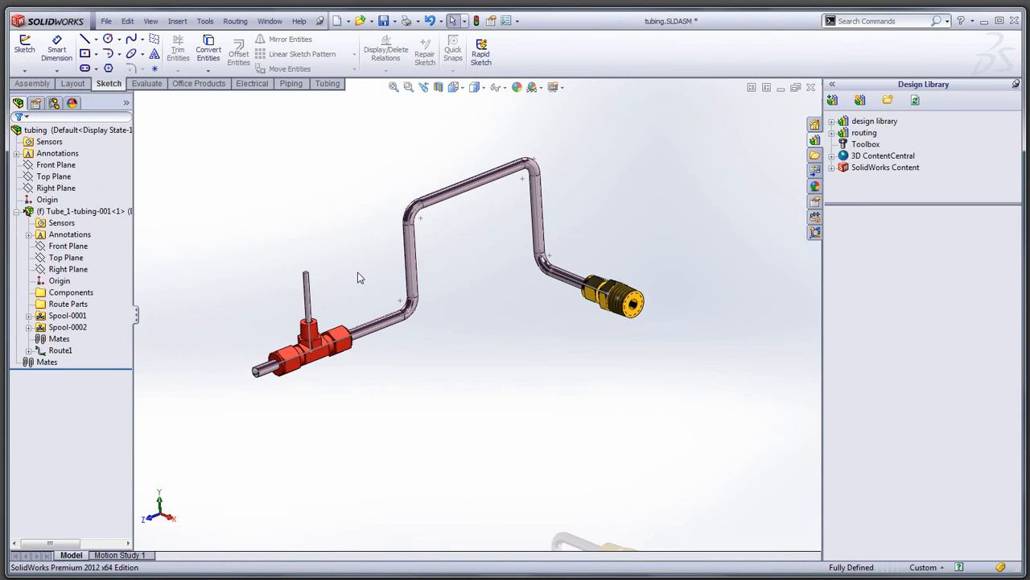
# Step: Check that Define Spools is offered for Route1 of the tubing assembly and among the Flexible Tubing commands
pyautogui.click(48, 339)
pyautogui.rightClick(53, 350)
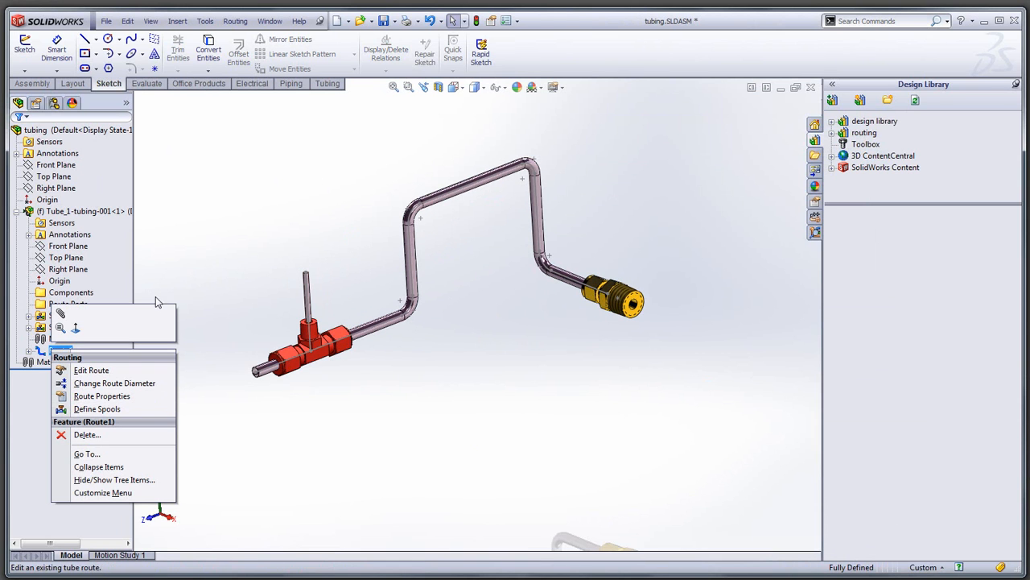
pyautogui.click(225, 205)
pyautogui.click(235, 21)
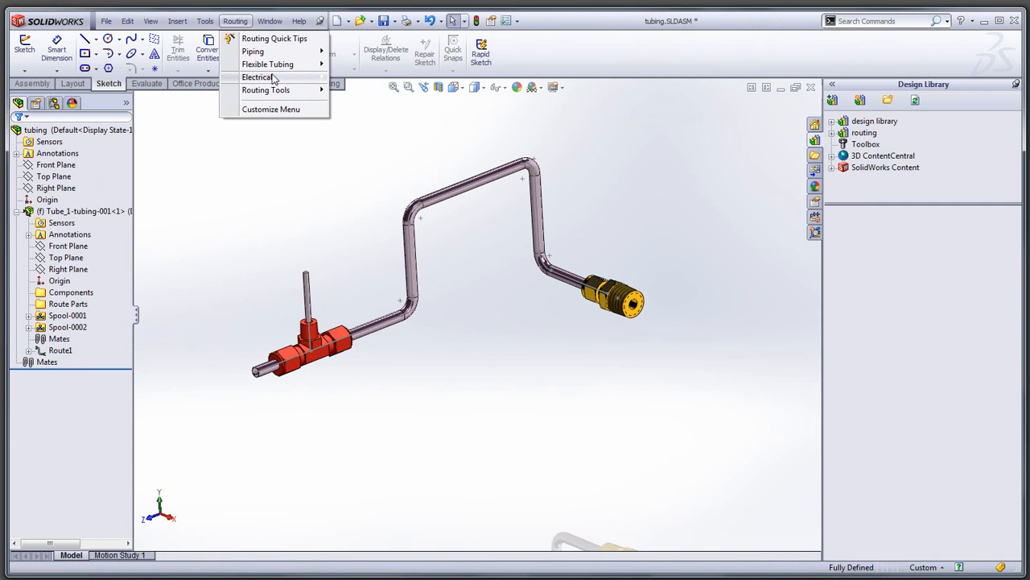
pyautogui.moveTo(273, 64)
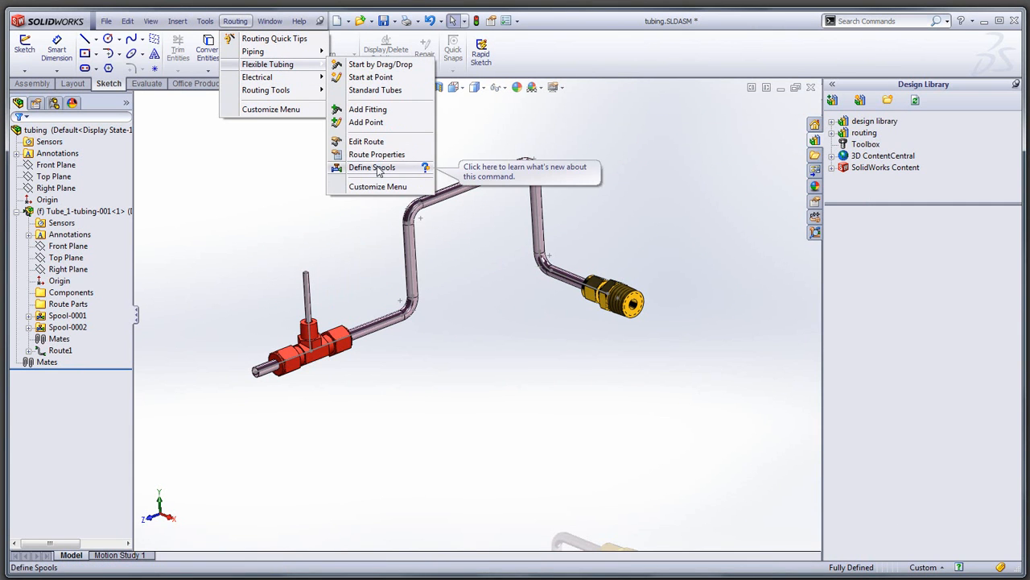
pyautogui.click(491, 339)
pyautogui.moveTo(491, 339); pyautogui.dragTo(521, 342, button='middle')
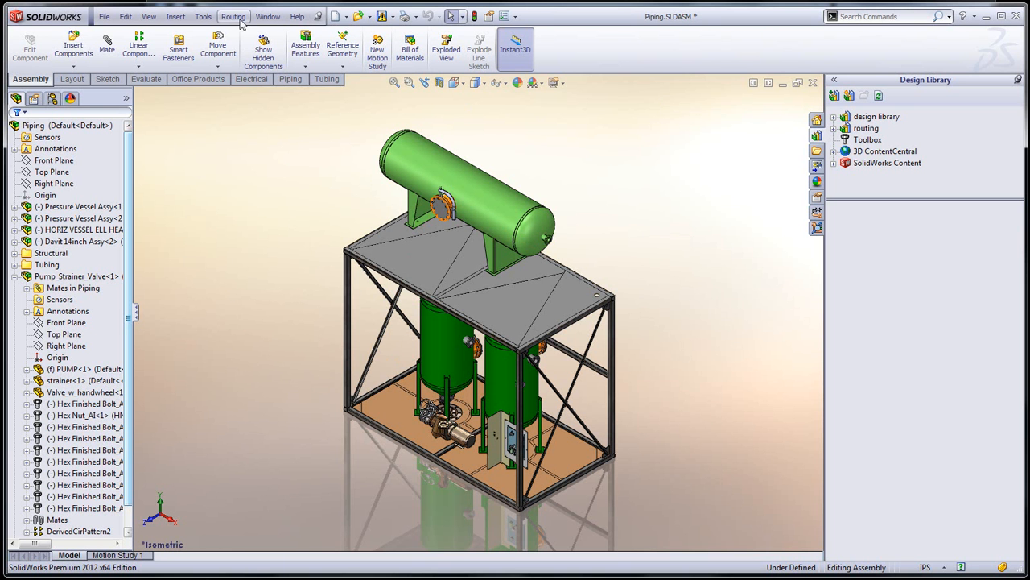
# Step: Open the Route Properties page of the Routing Library Manager from the Piping assembly
pyautogui.click(233, 17)
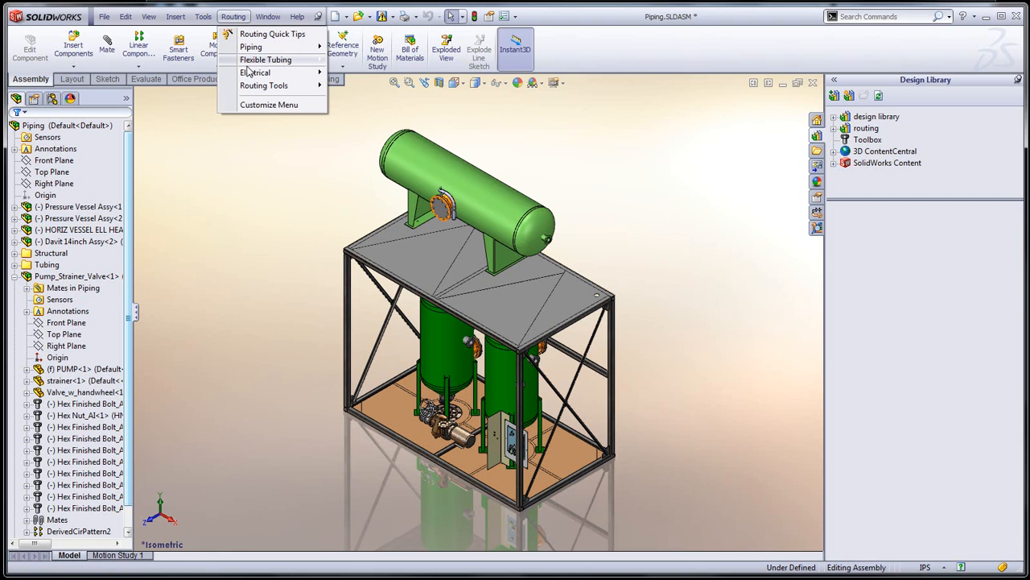
pyautogui.moveTo(258, 77)
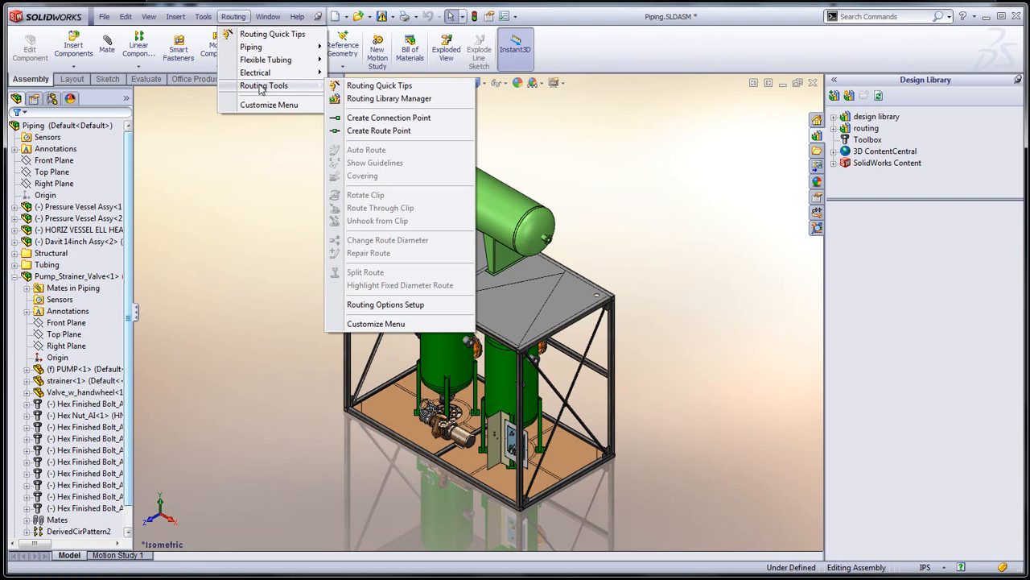
pyautogui.click(403, 100)
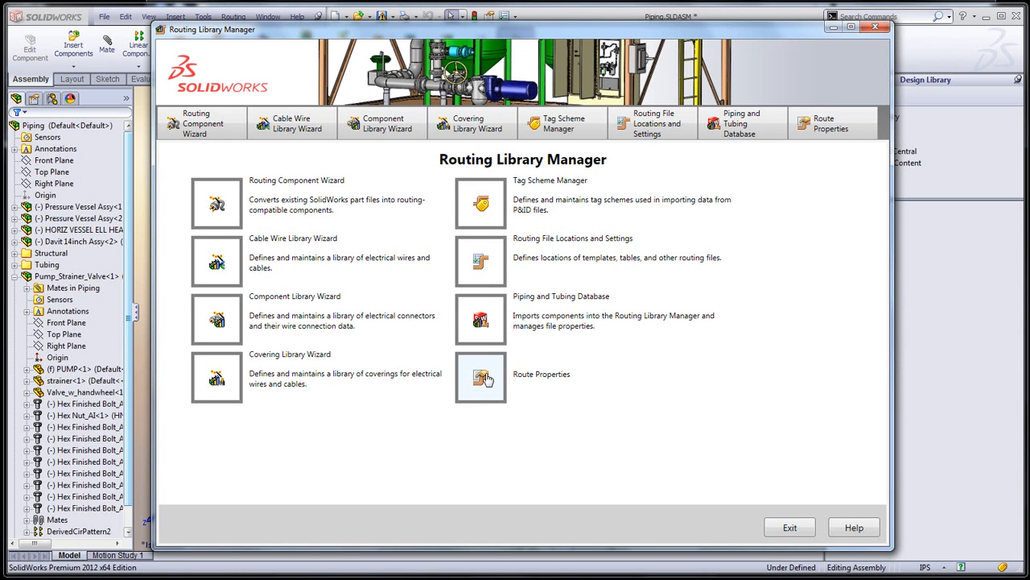
pyautogui.click(484, 378)
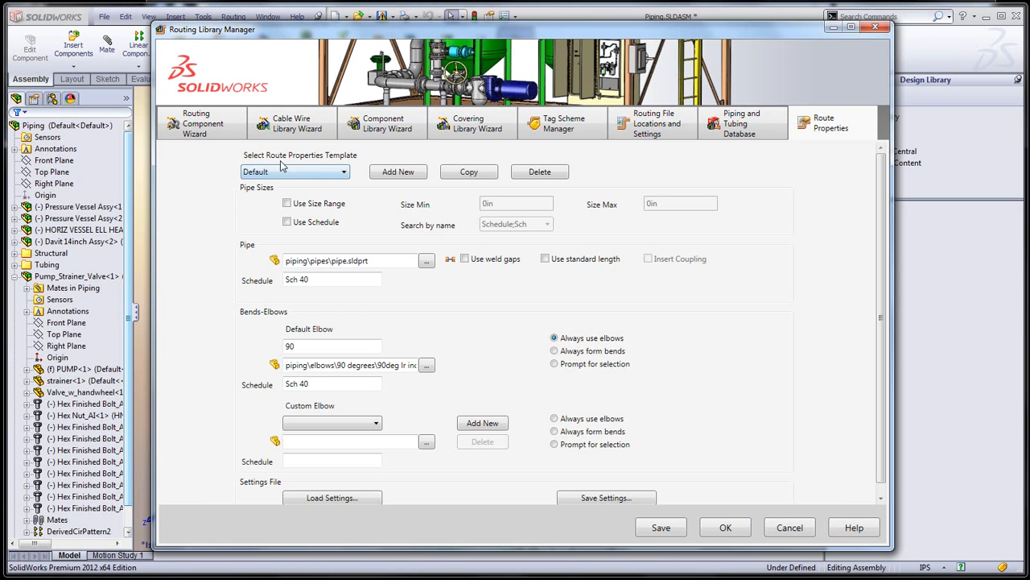
# Step: Load the SCH40_ONLY route properties template, review its pipe and elbow settings, accept them, and put the Routing Library Manager away
pyautogui.click(343, 174)
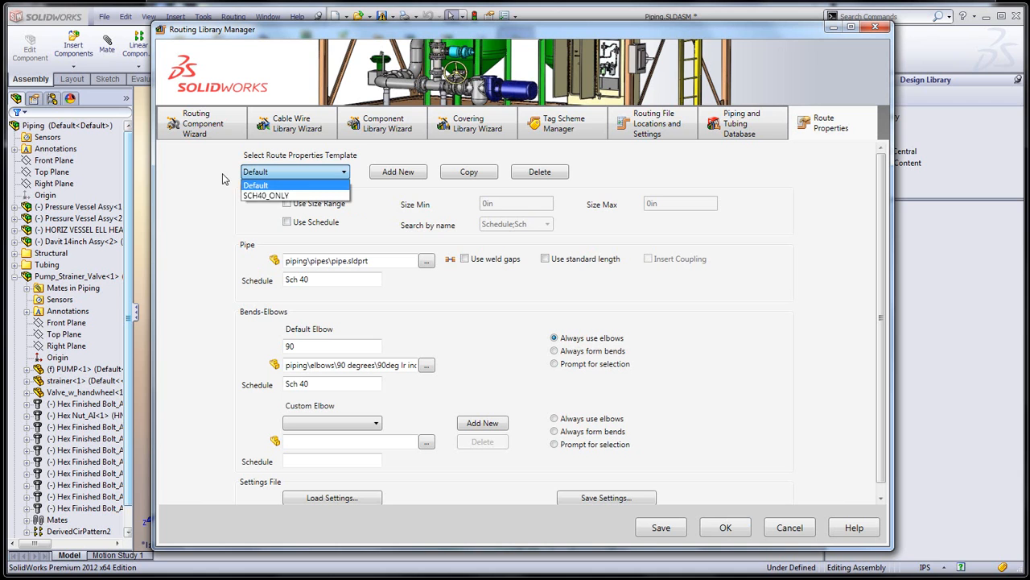
pyautogui.click(263, 196)
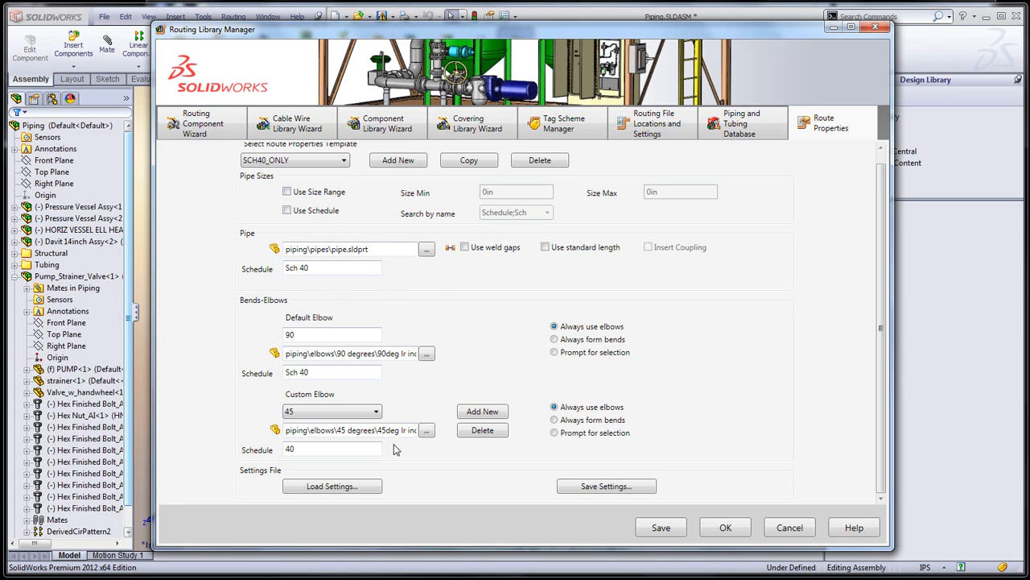
pyautogui.click(725, 529)
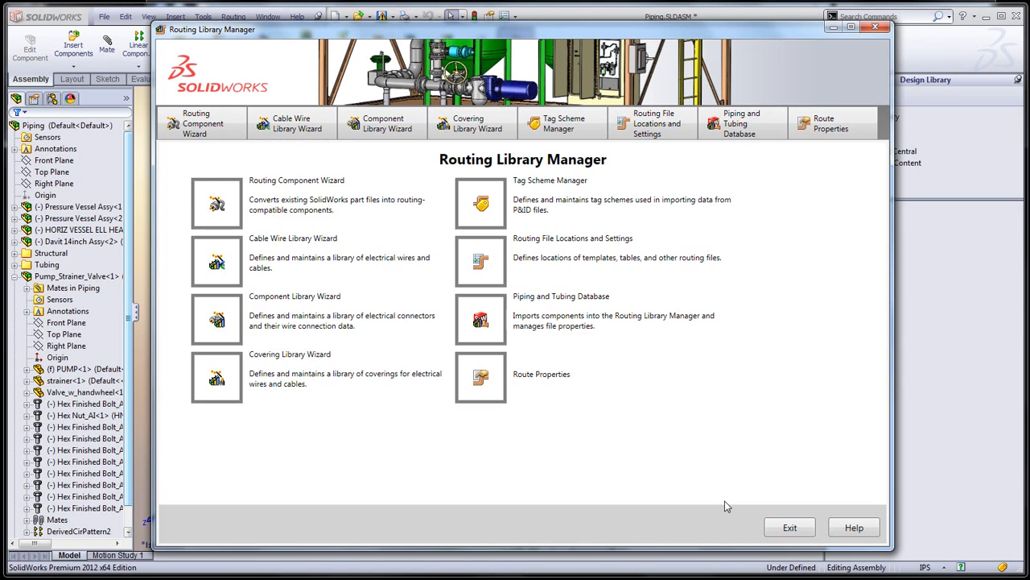
pyautogui.click(833, 29)
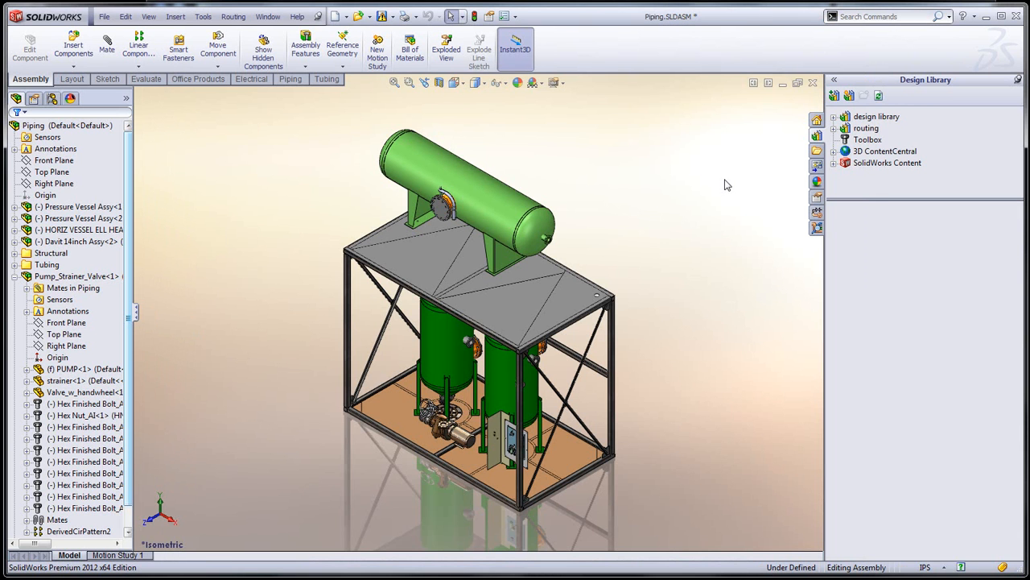
pyautogui.click(234, 16)
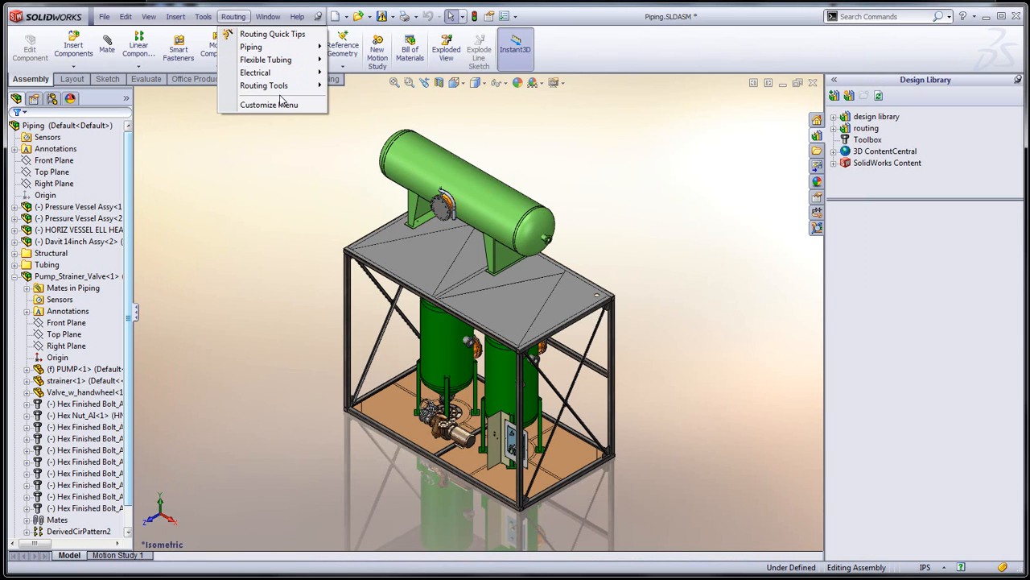
pyautogui.moveTo(285, 86)
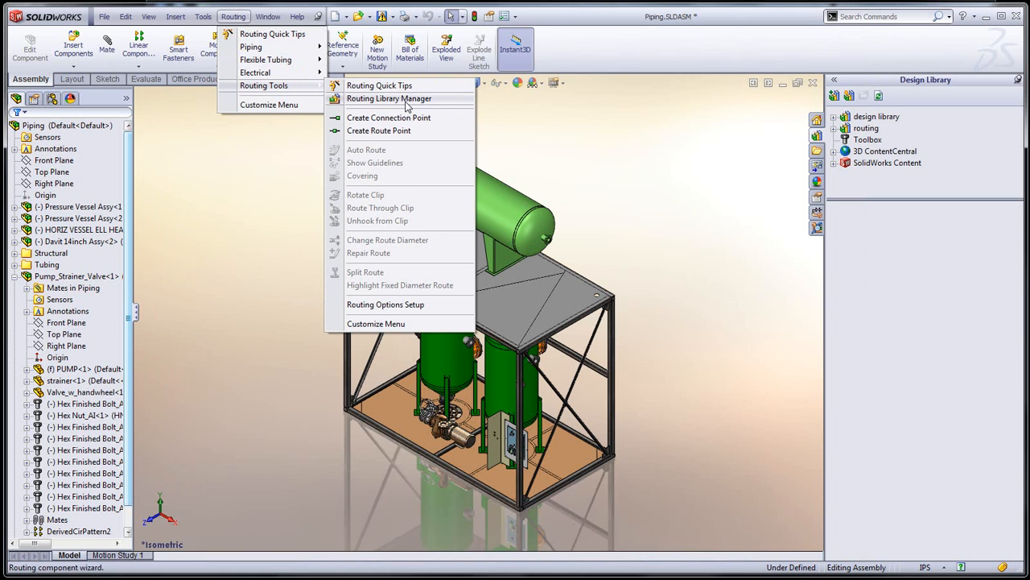
pyautogui.click(263, 192)
pyautogui.scroll(-2, 478, 301)
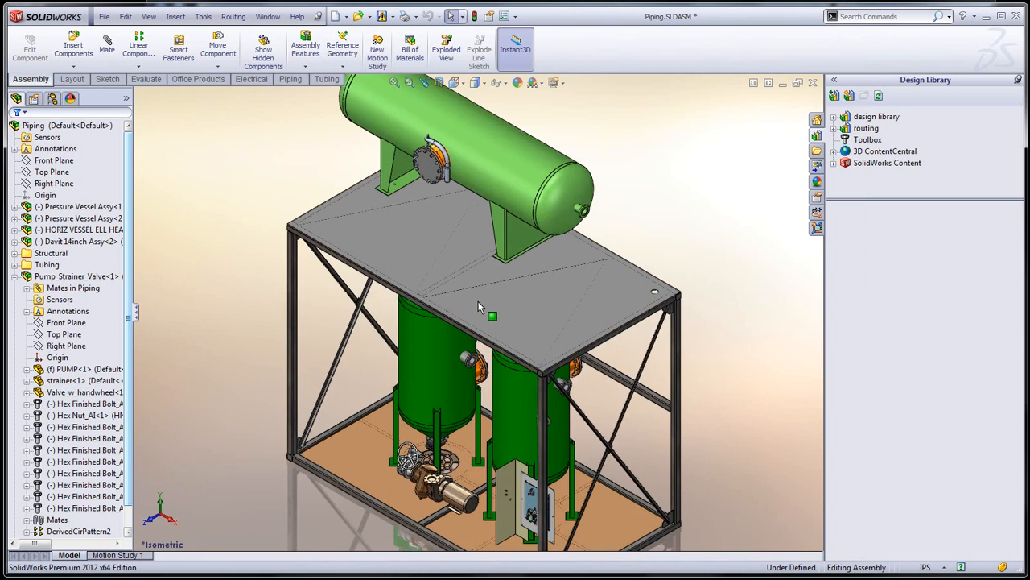
pyautogui.moveTo(513, 298); pyautogui.dragTo(537, 284, button='middle')
pyautogui.scroll(2, 537, 284)
pyautogui.moveTo(594, 325); pyautogui.dragTo(590, 325, button='middle')
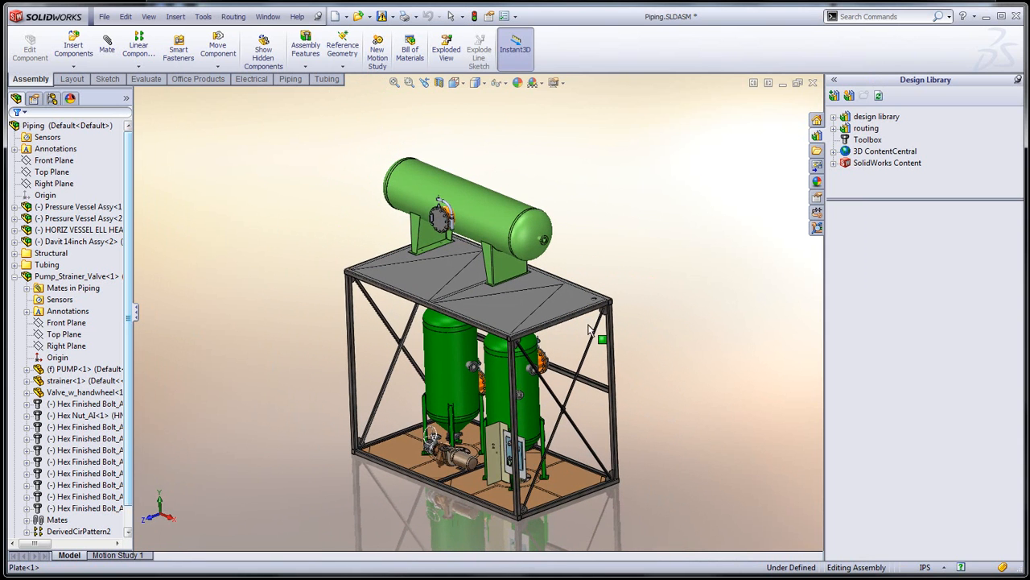
# Step: Place a slip on weld flange from the routing library's piping flanges on the horizontal vessel's end nozzle, using configuration Slip On Flange 150-NPS3
pyautogui.click(835, 128)
pyautogui.scroll(-3, 460, 198)
pyautogui.scroll(-4, 446, 178)
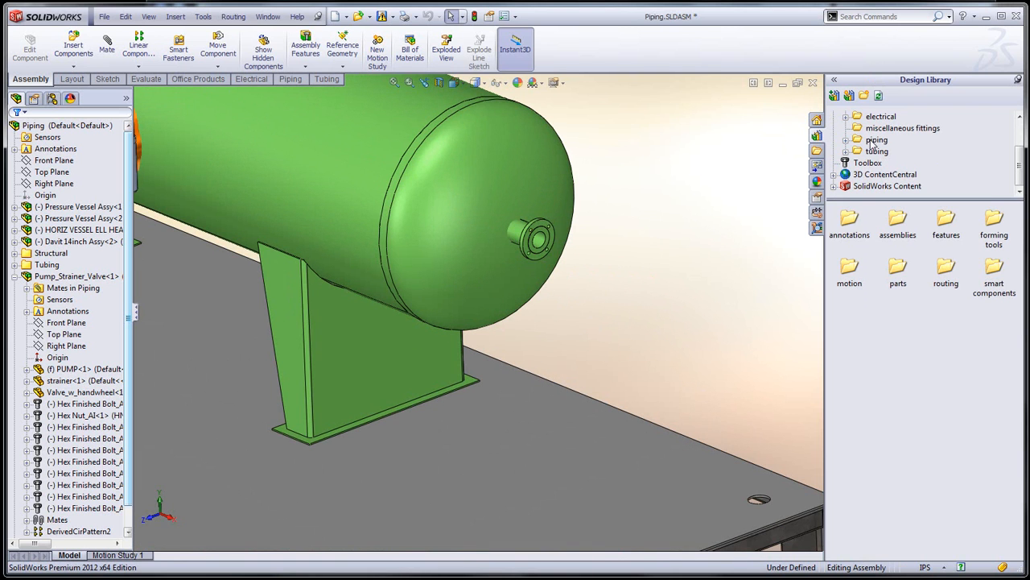
pyautogui.click(847, 140)
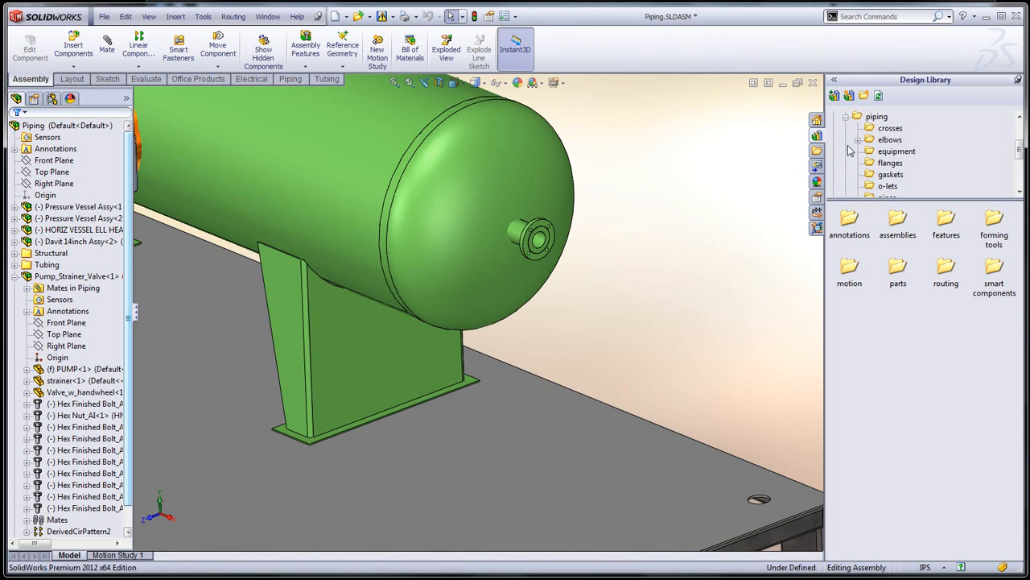
pyautogui.click(890, 163)
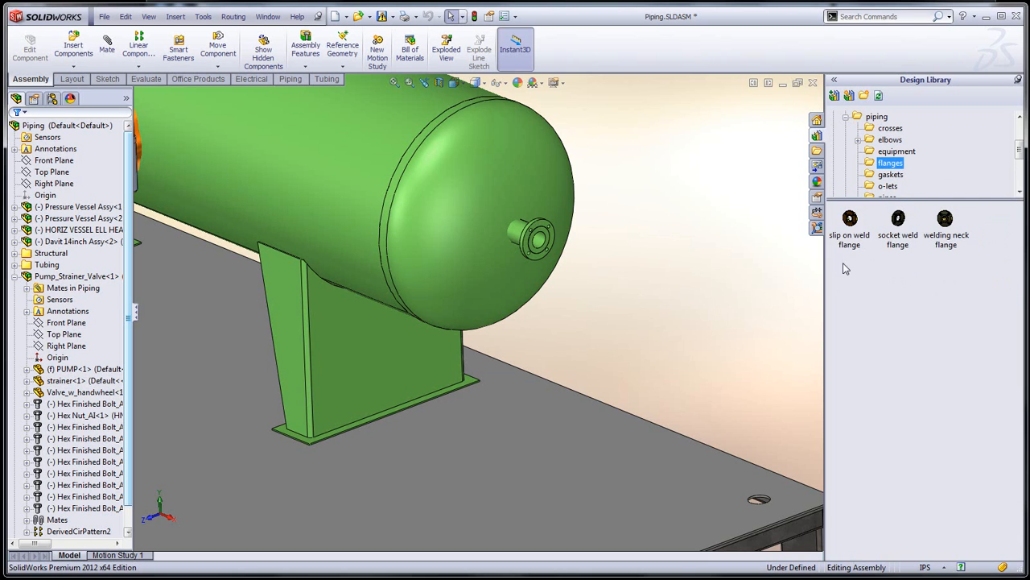
pyautogui.moveTo(853, 225); pyautogui.dragTo(541, 250)
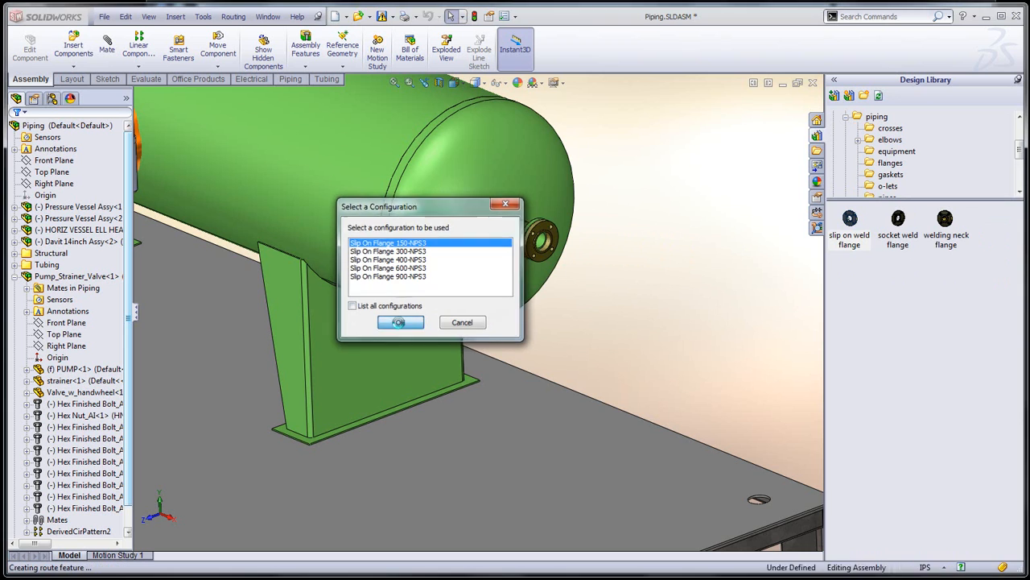
pyautogui.click(401, 322)
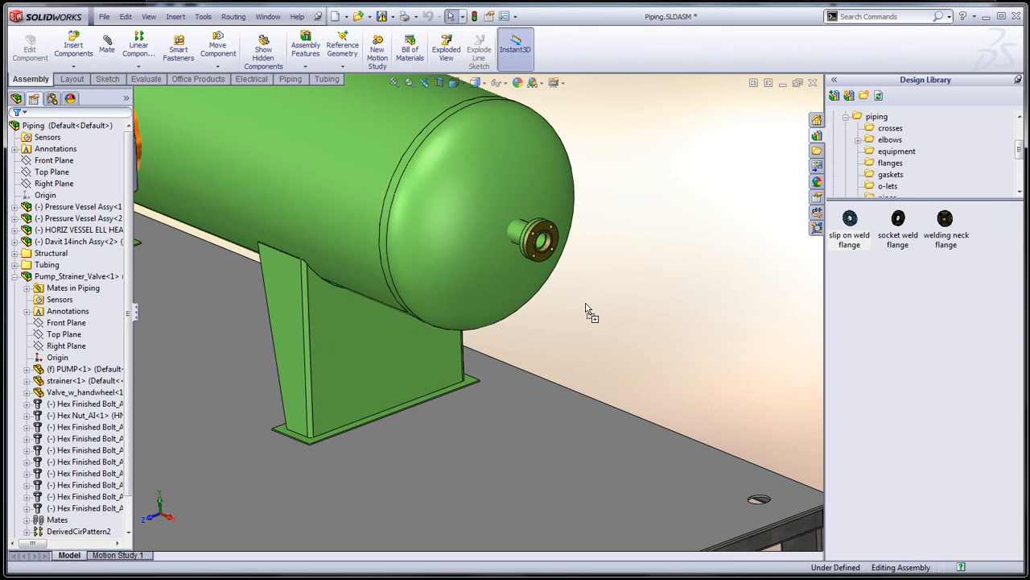
# Step: Widen the Route Properties pane and open the choice of route specification templates for the new route subassembly
pyautogui.scroll(-5, 589, 298)
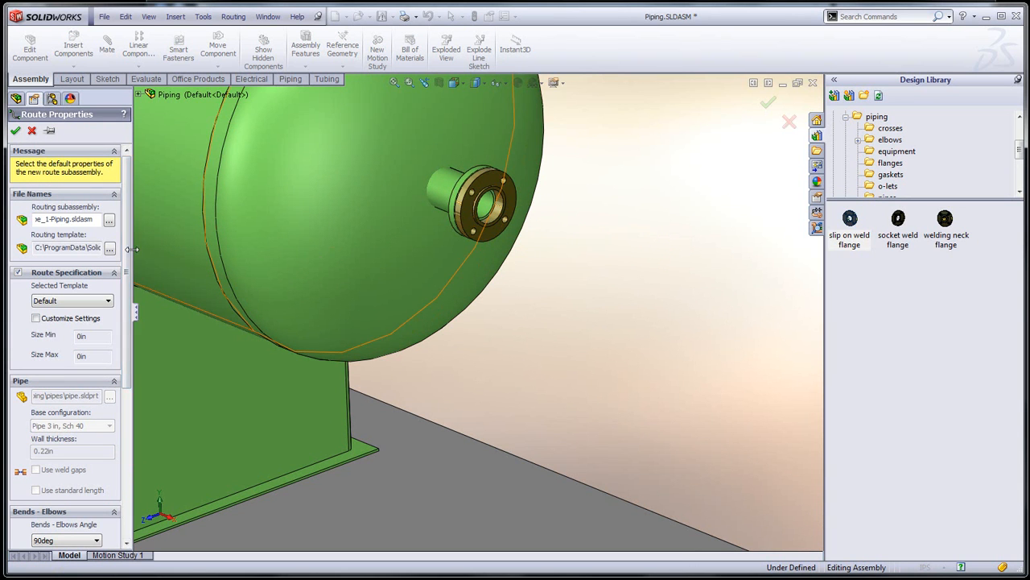
pyautogui.moveTo(133, 248); pyautogui.dragTo(185, 253)
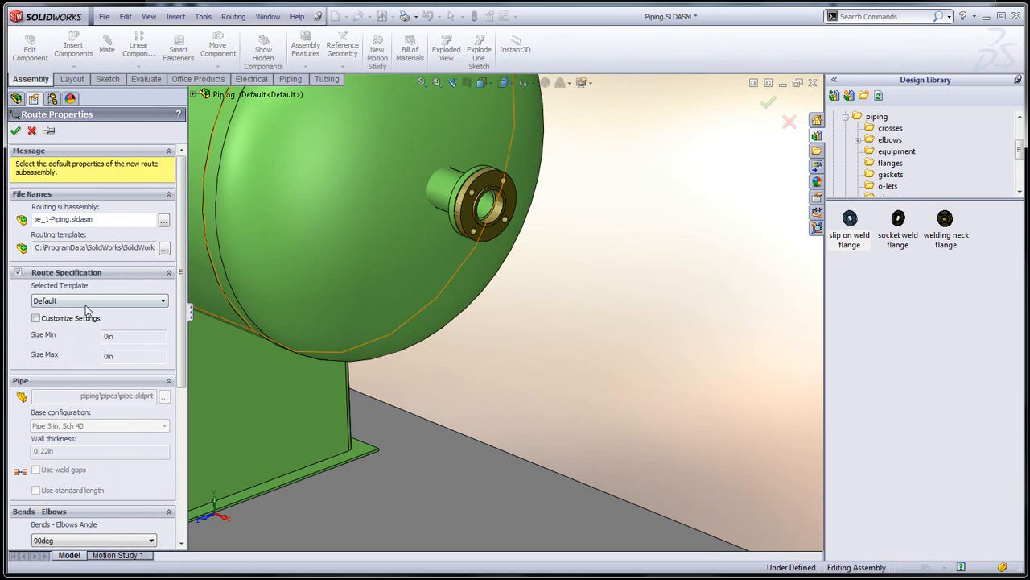
pyautogui.click(153, 303)
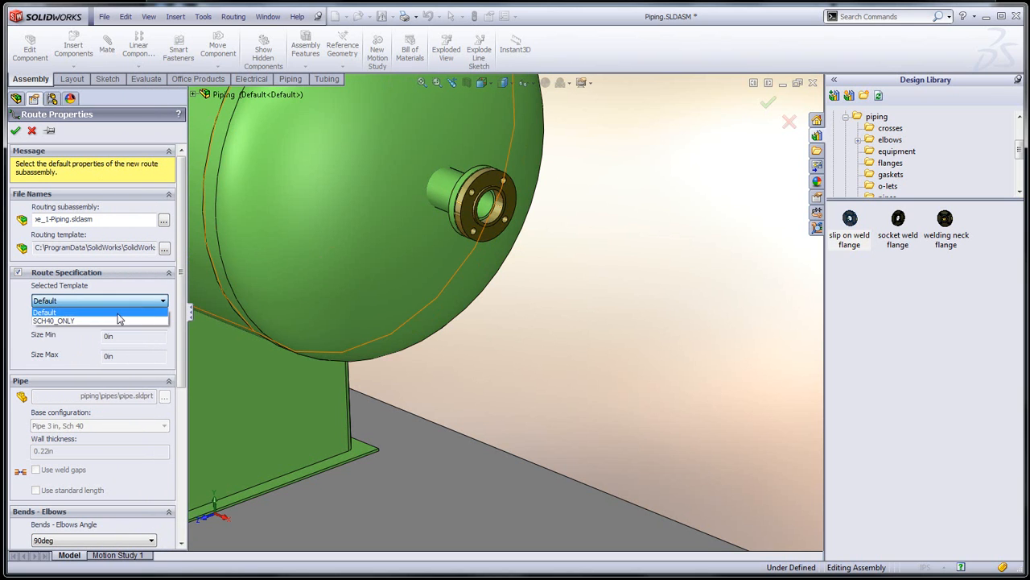
# Step: Create the pipe route with the SCH40_ONLY specification template and minimize the program window
pyautogui.click(64, 321)
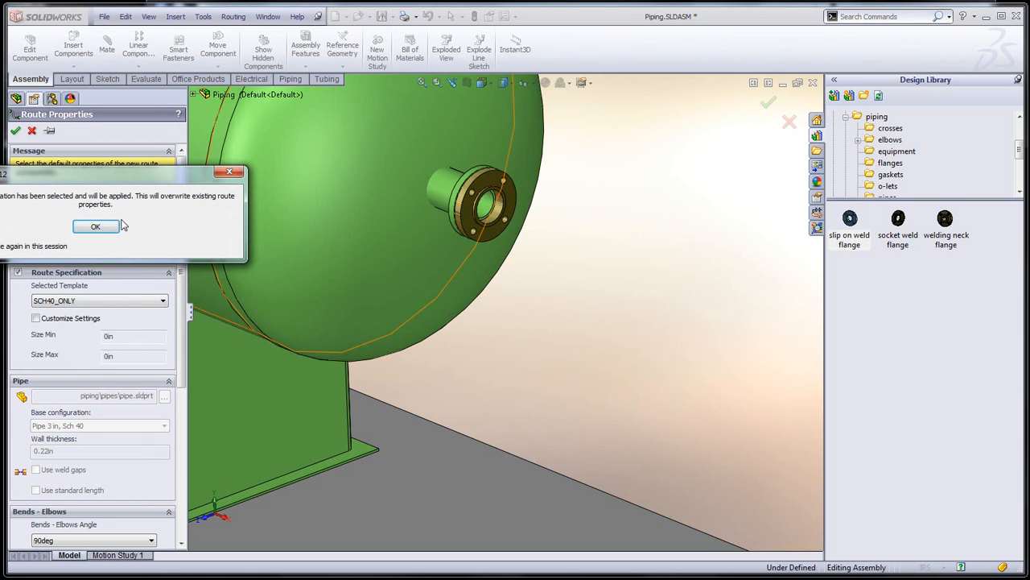
pyautogui.click(97, 226)
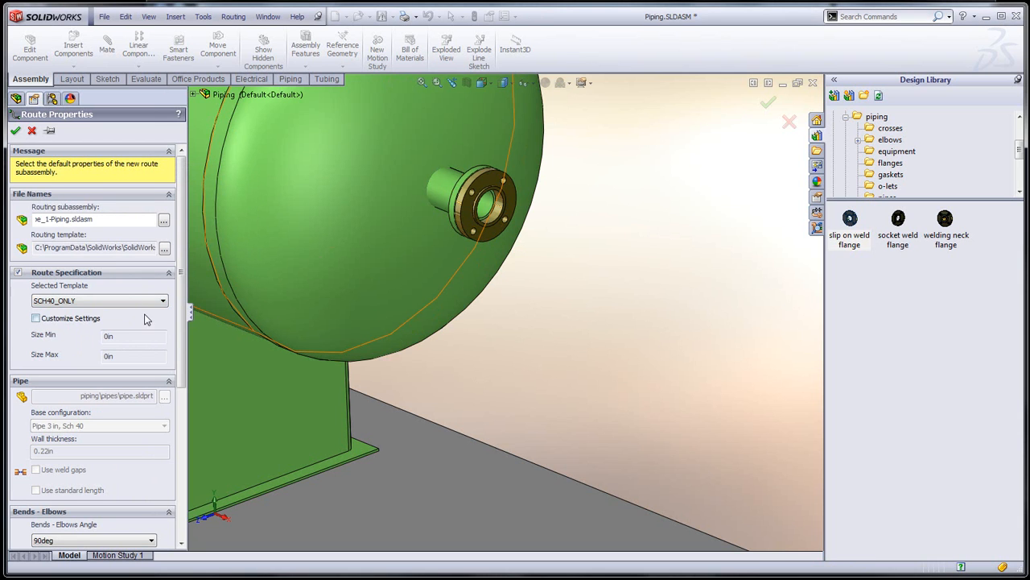
pyautogui.moveTo(183, 270); pyautogui.dragTo(185, 367)
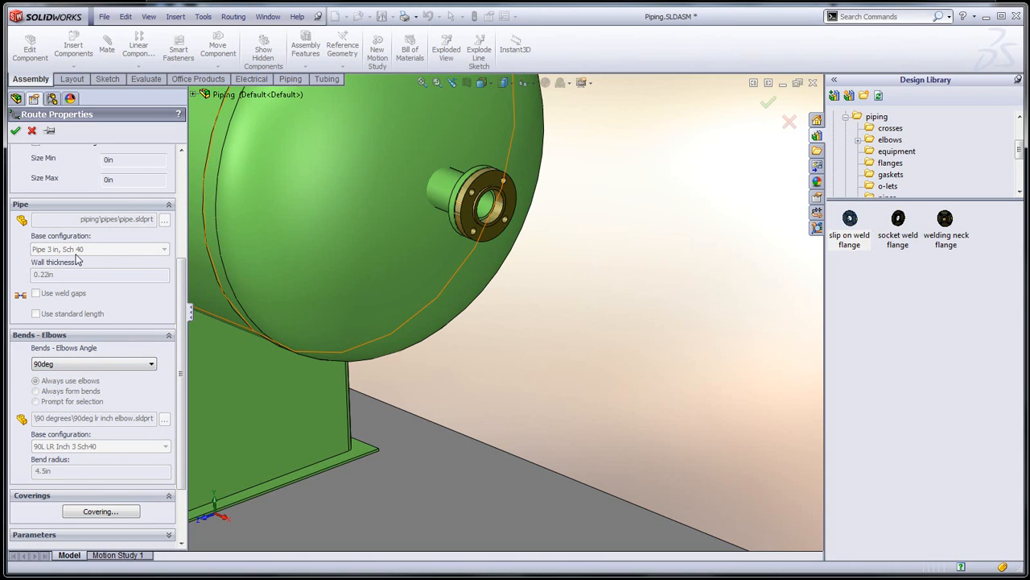
pyautogui.moveTo(184, 318); pyautogui.dragTo(185, 391)
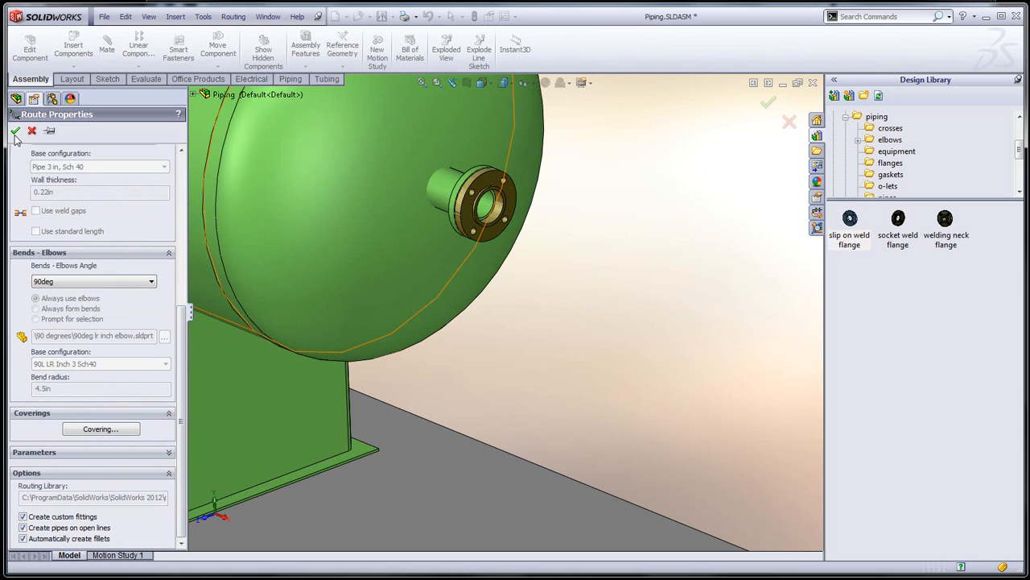
pyautogui.press('Return')
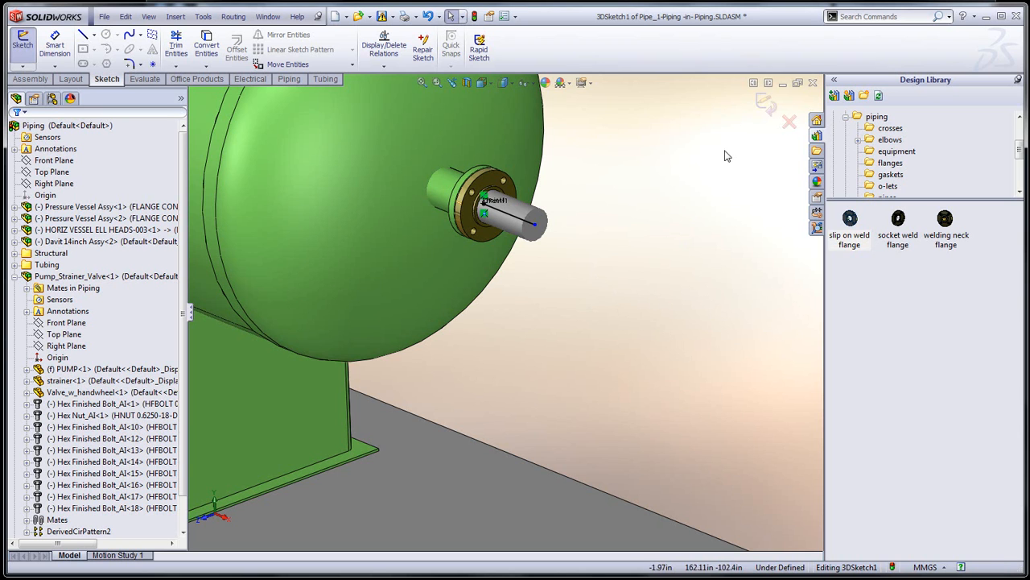
pyautogui.click(986, 17)
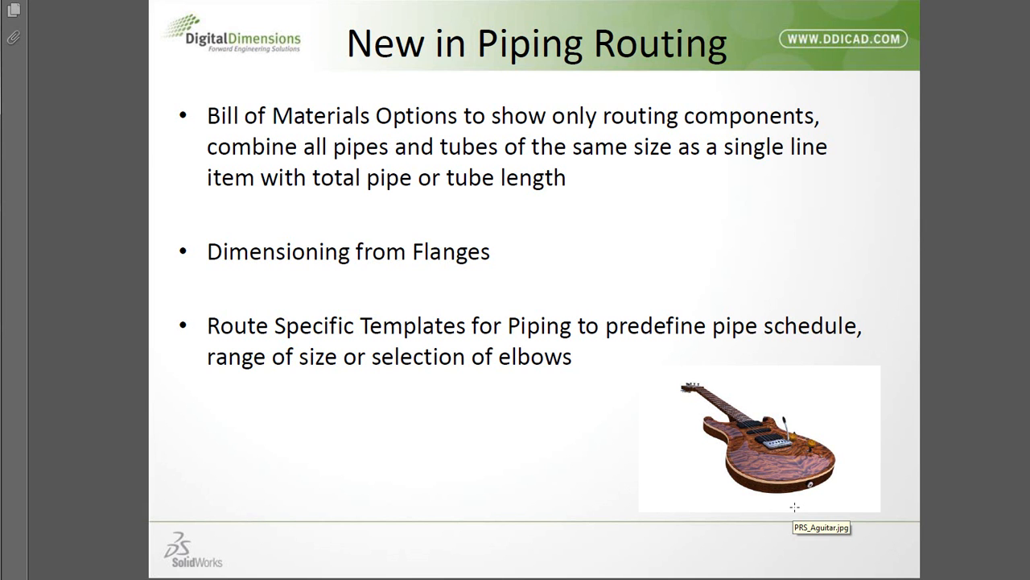
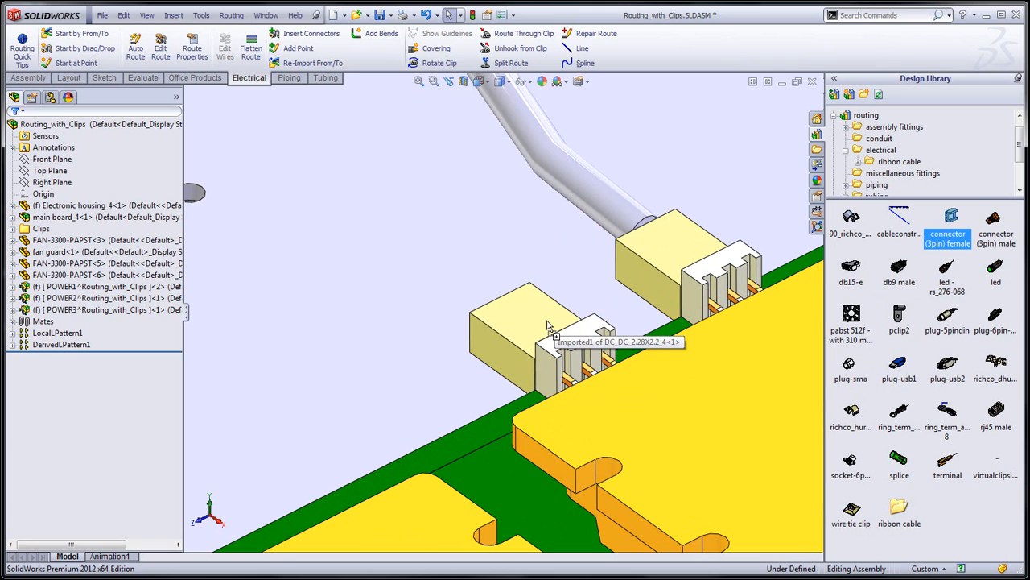
# Step: Place a 3-pin female connector on the free board header, accepting the Harness sub-type and 2.5 mm diameter for the new route
pyautogui.moveTo(547, 326); pyautogui.dragTo(548, 326)
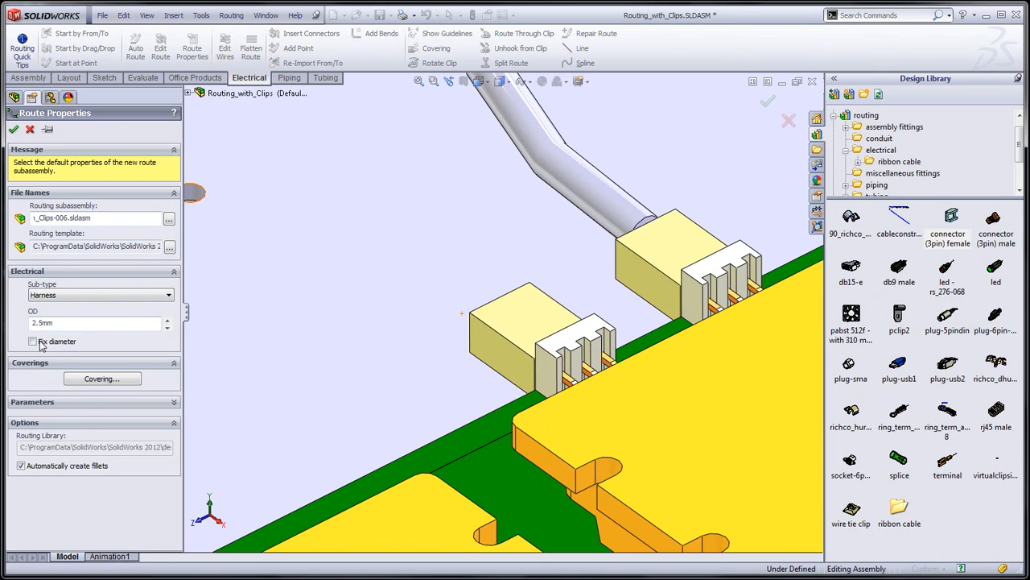
pyautogui.click(14, 132)
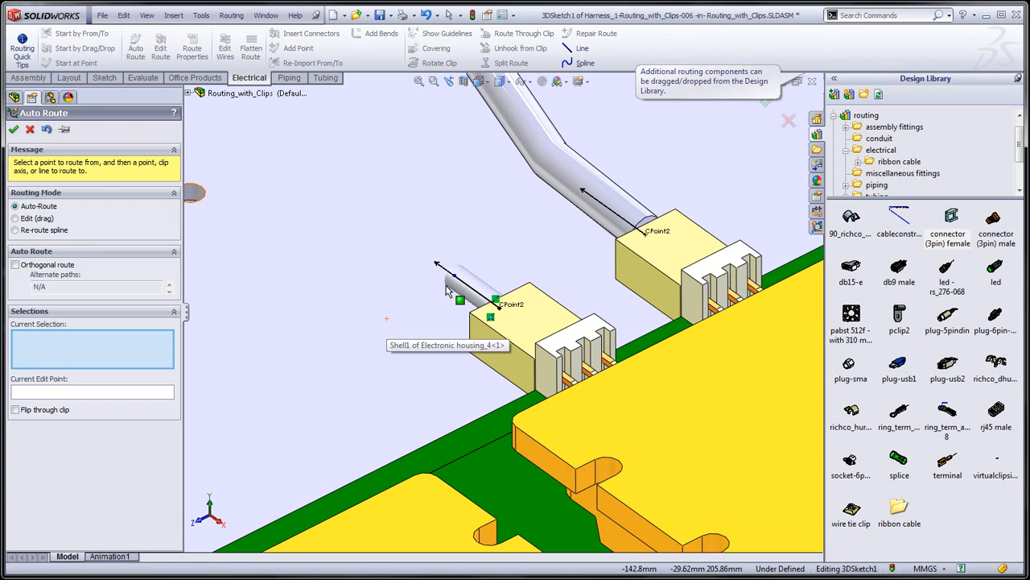
# Step: Add a 3-pin female connector from the design library to the header of each of the two fans on the rear wall
pyautogui.scroll(5, 289, 204)
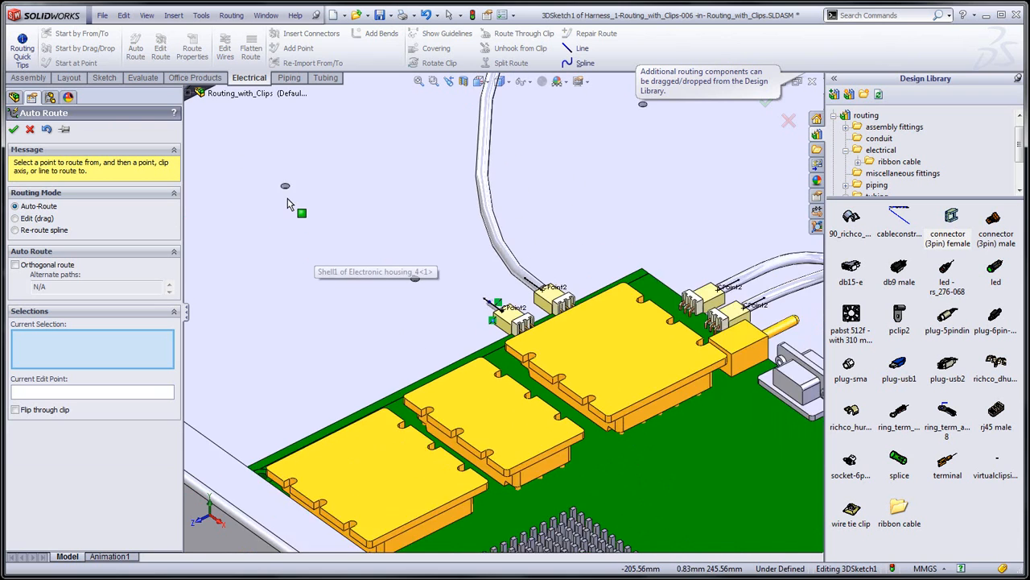
pyautogui.scroll(-10, 290, 204)
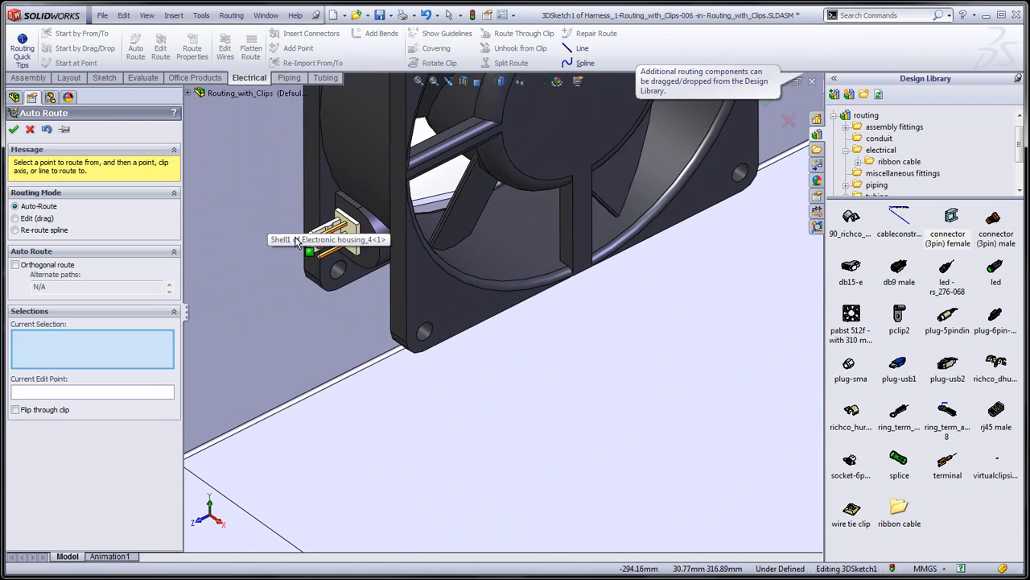
pyautogui.moveTo(953, 228); pyautogui.dragTo(431, 296)
pyautogui.moveTo(364, 260); pyautogui.dragTo(343, 237)
pyautogui.scroll(7, 665, 292)
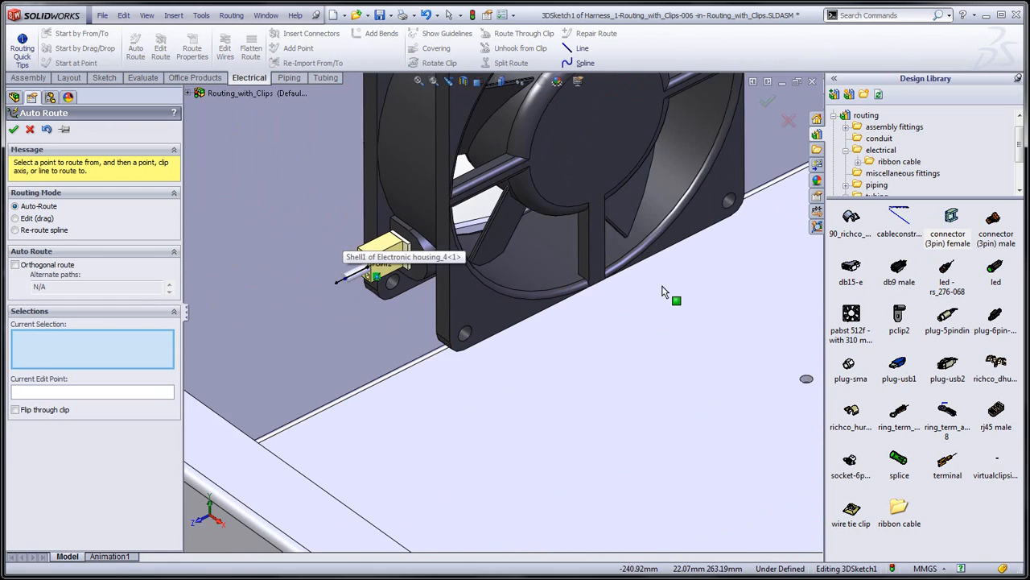
pyautogui.scroll(-8, 654, 193)
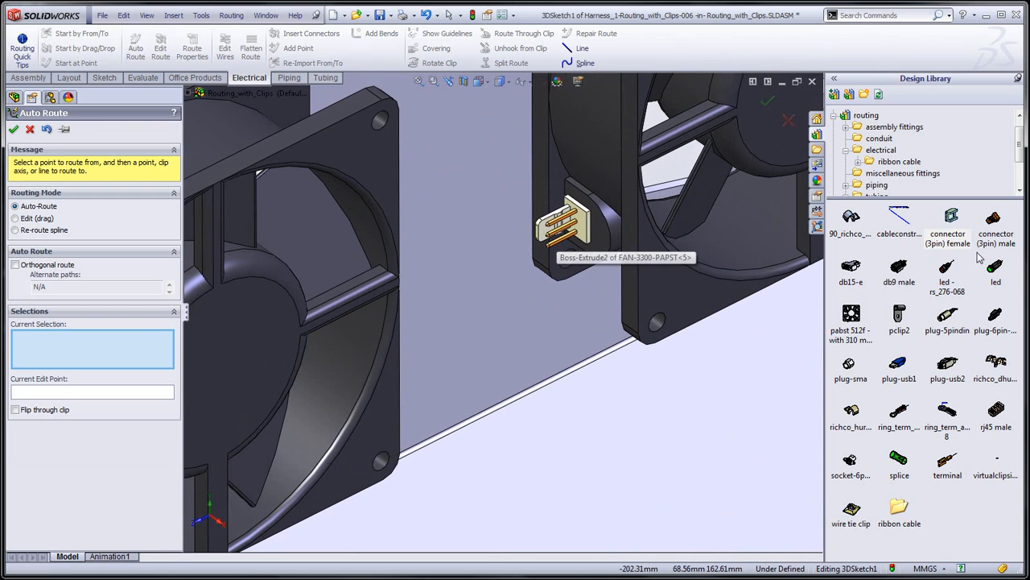
pyautogui.moveTo(956, 225); pyautogui.dragTo(555, 240)
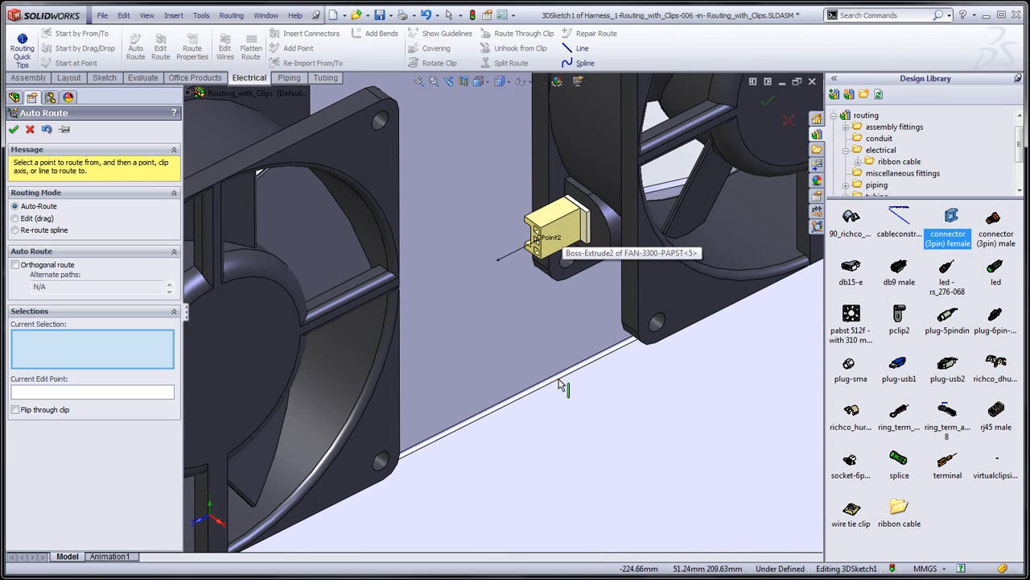
# Step: Auto-route a cable from the nearest fan's connector stub to the new board connector's stub
pyautogui.scroll(5, 558, 386)
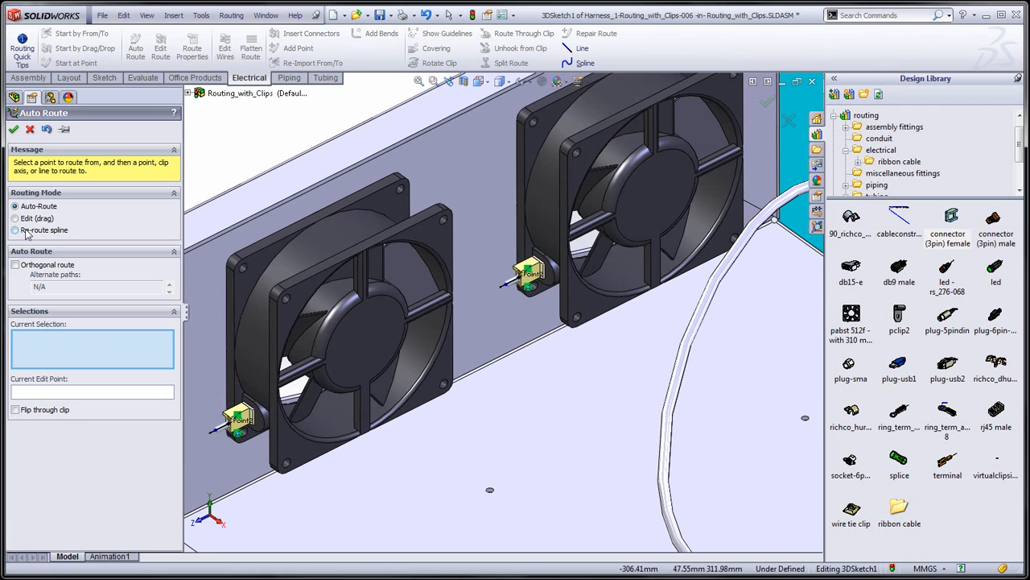
pyautogui.scroll(-6, 237, 435)
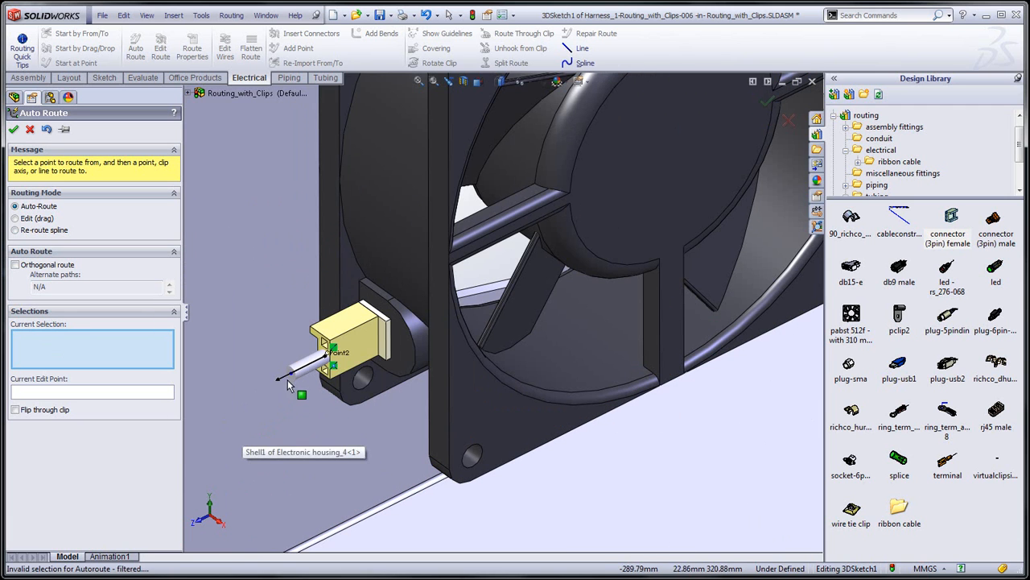
pyautogui.click(278, 378)
pyautogui.scroll(5, 527, 475)
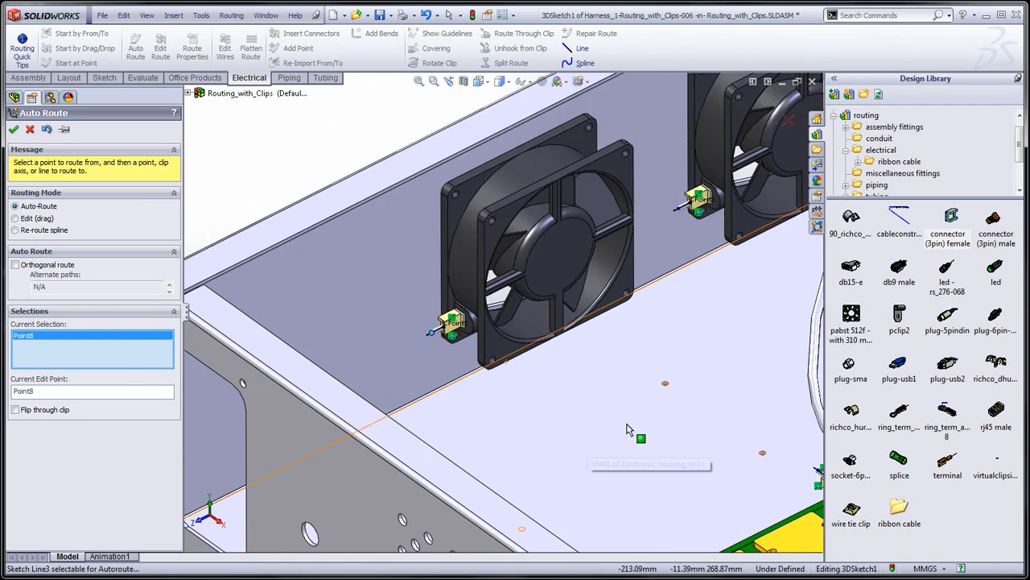
pyautogui.scroll(3, 629, 429)
pyautogui.scroll(-9, 644, 412)
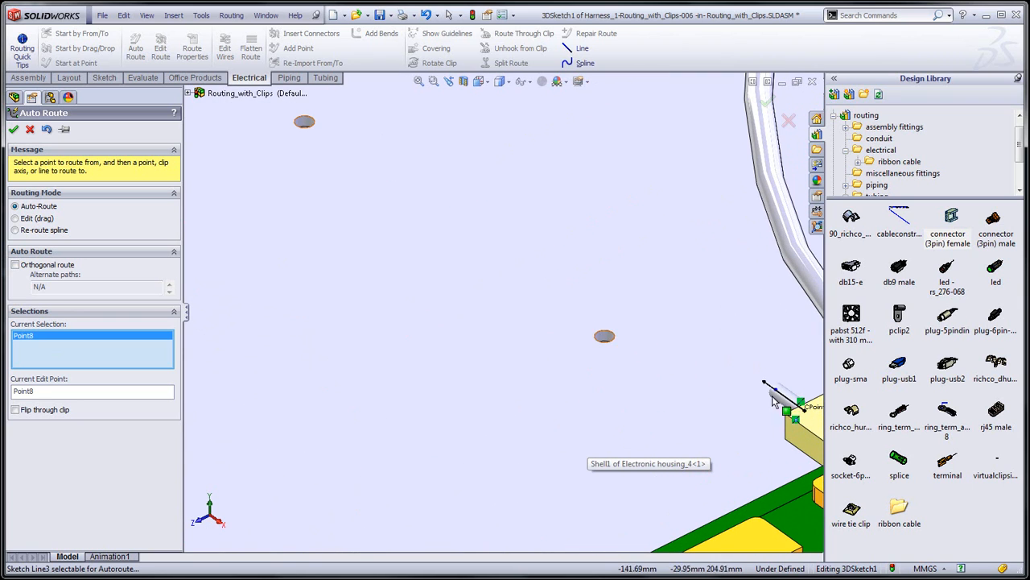
pyautogui.click(774, 401)
pyautogui.scroll(5, 511, 414)
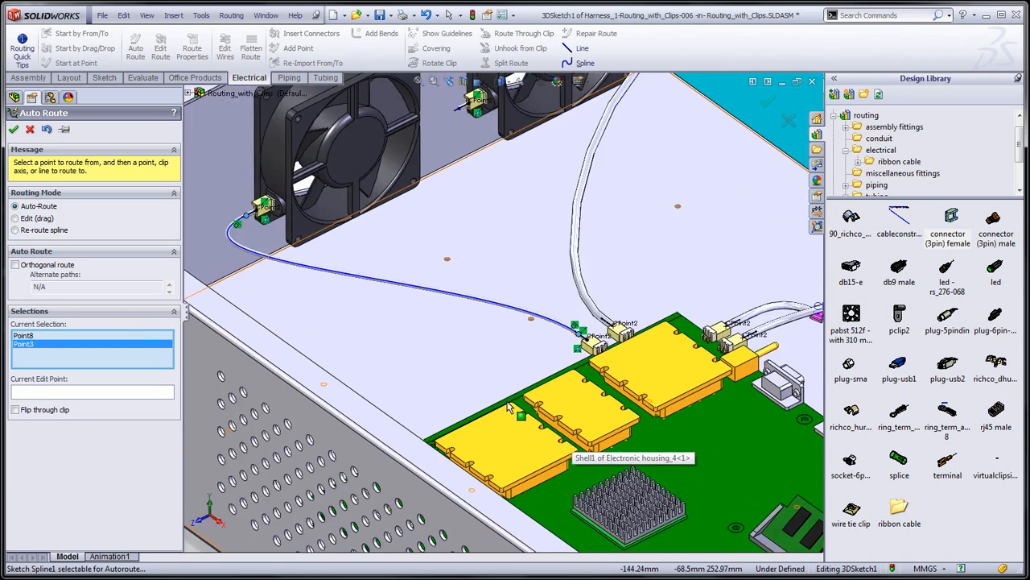
pyautogui.scroll(3, 508, 409)
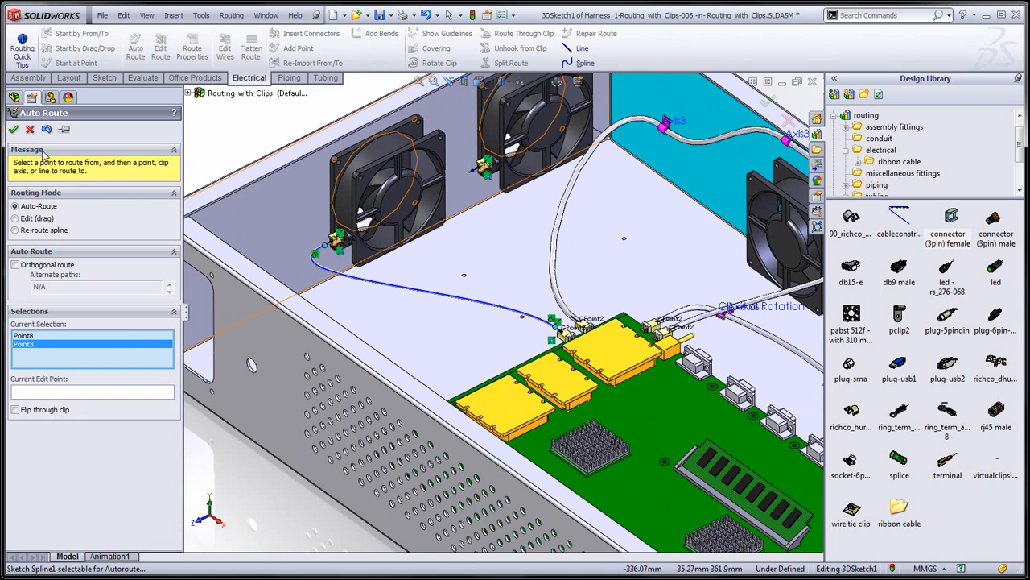
pyautogui.click(13, 129)
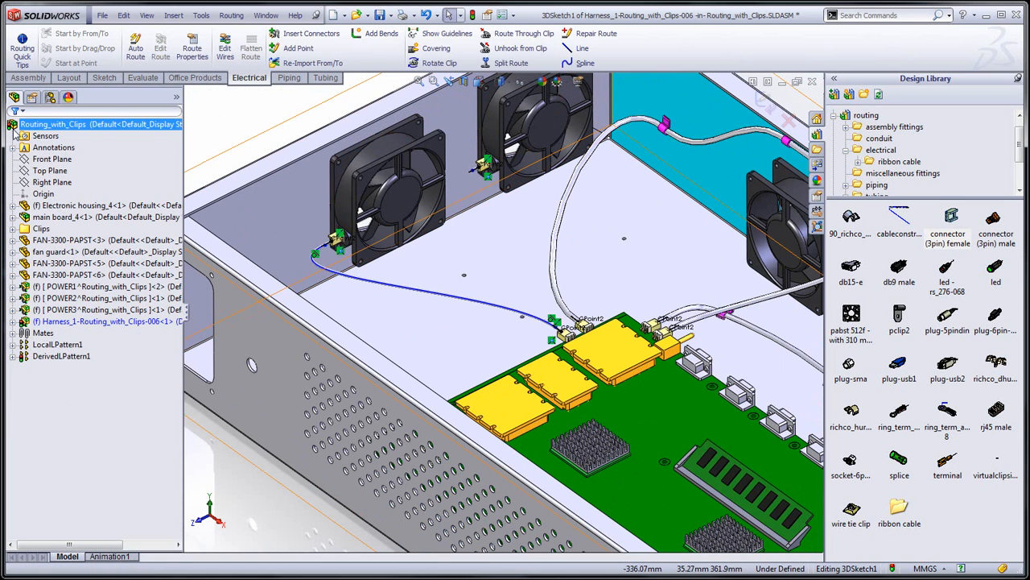
pyautogui.scroll(-4, 493, 316)
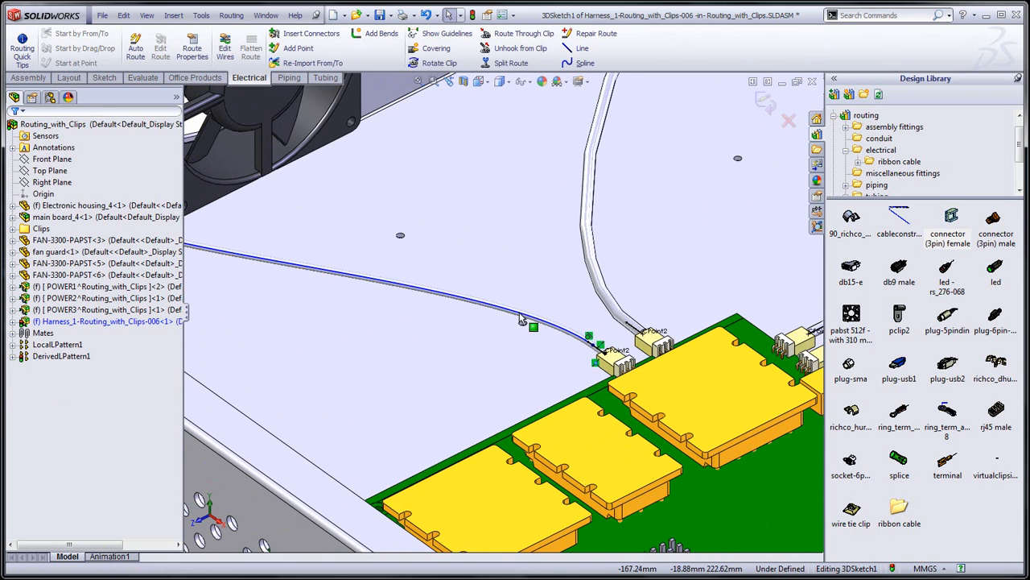
pyautogui.click(516, 320)
pyautogui.rightClick(512, 316)
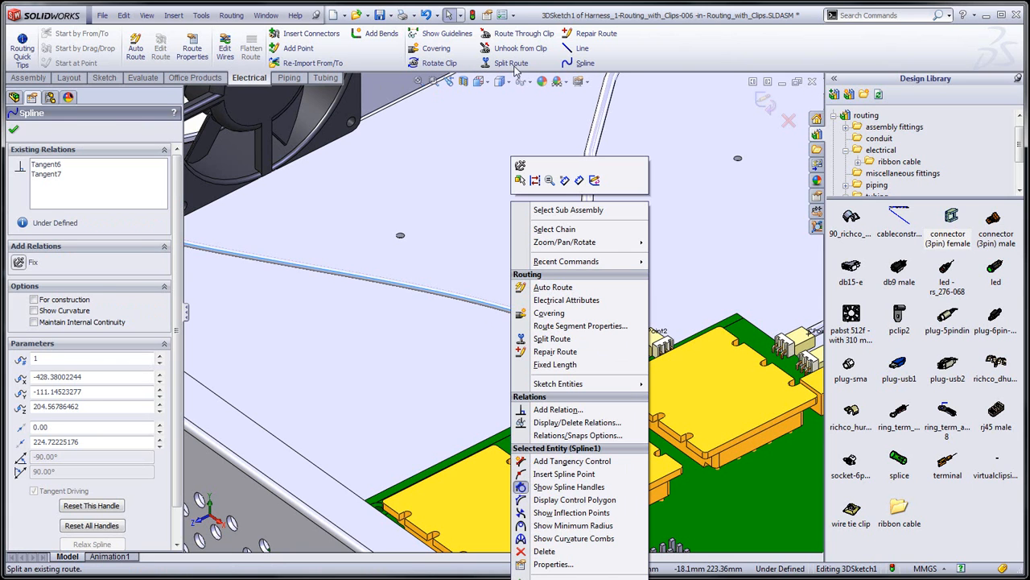
pyautogui.press('Escape')
pyautogui.press('Escape')
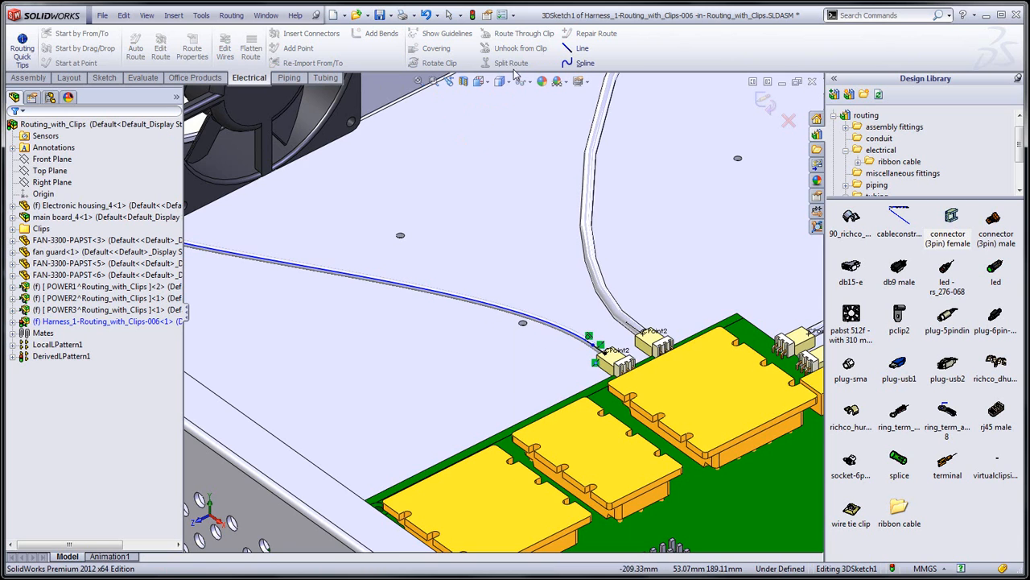
# Step: Split the harness cable near the board connector and, filtering the feature tree for JP, rename the junction point SP1
pyautogui.scroll(-4, 564, 348)
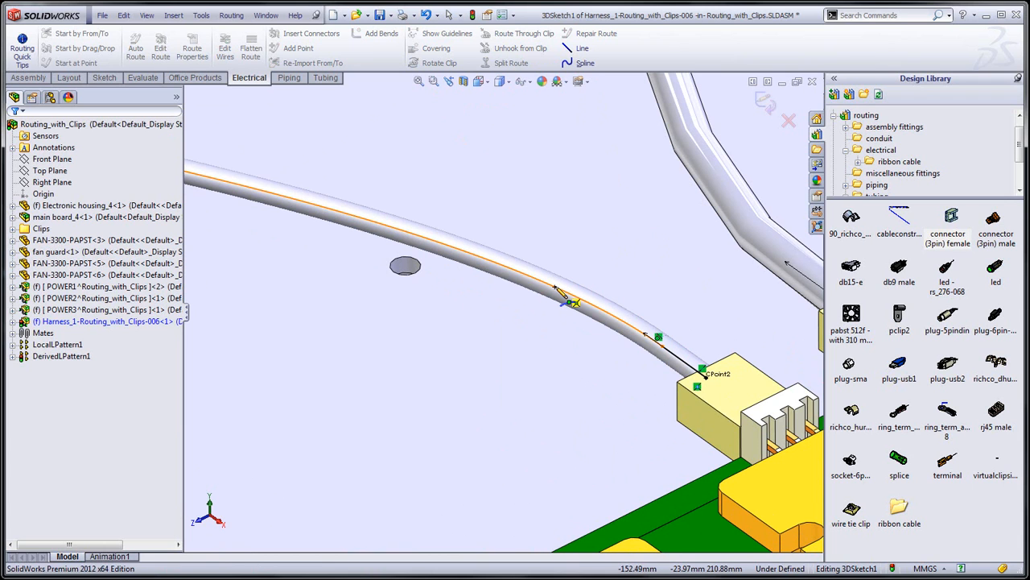
pyautogui.click(555, 288)
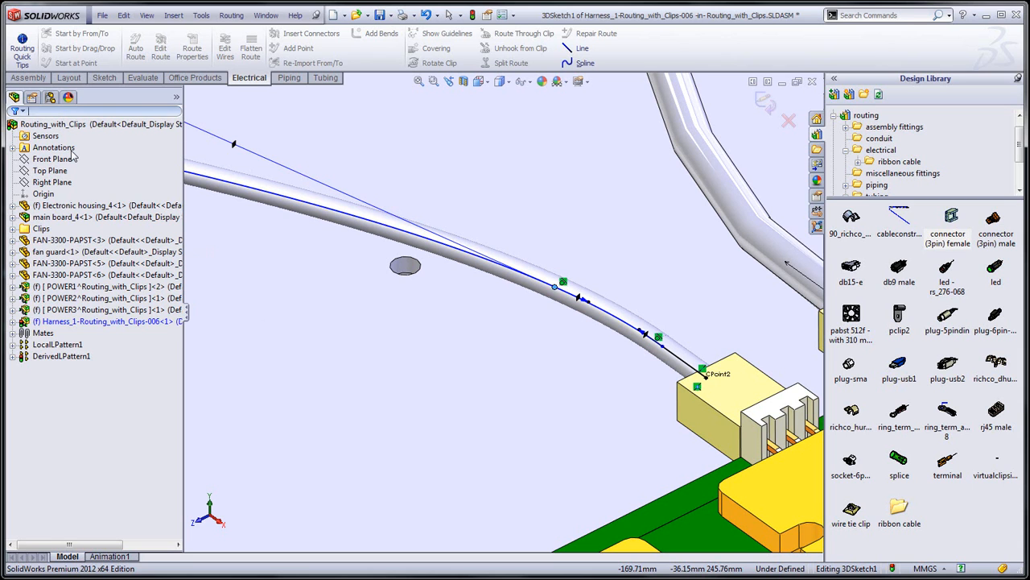
pyautogui.write('JP')
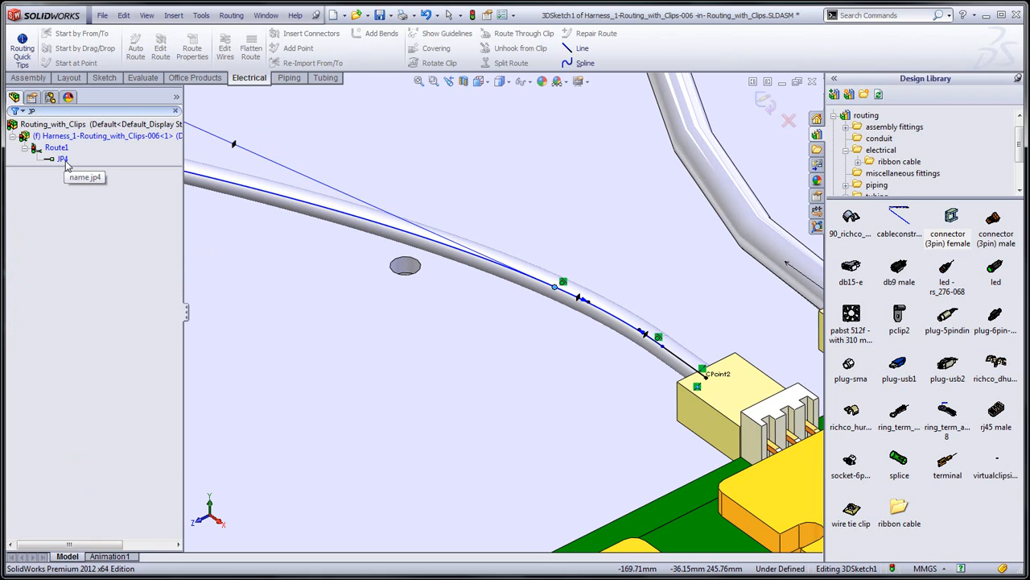
pyautogui.click(62, 161)
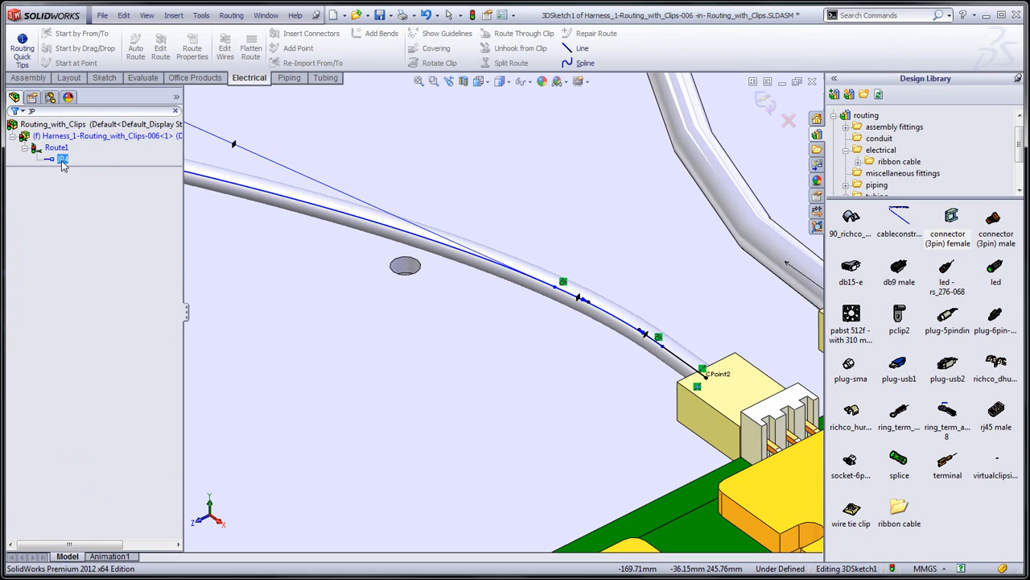
pyautogui.click(63, 160)
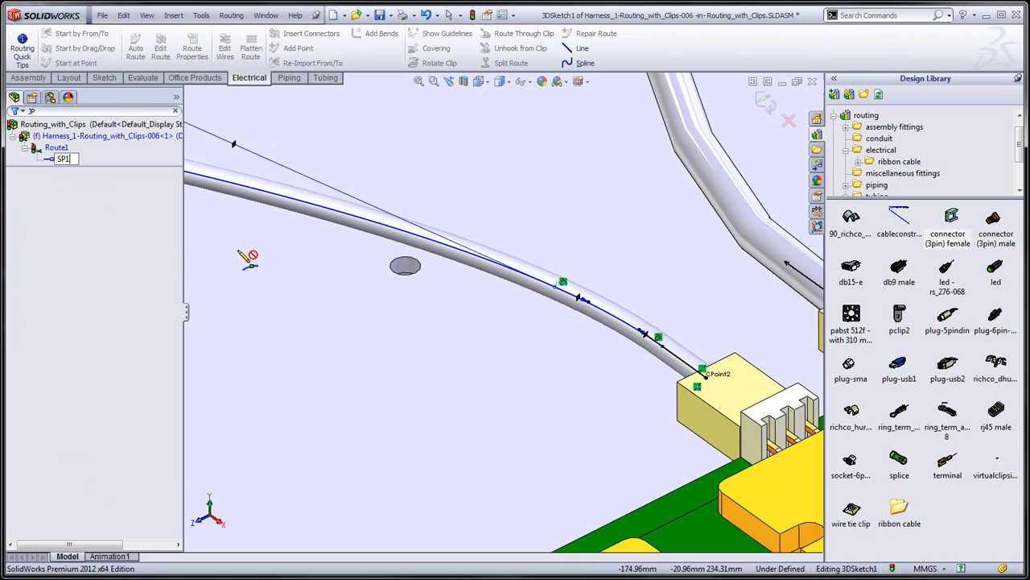
pyautogui.press('Escape')
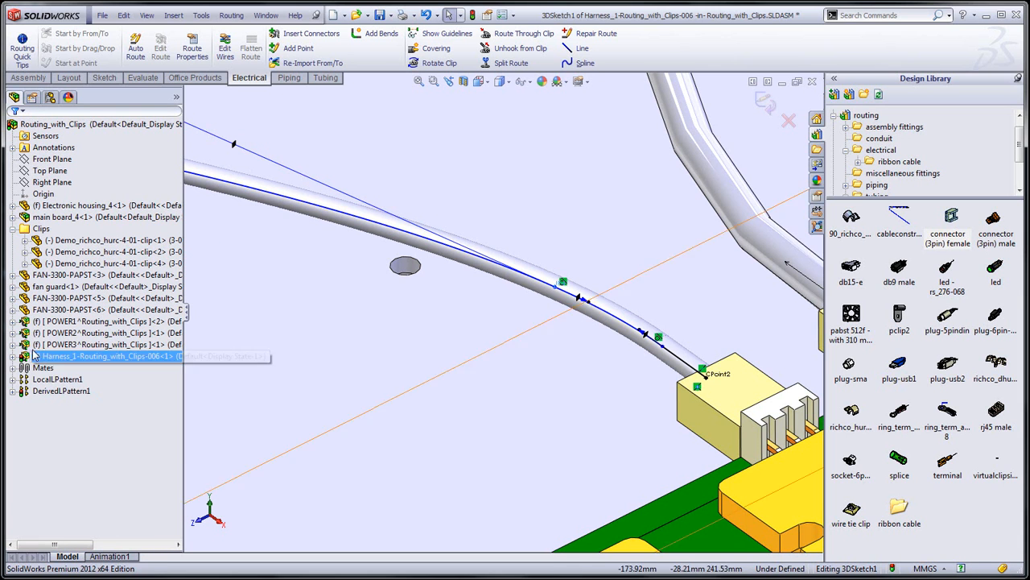
# Step: Expand the harness subassembly and its Route1 in the feature tree, and examine the split point on the cable
pyautogui.click(13, 356)
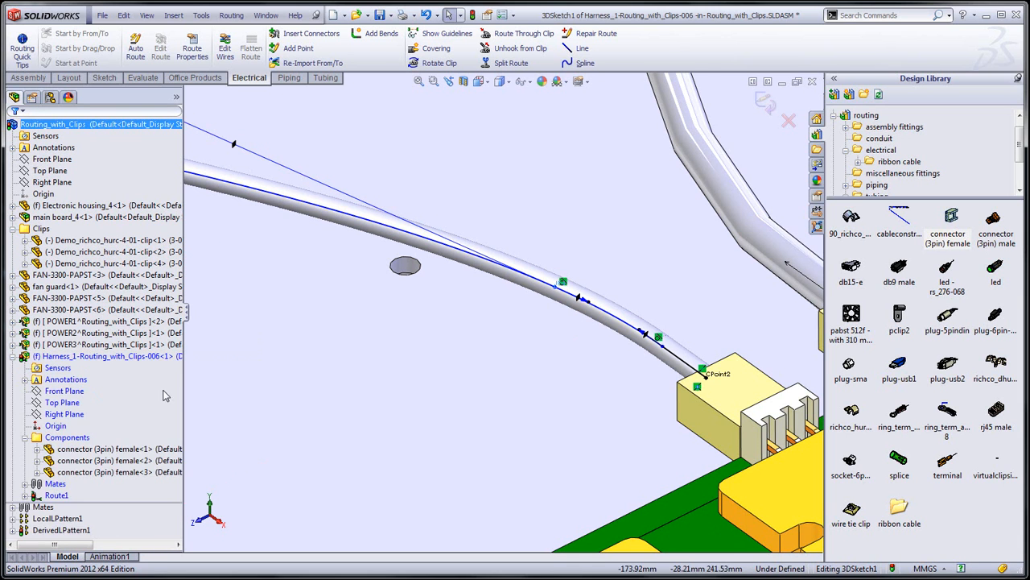
pyautogui.click(25, 495)
pyautogui.click(274, 508)
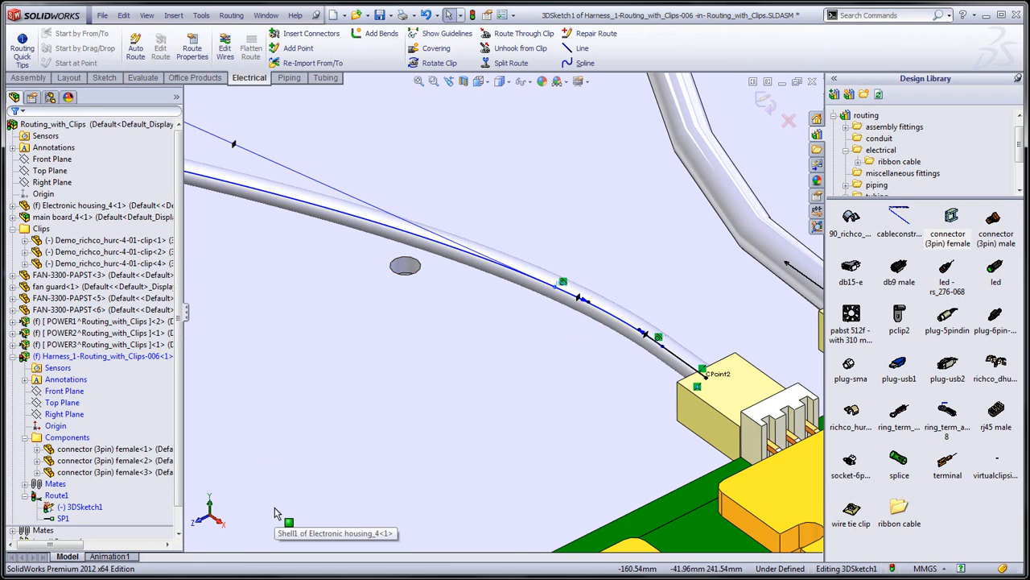
pyautogui.scroll(2, 650, 411)
pyautogui.scroll(-3, 507, 307)
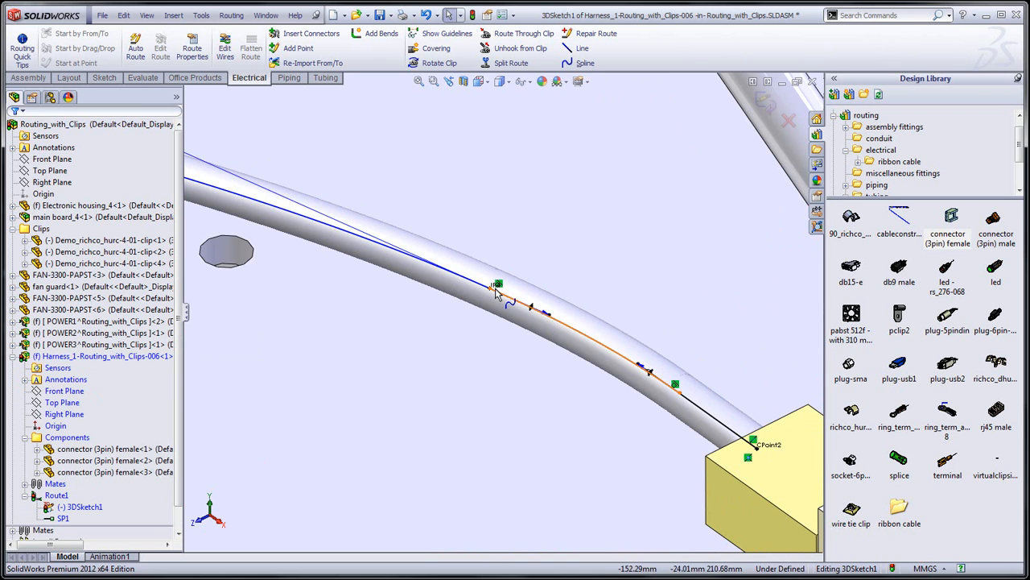
pyautogui.scroll(-3, 506, 308)
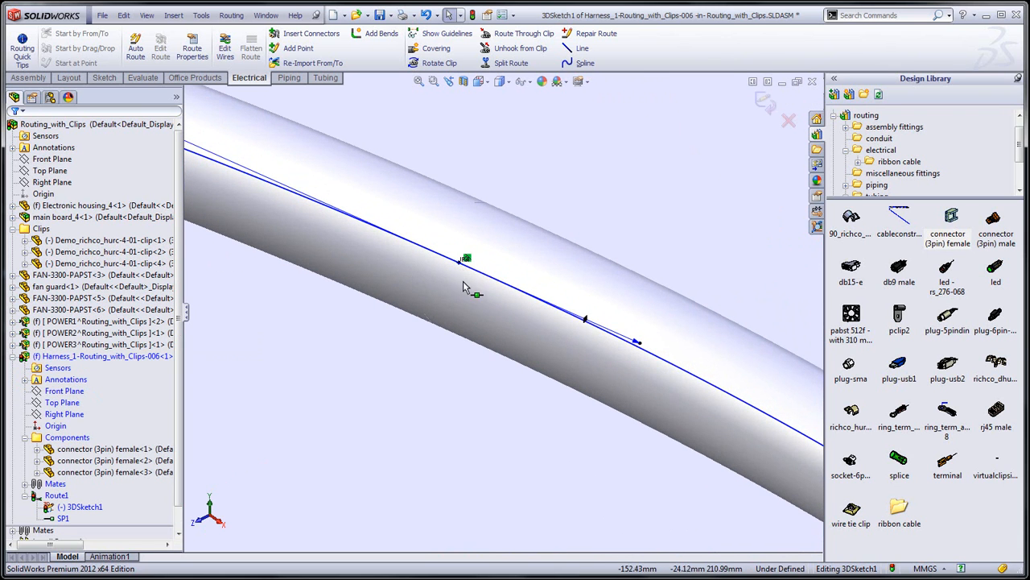
pyautogui.scroll(4, 465, 278)
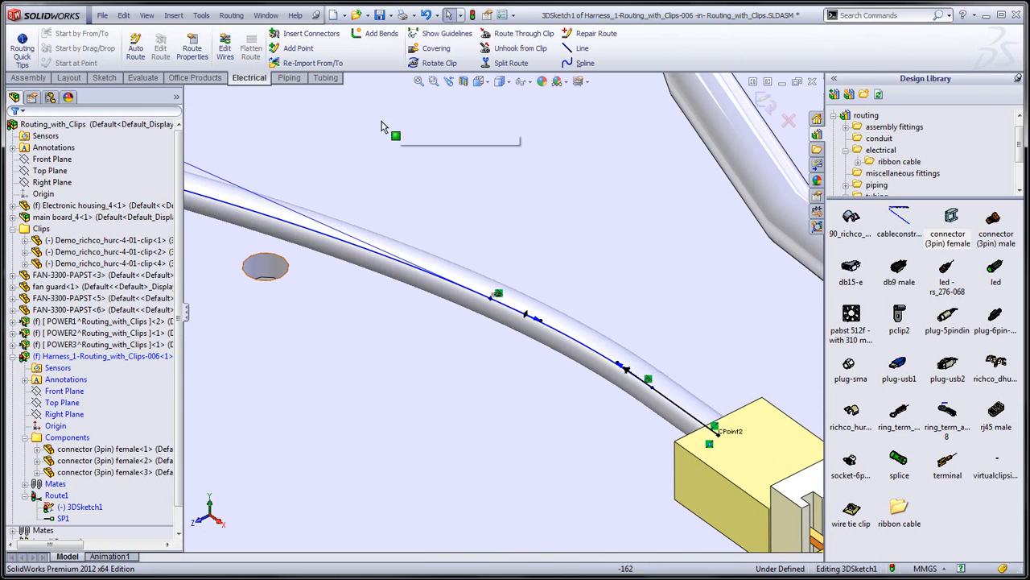
pyautogui.scroll(-2, 468, 306)
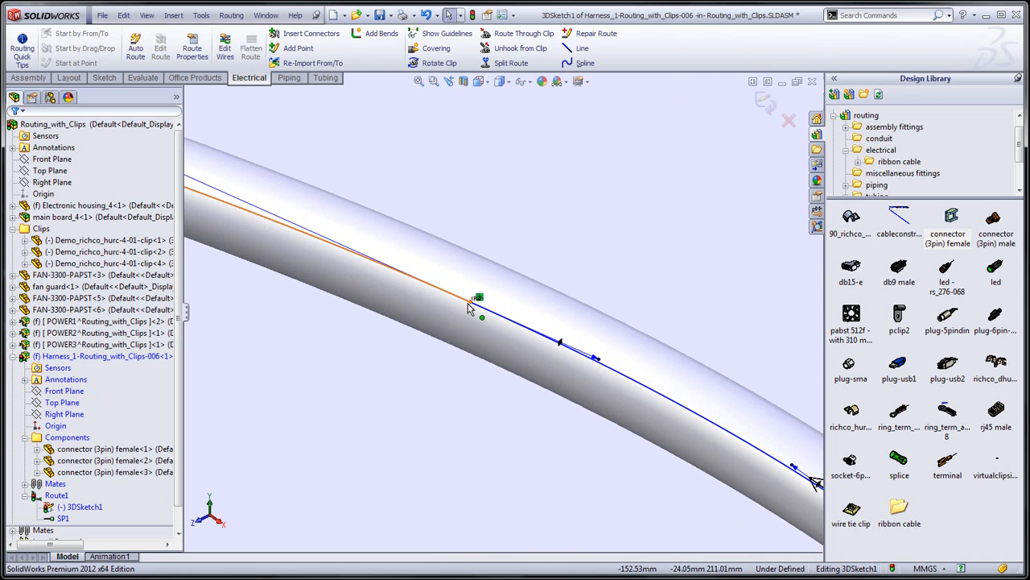
pyautogui.rightClick(469, 308)
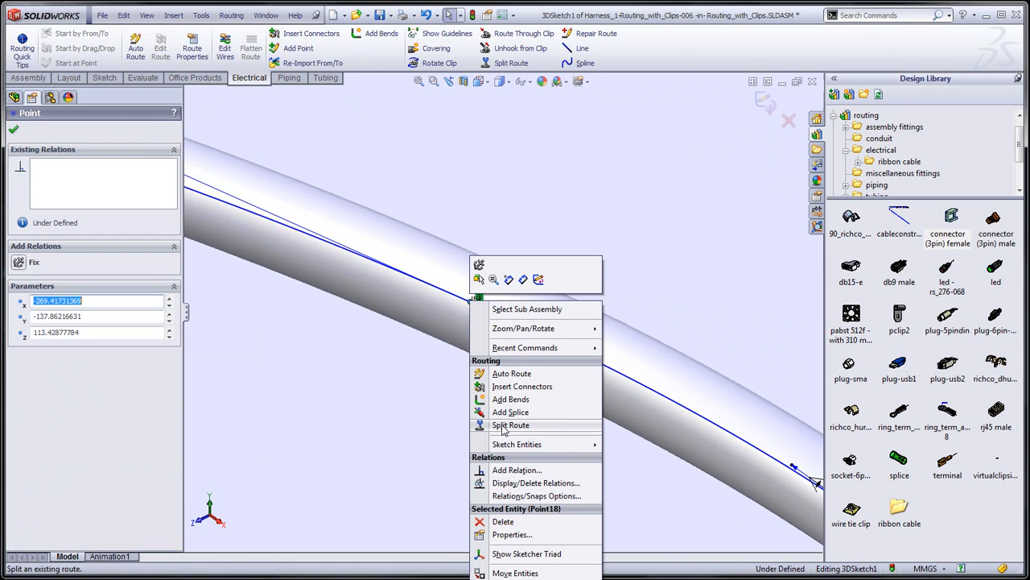
pyautogui.click(408, 177)
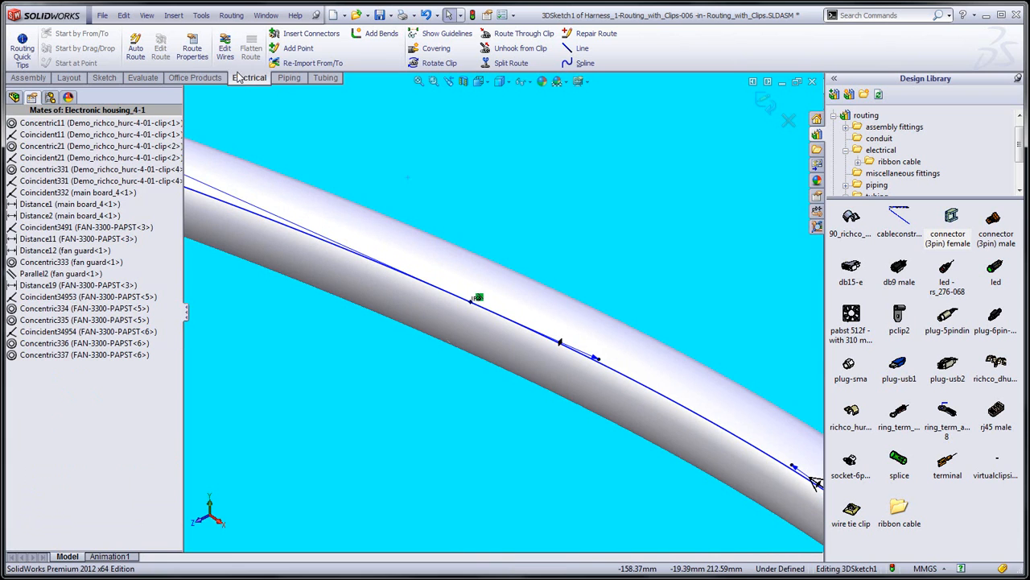
# Step: Add a splice named Splice 1 at the cable's split point, using the Splice 6mm configuration and the default drawing options
pyautogui.click(231, 16)
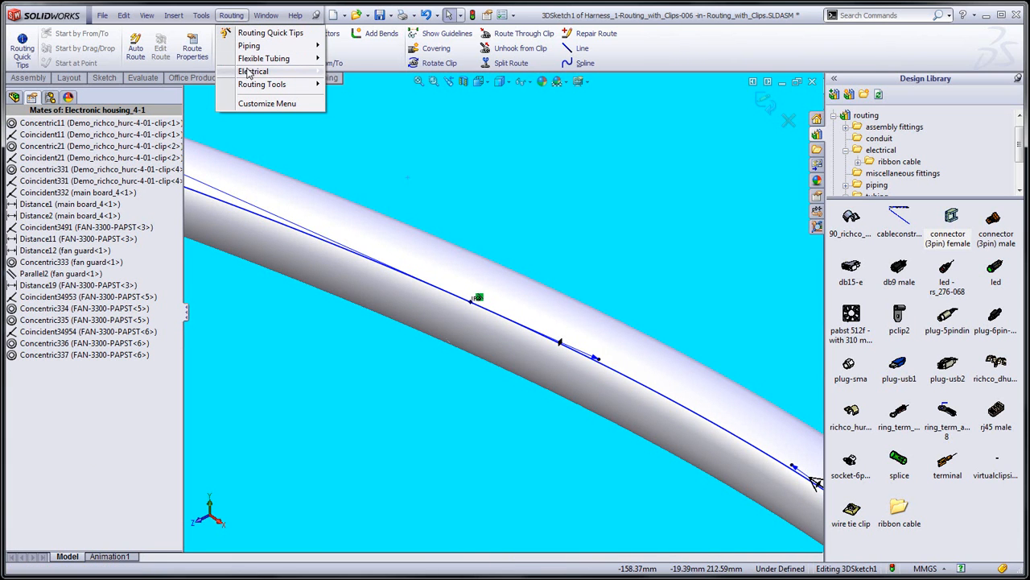
pyautogui.moveTo(256, 72)
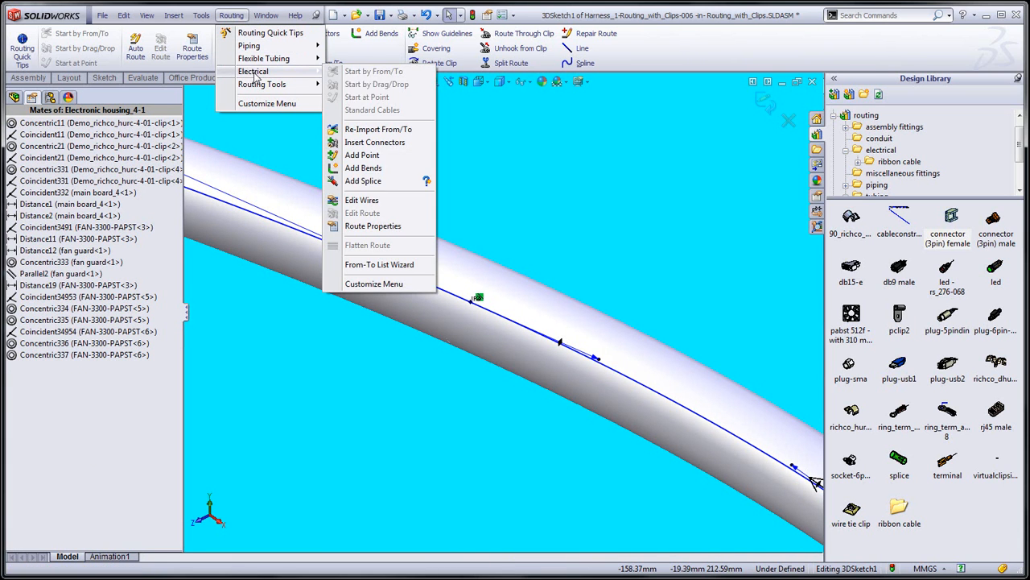
pyautogui.click(363, 181)
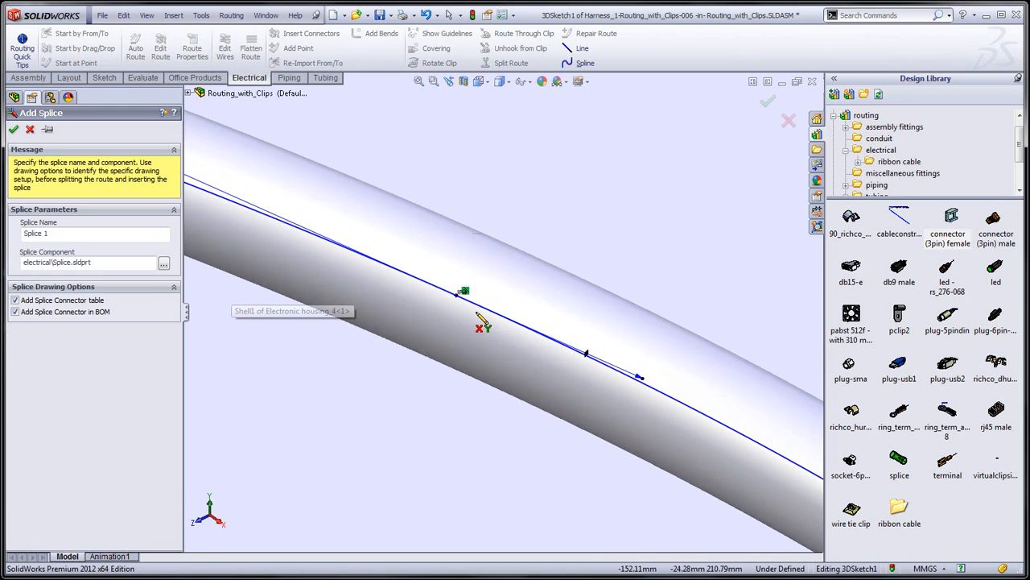
pyautogui.scroll(-5, 481, 323)
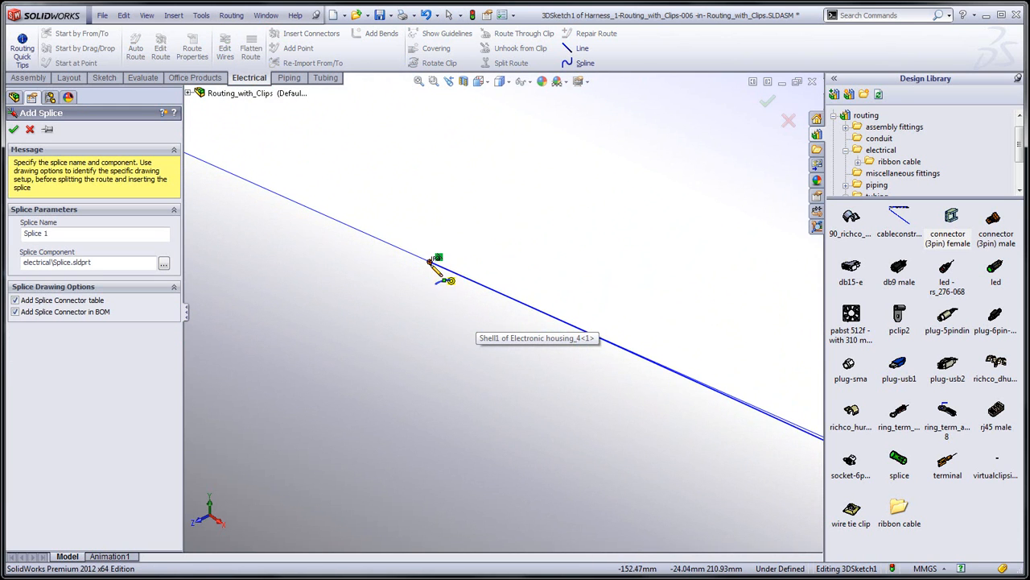
pyautogui.click(431, 261)
pyautogui.click(374, 293)
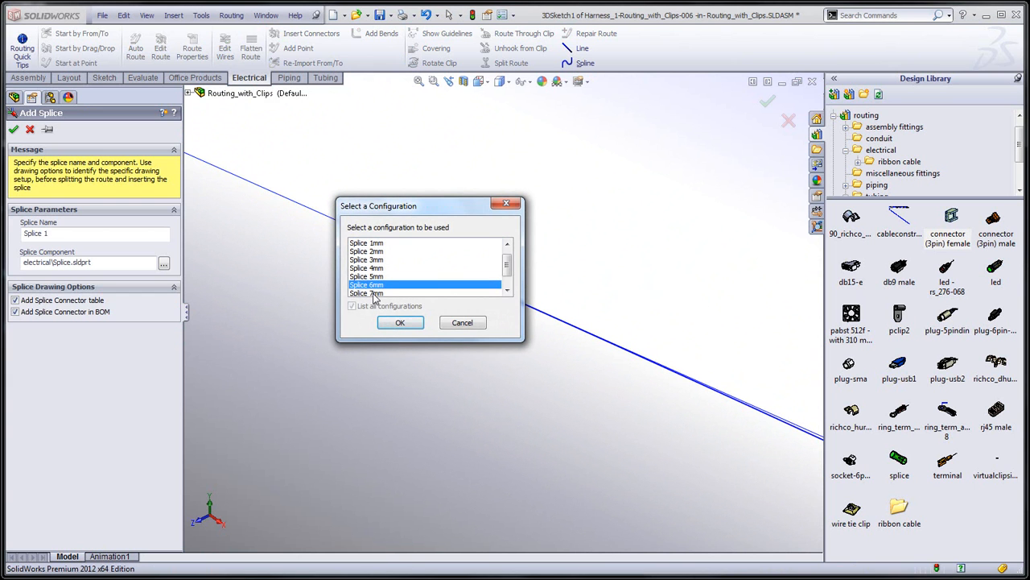
pyautogui.click(400, 323)
pyautogui.scroll(-3, 455, 373)
pyautogui.scroll(5, 455, 373)
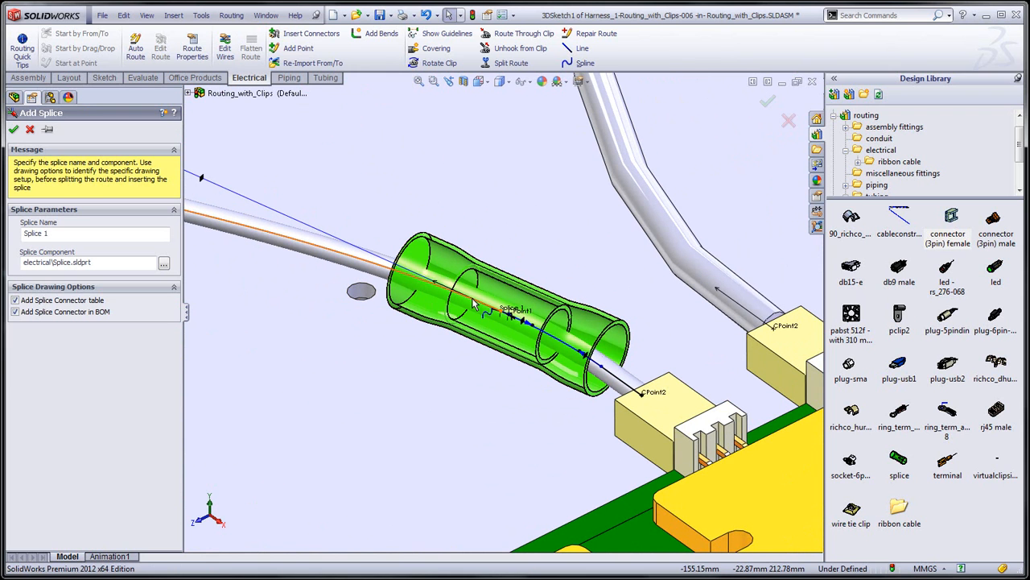
pyautogui.click(13, 130)
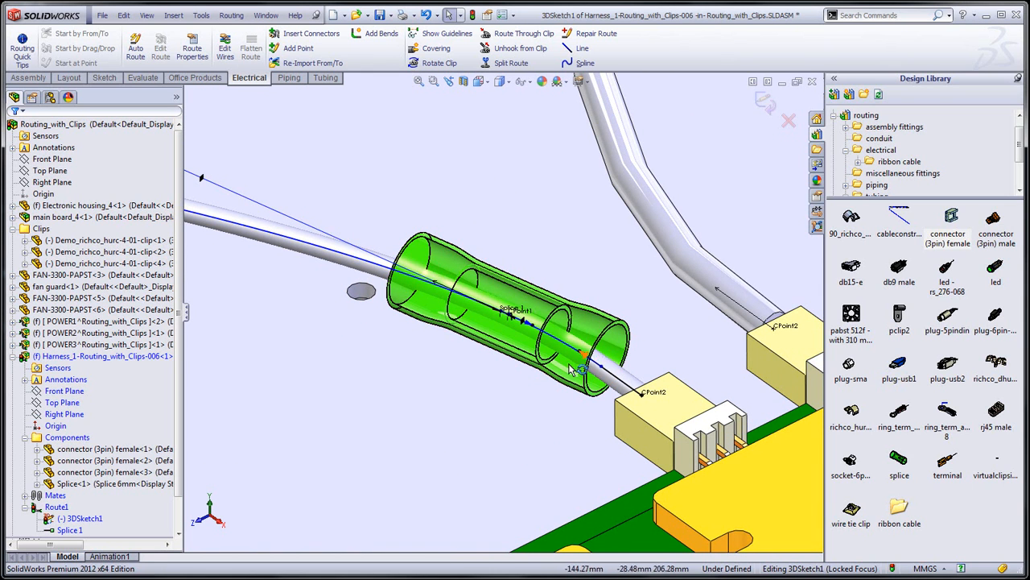
# Step: Auto-route a cable from the second rear-wall fan's connector stub to the split point inside the splice
pyautogui.scroll(-5, 509, 324)
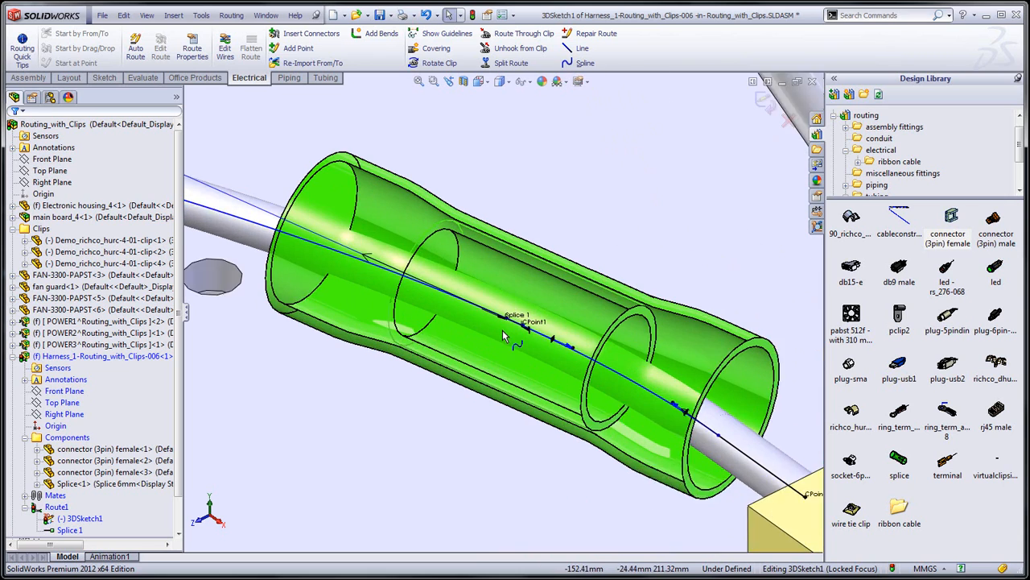
pyautogui.scroll(6, 509, 325)
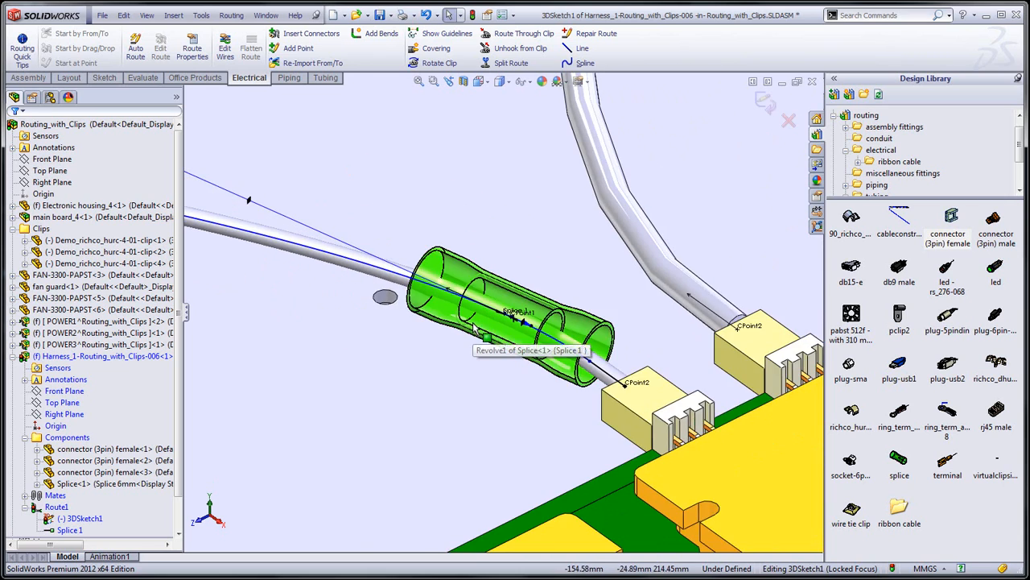
pyautogui.scroll(4, 473, 316)
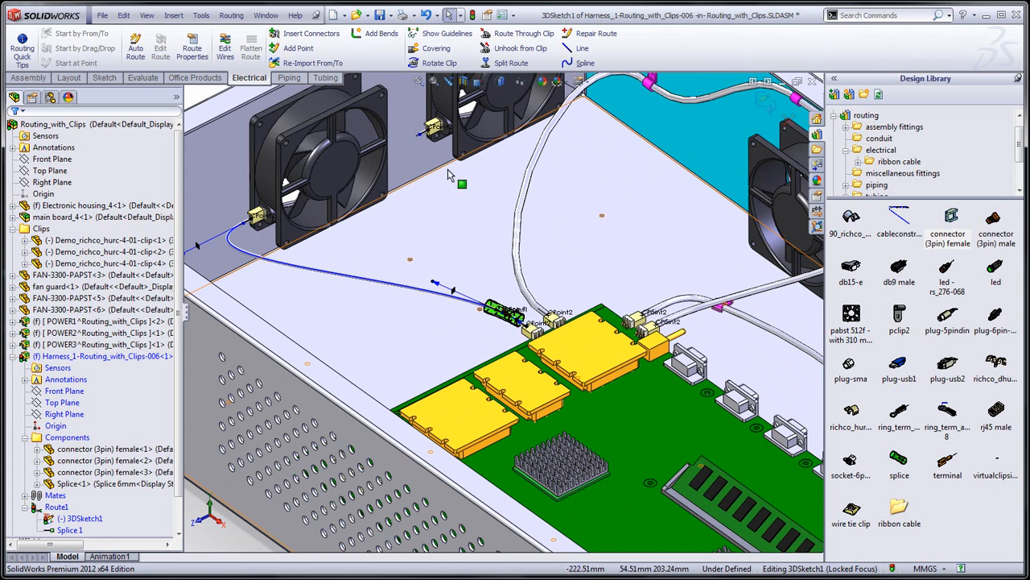
pyautogui.click(135, 48)
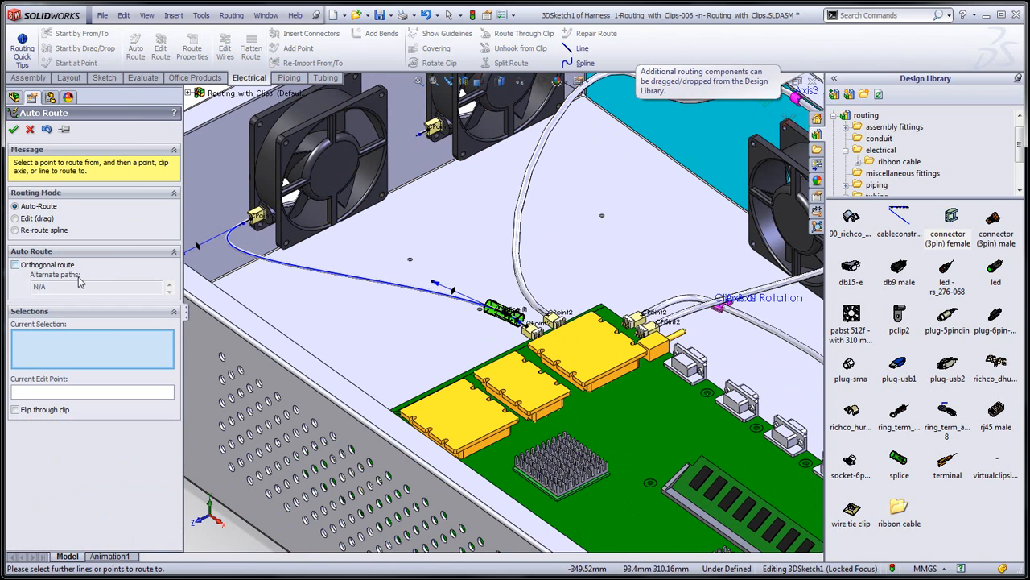
pyautogui.scroll(-5, 433, 167)
pyautogui.click(442, 123)
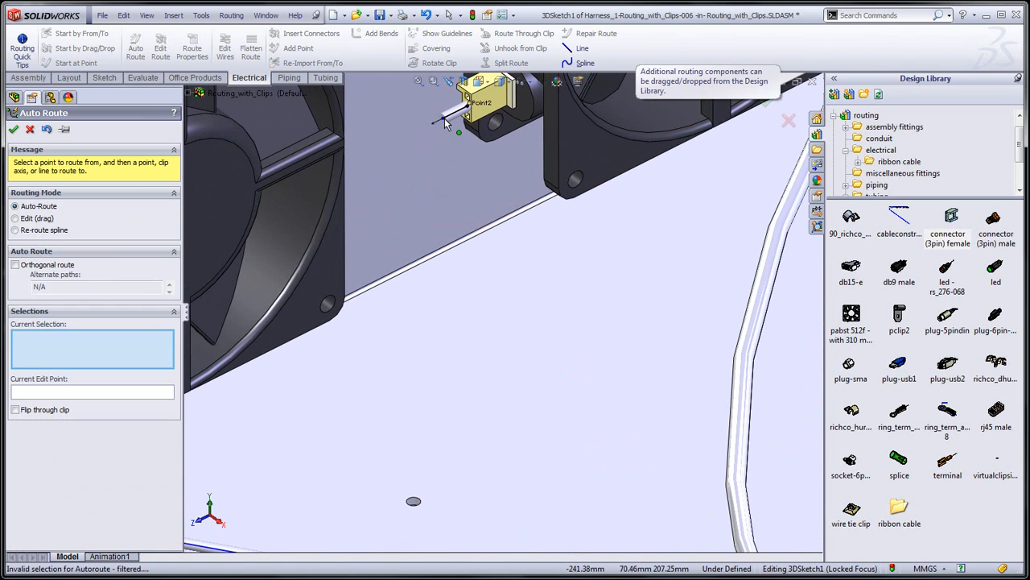
pyautogui.click(442, 122)
pyautogui.scroll(4, 442, 123)
pyautogui.scroll(-6, 645, 469)
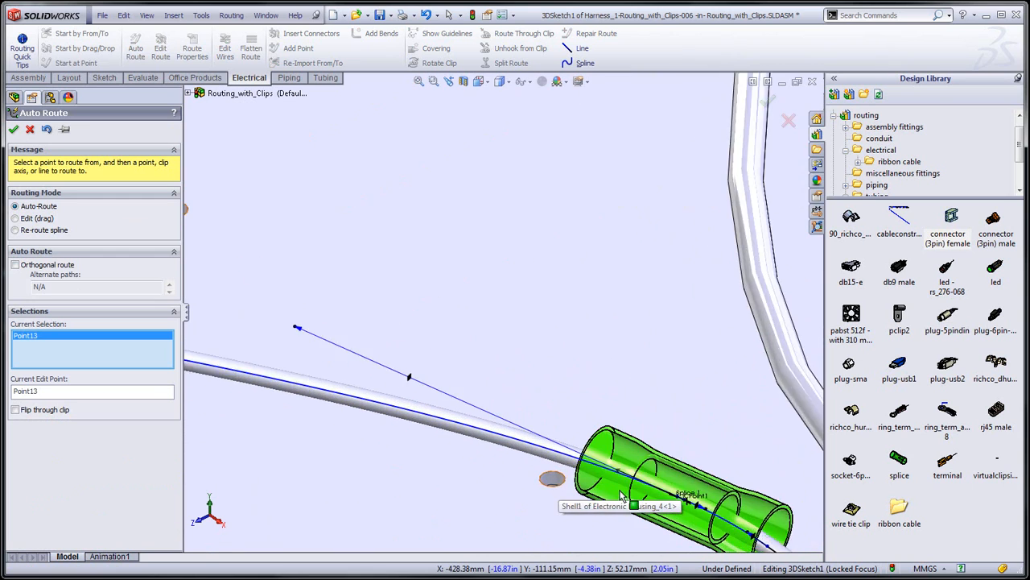
pyautogui.scroll(-2, 644, 470)
pyautogui.click(708, 465)
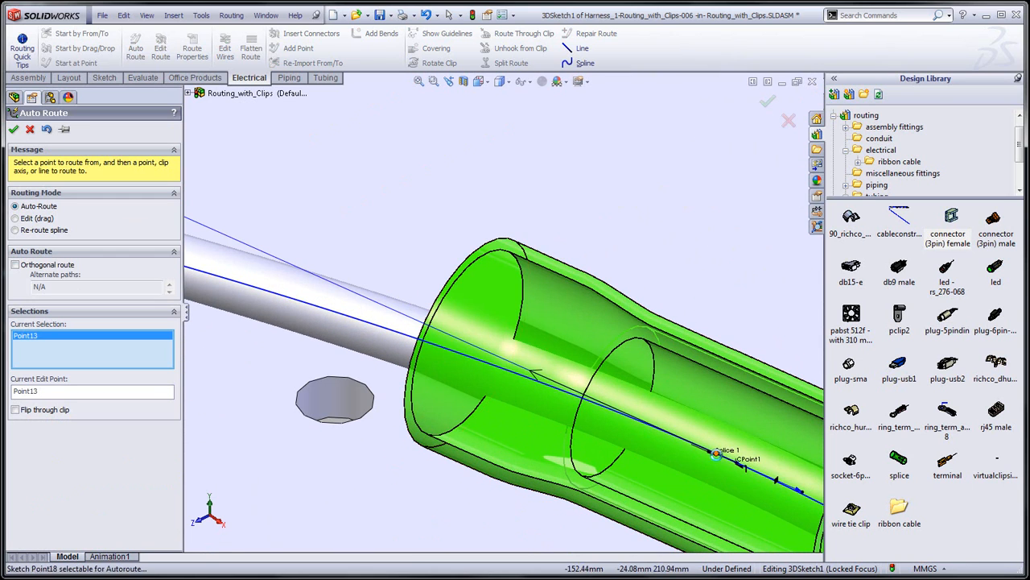
pyautogui.scroll(10, 677, 491)
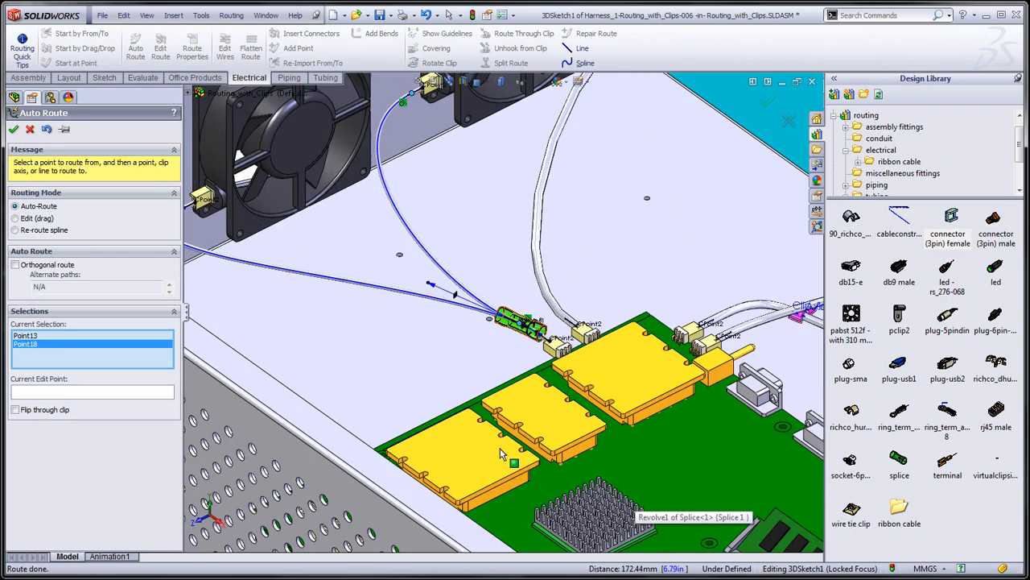
pyautogui.click(13, 130)
# Step: Hide the electronic housing and exit the route sketch to build the harness cables
pyautogui.scroll(-4, 522, 330)
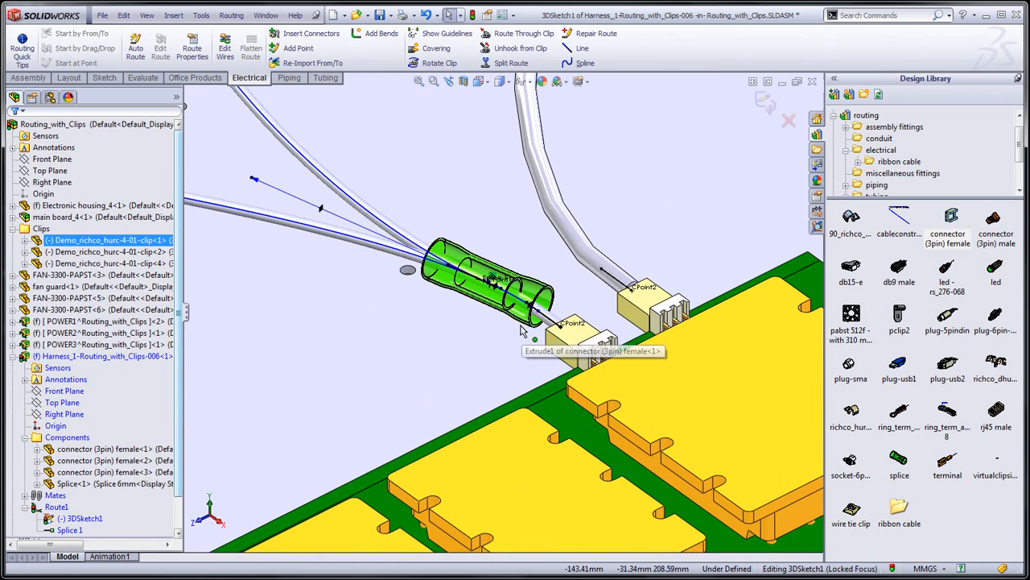
pyautogui.scroll(5, 522, 330)
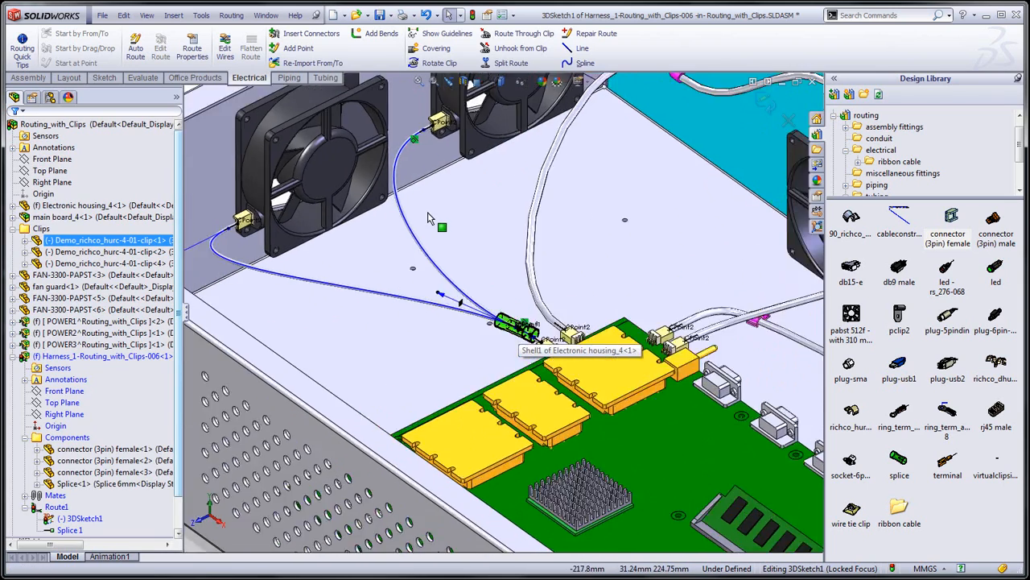
pyautogui.scroll(2, 439, 234)
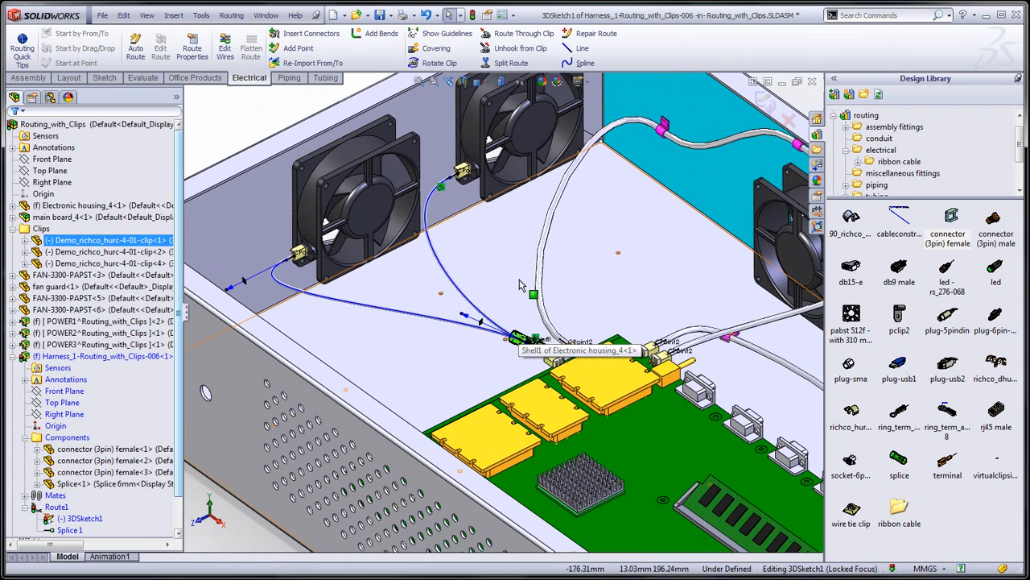
pyautogui.click(517, 284)
pyautogui.press('Tab')
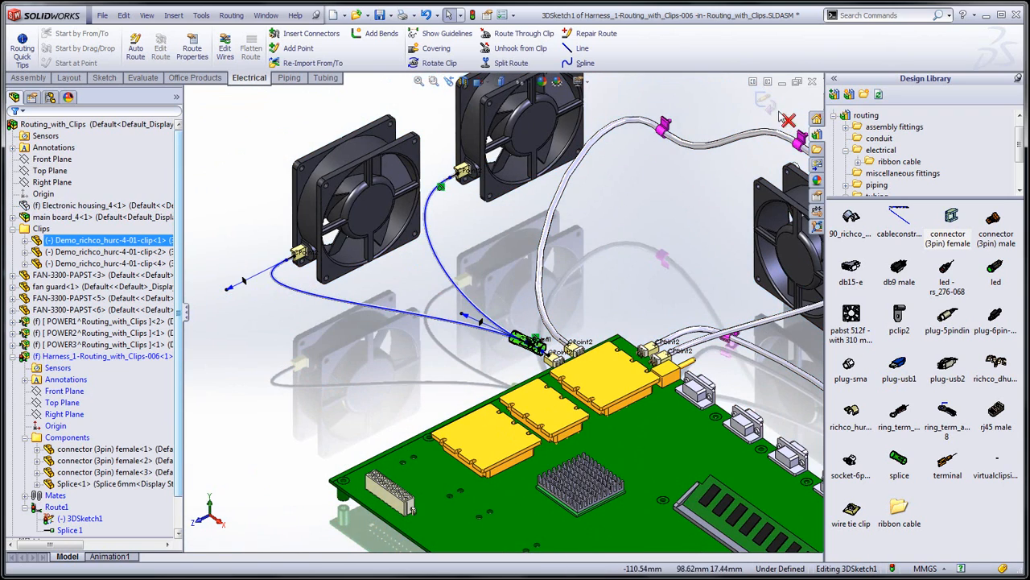
pyautogui.click(763, 103)
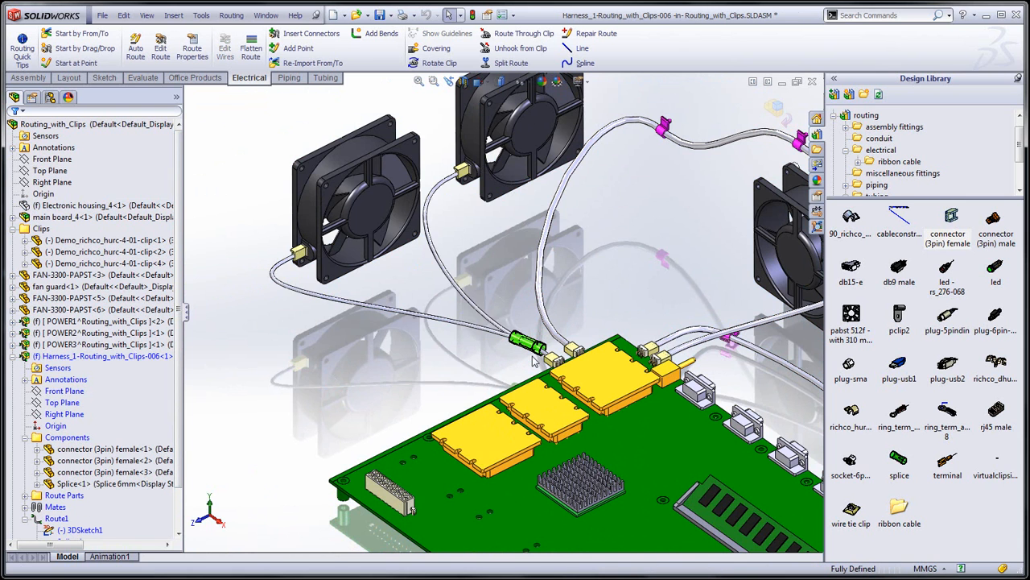
# Step: Hide the splice component and examine where the two fan cables join the board connector's cable
pyautogui.scroll(-5, 521, 351)
pyautogui.click(456, 283)
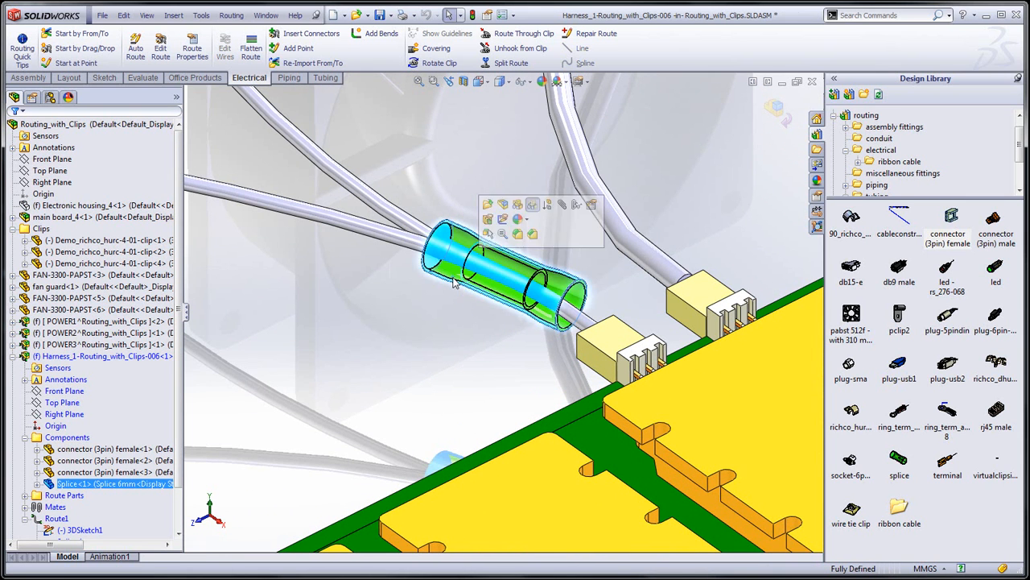
pyautogui.press('Tab')
pyautogui.scroll(-5, 456, 283)
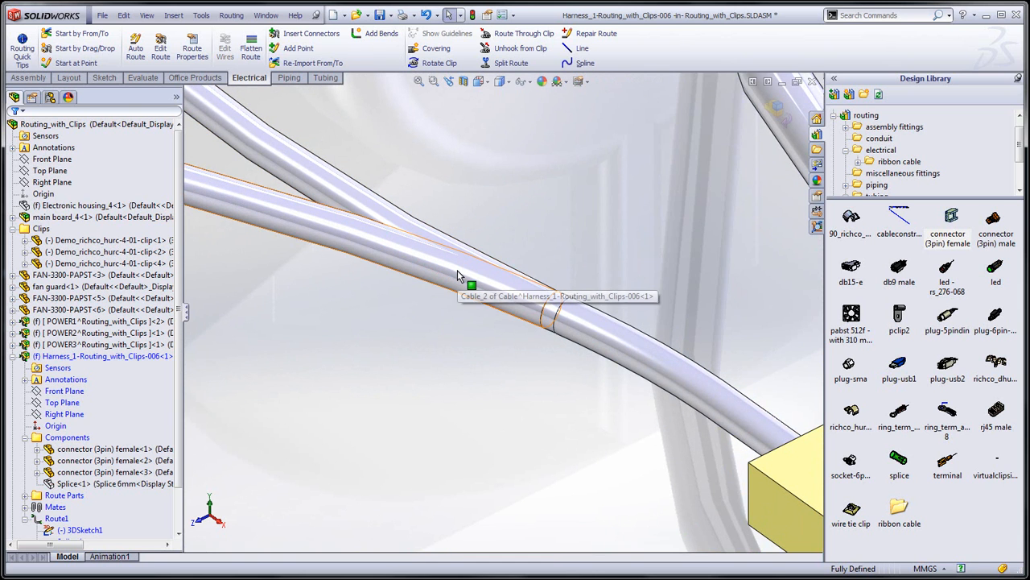
# Step: Show the electronic housing and the splice component again
pyautogui.hotkey('shift', 'Tab')
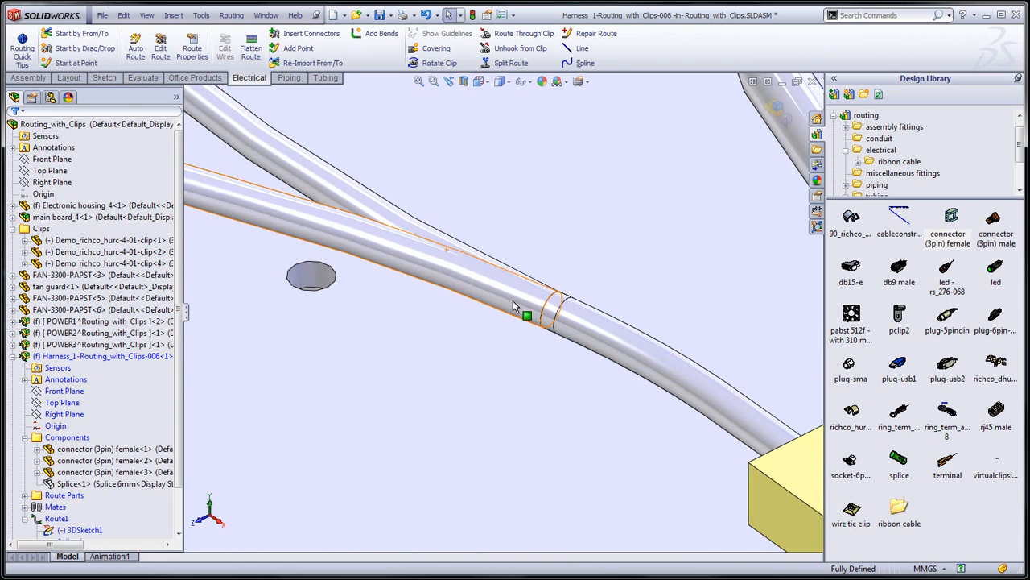
pyautogui.hotkey('shift', 'Tab')
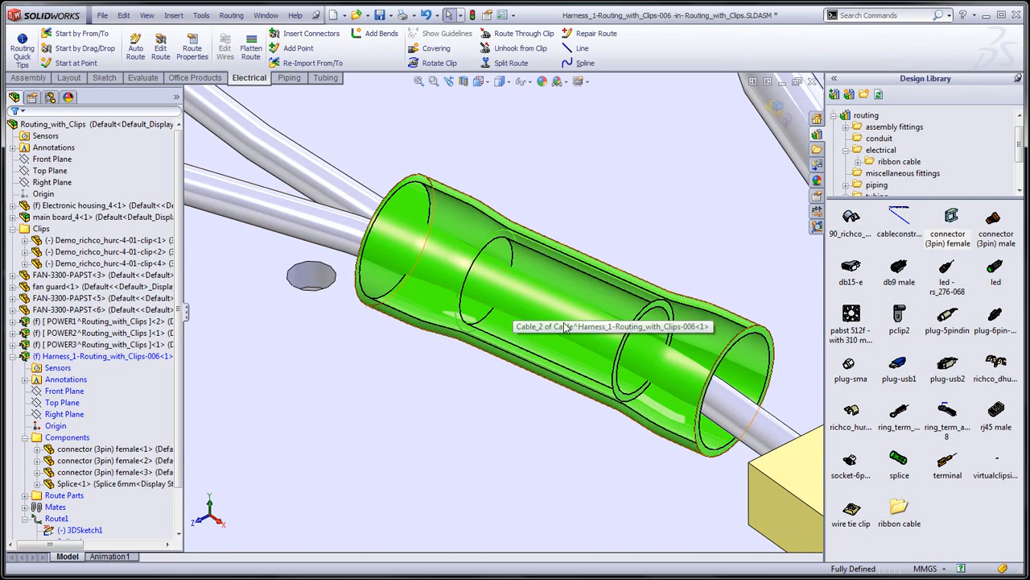
pyautogui.scroll(-4, 533, 326)
pyautogui.scroll(6, 346, 231)
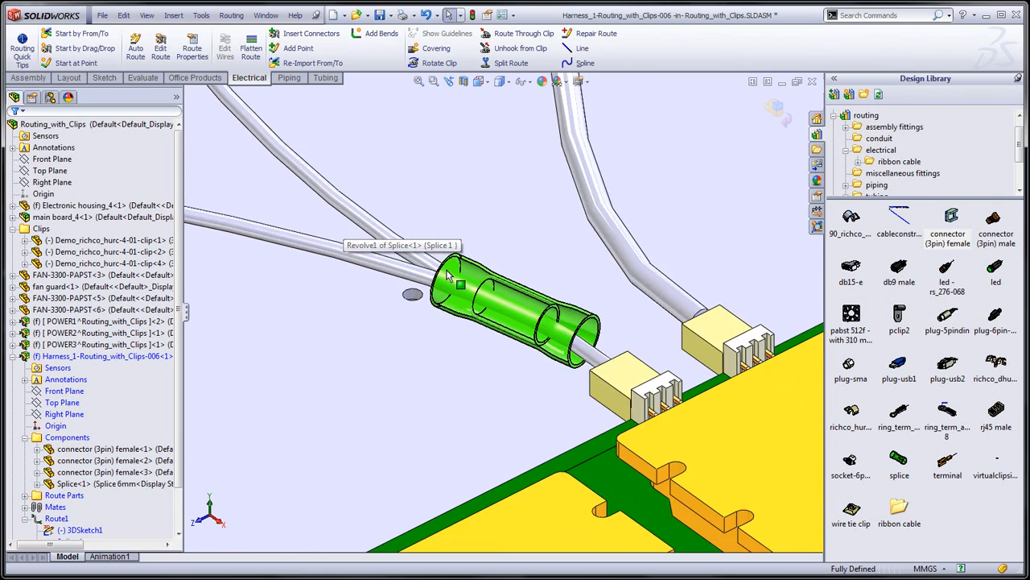
pyautogui.scroll(5, 451, 276)
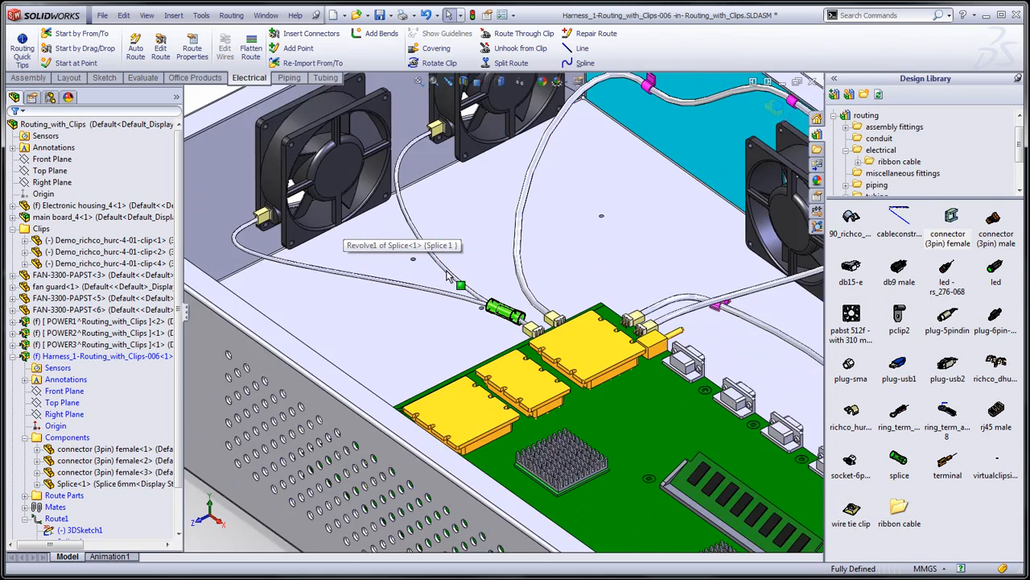
# Step: Reopen the harness route for editing from the cable that leads to the nearest fan
pyautogui.scroll(-2, 459, 332)
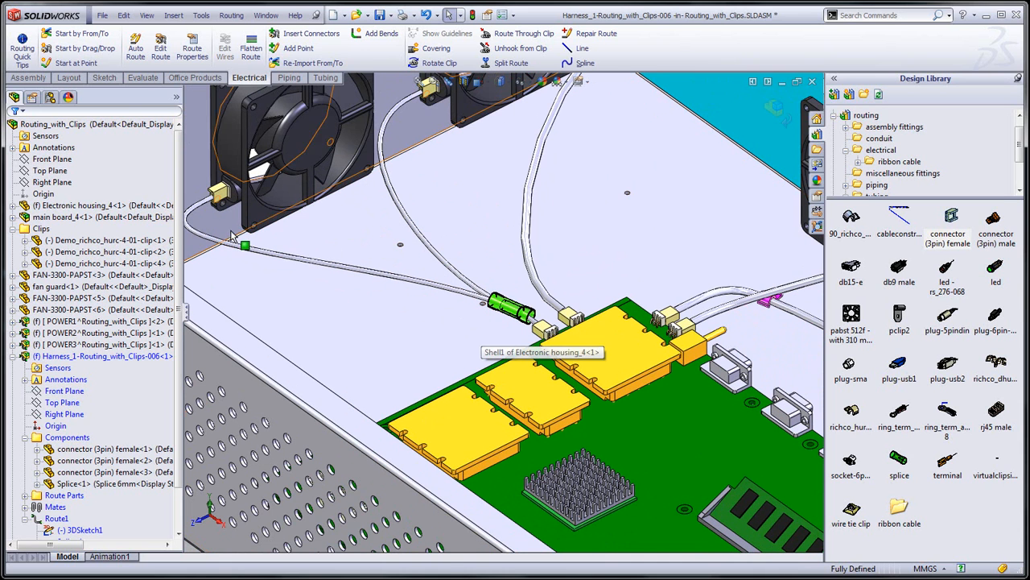
pyautogui.click(258, 258)
pyautogui.rightClick(258, 258)
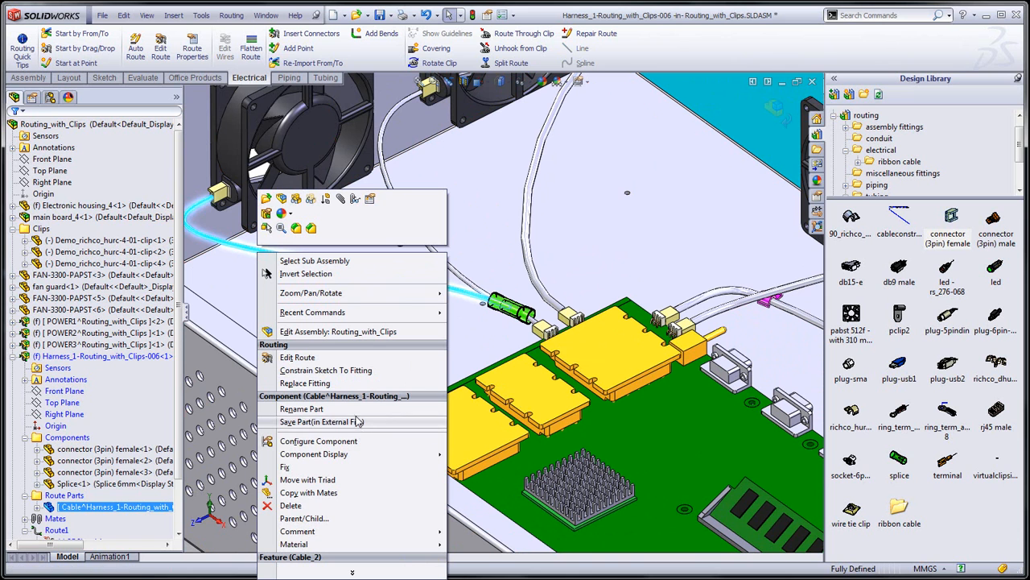
pyautogui.click(294, 357)
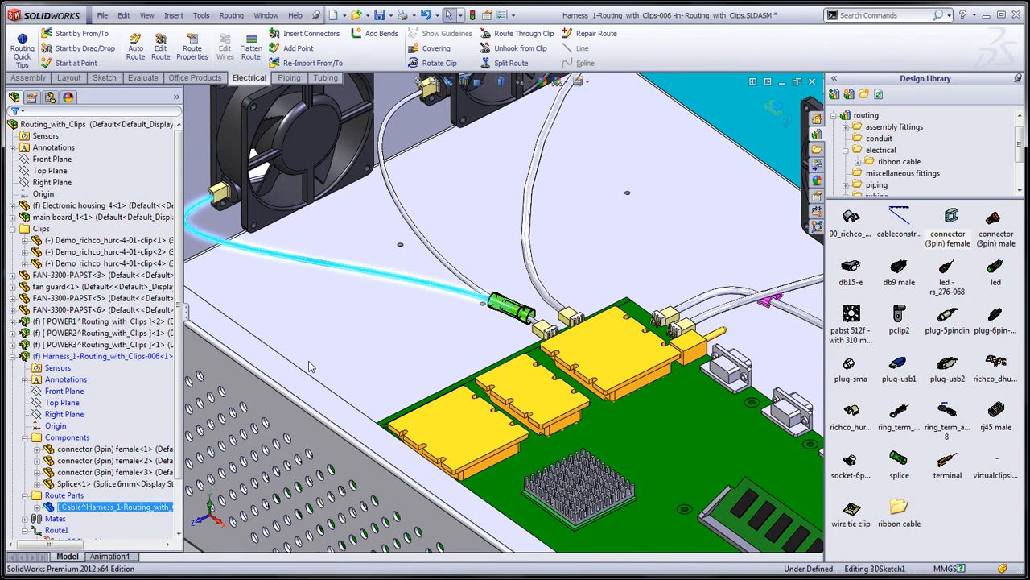
# Step: Examine the route segment properties of the nearest fan's cable and leave them without changes
pyautogui.rightClick(390, 279)
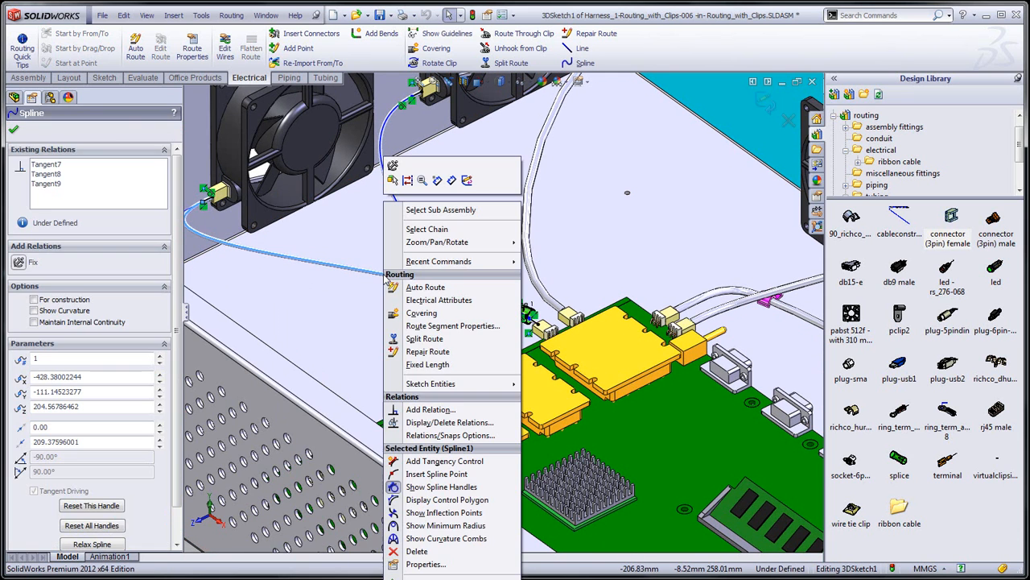
pyautogui.click(447, 326)
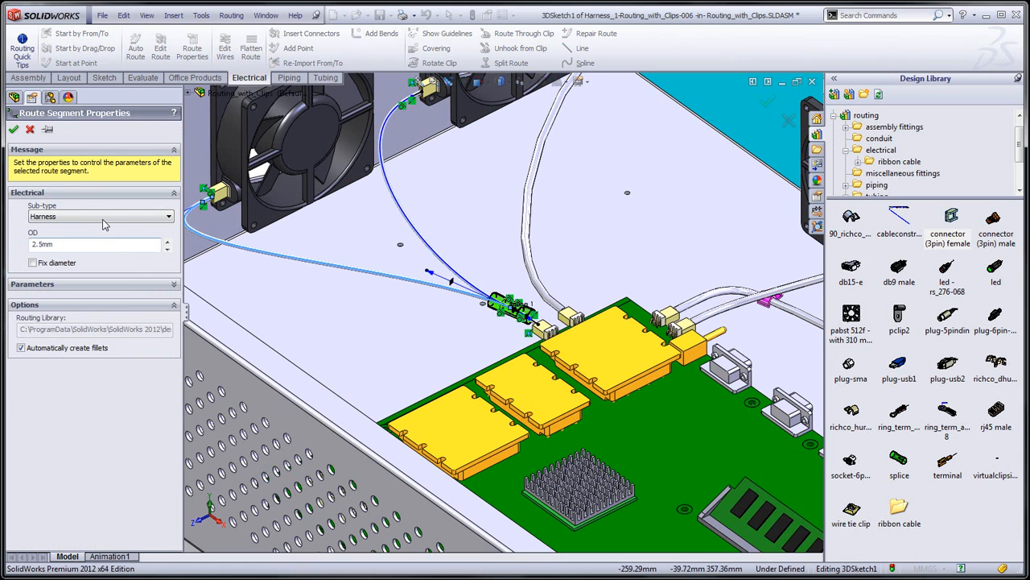
pyautogui.click(30, 129)
# Step: Open the harness wire list and leave it without changes, and examine where the cables meet inside the splice
pyautogui.click(224, 48)
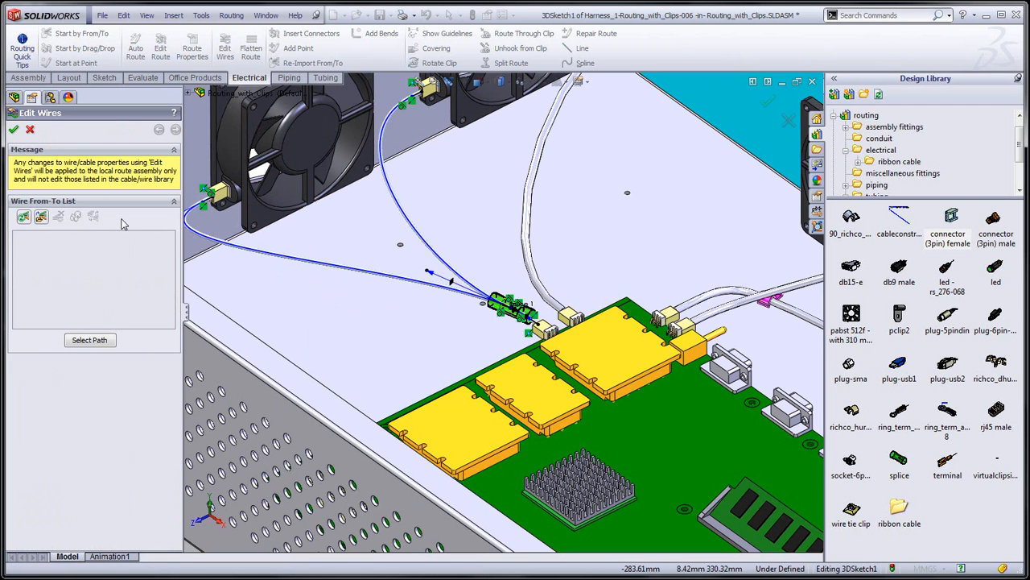
pyautogui.press('Return')
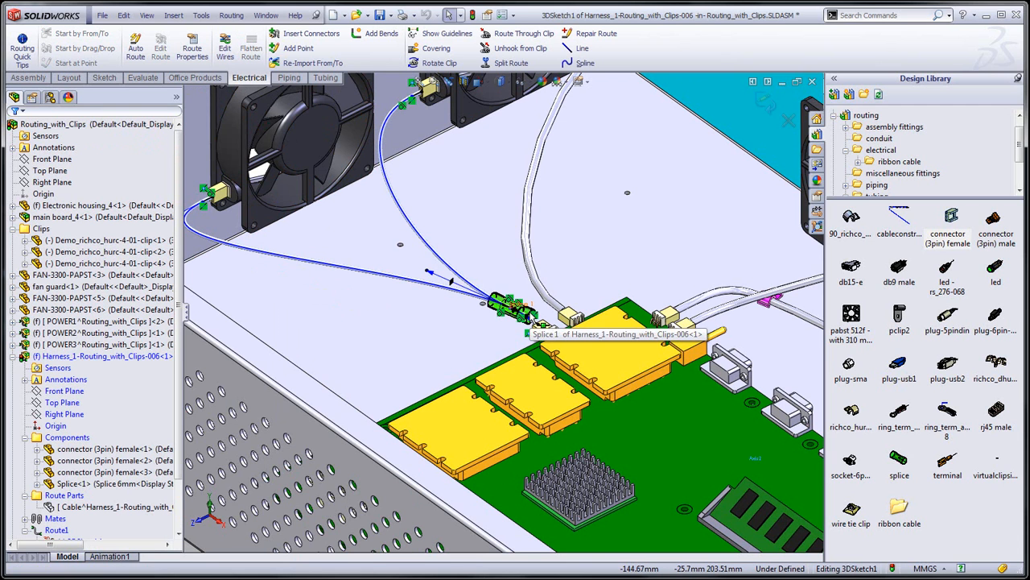
pyautogui.scroll(-6, 523, 322)
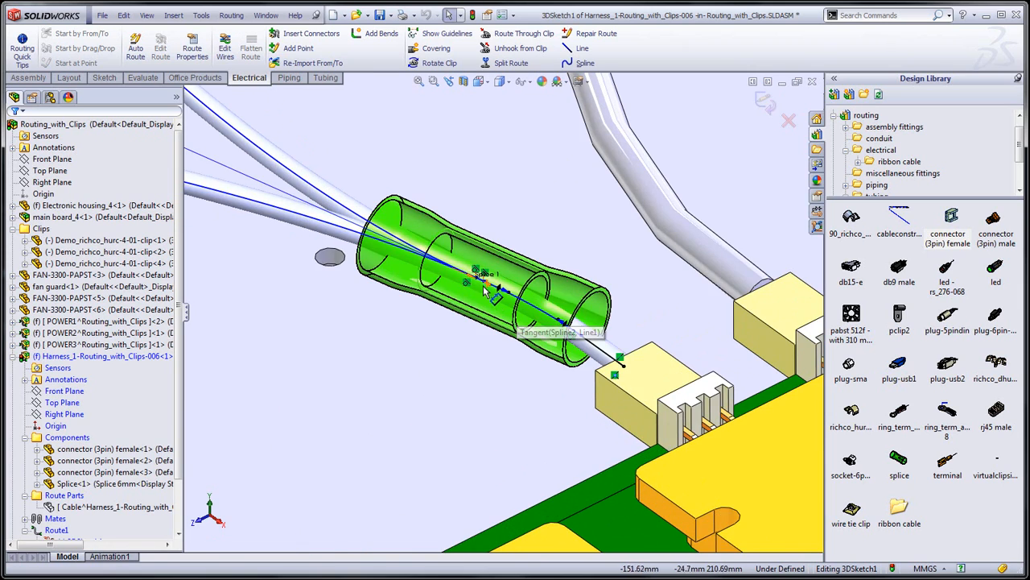
pyautogui.scroll(10, 485, 292)
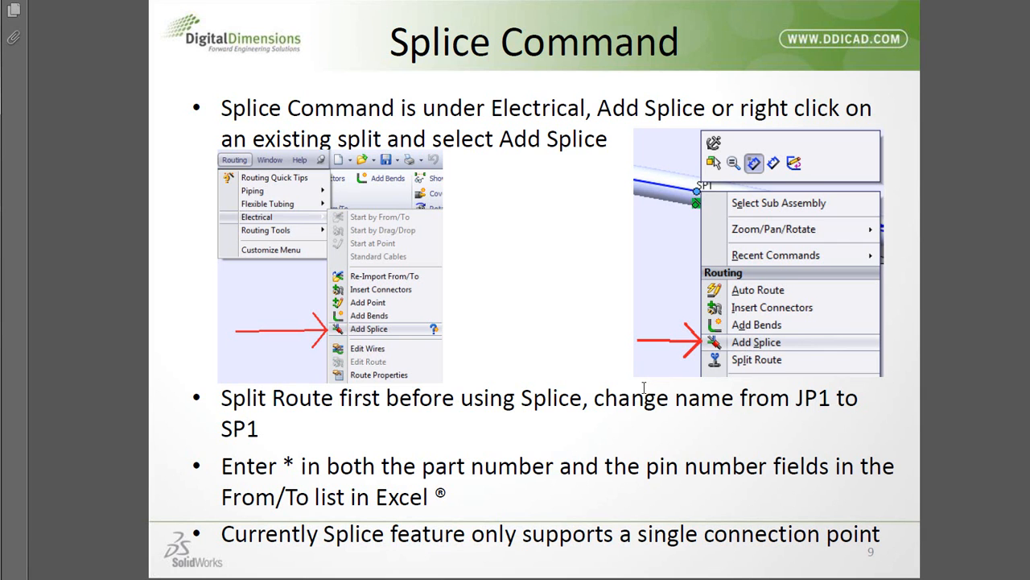
pyautogui.click(644, 388)
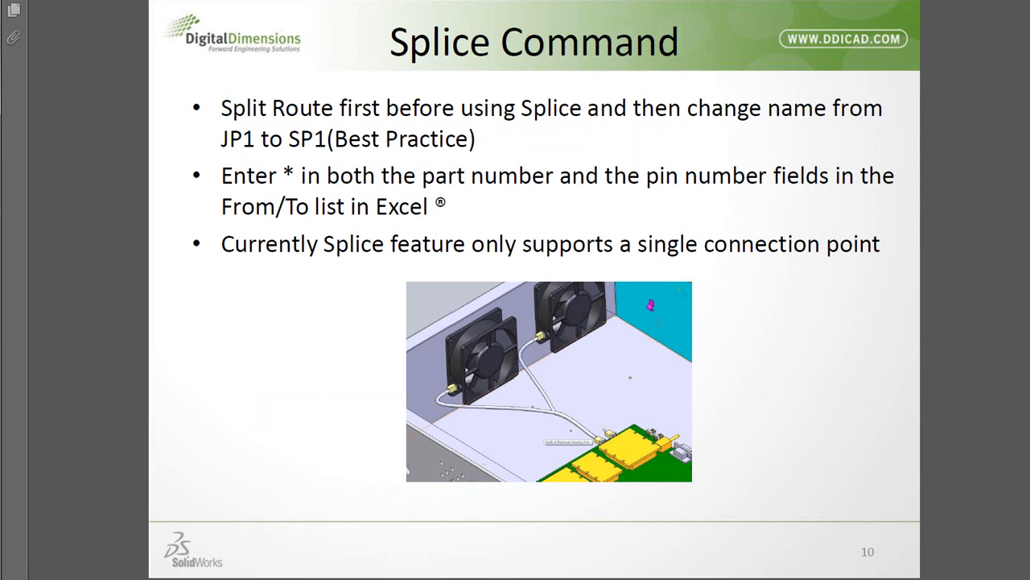
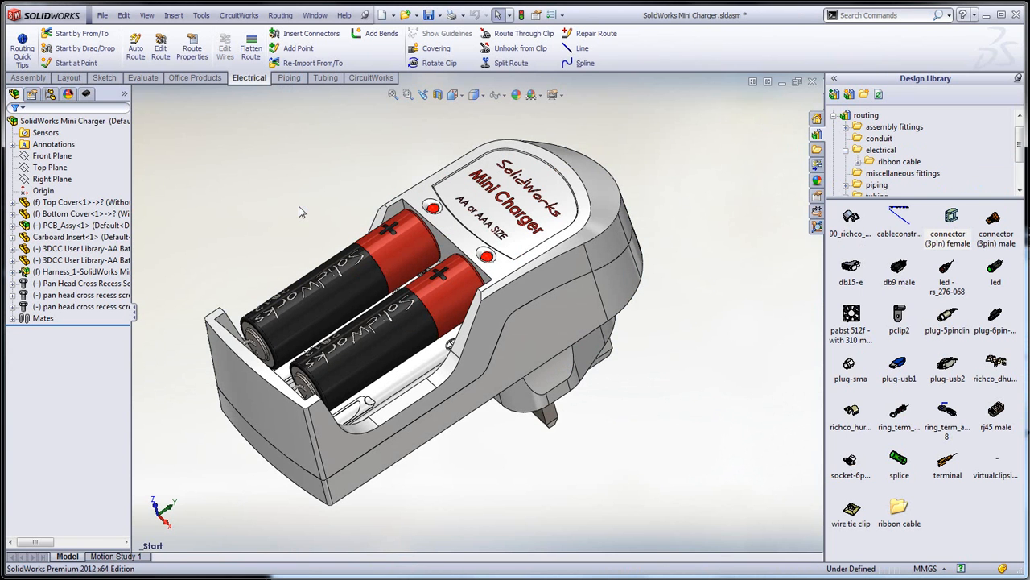
# Step: Open the PCB_Assy subassembly of the Mini Charger in its own window
pyautogui.click(50, 227)
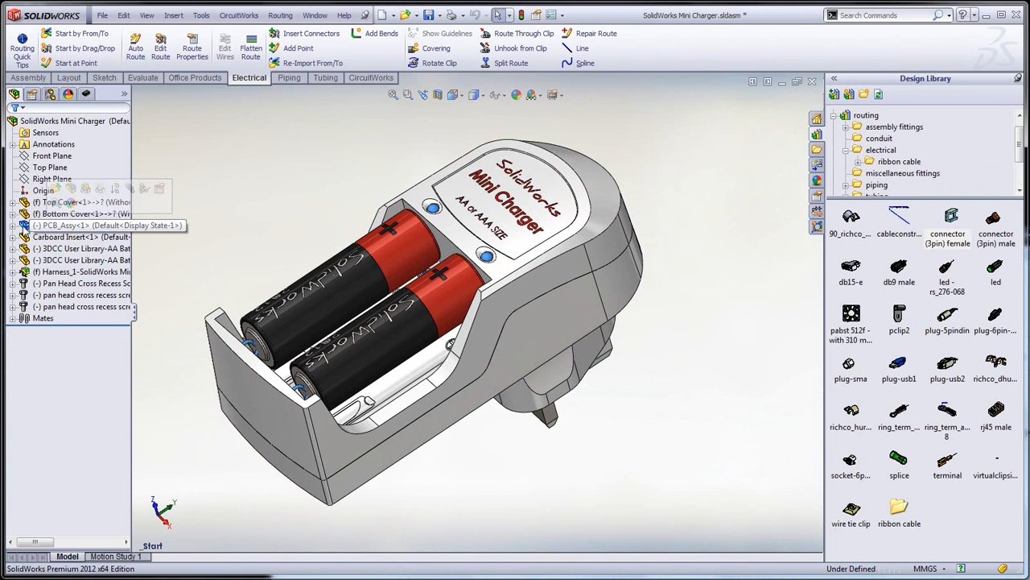
pyautogui.click(14, 227)
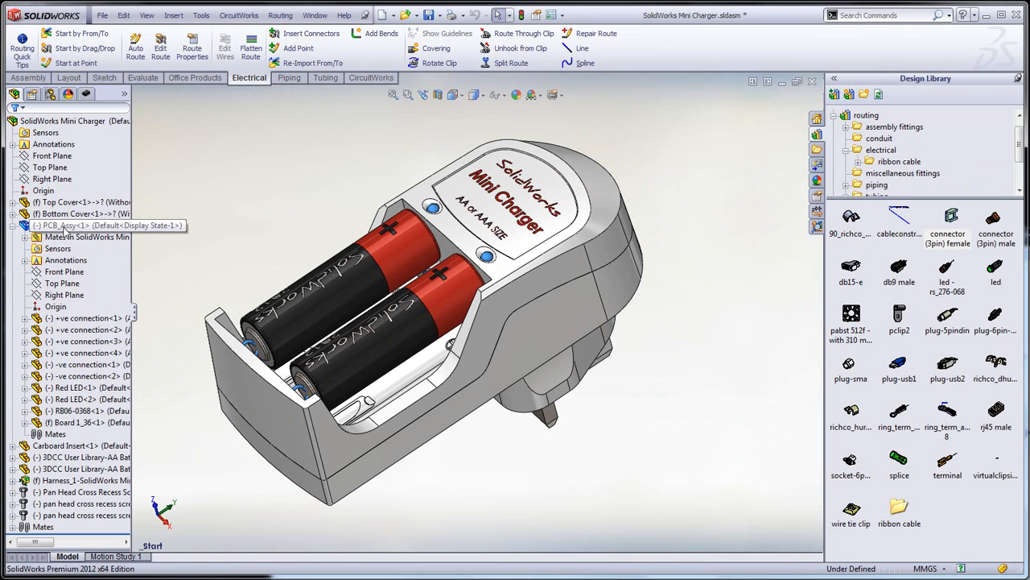
pyautogui.rightClick(70, 228)
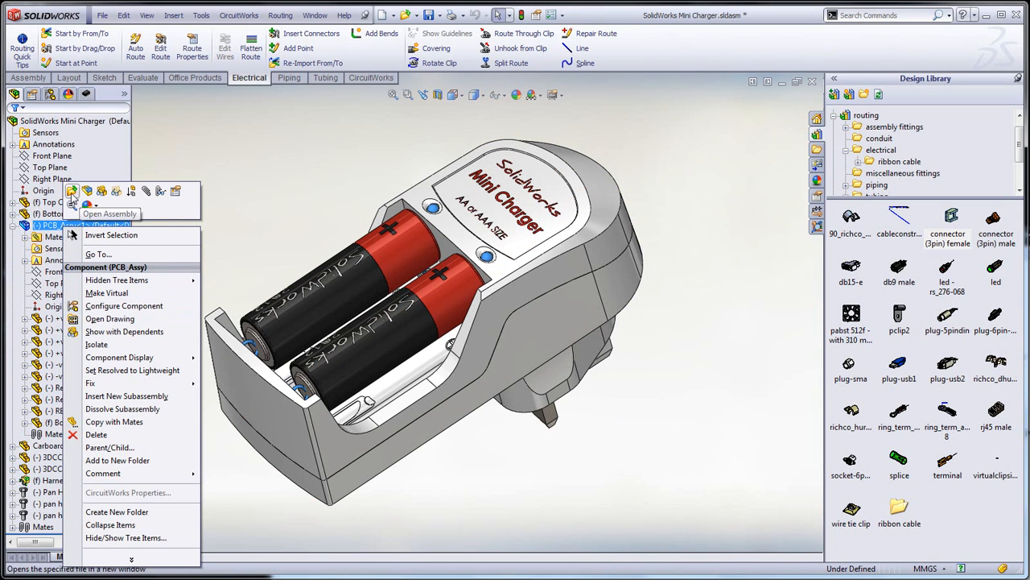
pyautogui.click(71, 191)
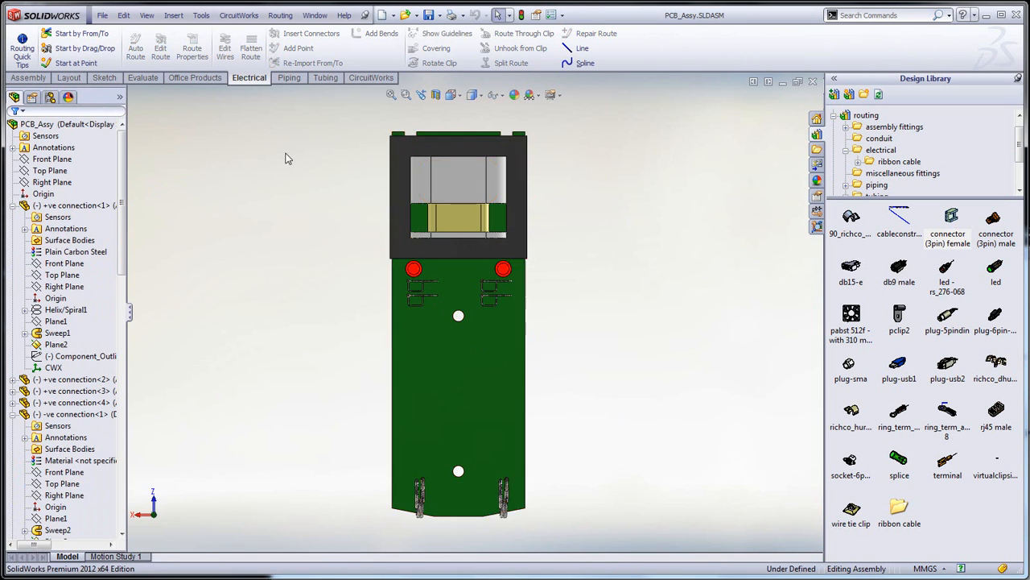
# Step: Check that the CircuitWorks add-in is enabled and export the PCB assembly to CircuitWorks
pyautogui.click(562, 15)
pyautogui.click(581, 56)
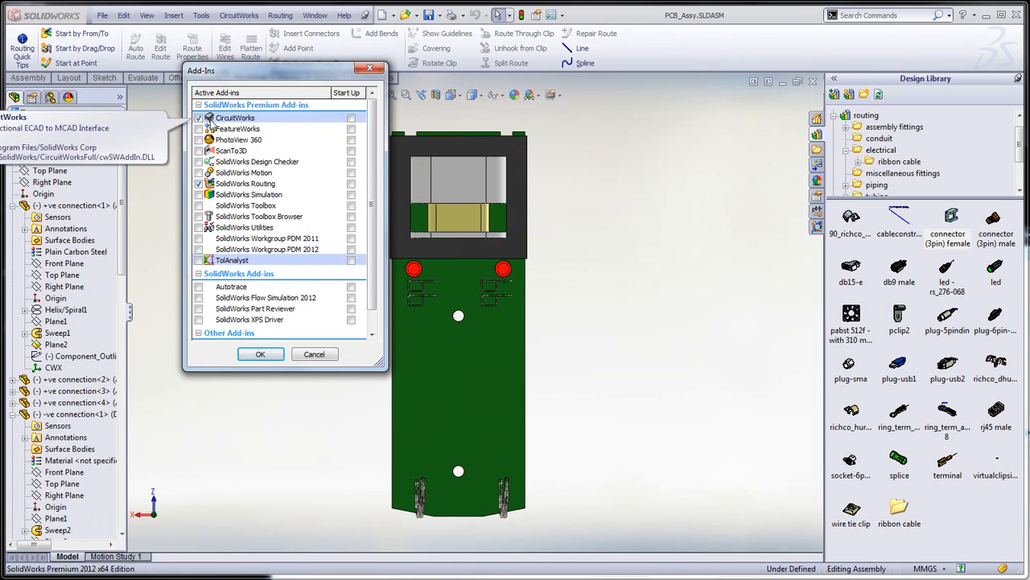
pyautogui.click(259, 354)
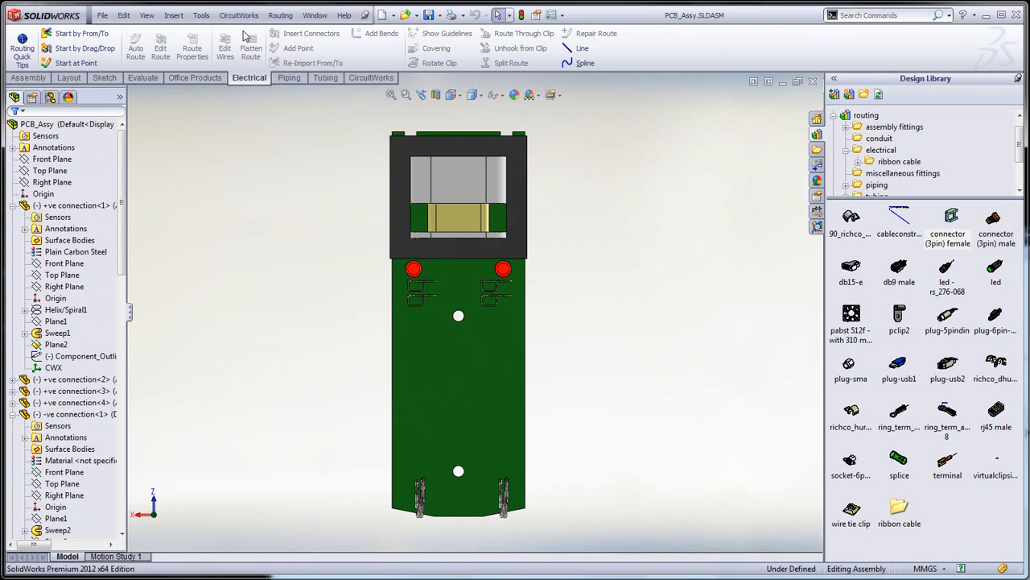
pyautogui.click(236, 16)
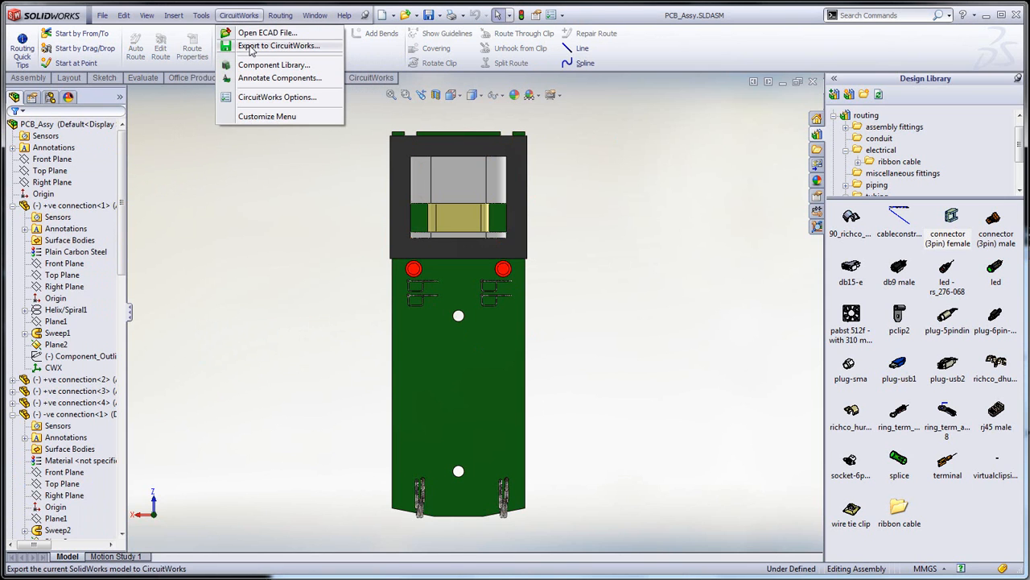
pyautogui.click(252, 46)
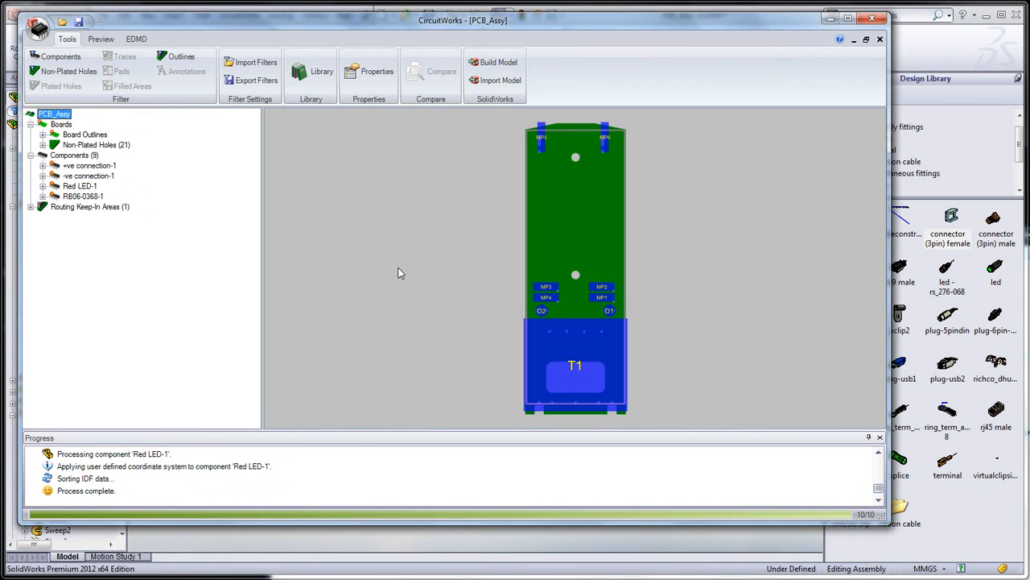
# Step: Synchronize the board with ECAD, sending the new MCAD_baseline.idx message with the note "New Charger PCB"
pyautogui.click(136, 40)
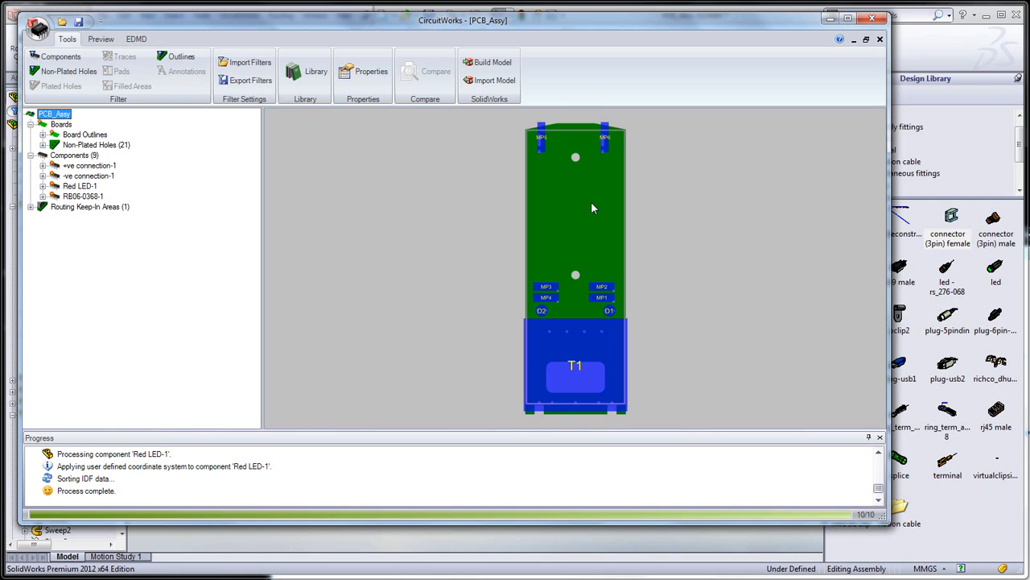
pyautogui.click(135, 40)
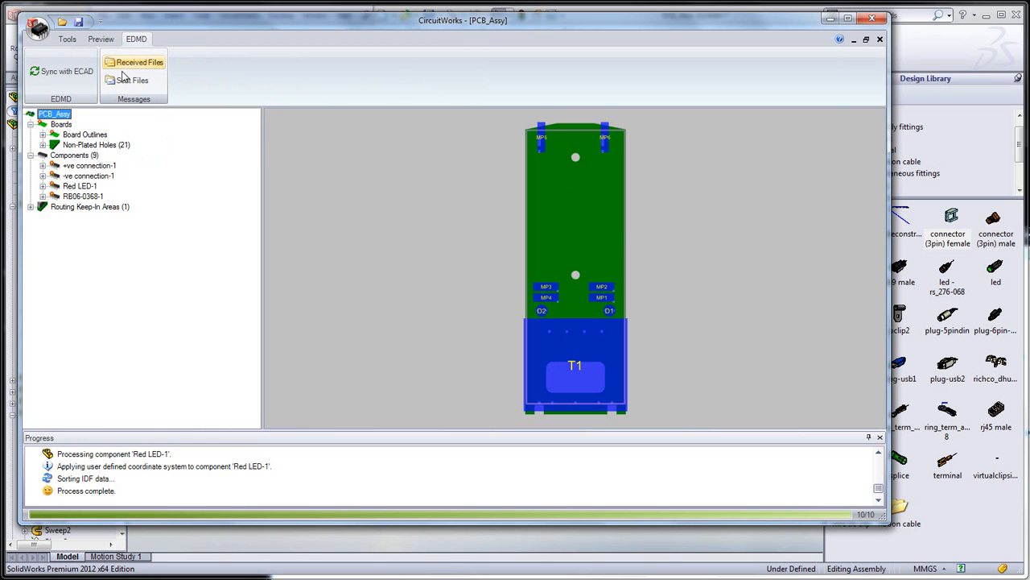
pyautogui.click(58, 72)
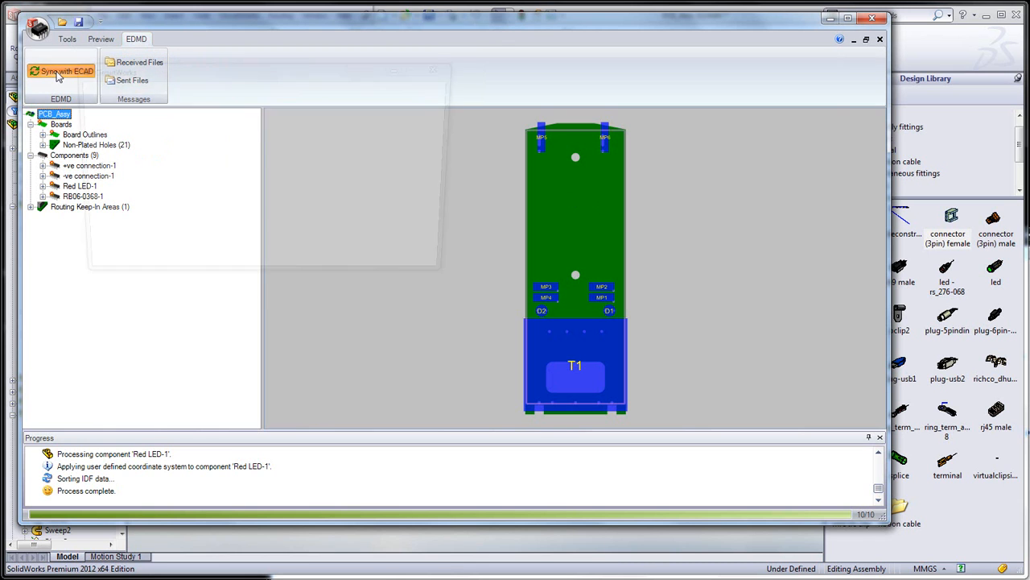
pyautogui.click(217, 154)
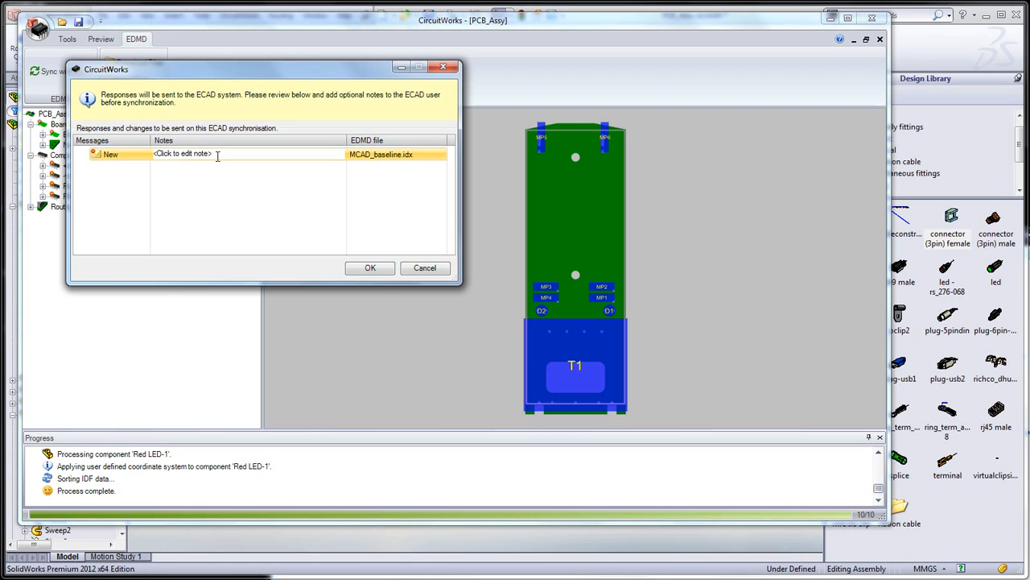
pyautogui.press('BackSpace')
pyautogui.press('BackSpace')
pyautogui.press('BackSpace')
pyautogui.press('BackSpace')
pyautogui.press('BackSpace')
pyautogui.press('BackSpace')
pyautogui.press('BackSpace')
pyautogui.press('BackSpace')
pyautogui.press('BackSpace')
pyautogui.press('BackSpace')
pyautogui.press('BackSpace')
pyautogui.press('BackSpace')
pyautogui.press('BackSpace')
pyautogui.press('BackSpace')
pyautogui.press('BackSpace')
pyautogui.press('BackSpace')
pyautogui.press('BackSpace')
pyautogui.press('BackSpace')
pyautogui.press('BackSpace')
pyautogui.write('nNew Charhe')
pyautogui.press('BackSpace')
pyautogui.press('BackSpace')
pyautogui.press('BackSpace')
pyautogui.press('BackSpace')
pyautogui.write('rger PCB')
pyautogui.click(367, 271)
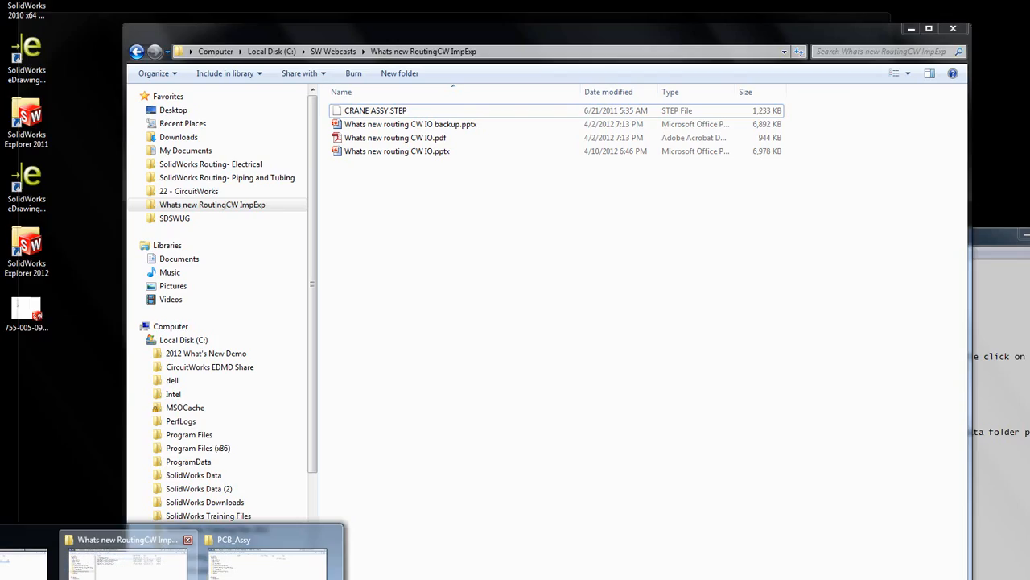
# Step: Run the 1 - ECAD_Change.bat file from the 22 - CircuitWorks folder and reload the board with the received ECAD change
pyautogui.click(129, 567)
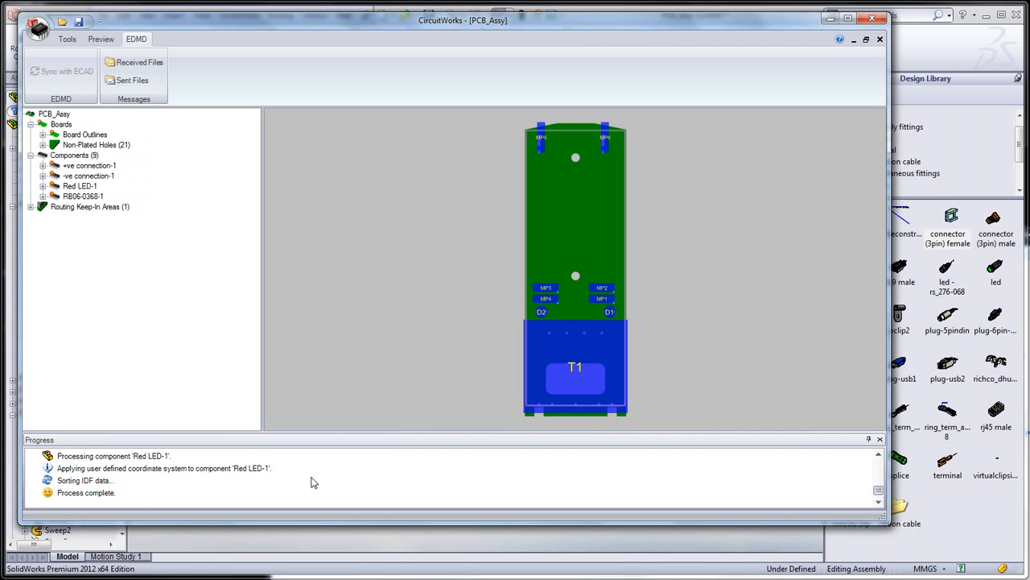
pyautogui.click(910, 30)
pyautogui.click(129, 578)
pyautogui.click(33, 569)
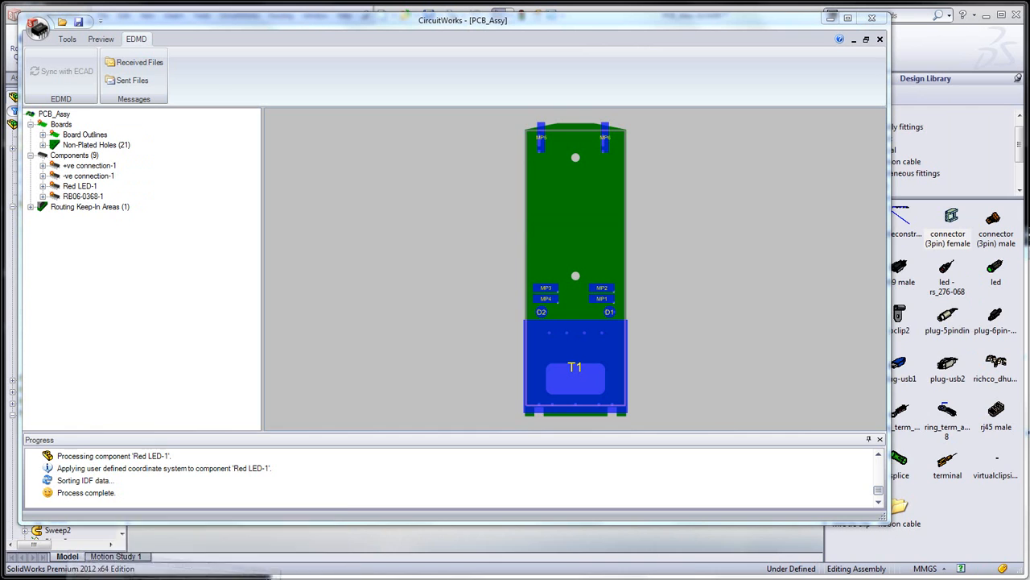
pyautogui.press('BackSpace')
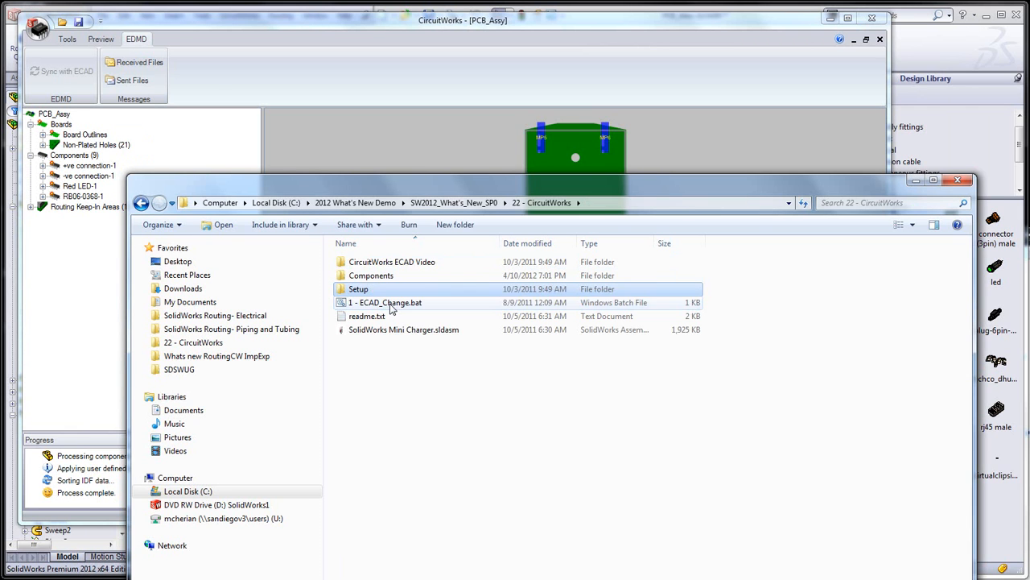
pyautogui.doubleClick(390, 304)
pyautogui.moveTo(616, 191); pyautogui.dragTo(546, 569)
pyautogui.click(428, 305)
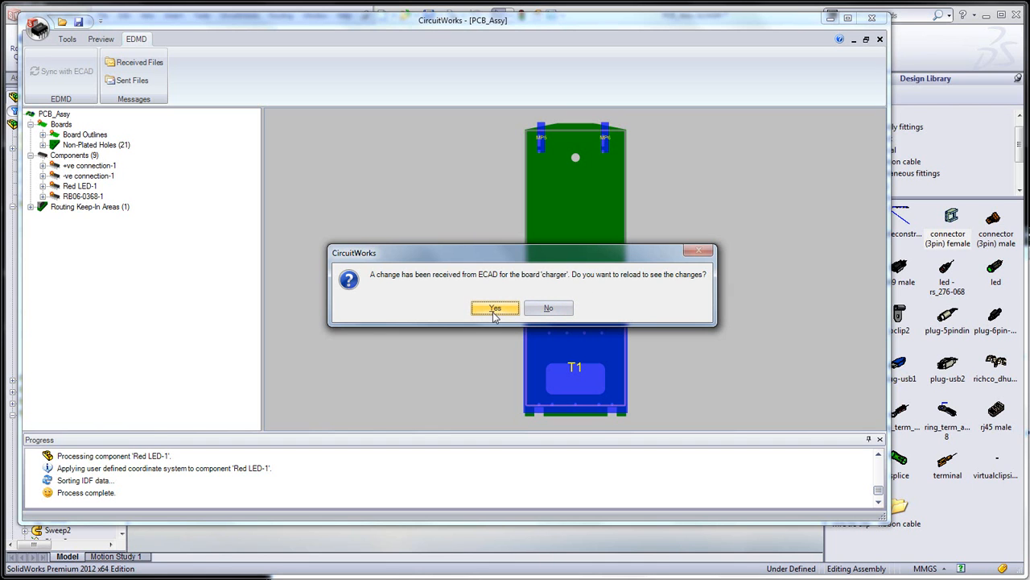
pyautogui.click(495, 310)
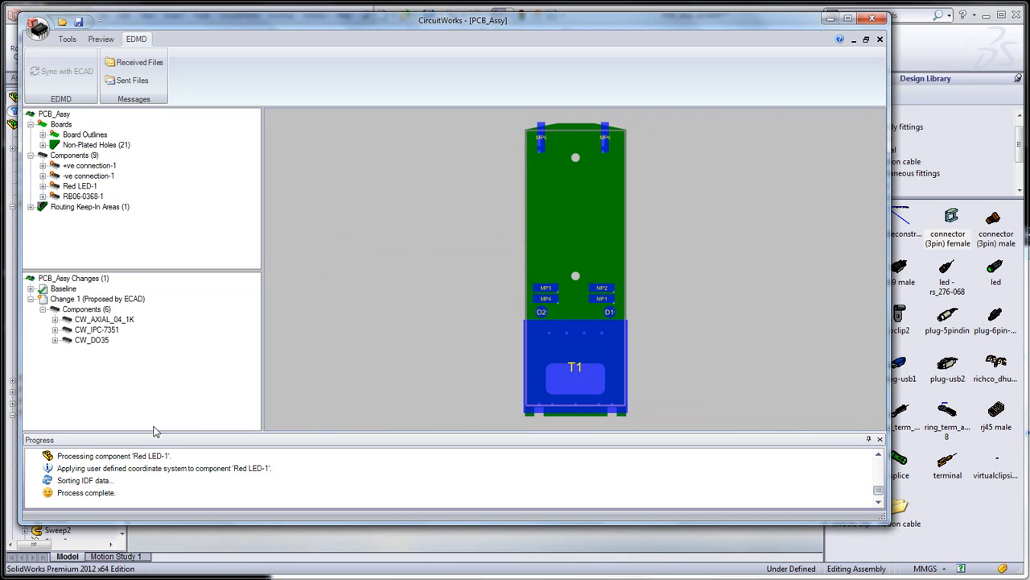
# Step: Try to open the changes_00.idx change message from the received files of the PCB_Assy board
pyautogui.click(139, 69)
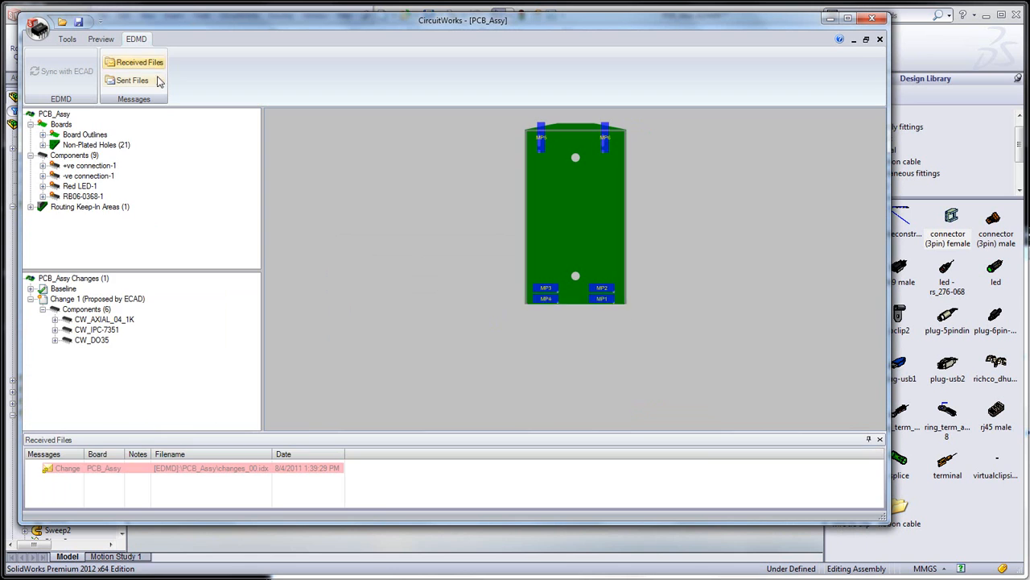
pyautogui.click(184, 472)
pyautogui.rightClick(183, 472)
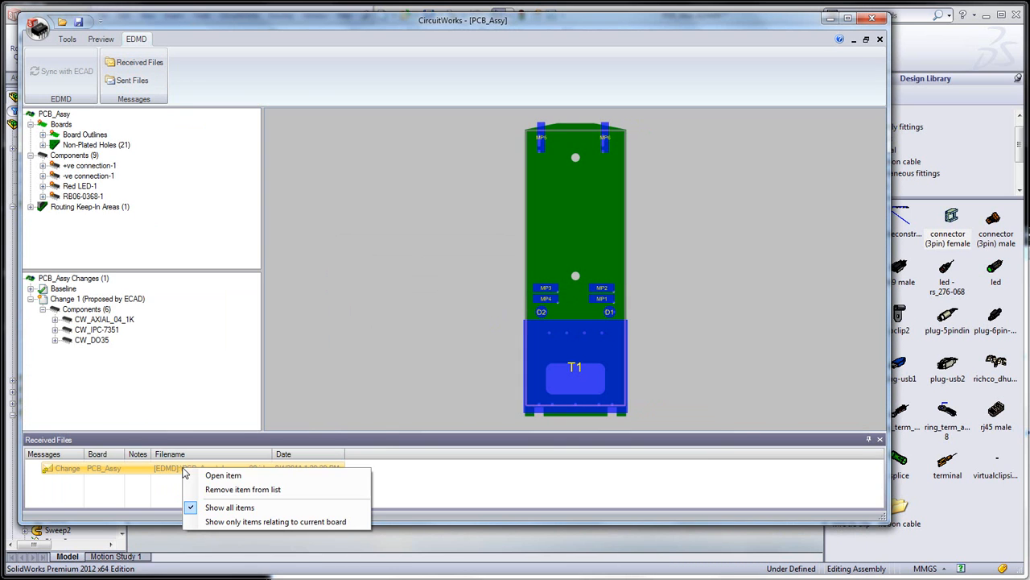
pyautogui.click(226, 477)
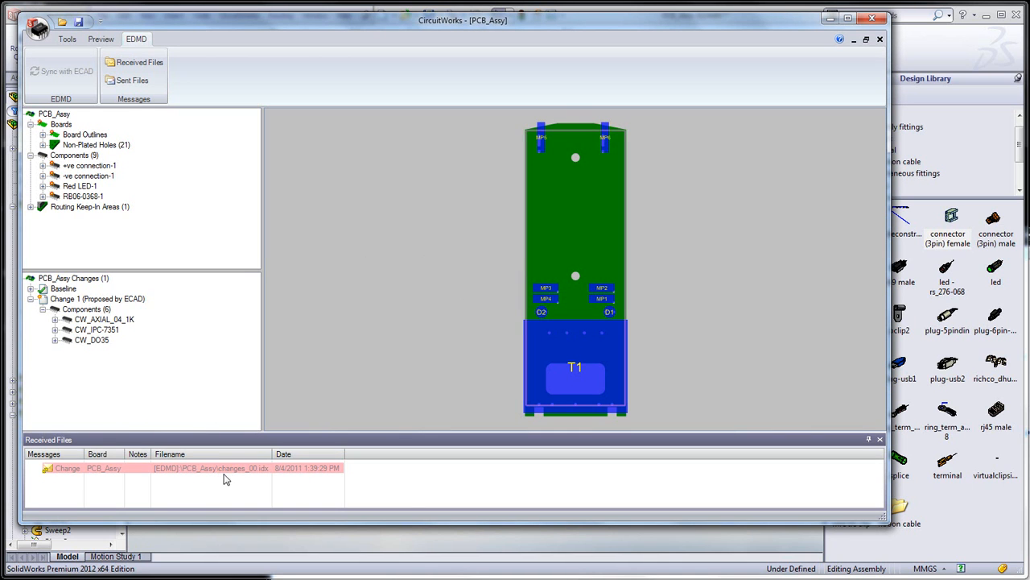
pyautogui.rightClick(228, 470)
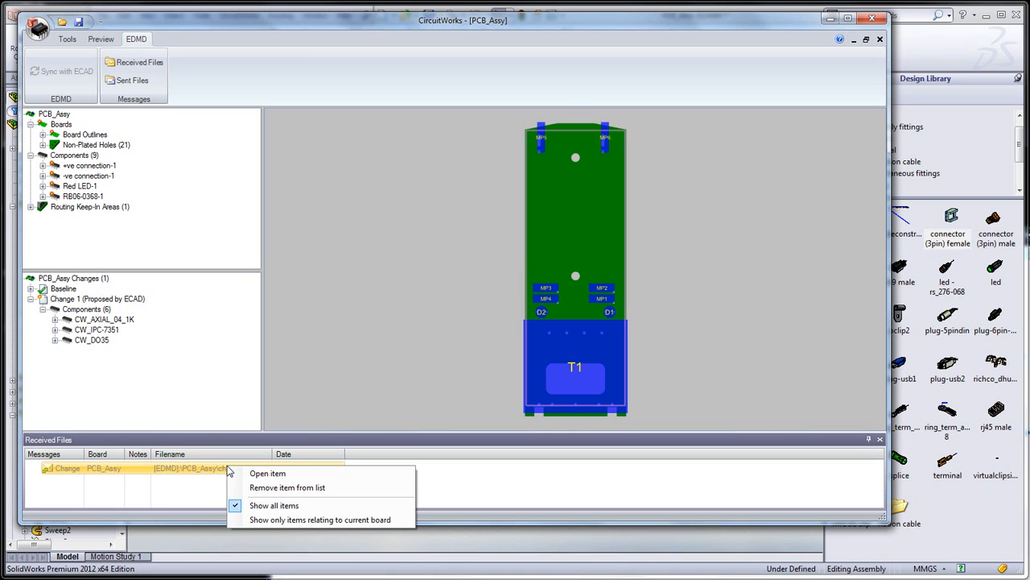
pyautogui.click(268, 475)
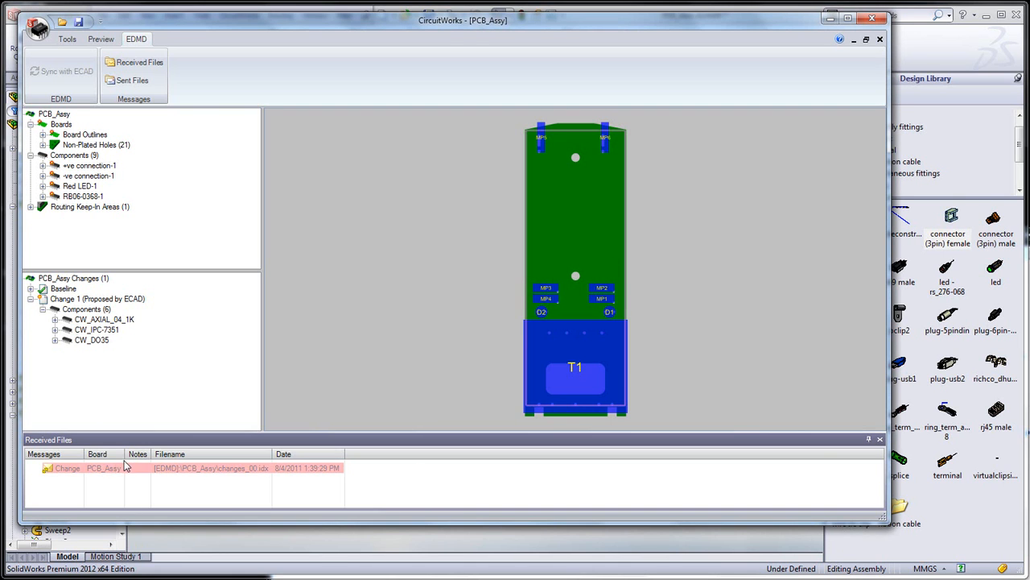
pyautogui.doubleClick(49, 473)
pyautogui.rightClick(187, 472)
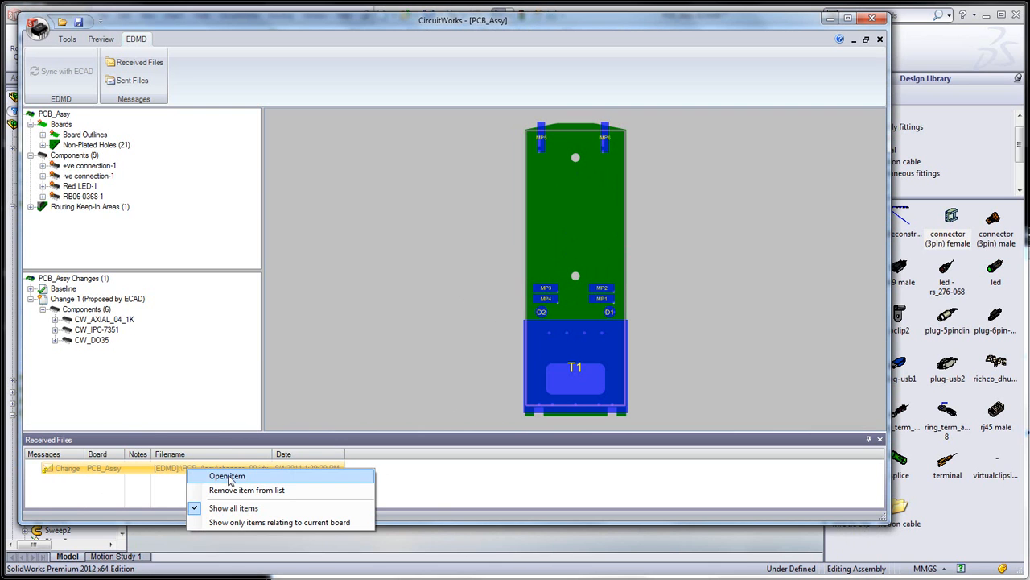
pyautogui.click(228, 475)
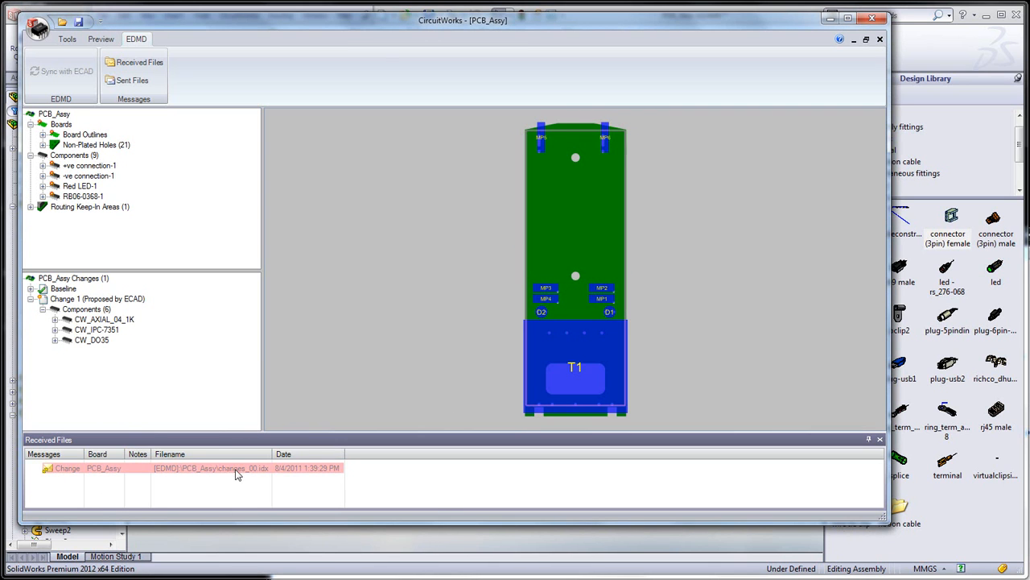
pyautogui.rightClick(236, 475)
pyautogui.click(266, 475)
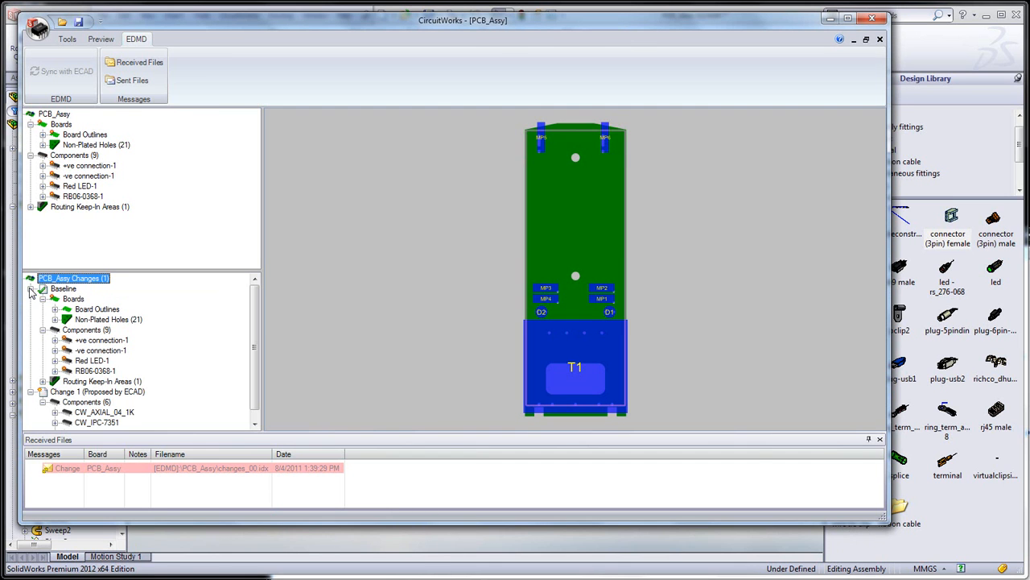
# Step: Accept Change 1 proposed by ECAD for the board
pyautogui.click(97, 393)
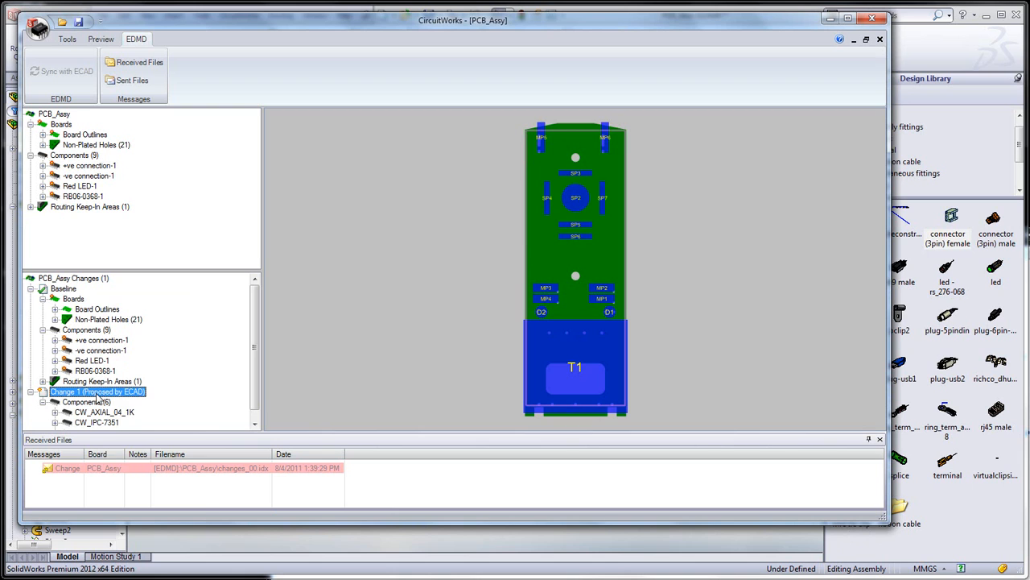
pyautogui.rightClick(98, 397)
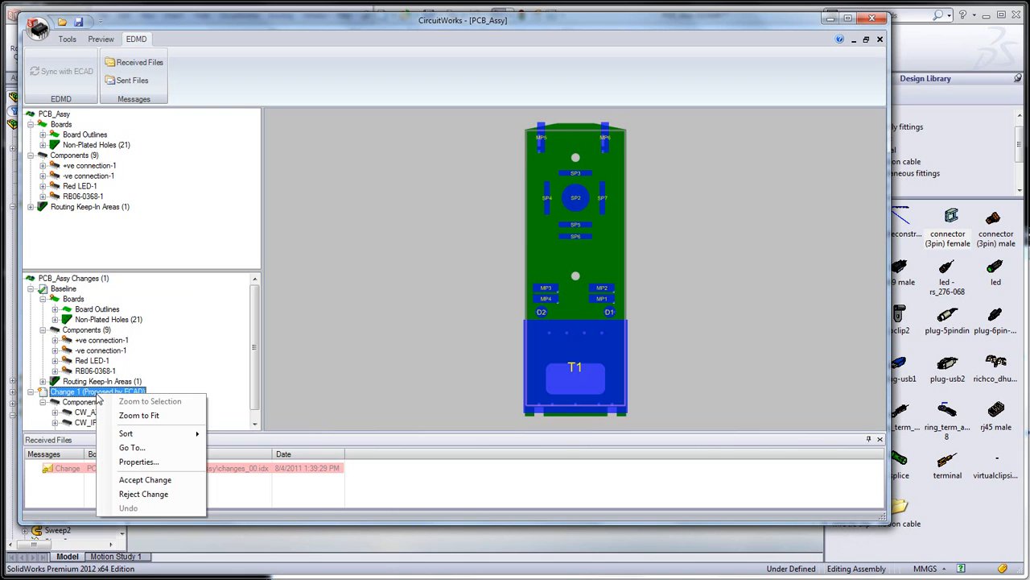
pyautogui.click(145, 479)
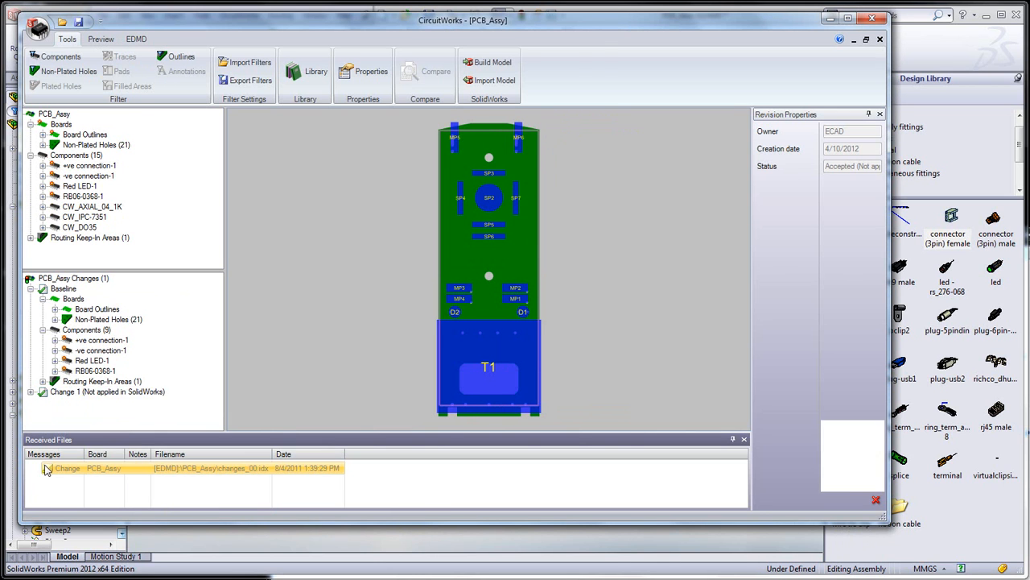
# Step: Examine the components in Change 1 on the board: CW_AXIAL_04_1K, CW_IPC-7351 and CW_DO35
pyautogui.click(32, 298)
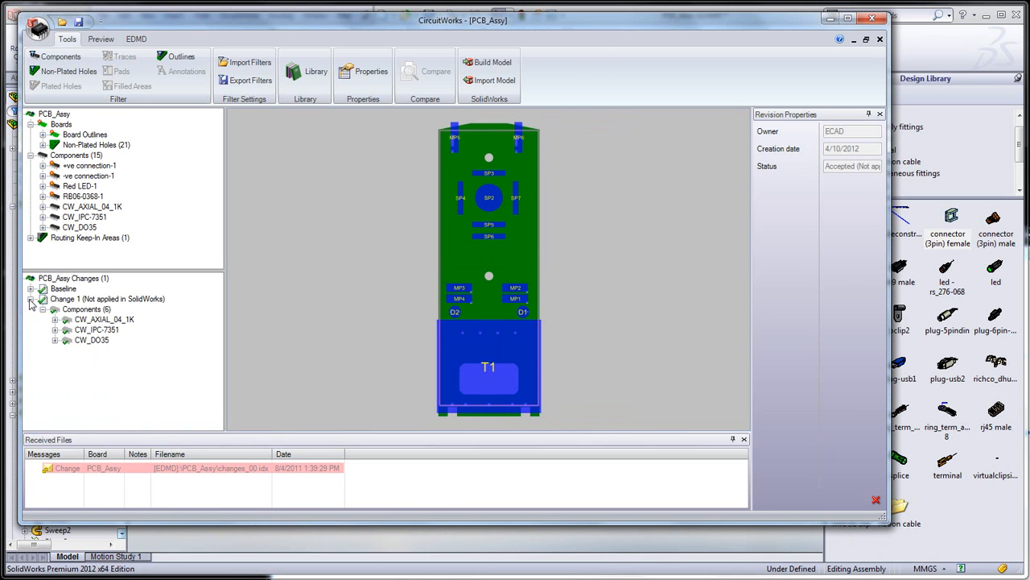
pyautogui.click(103, 320)
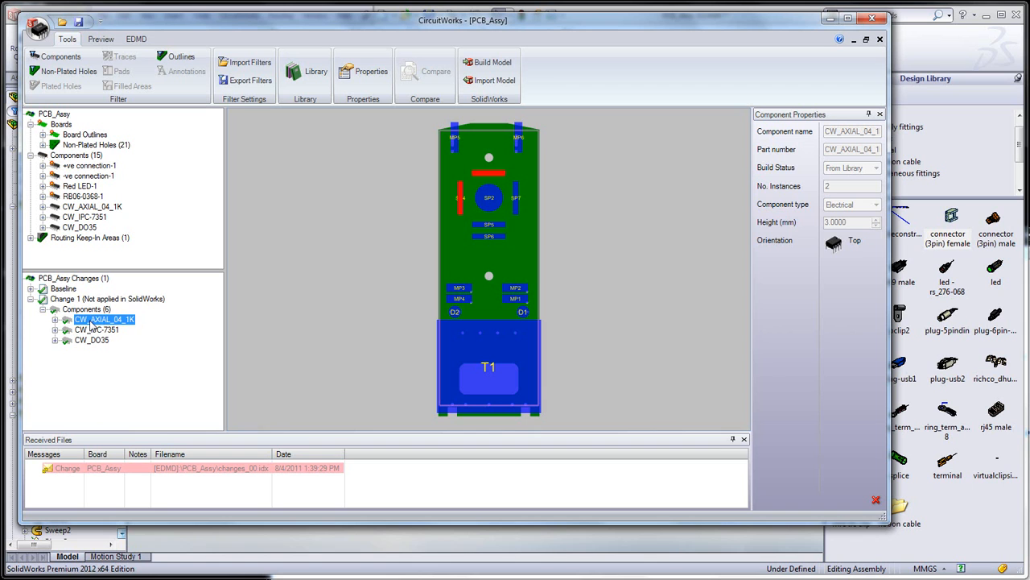
pyautogui.click(88, 330)
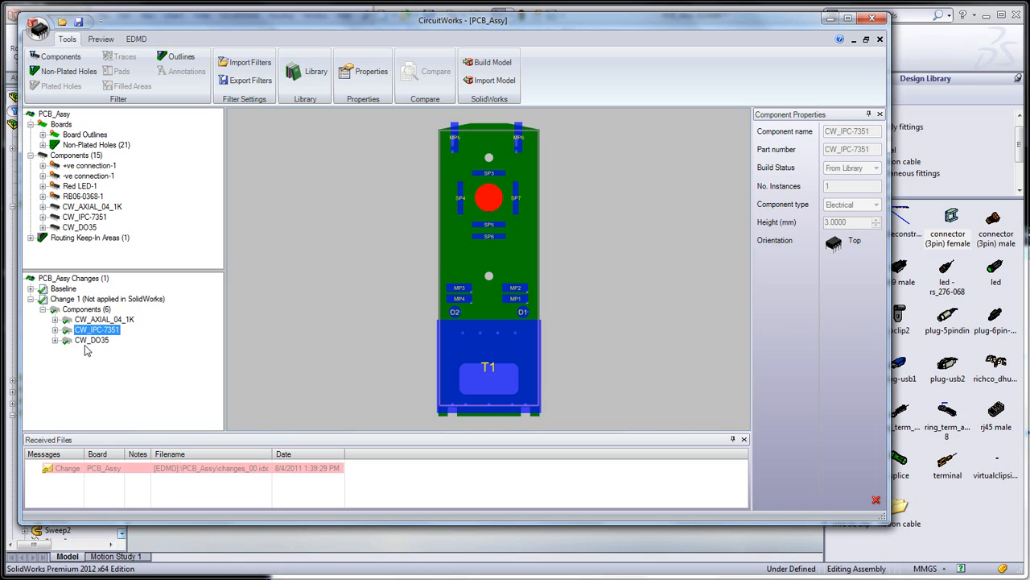
pyautogui.click(89, 340)
pyautogui.rightClick(88, 342)
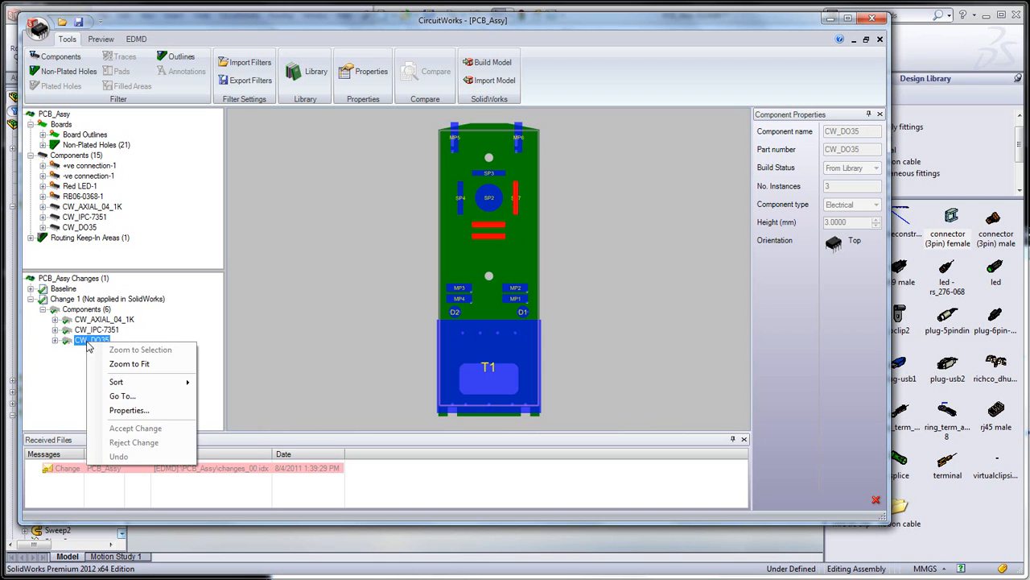
pyautogui.click(90, 329)
pyautogui.click(92, 320)
pyautogui.rightClick(92, 321)
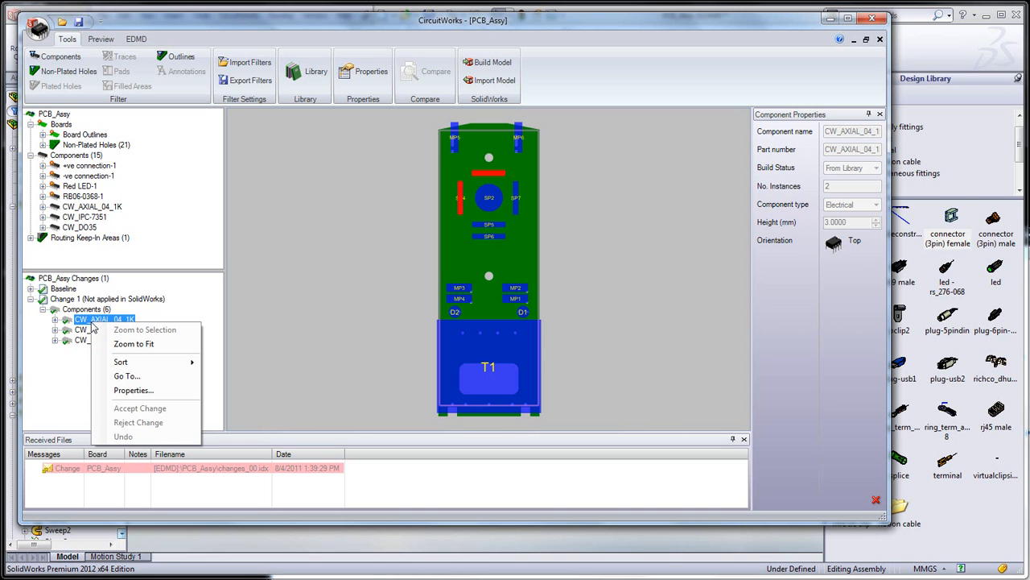
pyautogui.click(89, 331)
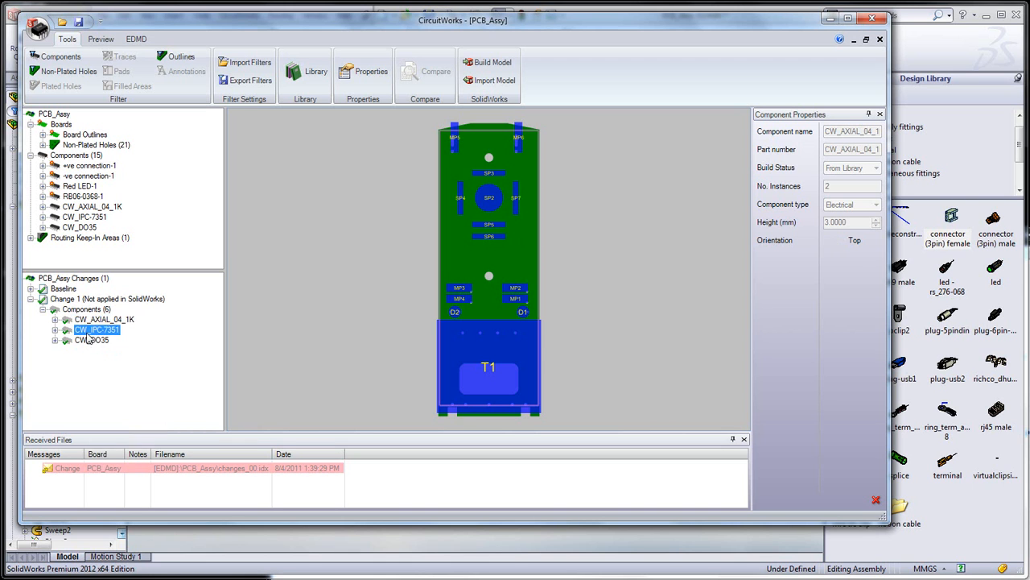
pyautogui.click(84, 341)
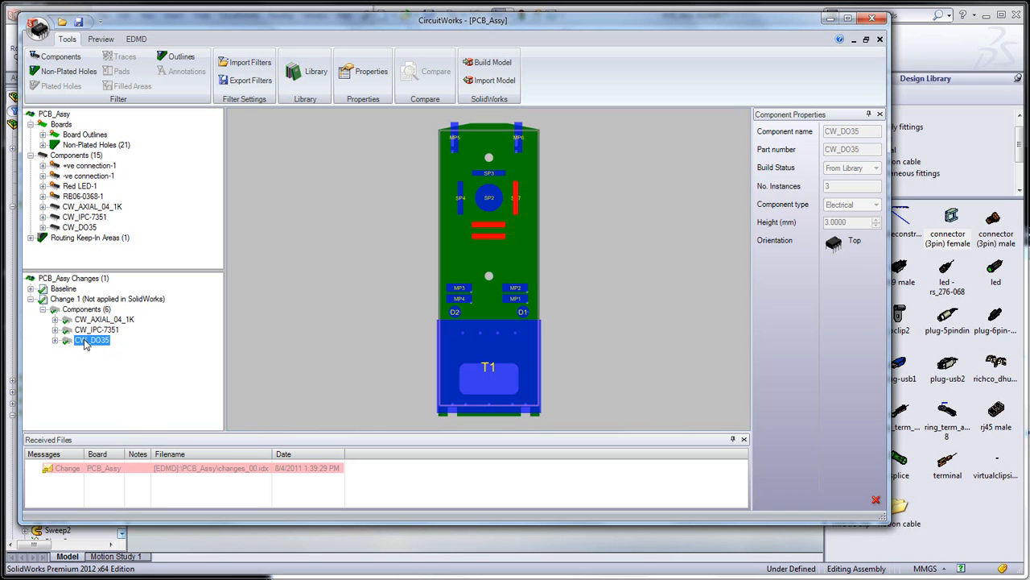
pyautogui.click(84, 311)
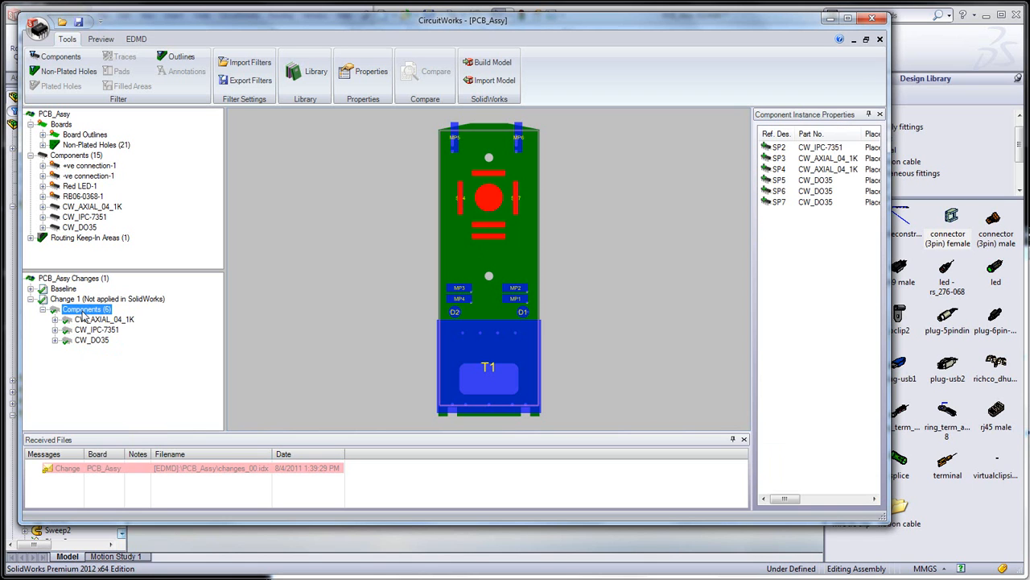
pyautogui.rightClick(84, 315)
pyautogui.click(74, 304)
pyautogui.rightClick(74, 300)
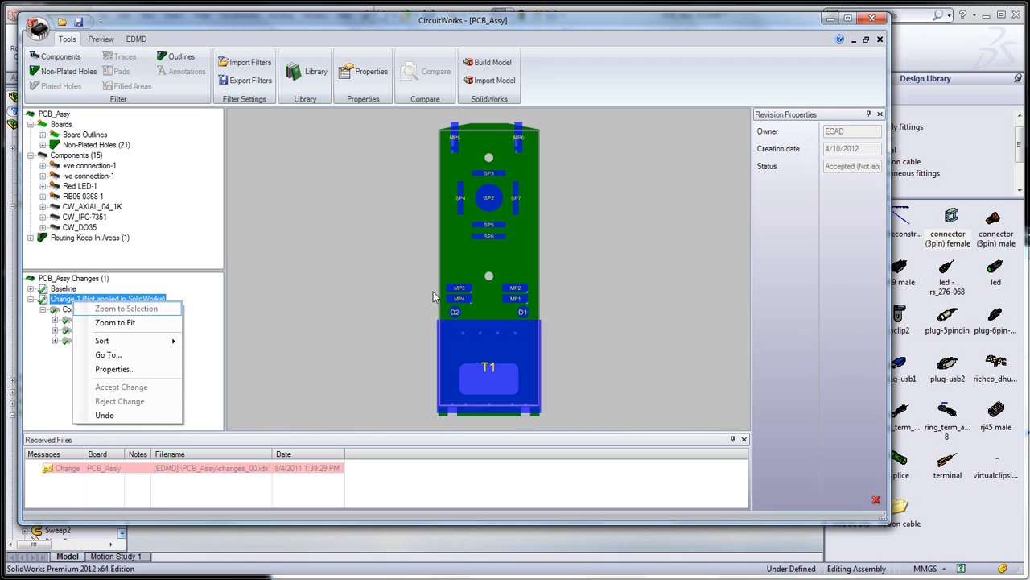
pyautogui.click(66, 310)
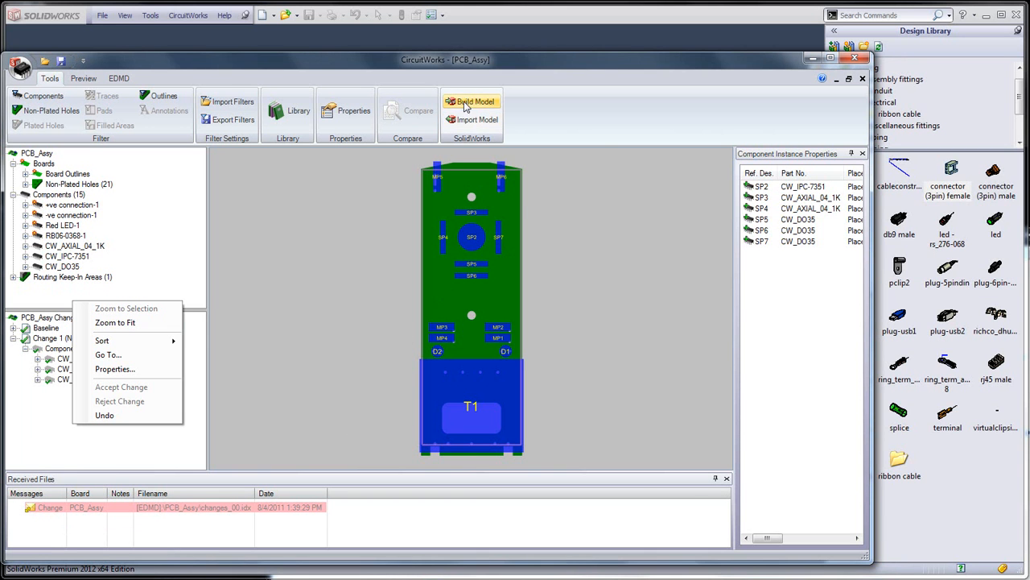
# Step: Build the SolidWorks model from the ECAD data, updating the existing PCB_Assy.SLDASM assembly
pyautogui.click(474, 103)
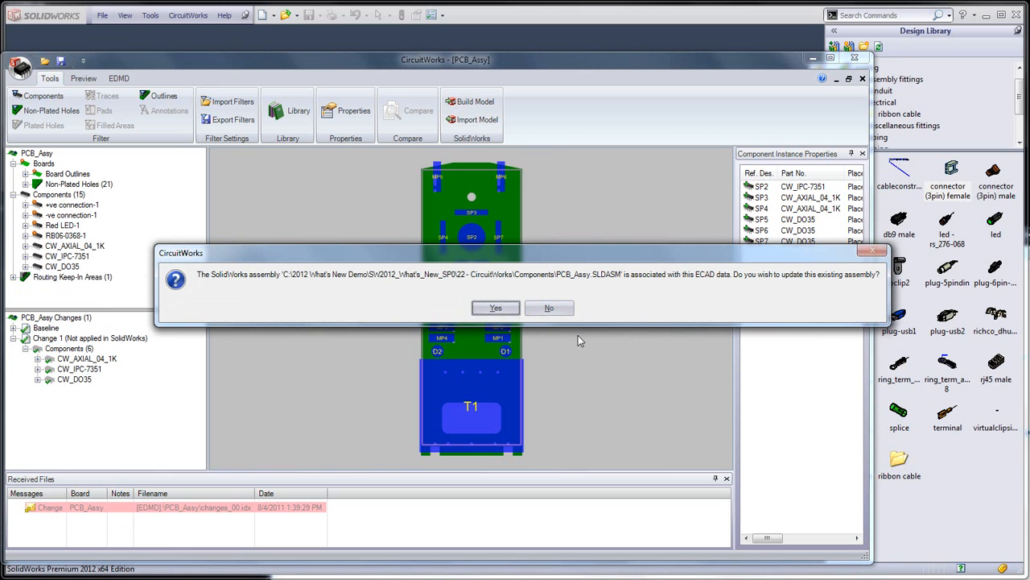
pyautogui.click(496, 309)
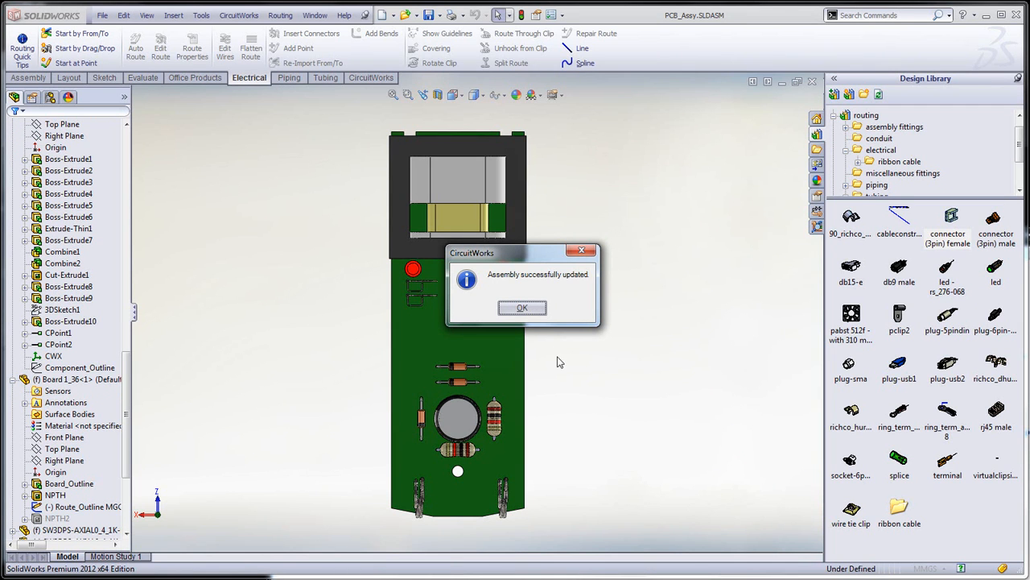
pyautogui.click(534, 312)
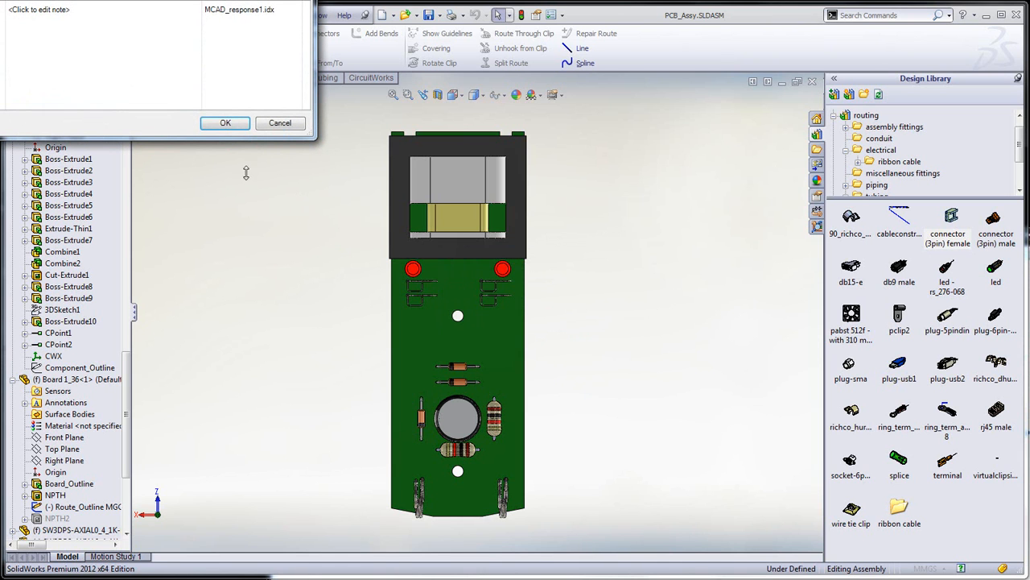
# Step: Send the MCAD_response1.idx response to ECAD with the note "looks OK need to review it first"
pyautogui.click(53, 11)
pyautogui.moveTo(139, 0); pyautogui.dragTo(243, 170)
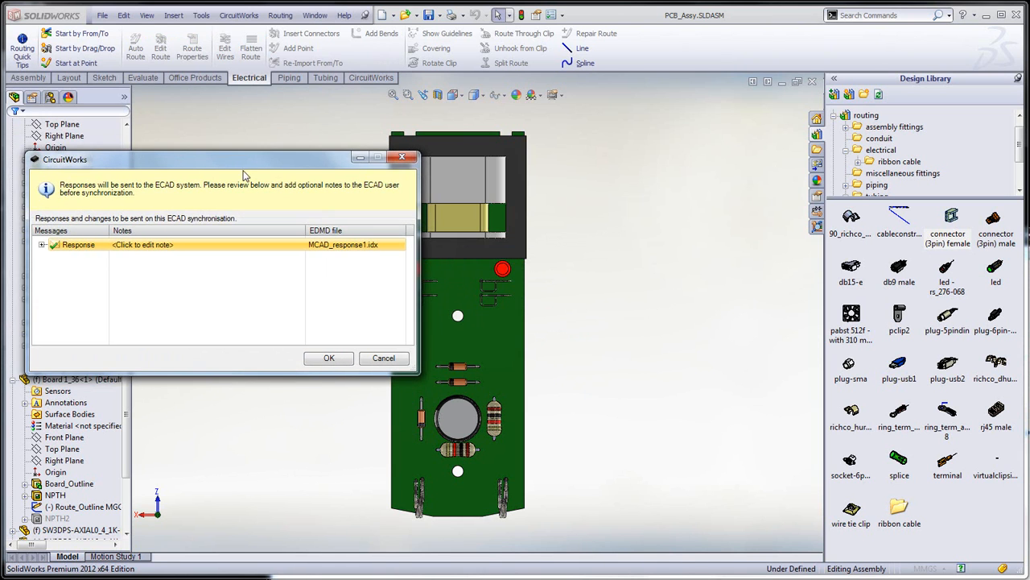
pyautogui.click(199, 244)
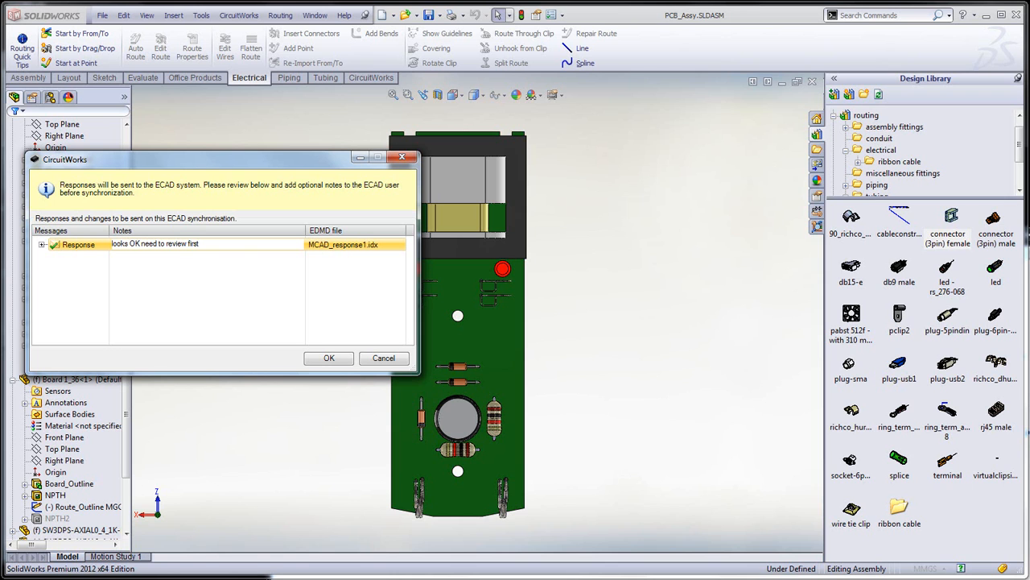
pyautogui.click(41, 245)
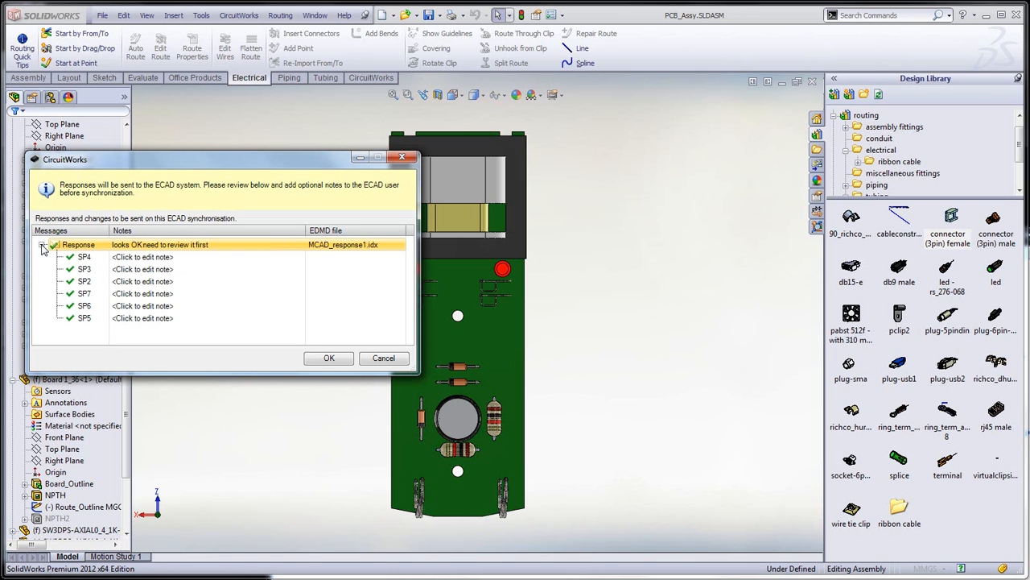
pyautogui.click(326, 360)
# Step: Open the SolidWorks Mini Charger.sldasm assembly from the 22 - CircuitWorks folder
pyautogui.moveTo(454, 411); pyautogui.dragTo(429, 247, button='middle')
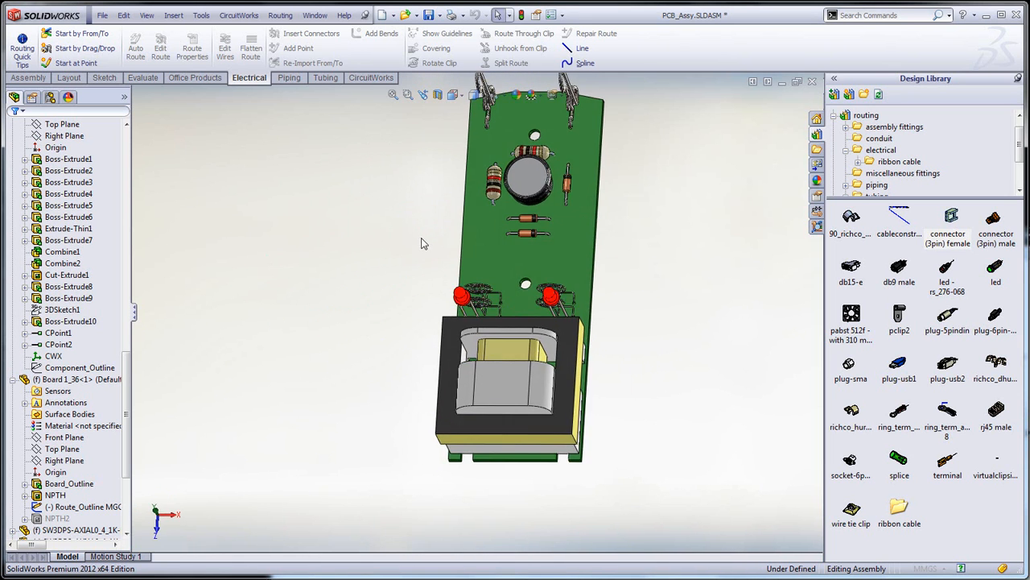
pyautogui.scroll(-6, 429, 246)
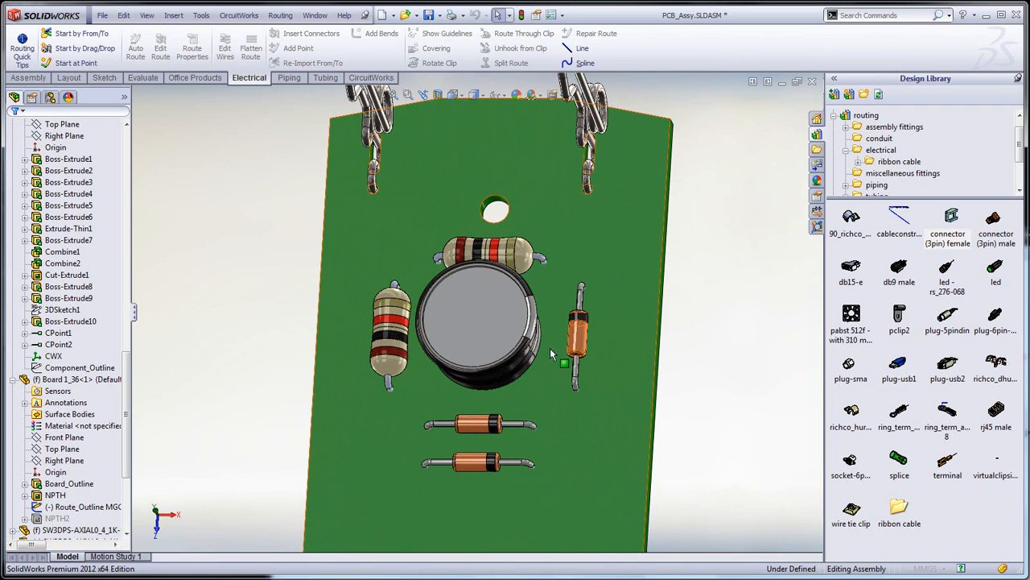
pyautogui.scroll(3, 340, 383)
pyautogui.moveTo(339, 383); pyautogui.dragTo(293, 270, button='middle')
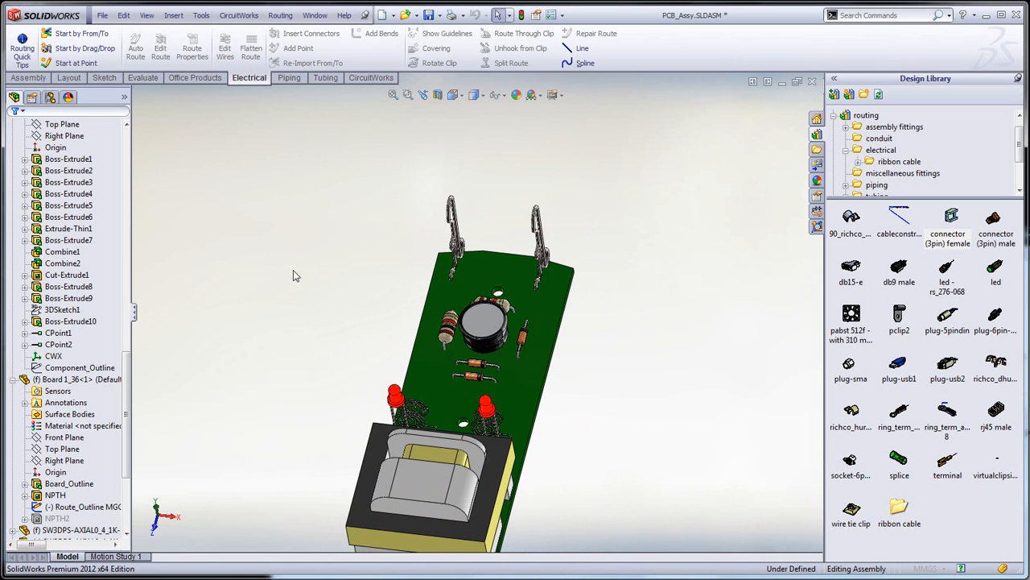
pyautogui.click(102, 15)
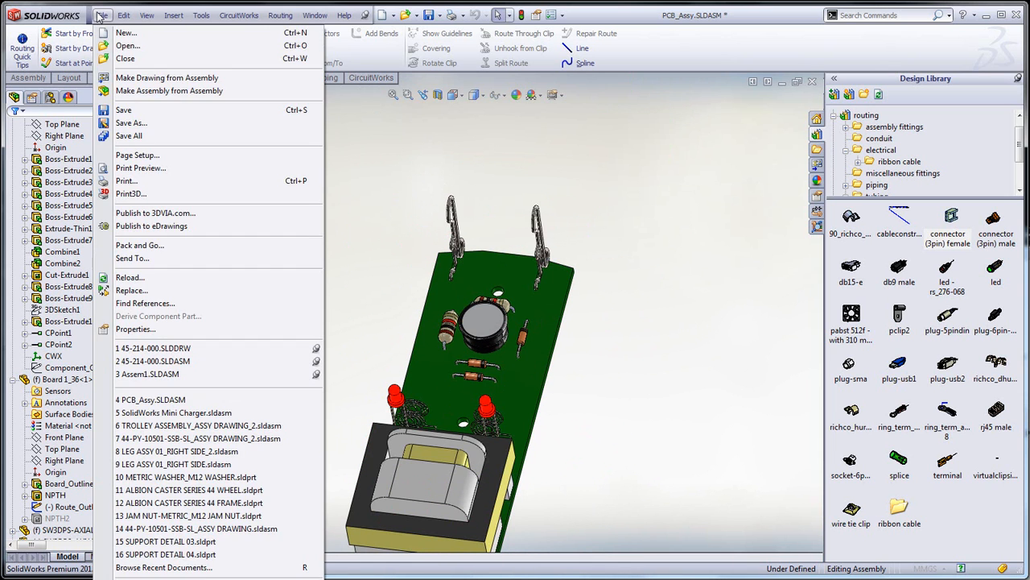
pyautogui.click(126, 49)
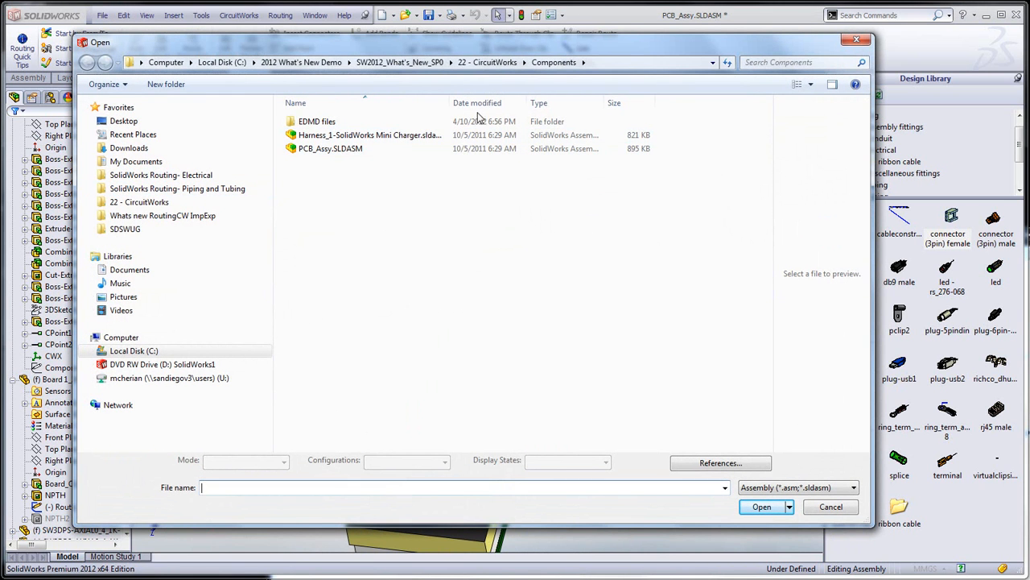
pyautogui.click(487, 62)
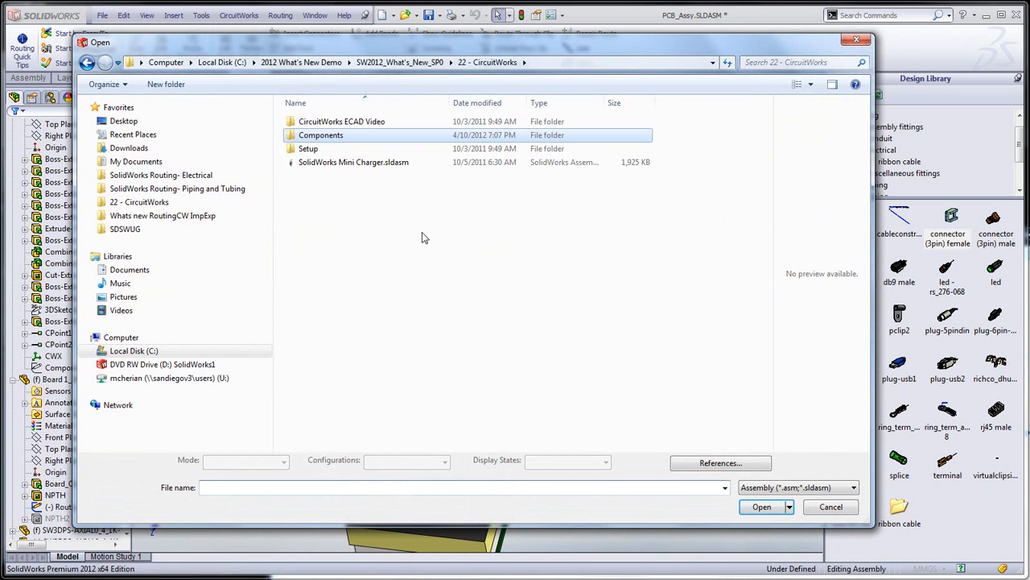
pyautogui.click(362, 163)
pyautogui.click(748, 525)
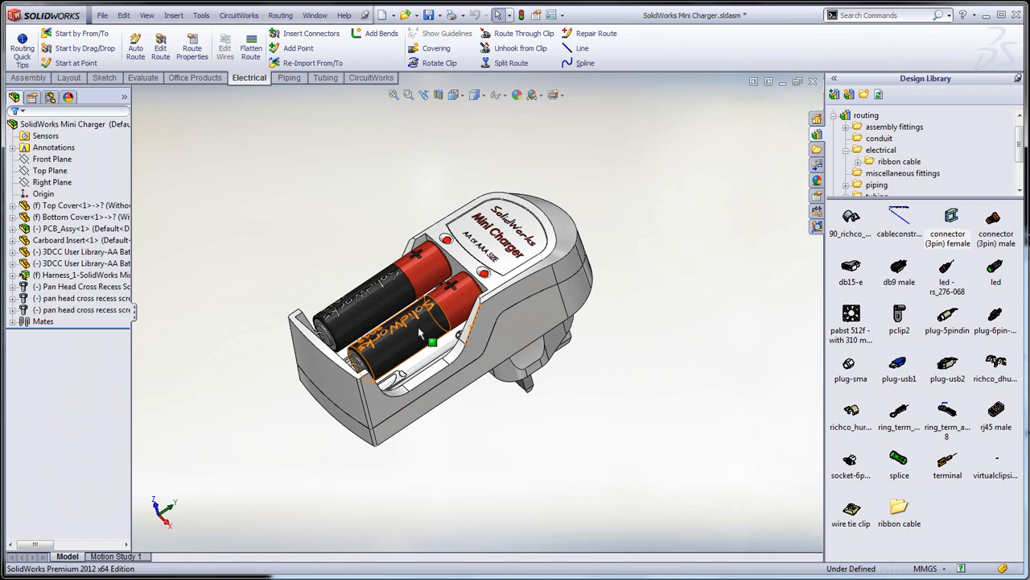
# Step: Hide both AA batteries and the charger's top cover
pyautogui.click(418, 329)
pyautogui.press('Tab')
pyautogui.click(416, 322)
pyautogui.press('Tab')
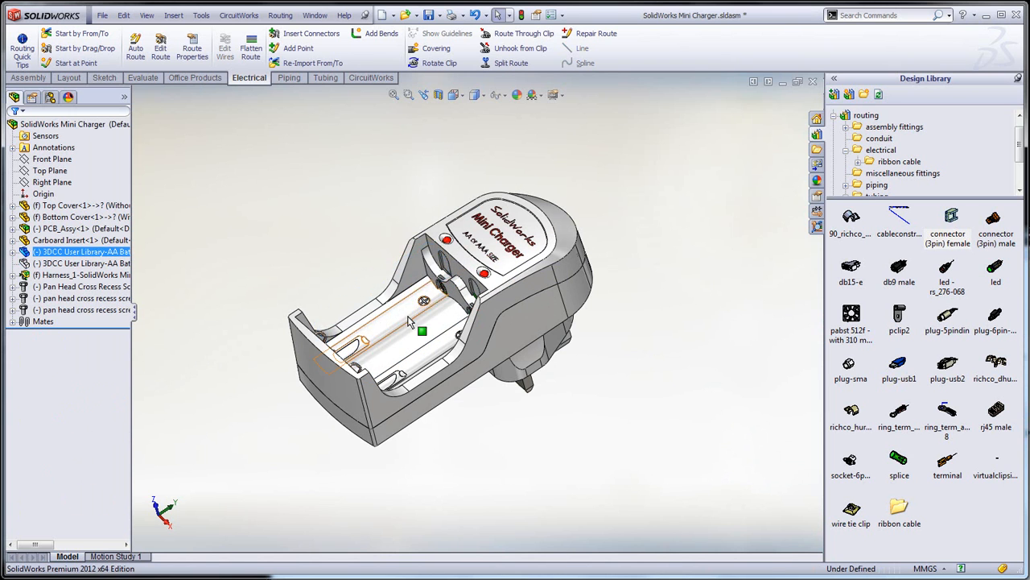
pyautogui.click(419, 326)
pyautogui.press('Tab')
# Step: Examine the board's components inside the charger's bottom cover from several angles
pyautogui.moveTo(349, 246); pyautogui.dragTo(352, 171, button='middle')
pyautogui.scroll(-4, 386, 259)
pyautogui.moveTo(388, 263); pyautogui.dragTo(425, 256, button='middle')
pyautogui.scroll(-4, 435, 237)
pyautogui.scroll(5, 475, 286)
pyautogui.moveTo(481, 290); pyautogui.dragTo(463, 272, button='middle')
pyautogui.scroll(3, 493, 338)
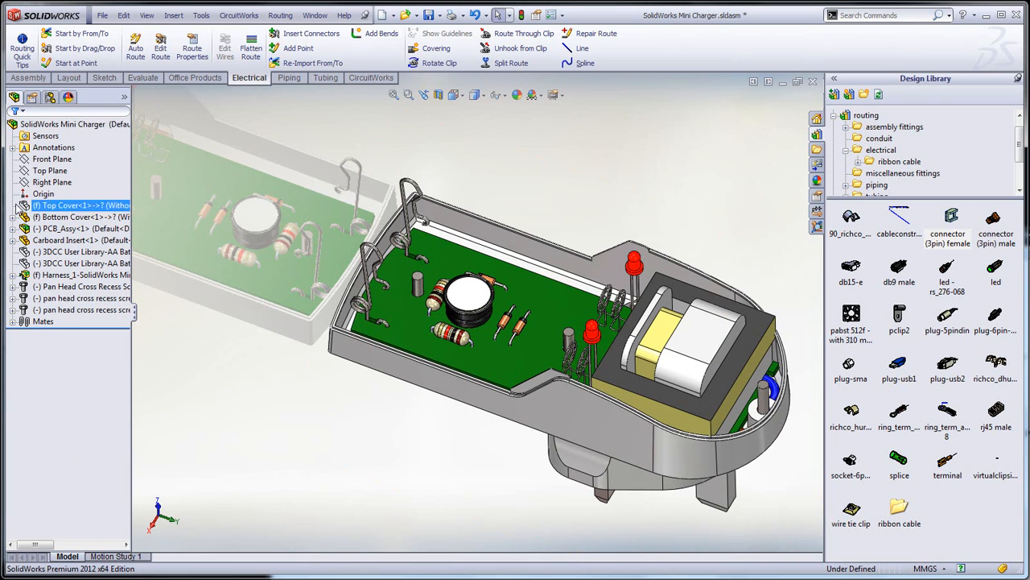
# Step: Hide the circuit board and bottom cover briefly, and show them again together with the top cover
pyautogui.click(461, 252)
pyautogui.press('Tab')
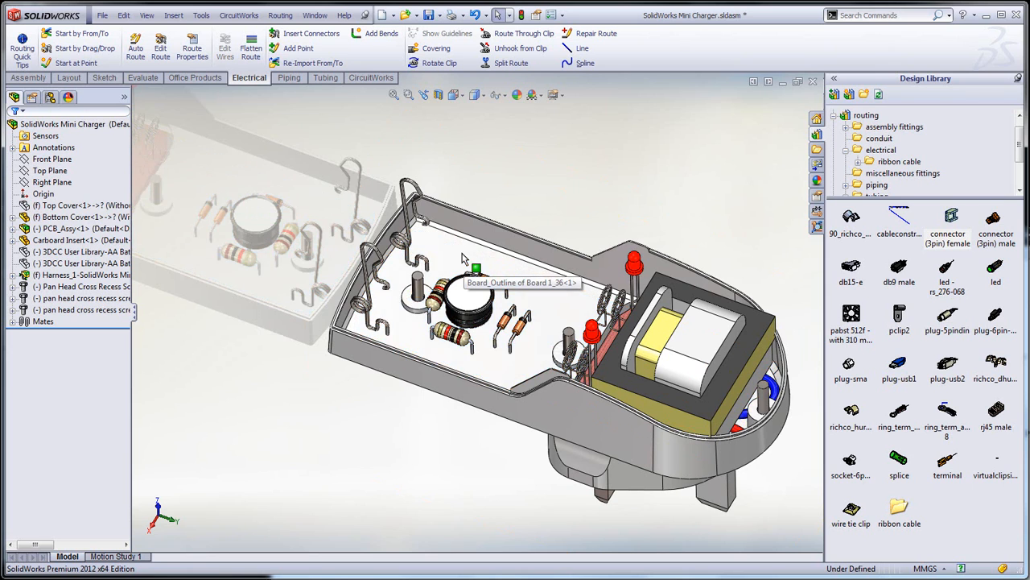
pyautogui.click(463, 258)
pyautogui.press('Tab')
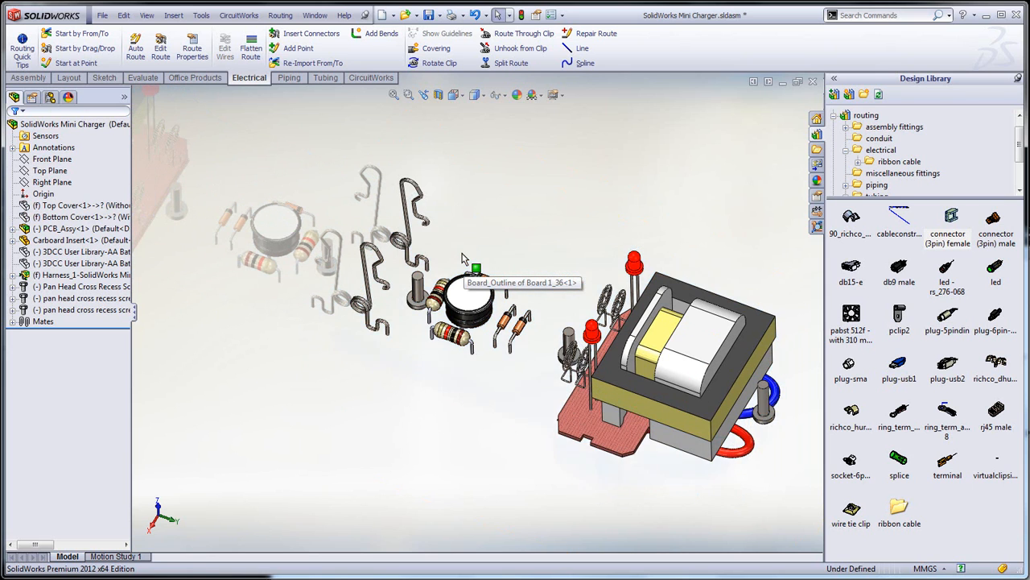
pyautogui.hotkey('shift', 'Tab')
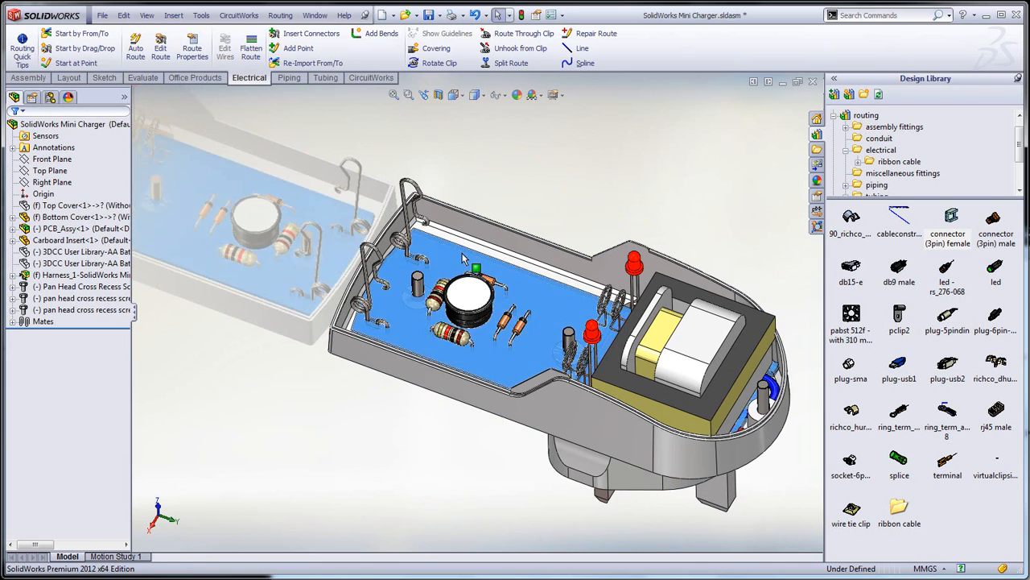
pyautogui.hotkey('shift', 'Tab')
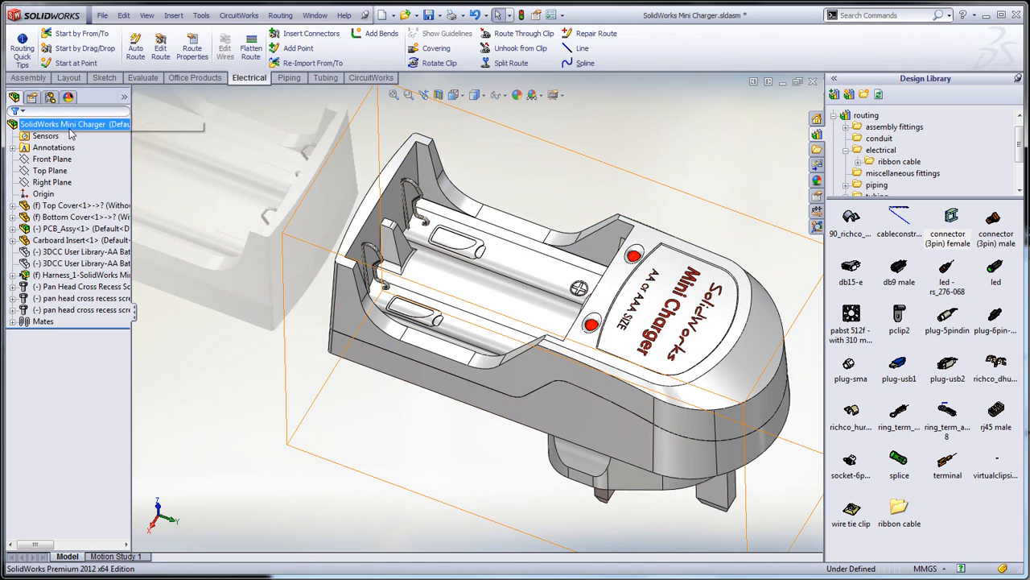
# Step: Activate the WithHole configuration of the SolidWorks Mini Charger assembly
pyautogui.click(50, 96)
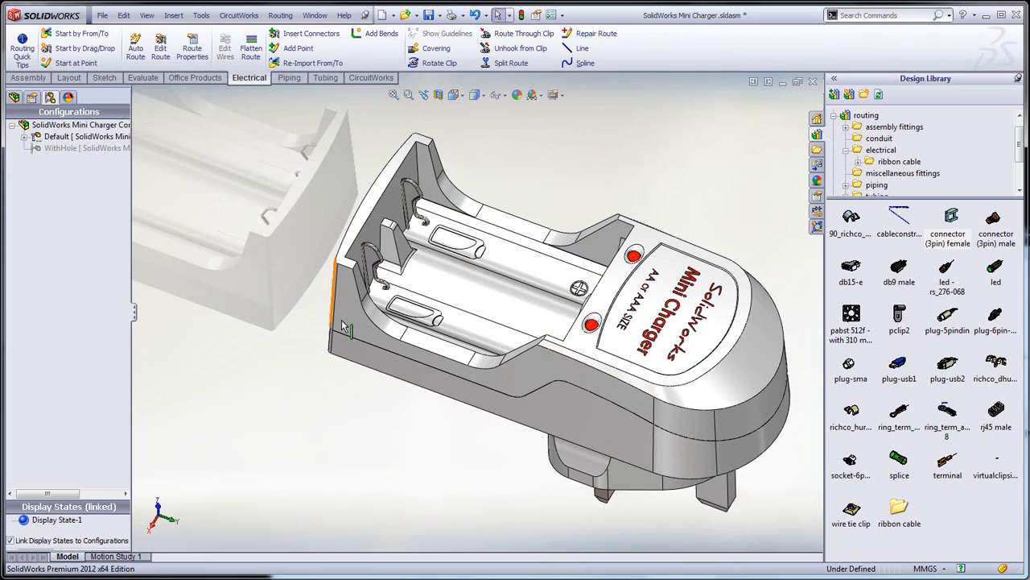
pyautogui.moveTo(368, 355); pyautogui.dragTo(421, 412, button='middle')
pyautogui.scroll(-4, 417, 287)
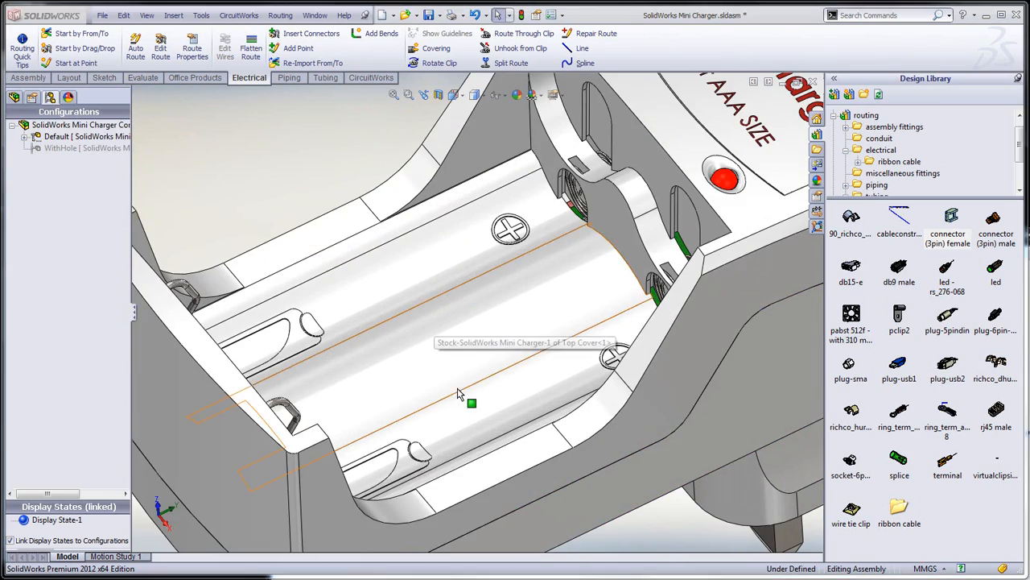
pyautogui.scroll(2, 467, 366)
pyautogui.scroll(3, 488, 327)
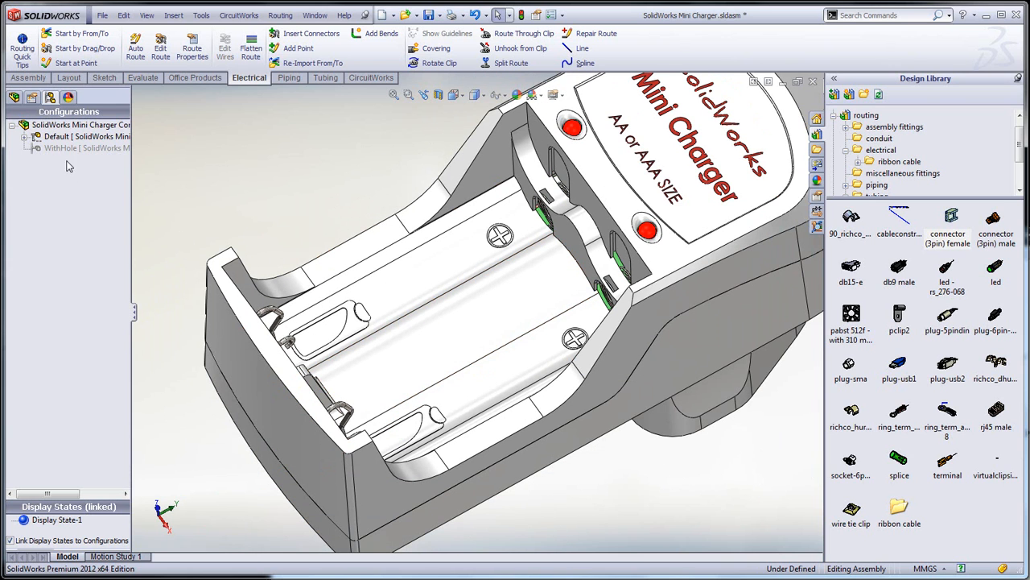
pyautogui.rightClick(58, 149)
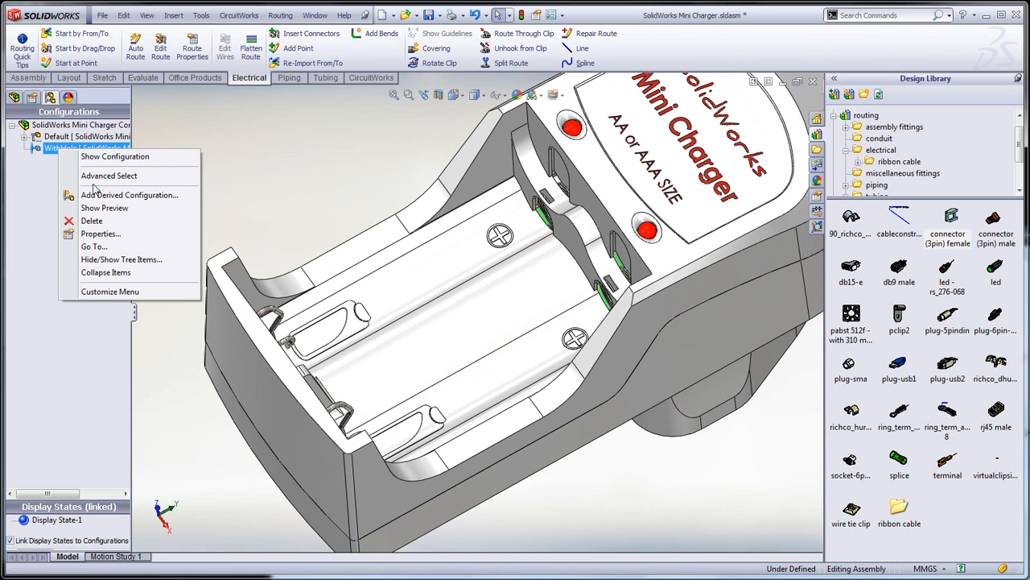
pyautogui.click(93, 157)
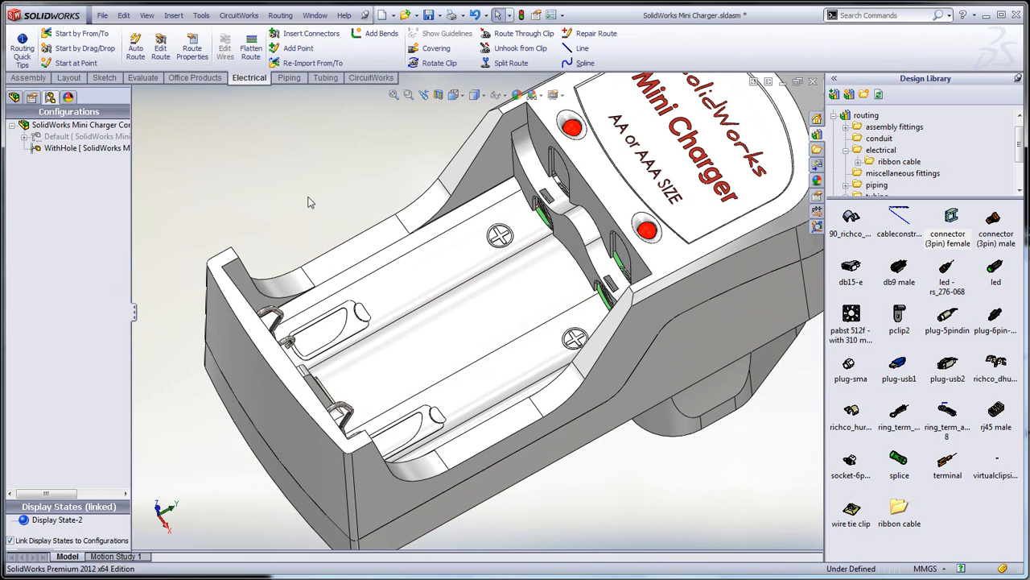
# Step: Hide both AA batteries to uncover the battery compartment
pyautogui.moveTo(354, 227)
pyautogui.mouseDown(button='middle')
pyautogui.moveTo(362, 282)
pyautogui.moveTo(354, 237)
pyautogui.mouseUp(button='middle')
pyautogui.scroll(-2, 406, 262)
pyautogui.click(436, 267)
pyautogui.rightClick(434, 267)
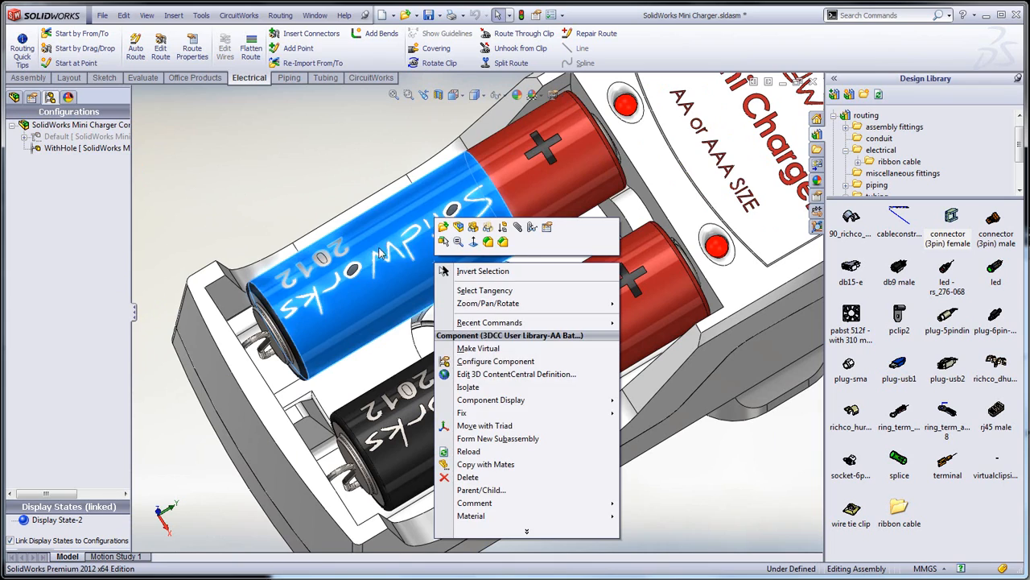
pyautogui.click(404, 263)
pyautogui.press('Tab')
pyautogui.click(474, 364)
pyautogui.press('Tab')
# Step: Inspect the board components visible through the compartment's round hole, and hide the charger's top cover
pyautogui.moveTo(473, 364); pyautogui.dragTo(494, 388, button='middle')
pyautogui.scroll(-5, 471, 338)
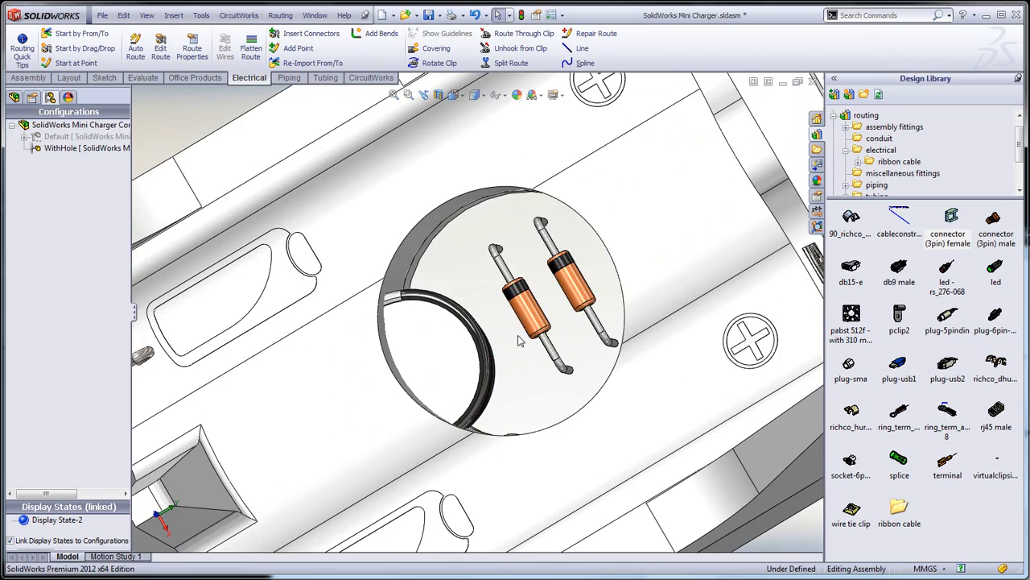
pyautogui.scroll(5, 550, 303)
pyautogui.moveTo(551, 303)
pyautogui.mouseDown(button='middle')
pyautogui.moveTo(538, 318)
pyautogui.moveTo(554, 312)
pyautogui.mouseUp(button='middle')
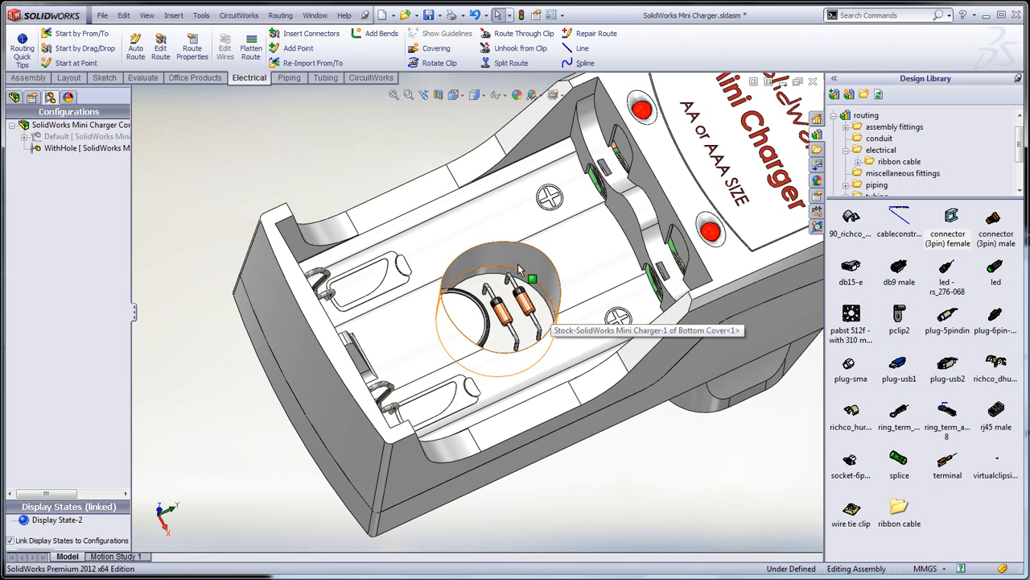
pyautogui.rightClick(478, 230)
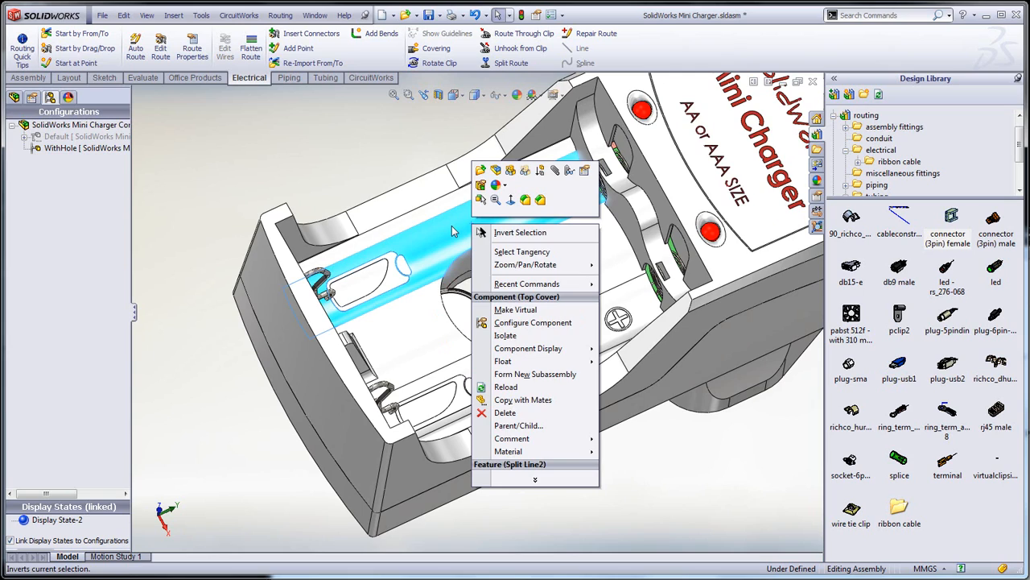
pyautogui.press('Tab')
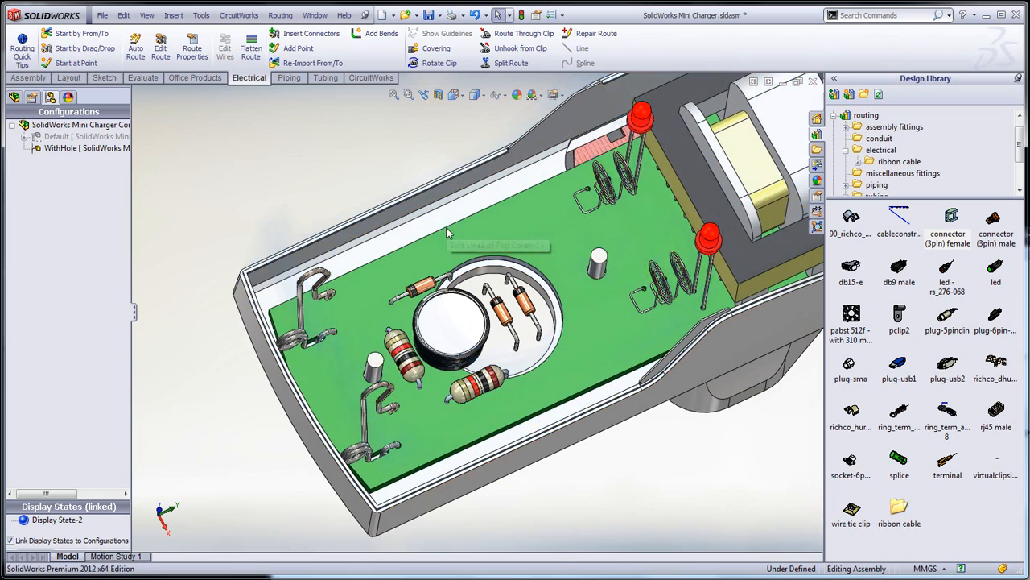
pyautogui.moveTo(538, 338); pyautogui.dragTo(547, 318, button='middle')
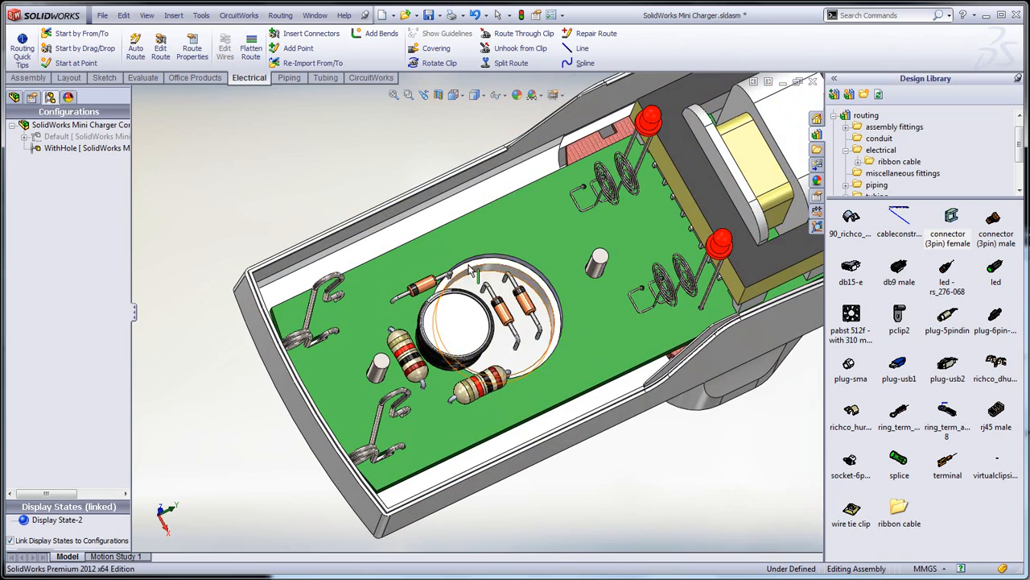
# Step: Open the PCB_Assy subassembly in its own window
pyautogui.click(14, 98)
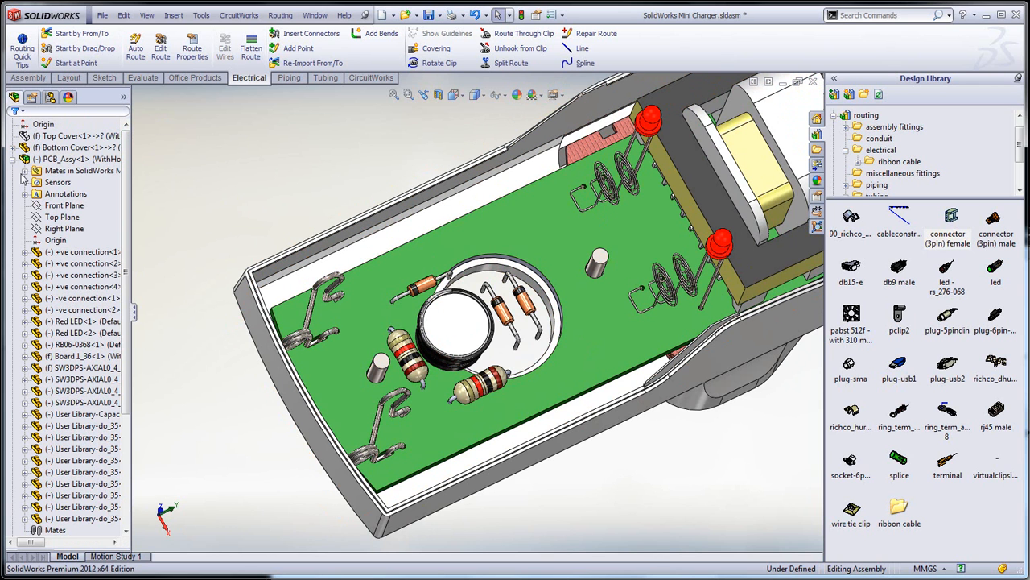
pyautogui.click(64, 159)
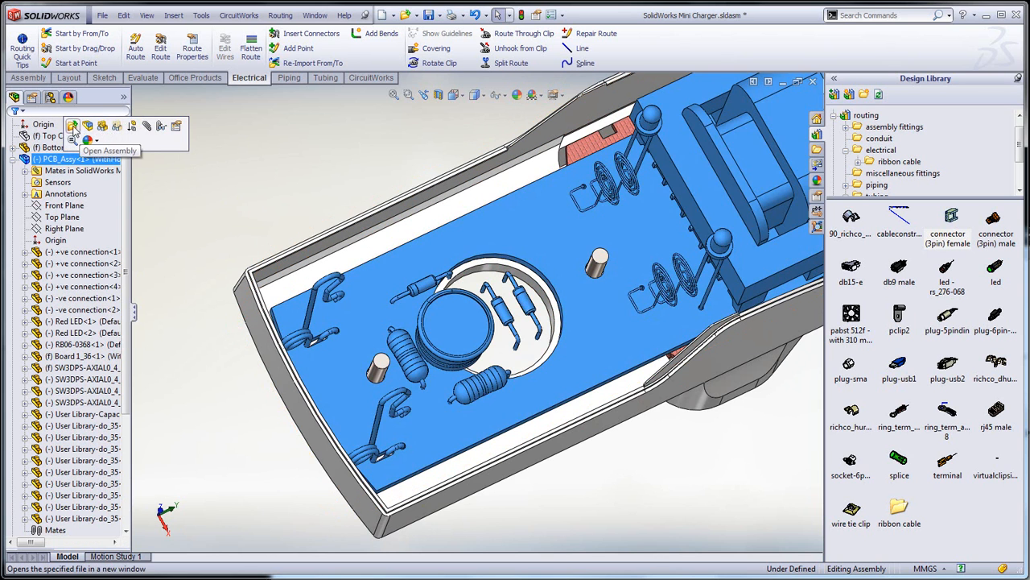
pyautogui.click(73, 128)
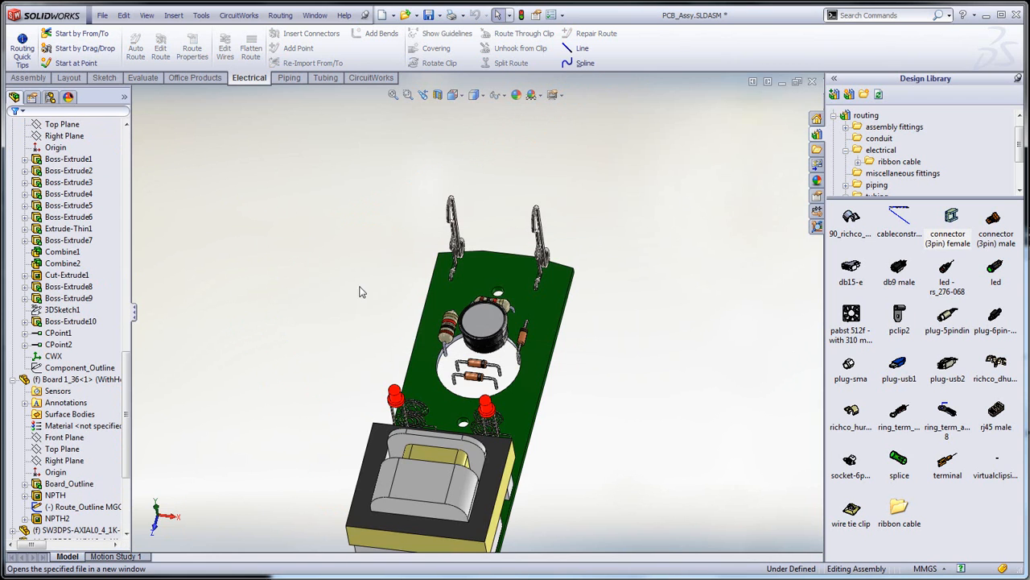
# Step: Rearrange the resistors, diodes and capacitor around the board's large hole, using copies of existing parts, so none overlaps the opening
pyautogui.moveTo(446, 360); pyautogui.dragTo(449, 396, button='middle')
pyautogui.scroll(-4, 512, 334)
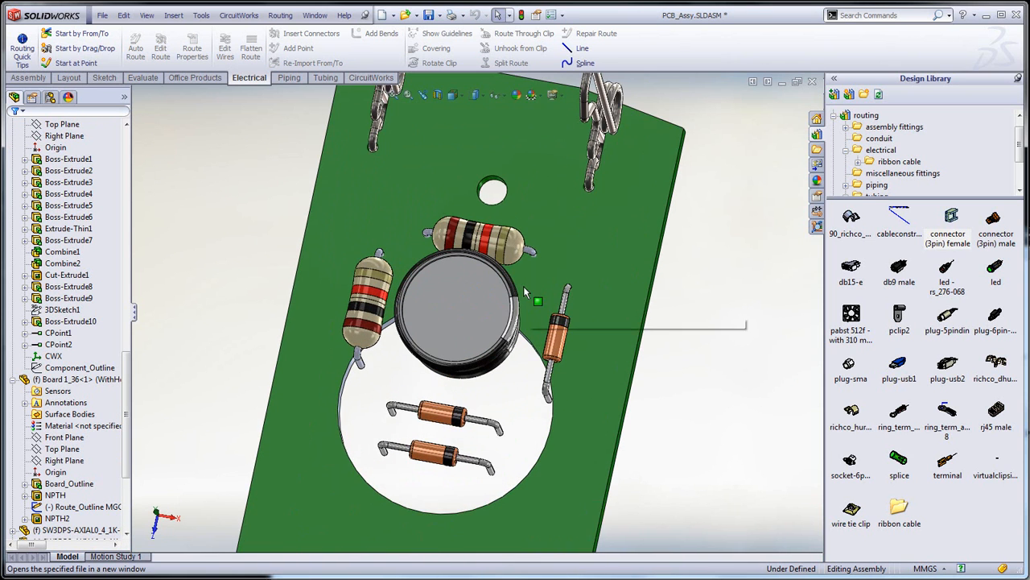
pyautogui.keyDown('ctrl'); pyautogui.moveTo(512, 256); pyautogui.dragTo(619, 229); pyautogui.keyUp('ctrl')
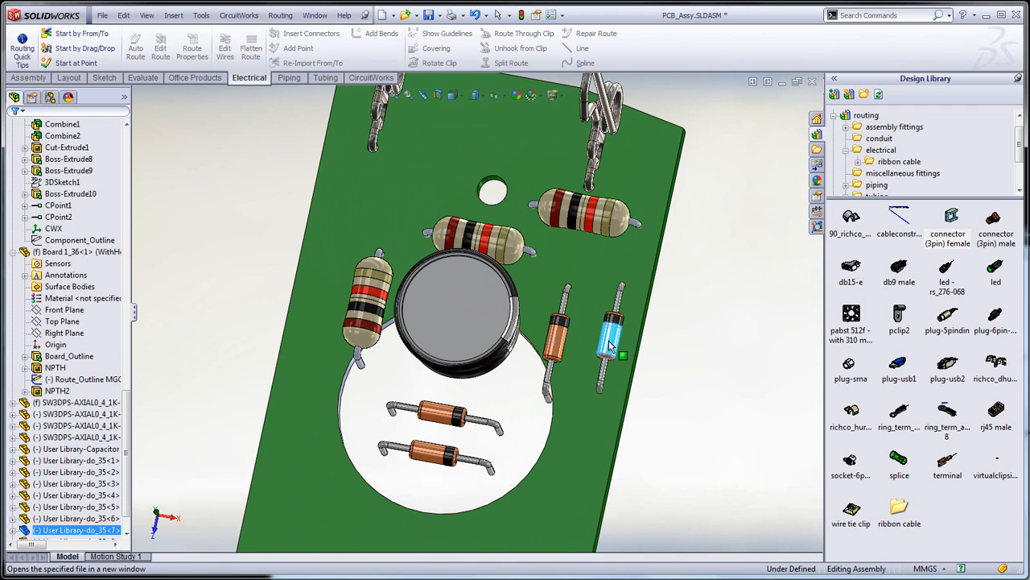
pyautogui.click(379, 283)
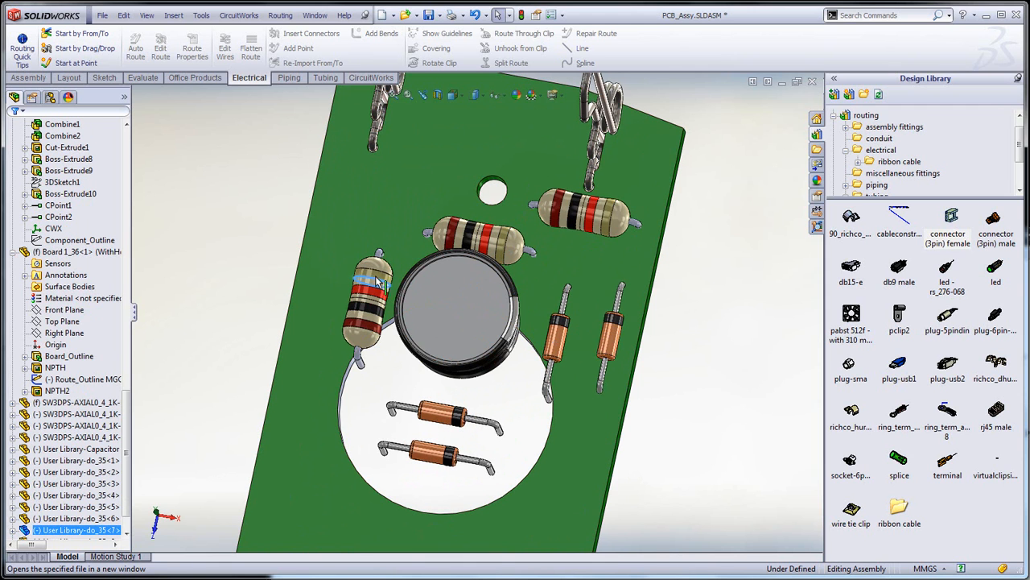
pyautogui.moveTo(364, 272); pyautogui.dragTo(306, 319)
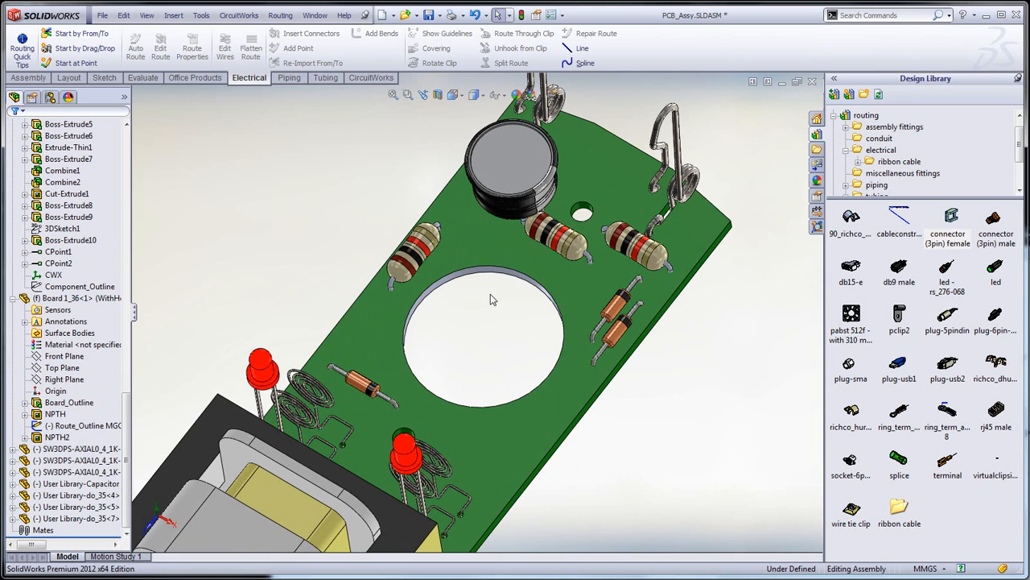
pyautogui.moveTo(491, 294)
pyautogui.mouseDown(button='middle')
pyautogui.moveTo(531, 271)
pyautogui.moveTo(534, 301)
pyautogui.moveTo(485, 309)
pyautogui.mouseUp(button='middle')
pyautogui.scroll(3, 486, 309)
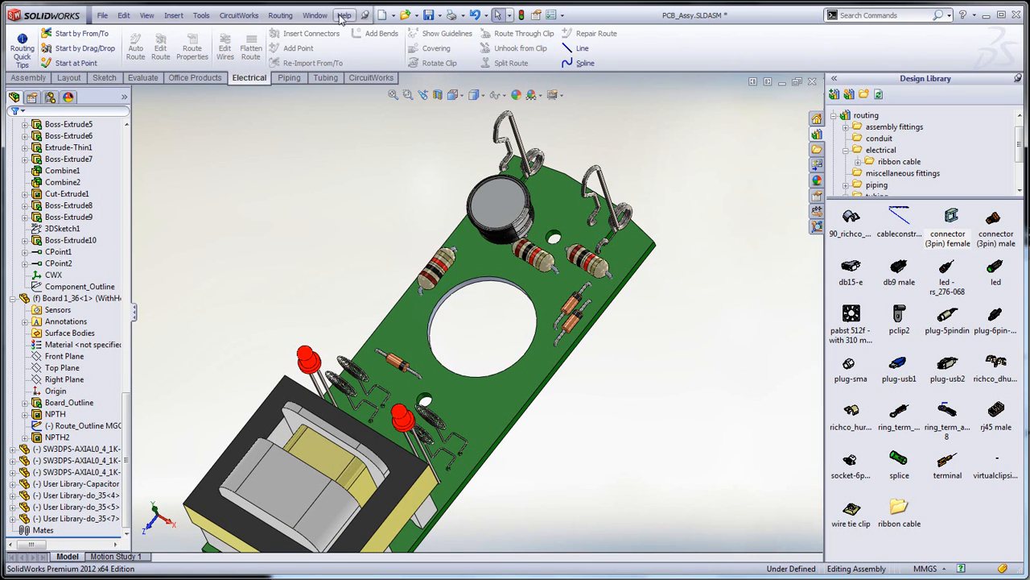
# Step: Switch back to the SolidWorks Mini Charger assembly and examine the rearranged components on the board
pyautogui.click(315, 16)
pyautogui.click(348, 144)
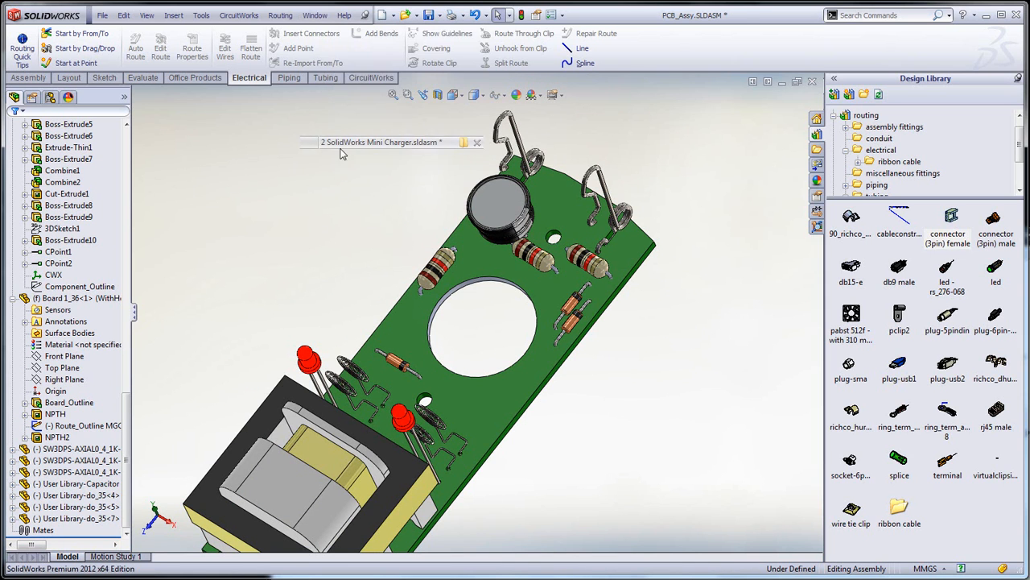
pyautogui.scroll(-1, 485, 352)
pyautogui.moveTo(485, 351); pyautogui.dragTo(480, 301, button='middle')
pyautogui.scroll(-1, 479, 301)
pyautogui.scroll(1, 477, 300)
pyautogui.scroll(1, 422, 314)
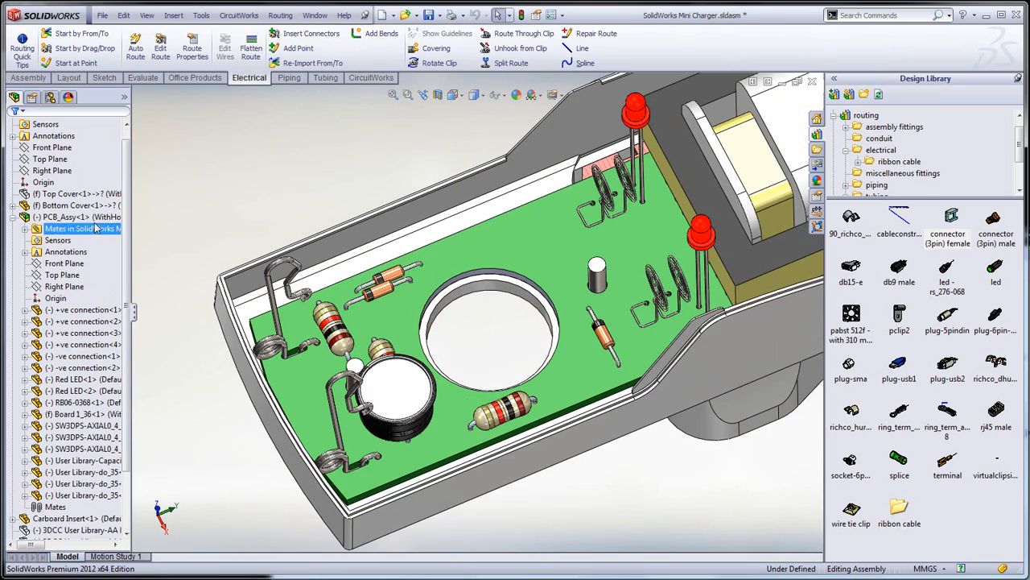
# Step: Show the top cover again and inspect how the capacitor and clearance hole fit within it
pyautogui.click(76, 195)
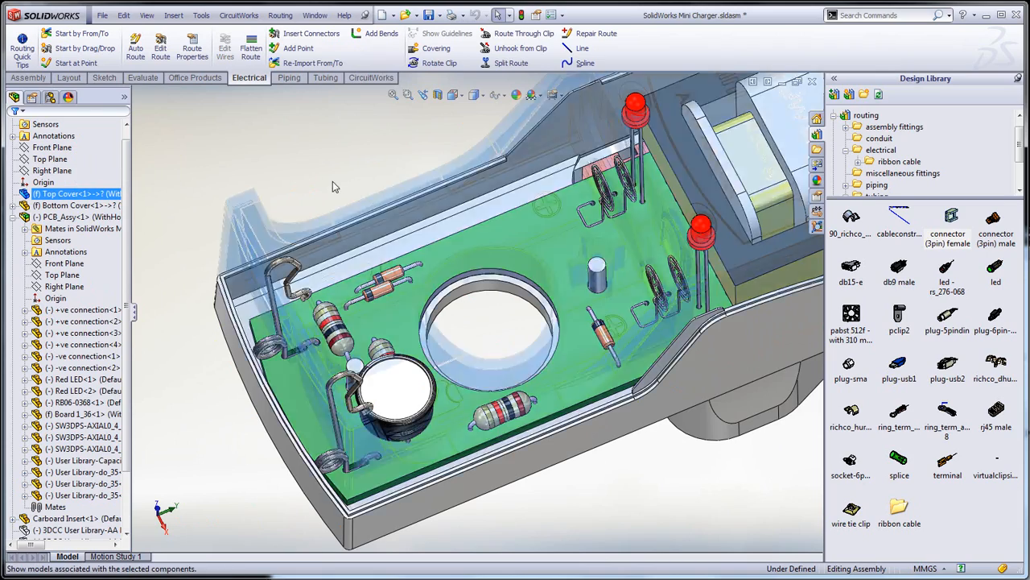
pyautogui.moveTo(477, 293); pyautogui.dragTo(489, 384, button='middle')
pyautogui.moveTo(480, 324); pyautogui.dragTo(332, 181, button='middle')
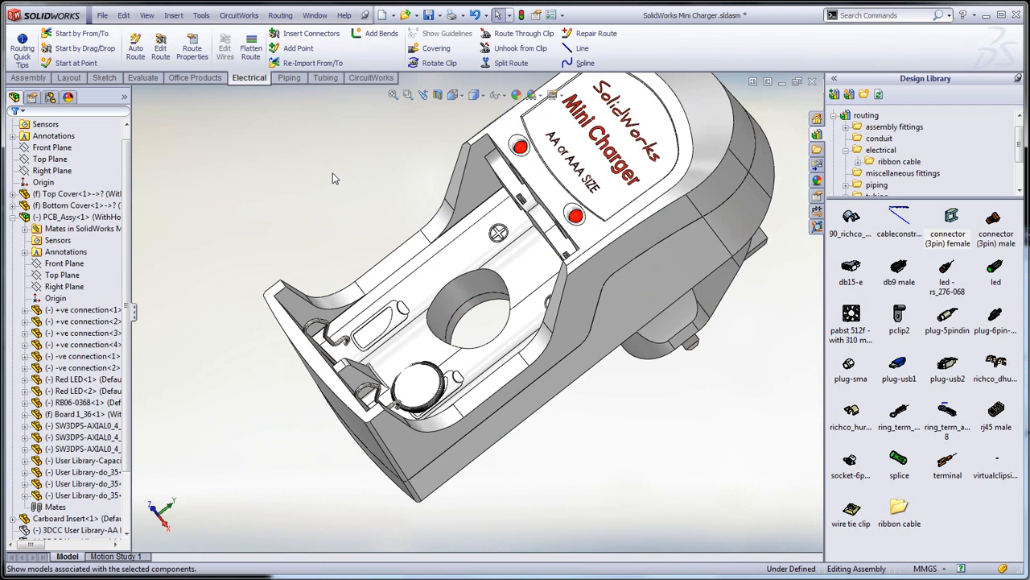
# Step: Reopen the PCB_Assy subassembly in its own window and view the whole board
pyautogui.click(68, 217)
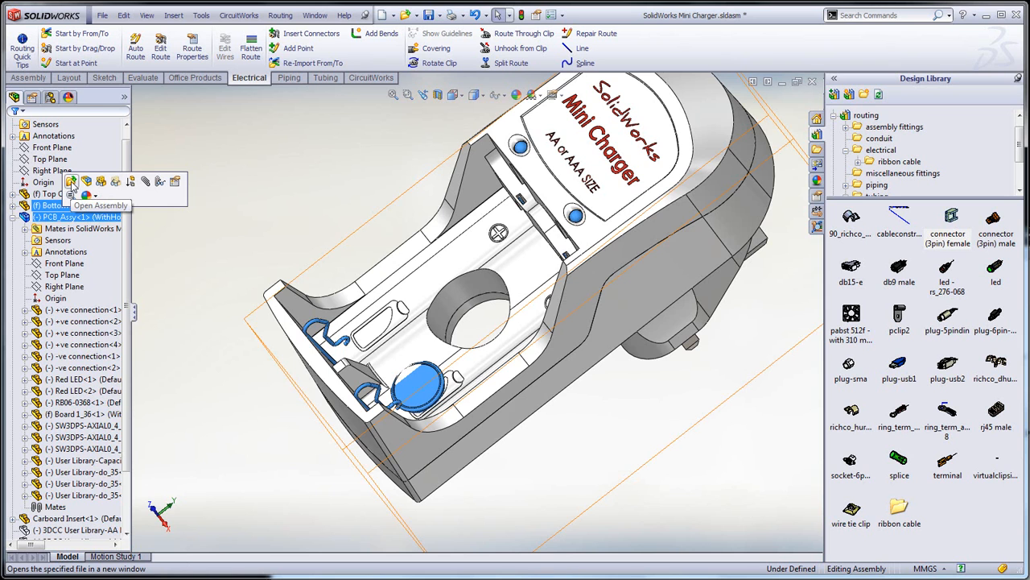
pyautogui.click(73, 185)
pyautogui.scroll(-1, 453, 294)
pyautogui.moveTo(453, 295)
pyautogui.mouseDown(button='middle')
pyautogui.moveTo(478, 312)
pyautogui.moveTo(461, 290)
pyautogui.mouseUp(button='middle')
pyautogui.scroll(2, 442, 285)
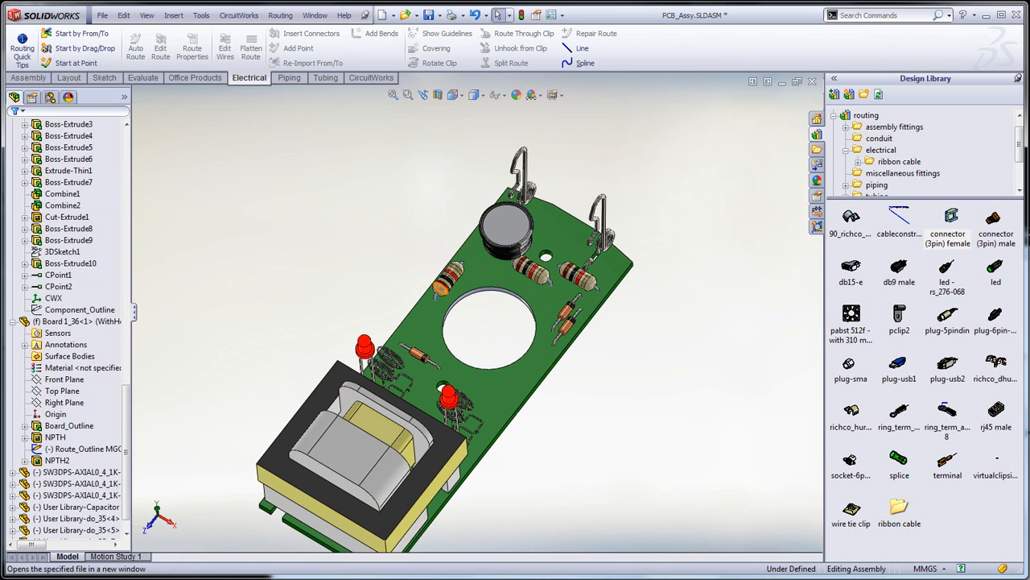
# Step: Switch to CircuitWorks and review the CW_IPC-7351, CW_AXIAL_04_1K and CW_DO35 components listed under Change 1
pyautogui.moveTo(241, 578)
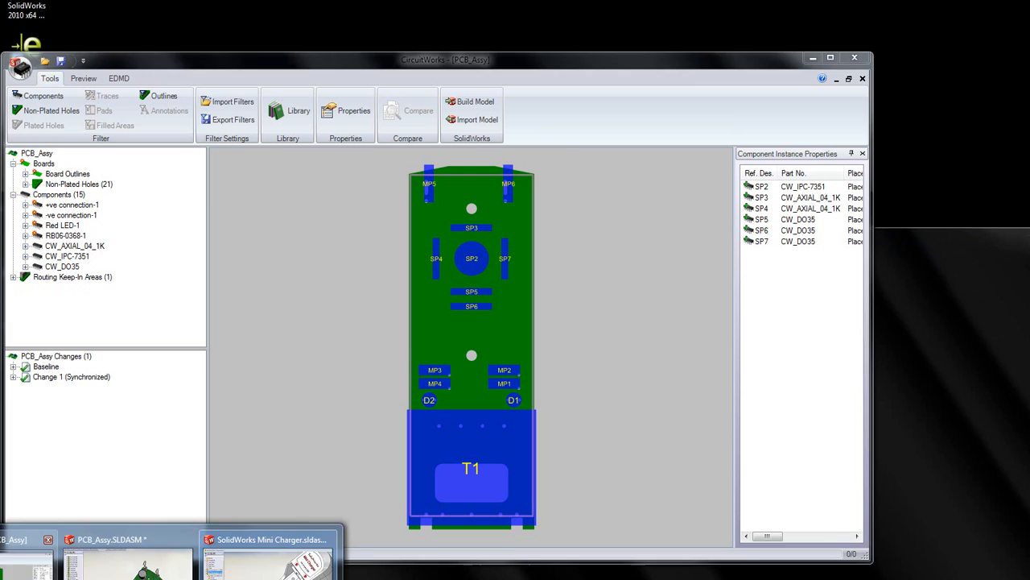
pyautogui.click(24, 559)
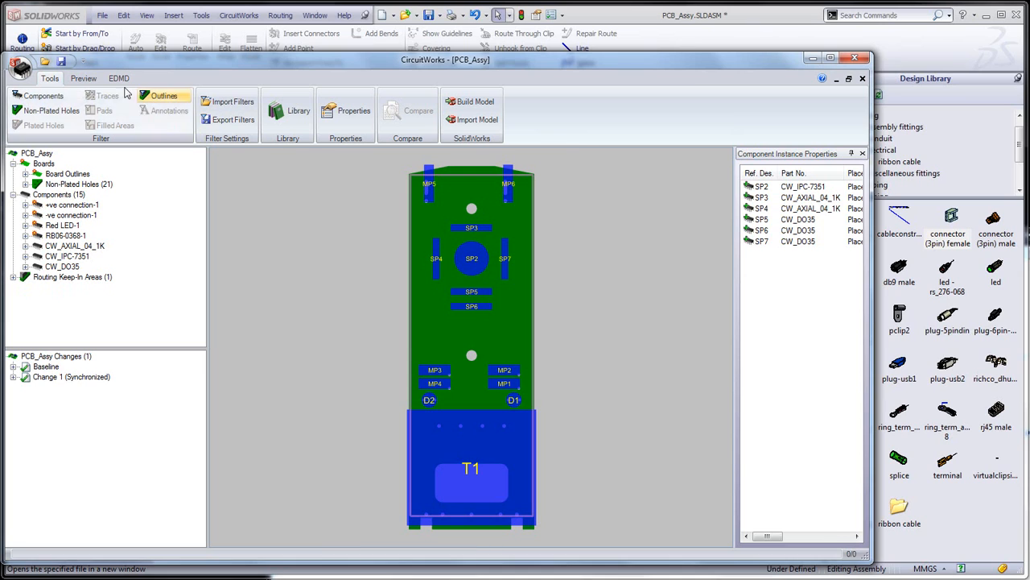
pyautogui.click(13, 378)
pyautogui.click(69, 388)
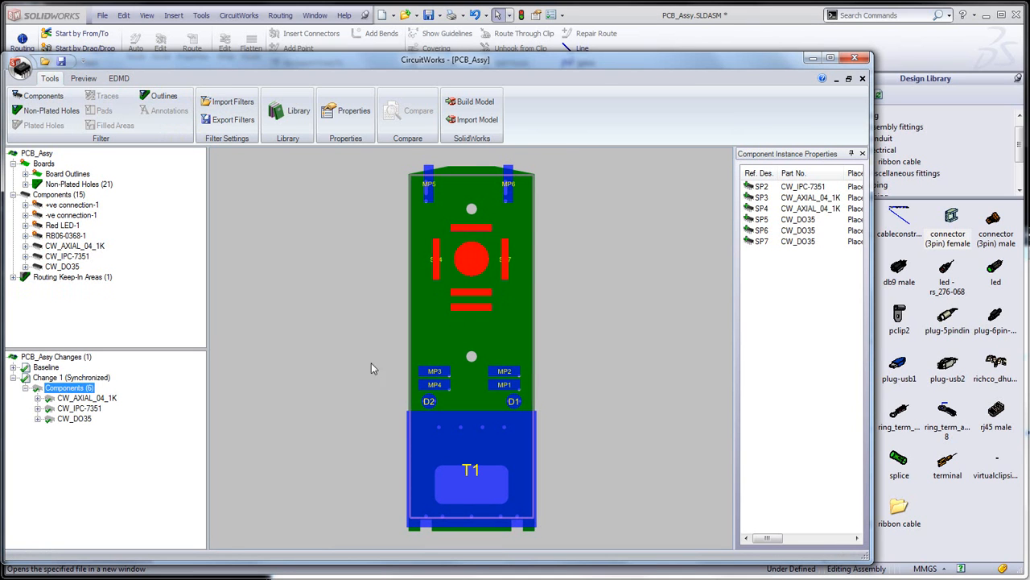
pyautogui.click(72, 409)
pyautogui.click(74, 397)
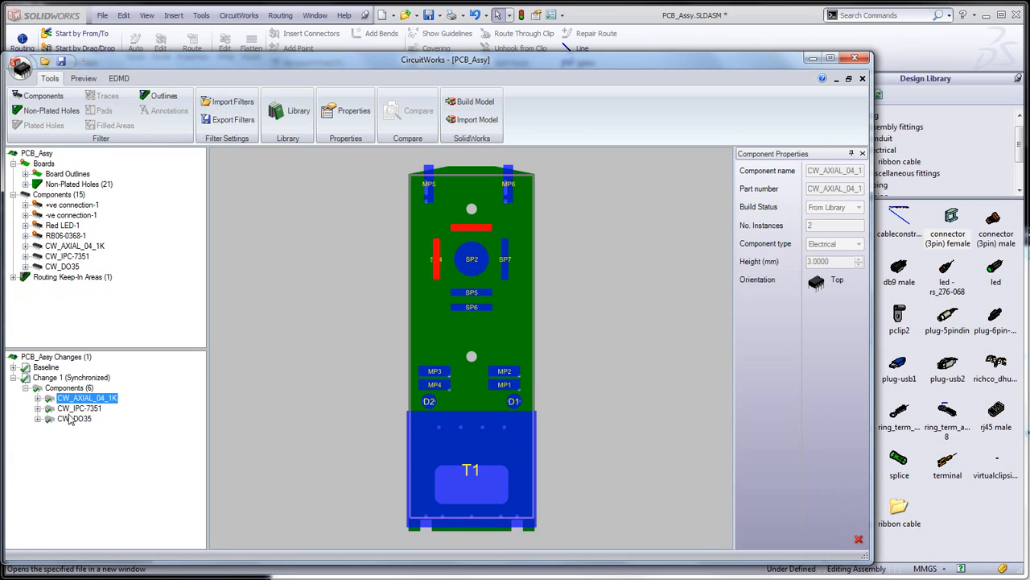
pyautogui.click(70, 419)
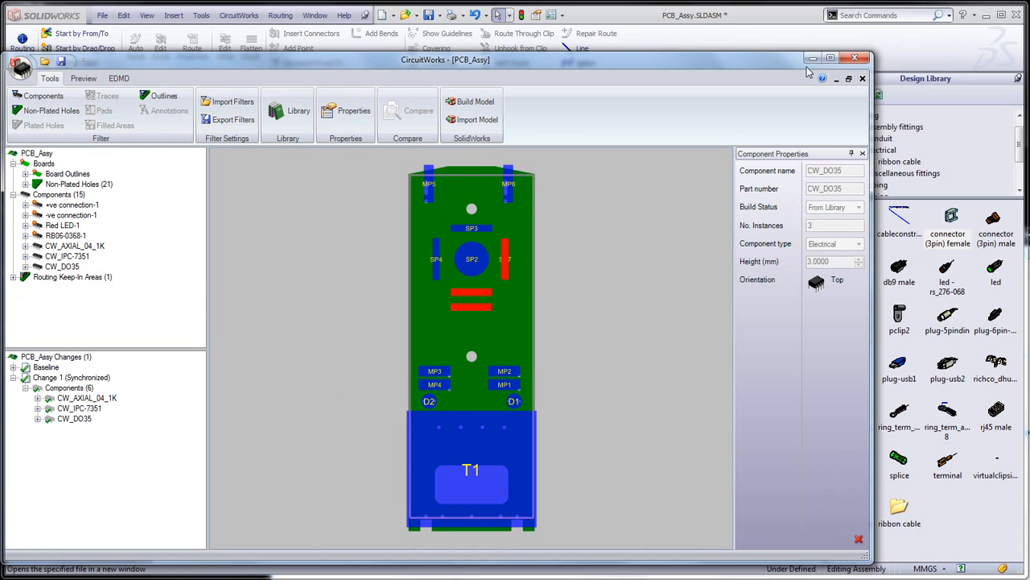
# Step: Return to SolidWorks, export the PCB assembly to CircuitWorks and dismiss the import warning
pyautogui.click(239, 15)
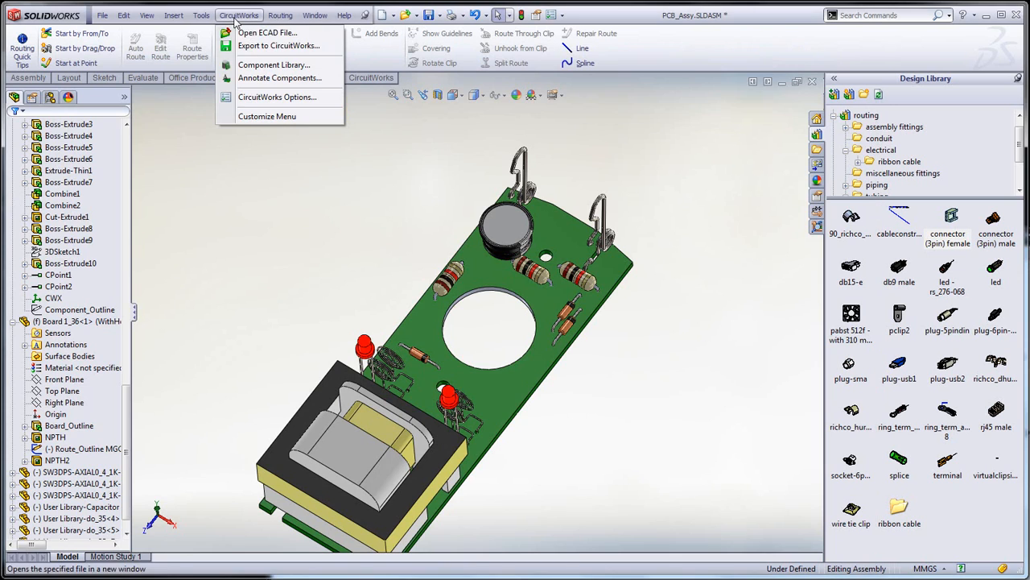
pyautogui.click(256, 49)
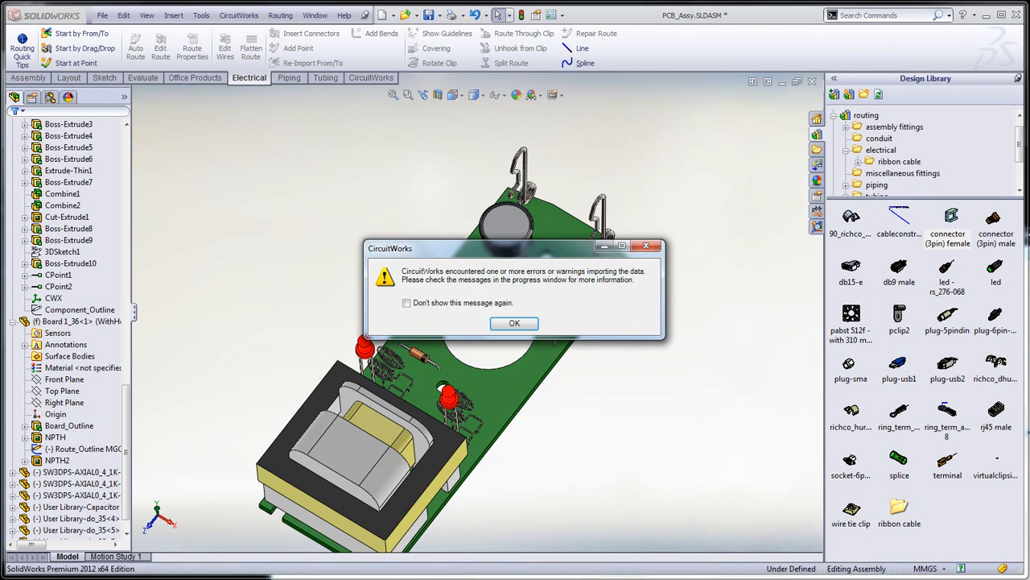
pyautogui.moveTo(559, 250); pyautogui.dragTo(676, 390)
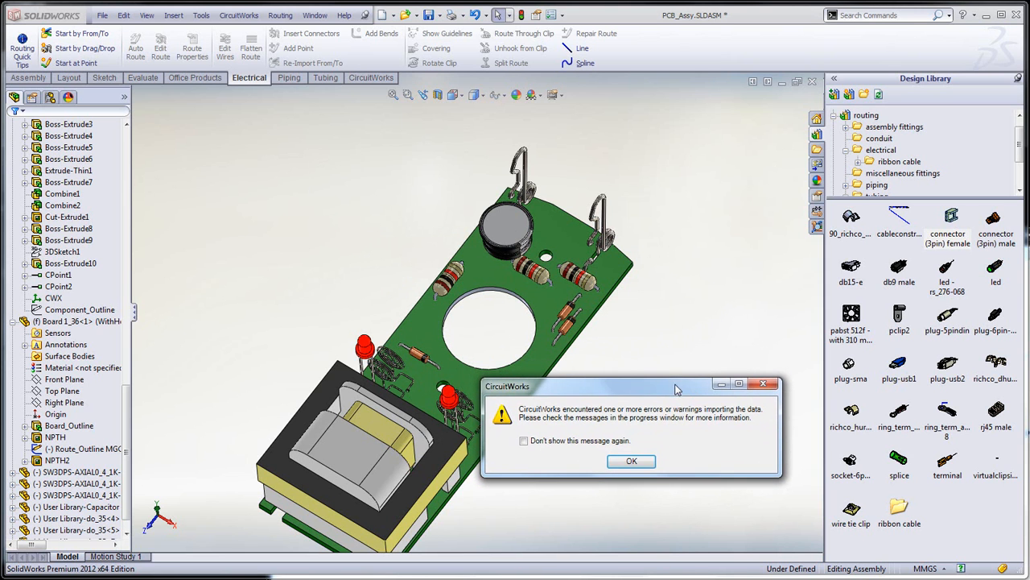
pyautogui.click(631, 460)
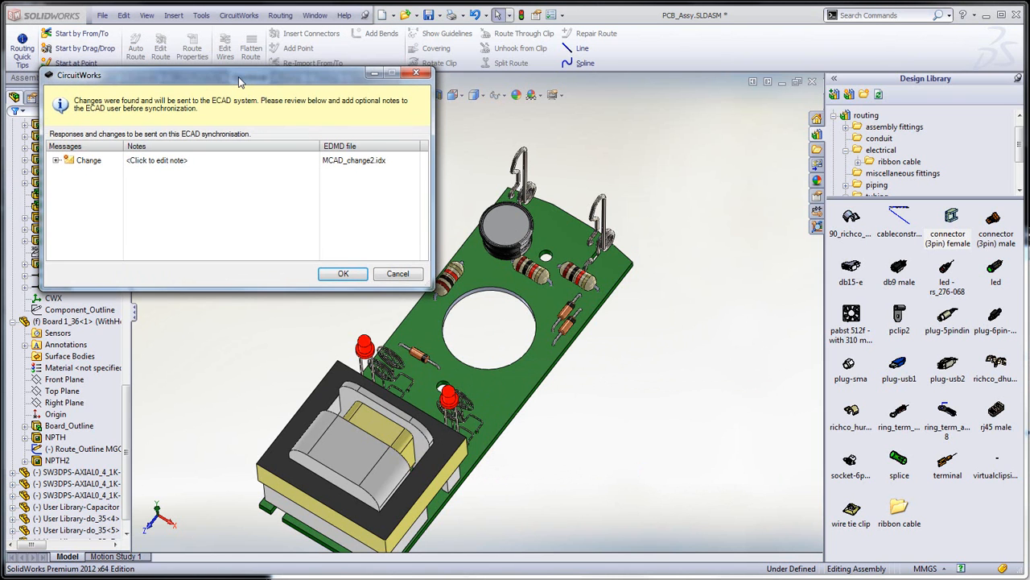
# Step: Replace the MCAD_change2.idx change's note with "moved components around clearence hole" and send the change to ECAD
pyautogui.moveTo(216, 80); pyautogui.dragTo(306, 137)
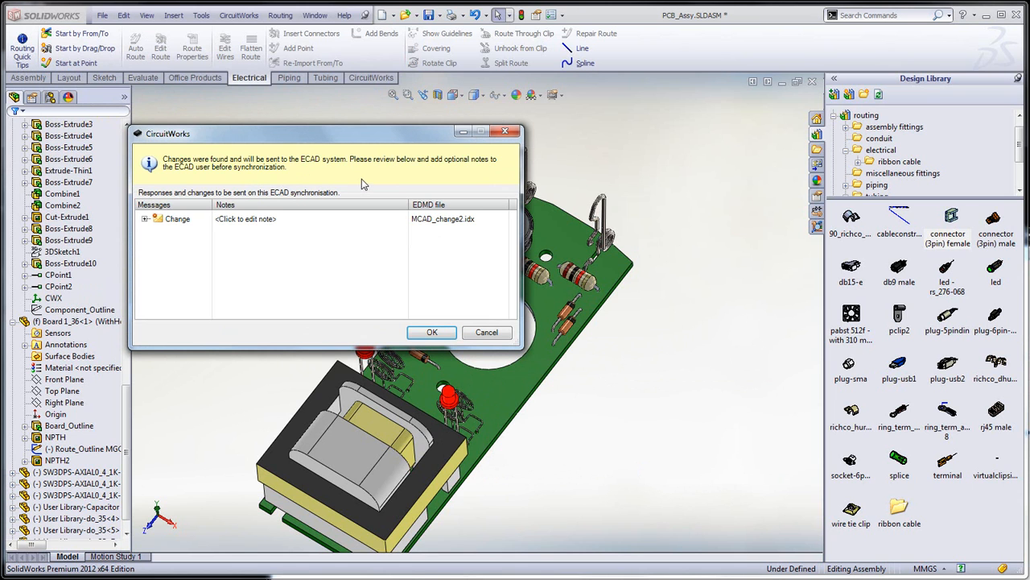
pyautogui.click(241, 221)
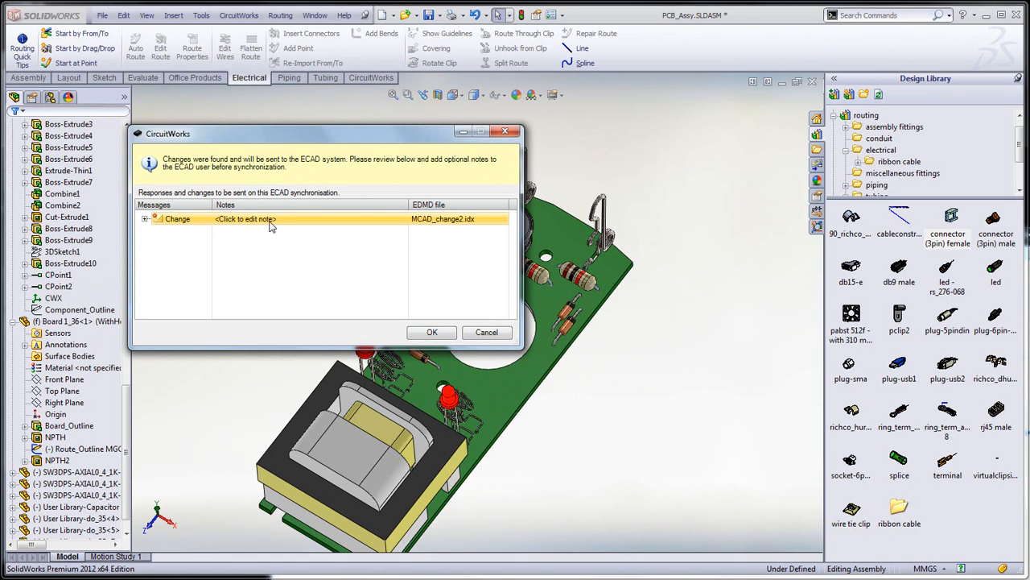
pyautogui.click(272, 223)
pyautogui.press('BackSpace')
pyautogui.press('BackSpace')
pyautogui.press('BackSpace')
pyautogui.press('BackSpace')
pyautogui.press('BackSpace')
pyautogui.press('BackSpace')
pyautogui.press('BackSpace')
pyautogui.press('BackSpace')
pyautogui.press('BackSpace')
pyautogui.press('BackSpace')
pyautogui.press('BackSpace')
pyautogui.press('BackSpace')
pyautogui.press('BackSpace')
pyautogui.press('BackSpace')
pyautogui.press('BackSpace')
pyautogui.press('BackSpace')
pyautogui.press('BackSpace')
pyautogui.press('BackSpace')
pyautogui.press('BackSpace')
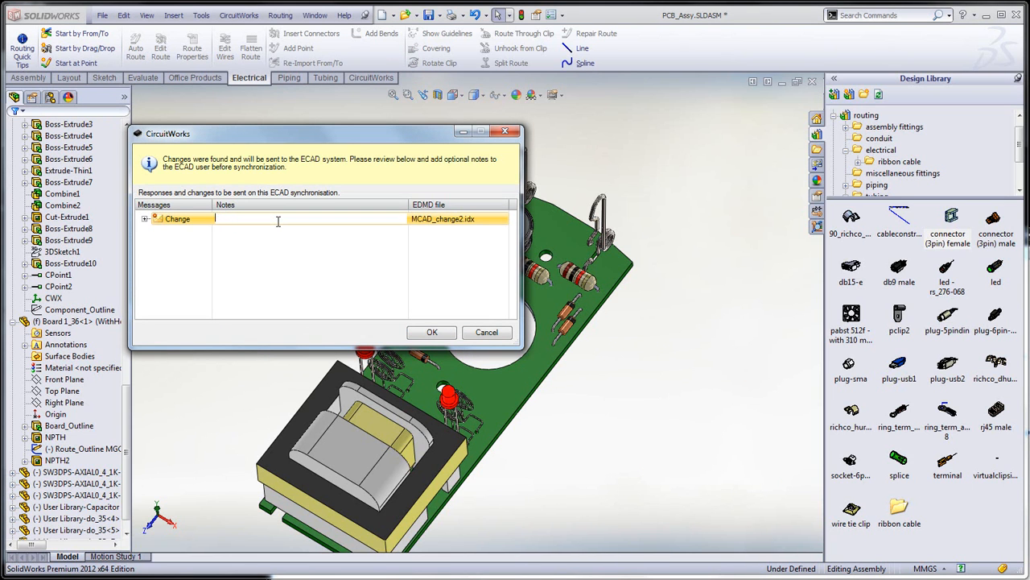
pyautogui.write('moved components around hole clearence hole')
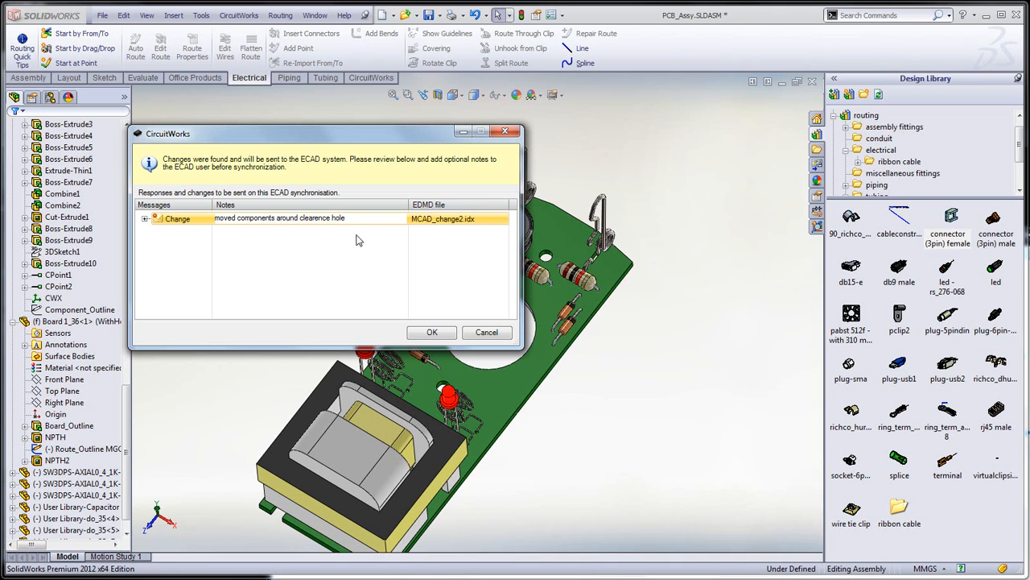
pyautogui.click(414, 335)
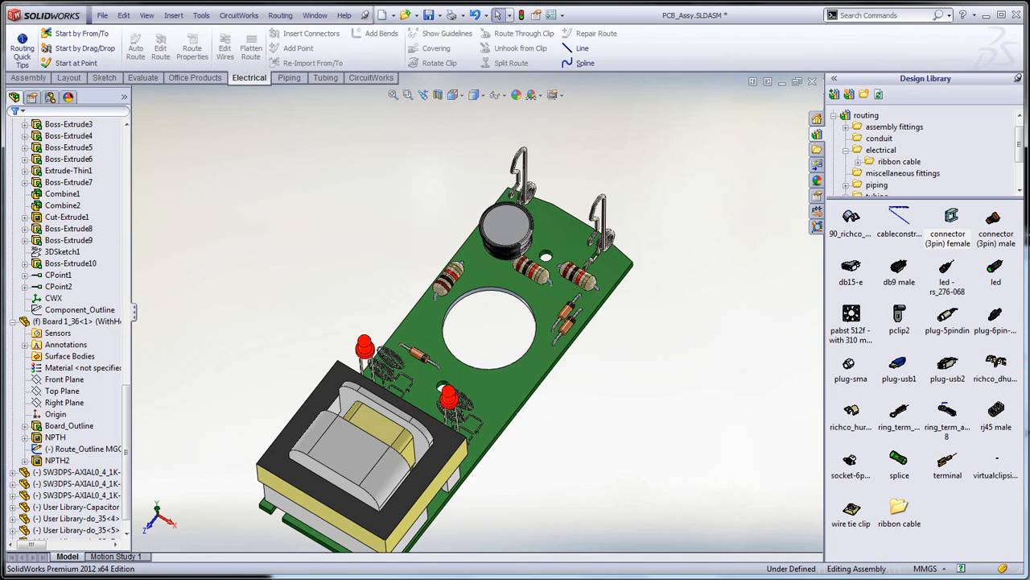
# Step: Switch to CircuitWorks, look over the EDMD message options and preview Change 2 under PCB_Assy Changes
pyautogui.click(273, 556)
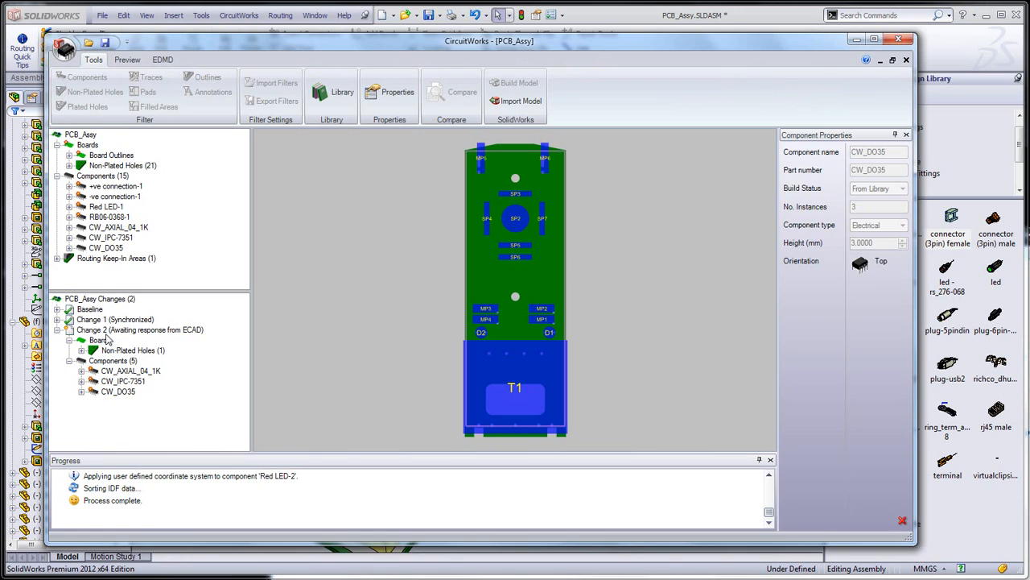
pyautogui.moveTo(272, 49); pyautogui.dragTo(286, 36)
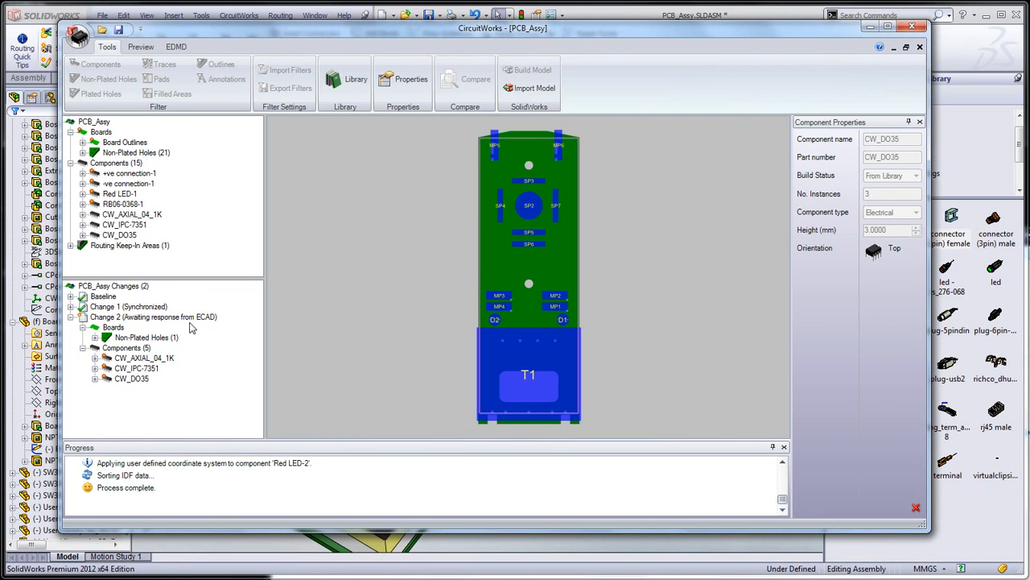
pyautogui.click(176, 46)
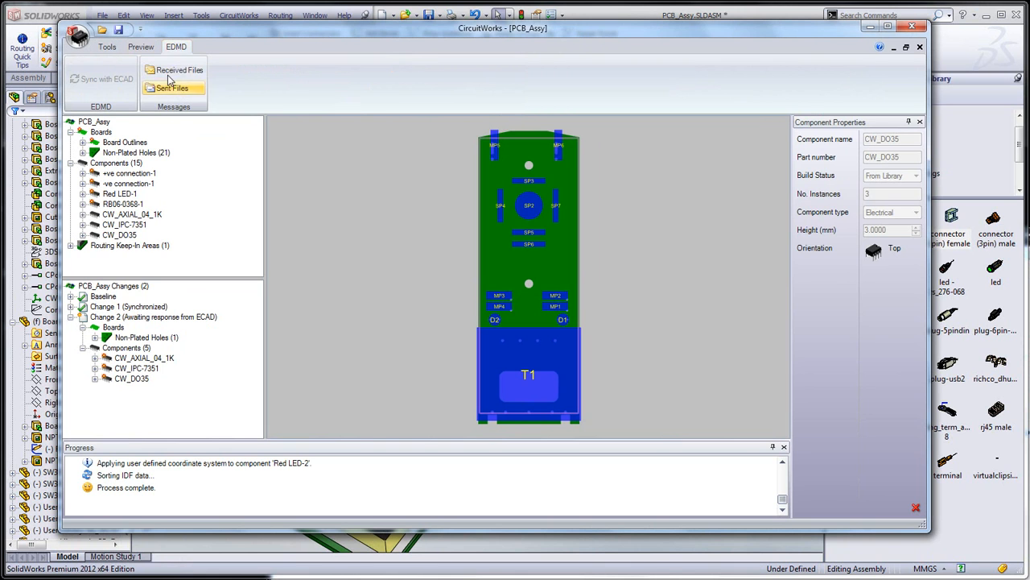
pyautogui.click(169, 87)
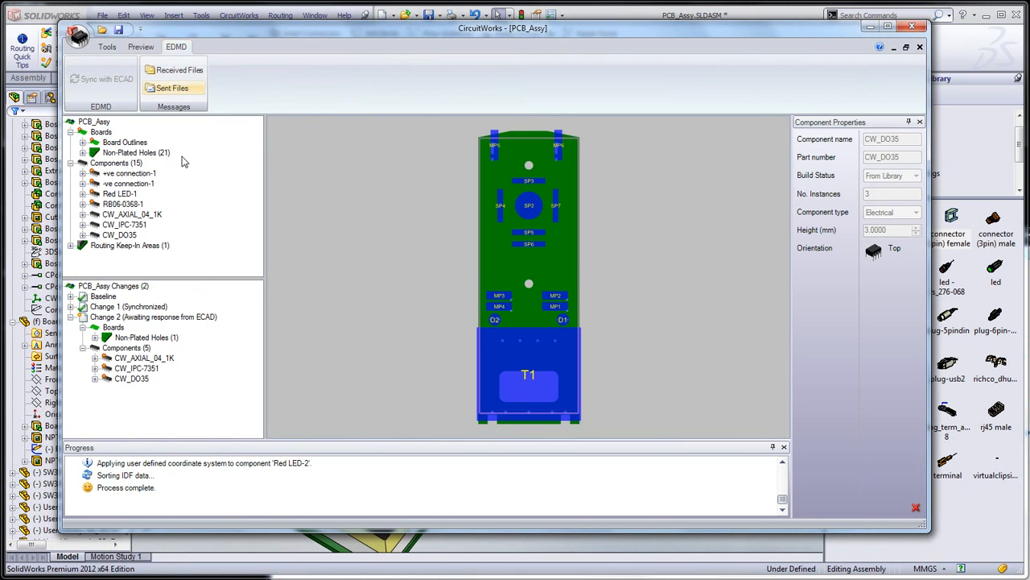
pyautogui.click(72, 317)
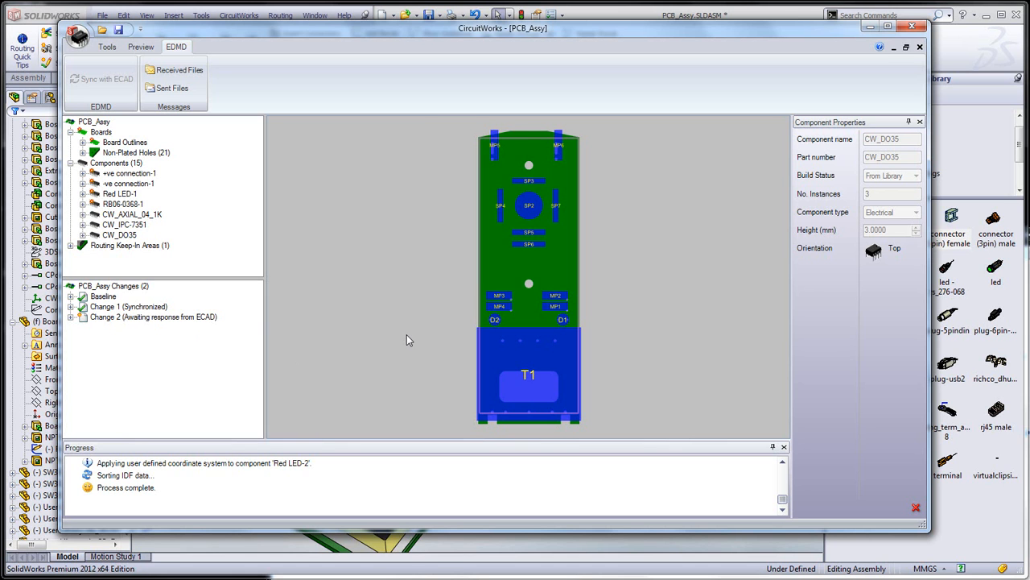
pyautogui.moveTo(382, 35); pyautogui.dragTo(371, 37)
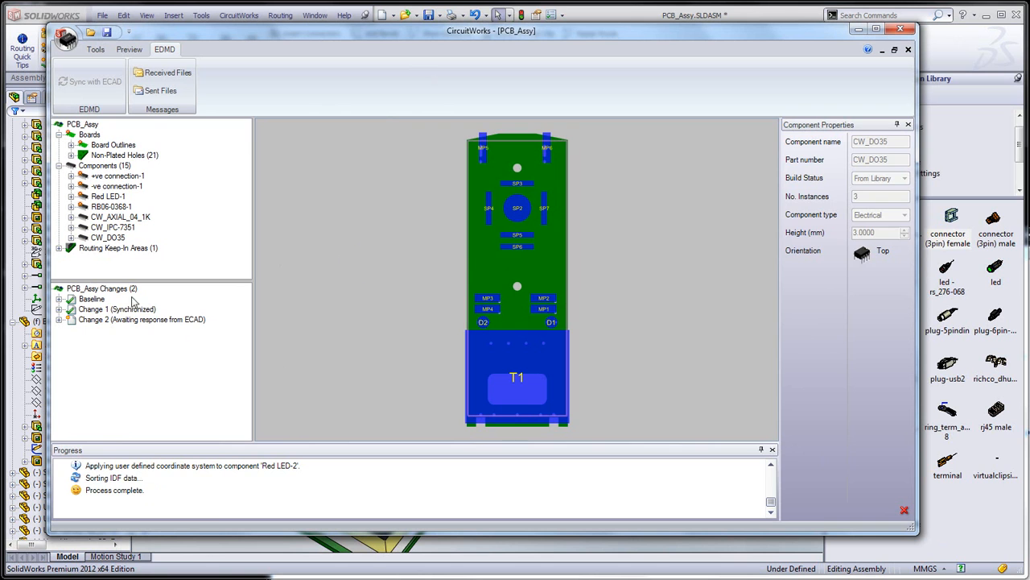
pyautogui.click(92, 322)
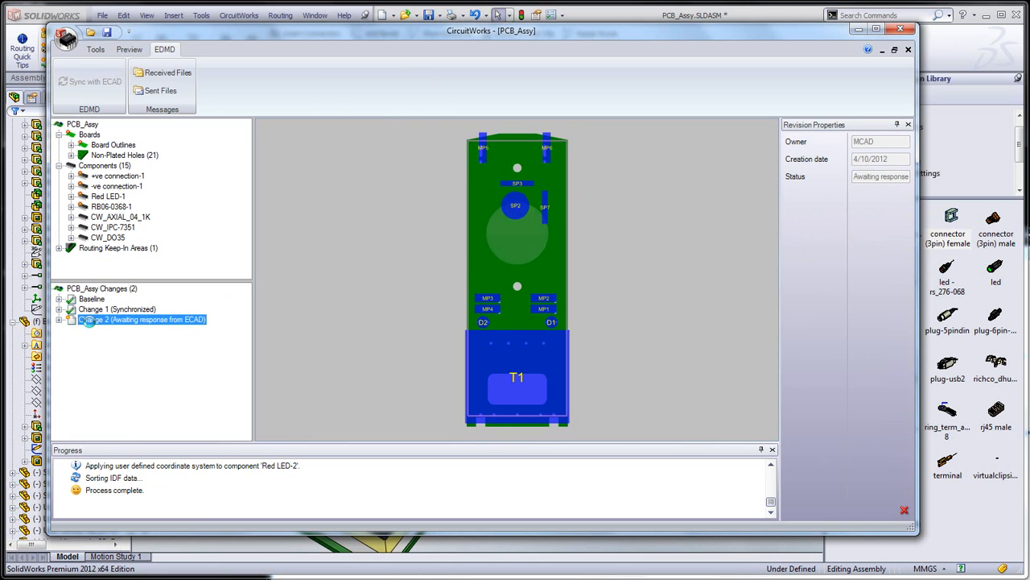
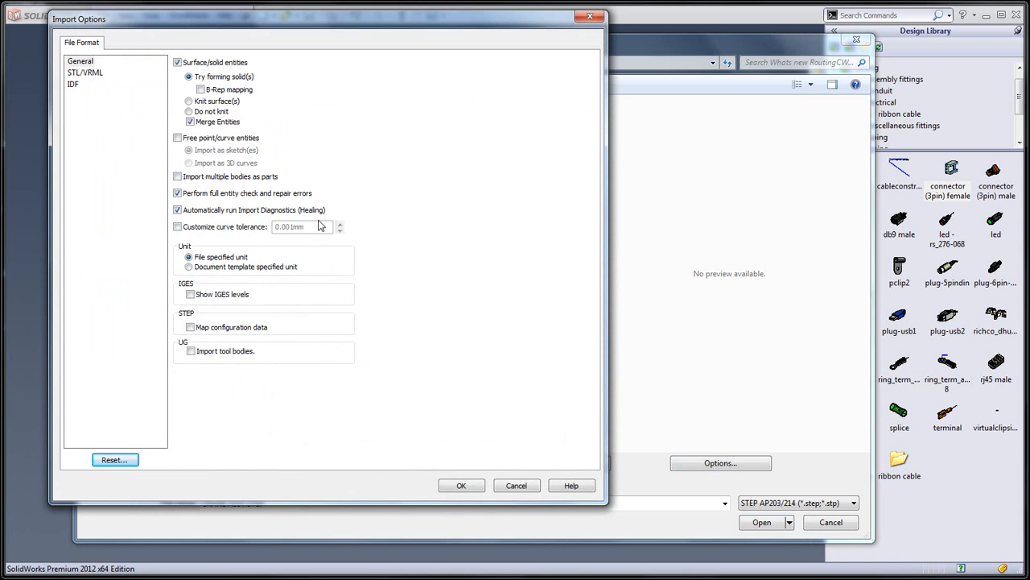
# Step: Accept the import options, open CRANE ASSY.STEP and display the imported assembly as Shaded With Edges
pyautogui.click(461, 487)
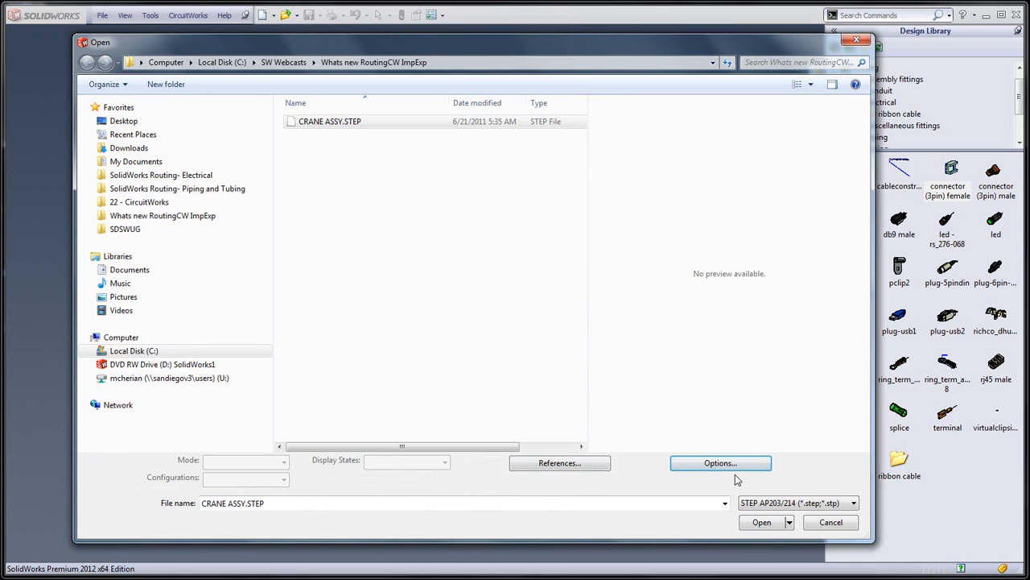
pyautogui.click(763, 523)
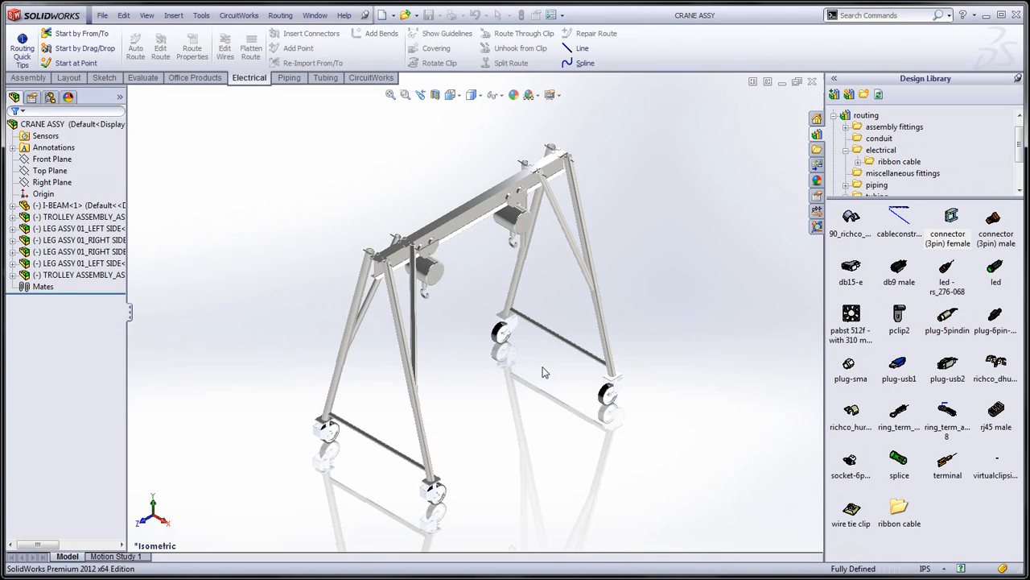
pyautogui.click(472, 95)
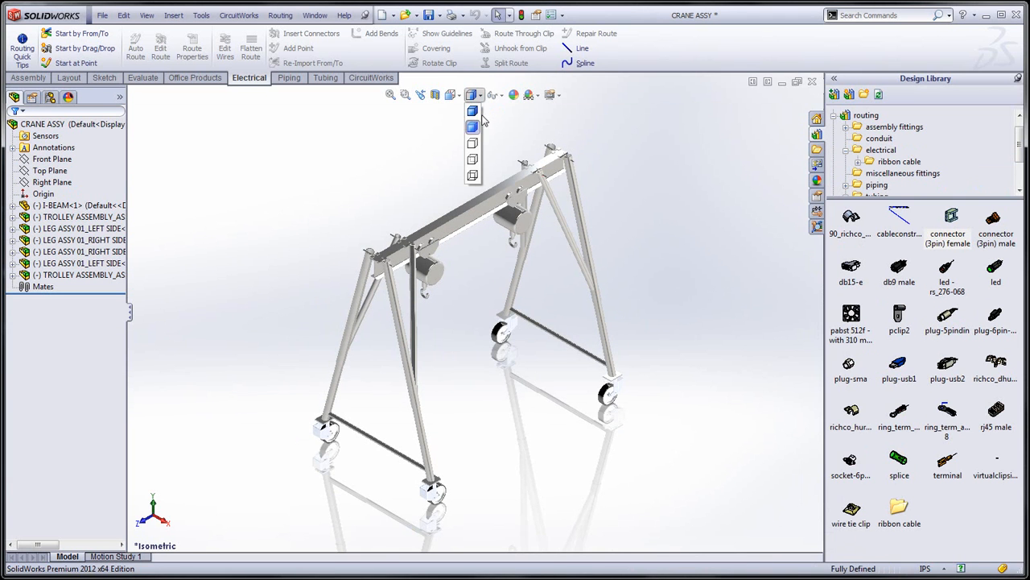
pyautogui.click(475, 121)
pyautogui.scroll(-1, 497, 346)
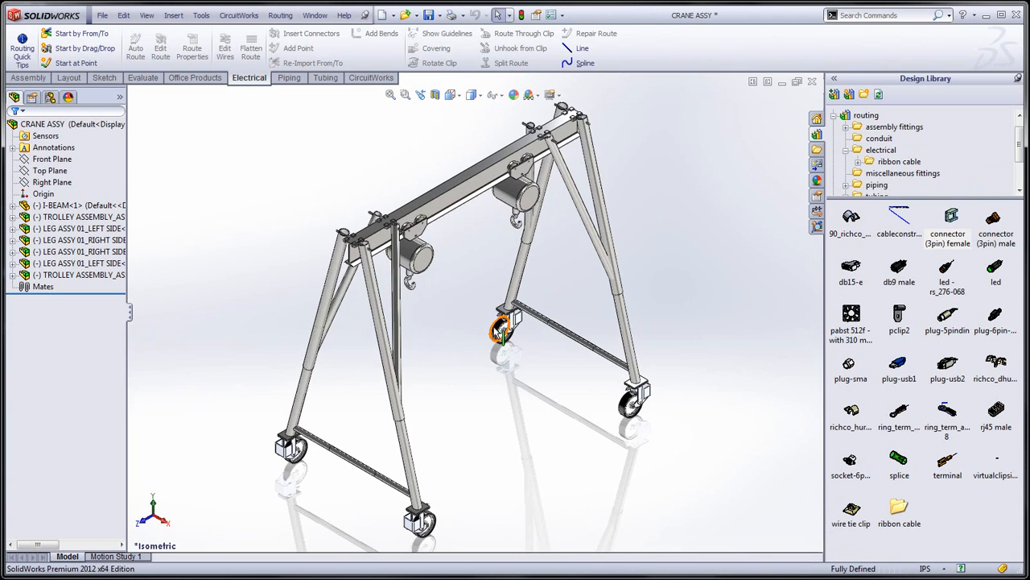
pyautogui.moveTo(498, 344); pyautogui.dragTo(488, 315, button='middle')
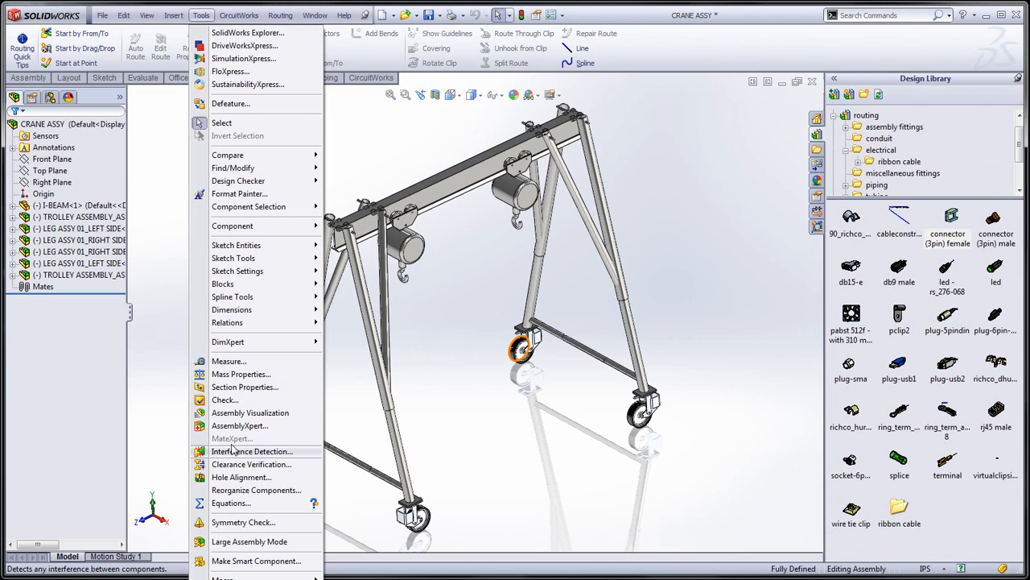
# Step: Run AssemblyXpert on the crane assembly, review its component statistics and close the report
pyautogui.click(242, 426)
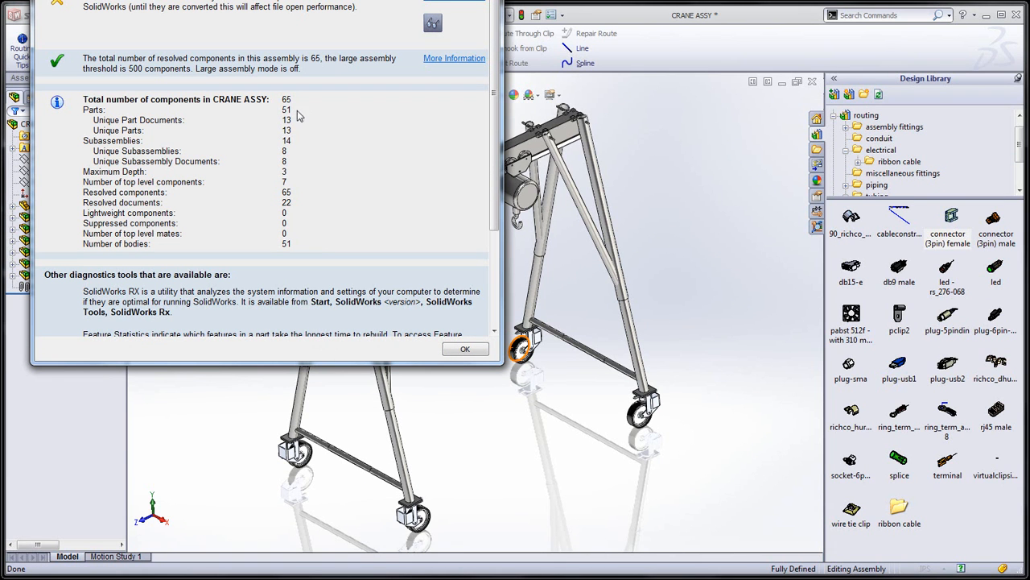
pyautogui.moveTo(318, 0); pyautogui.dragTo(359, 62)
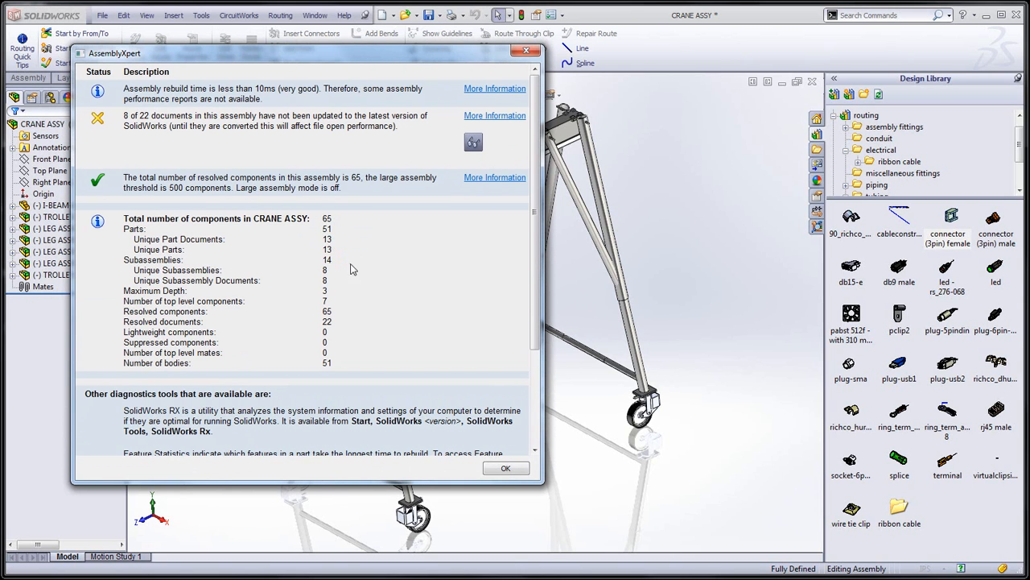
pyautogui.click(527, 51)
pyautogui.moveTo(557, 359); pyautogui.dragTo(522, 357, button='middle')
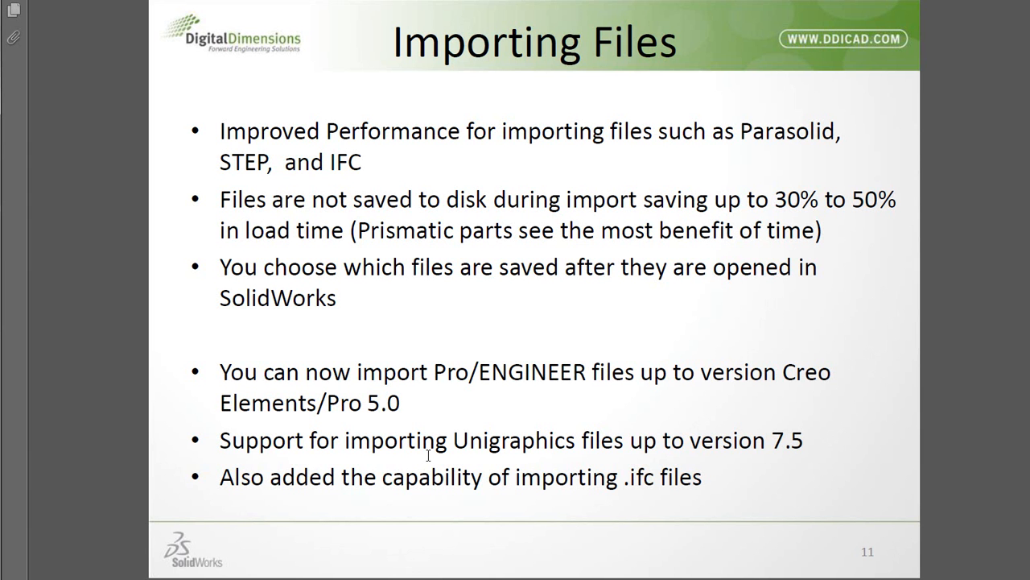
pyautogui.scroll(-1, 517, 216)
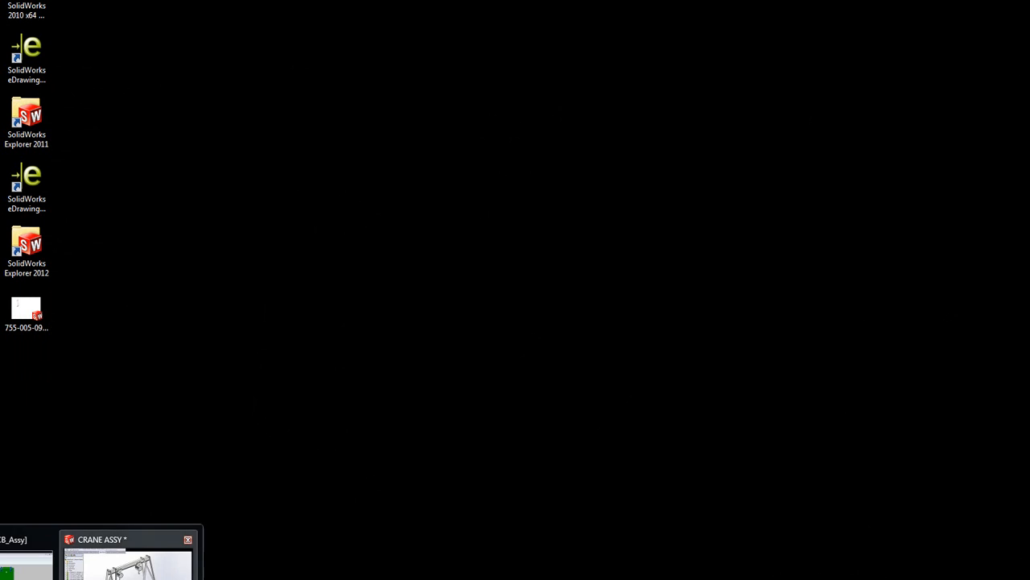
# Step: Return to SolidWorks and close the imported CRANE ASSY document
pyautogui.click(129, 563)
pyautogui.click(812, 82)
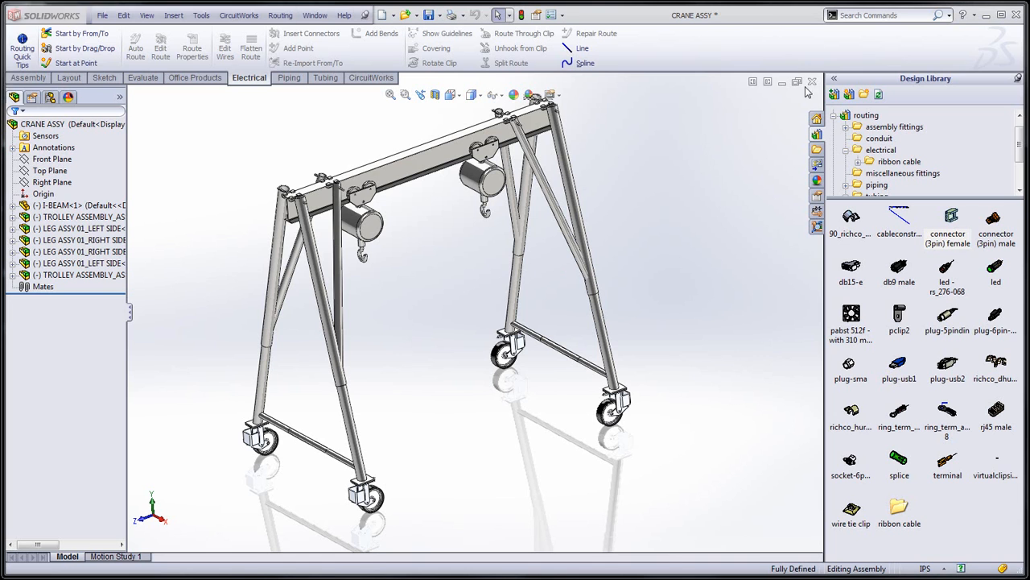
pyautogui.click(167, 97)
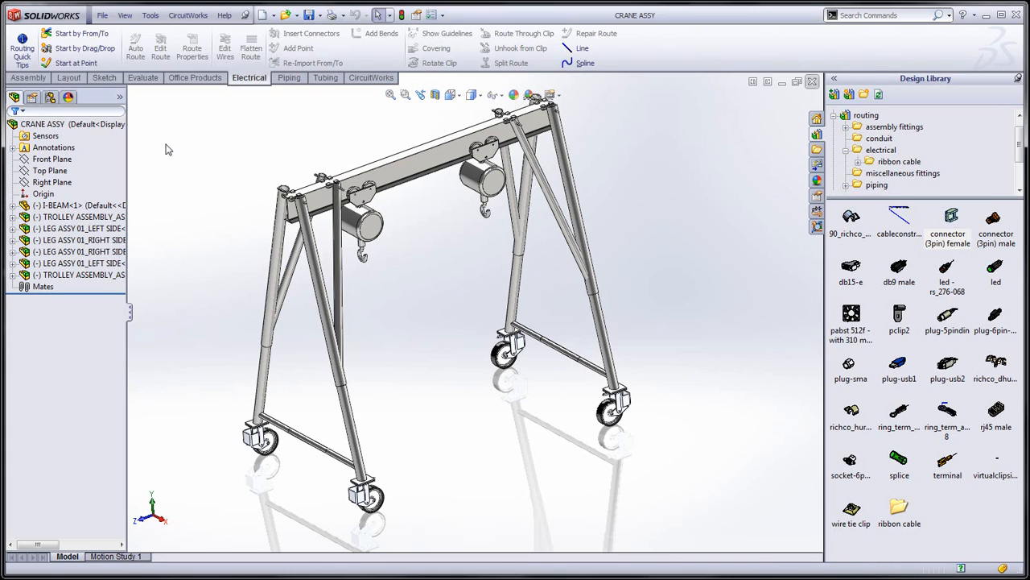
# Step: Open the recent drawing 45-214-000.SLDDRW, go through its Hole Table and Bill of Material sheets and display Sheet1
pyautogui.click(103, 16)
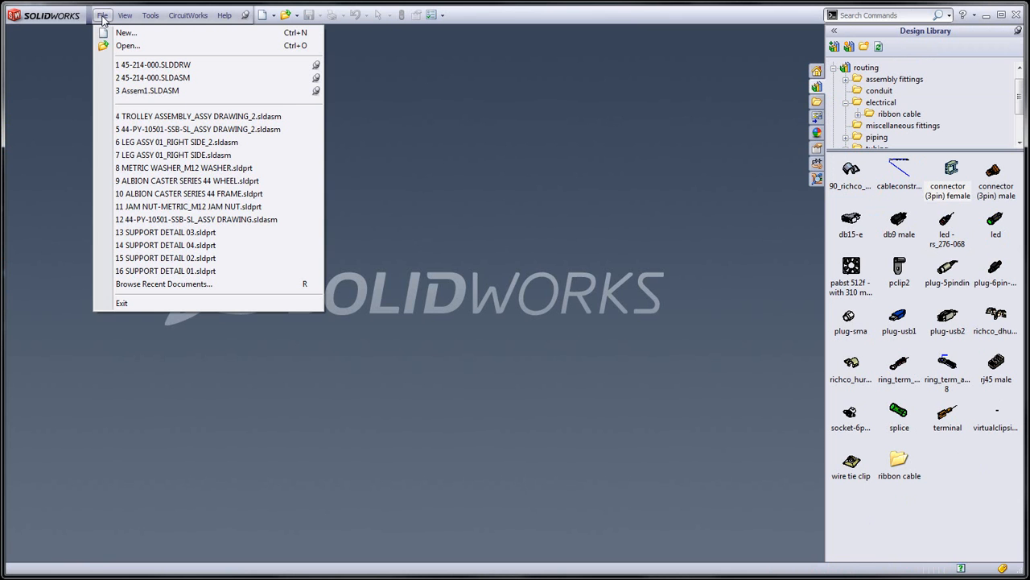
pyautogui.click(155, 66)
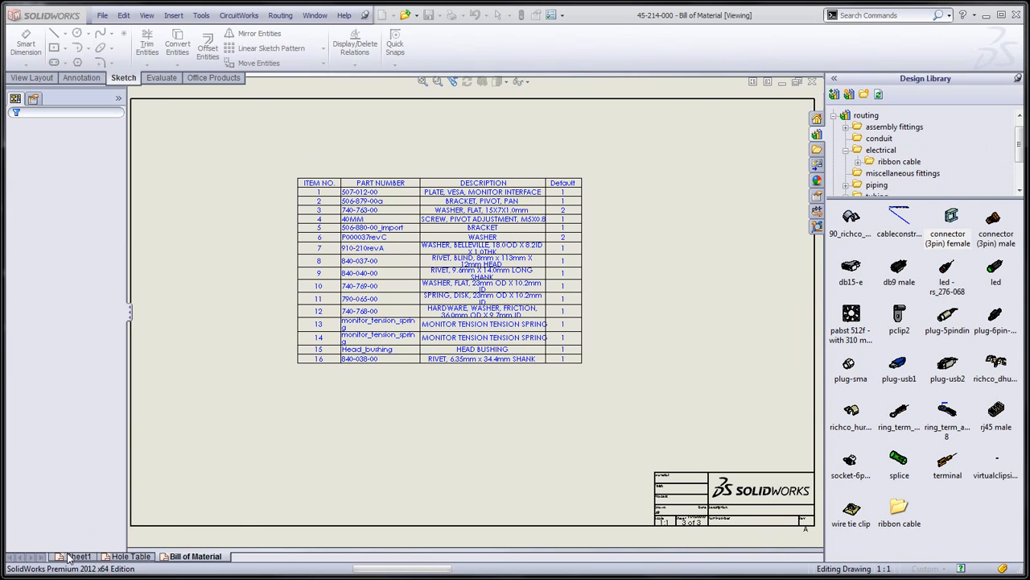
pyautogui.click(73, 556)
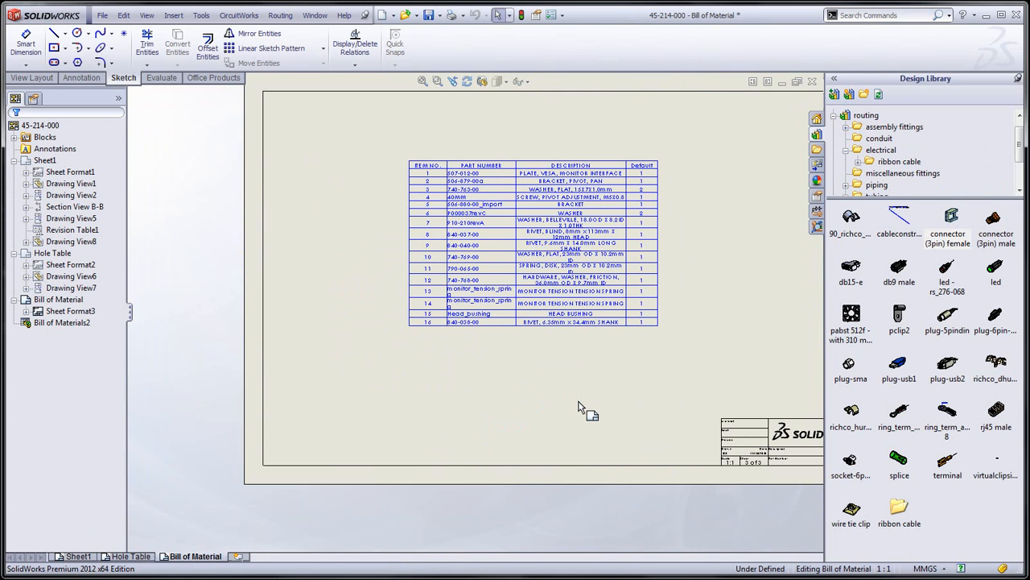
pyautogui.click(68, 557)
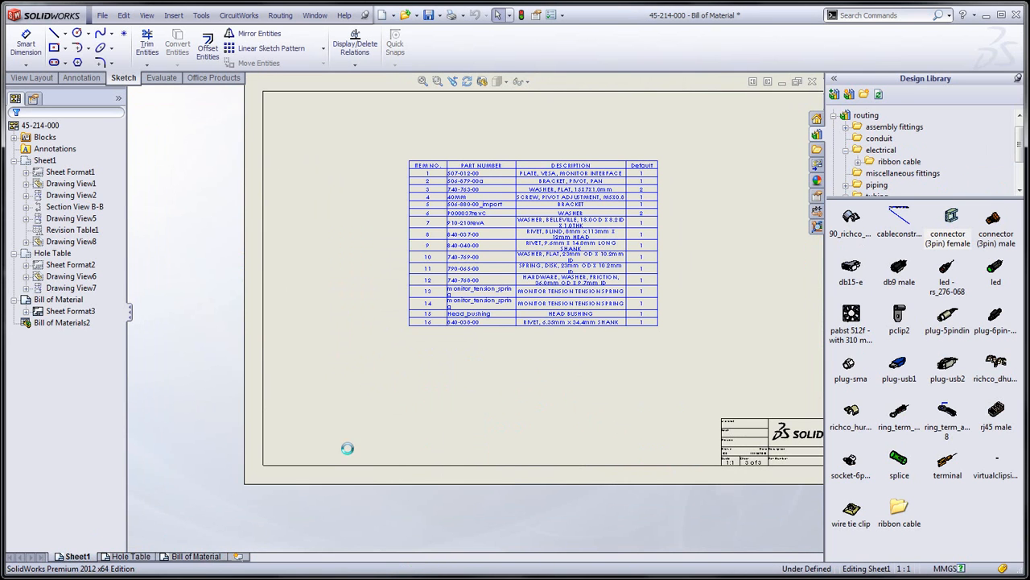
pyautogui.click(114, 556)
pyautogui.click(187, 556)
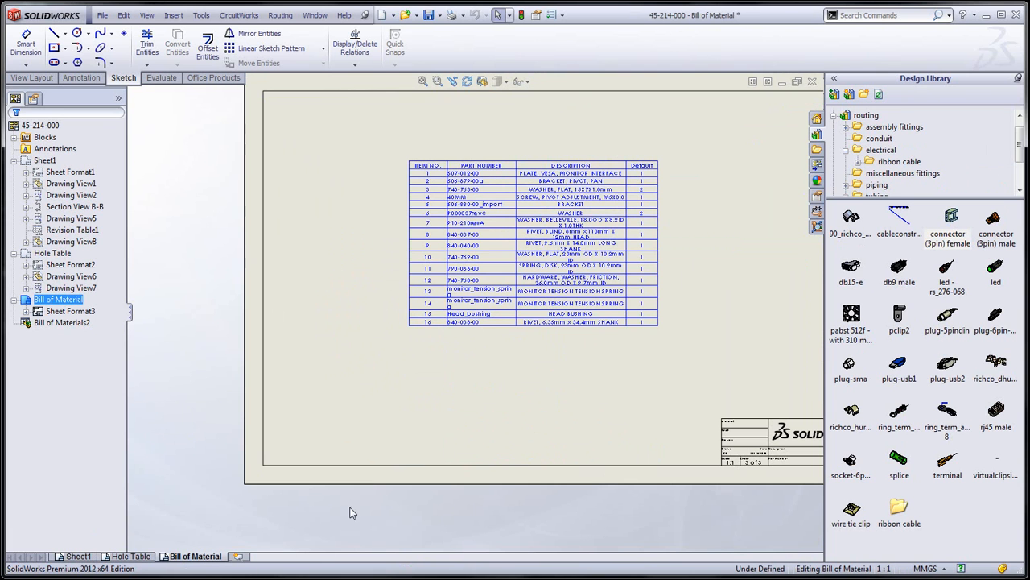
pyautogui.click(80, 556)
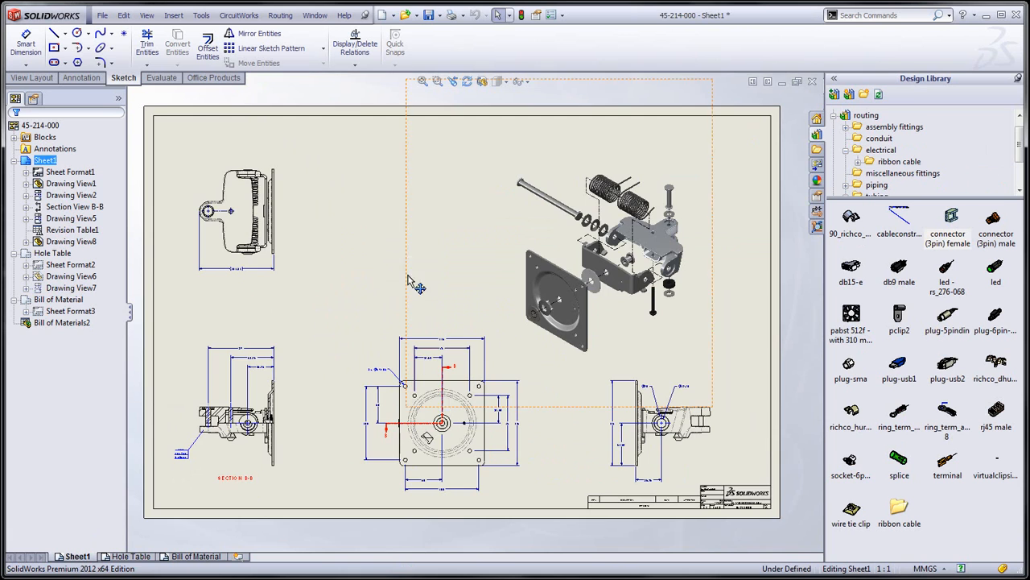
# Step: Save the drawing as 45-214-000.DXF with all sheets exported to one file in paper space, replacing the existing file
pyautogui.click(102, 16)
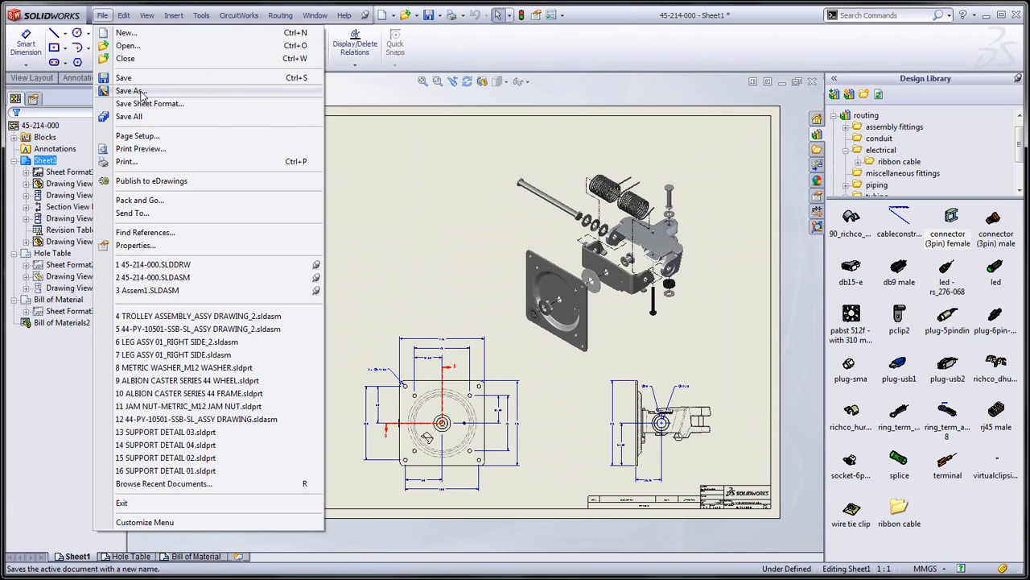
pyautogui.click(129, 91)
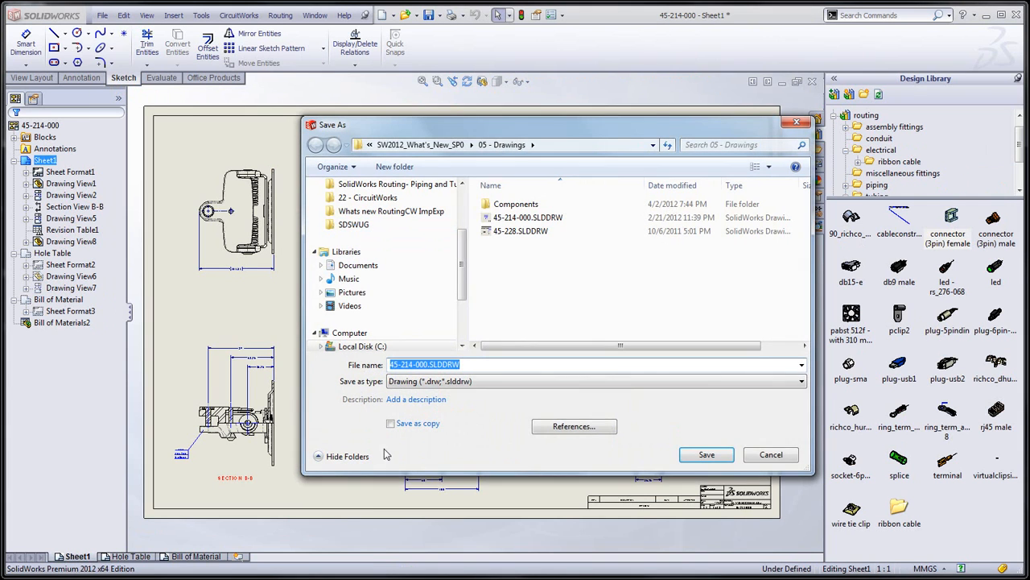
pyautogui.click(490, 383)
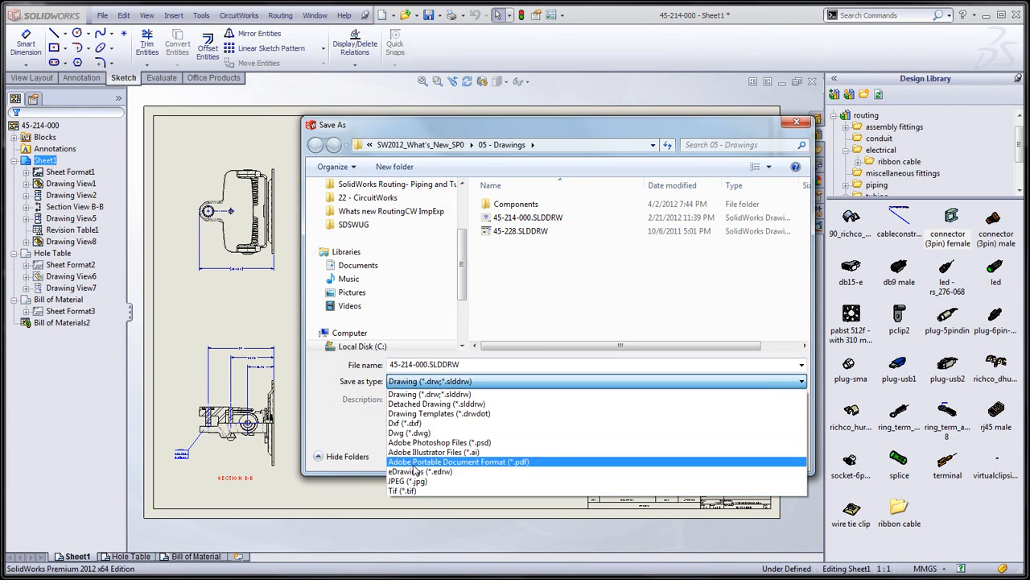
pyautogui.click(402, 422)
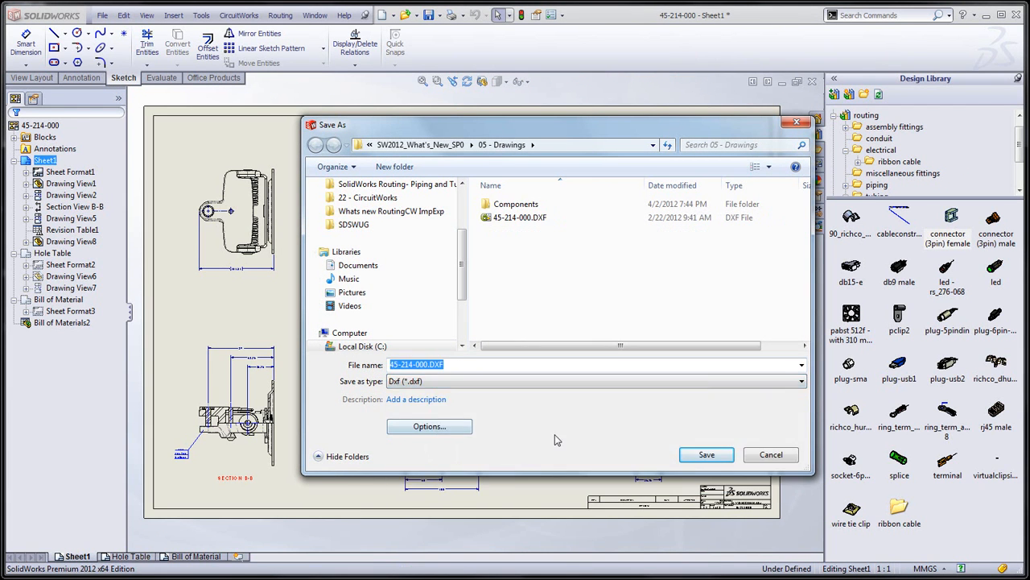
pyautogui.click(437, 429)
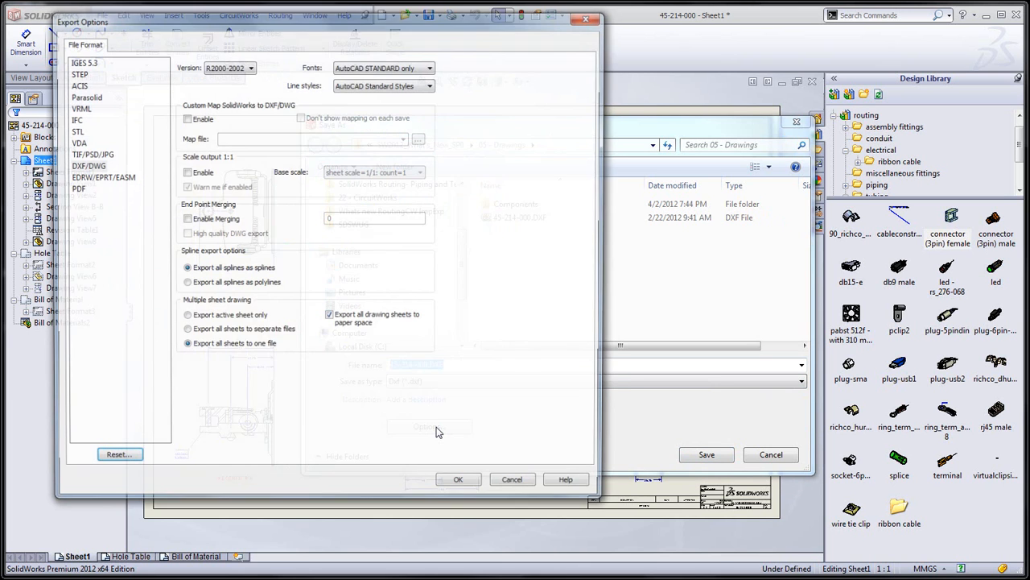
pyautogui.moveTo(352, 15); pyautogui.dragTo(475, 43)
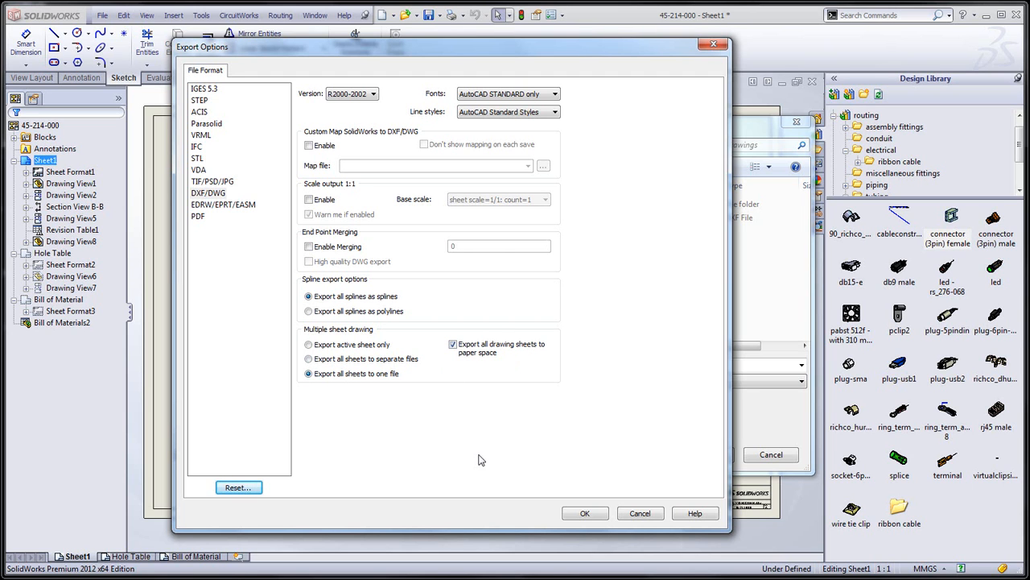
pyautogui.click(585, 514)
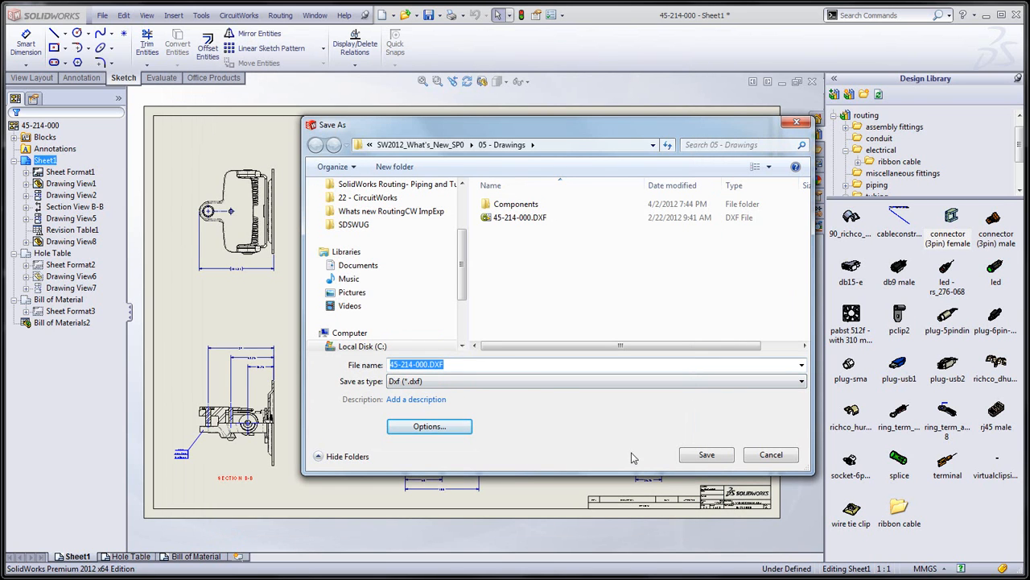
pyautogui.click(707, 455)
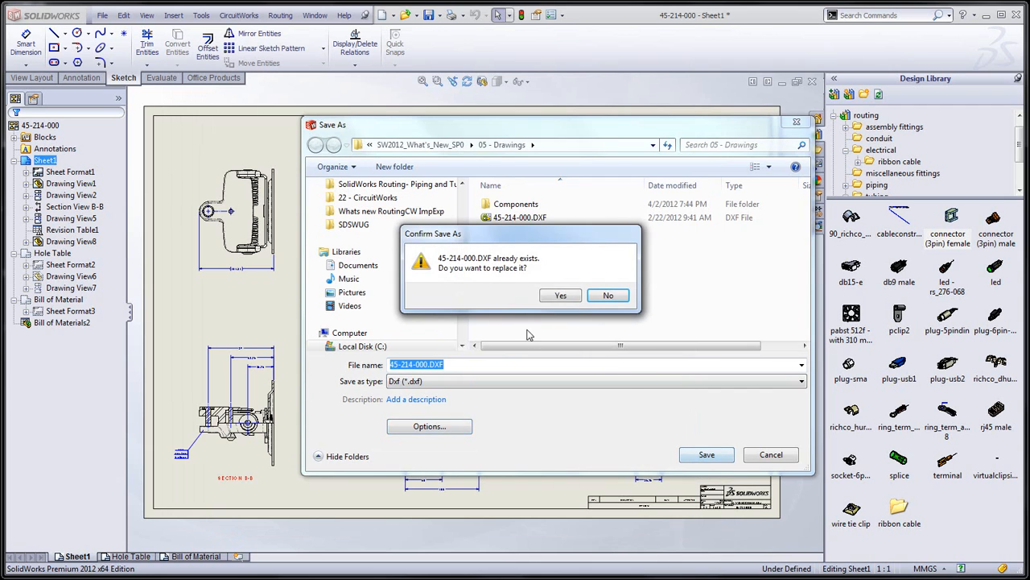
pyautogui.click(559, 296)
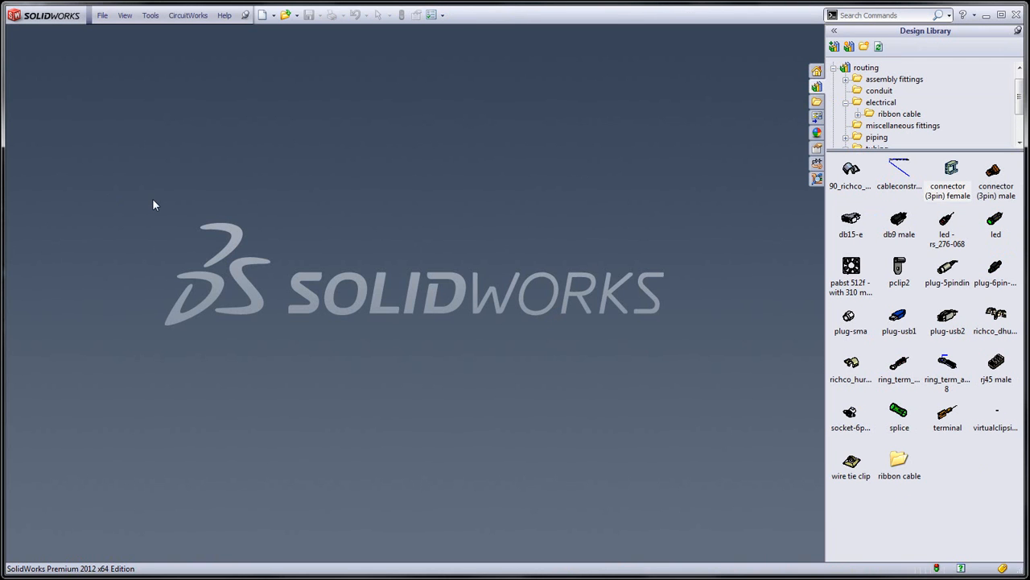
# Step: Open 45-214-000.DXF from the 05 - Drawings folder as a new drawing converted to SolidWorks entities and continue to layer mapping
pyautogui.click(102, 16)
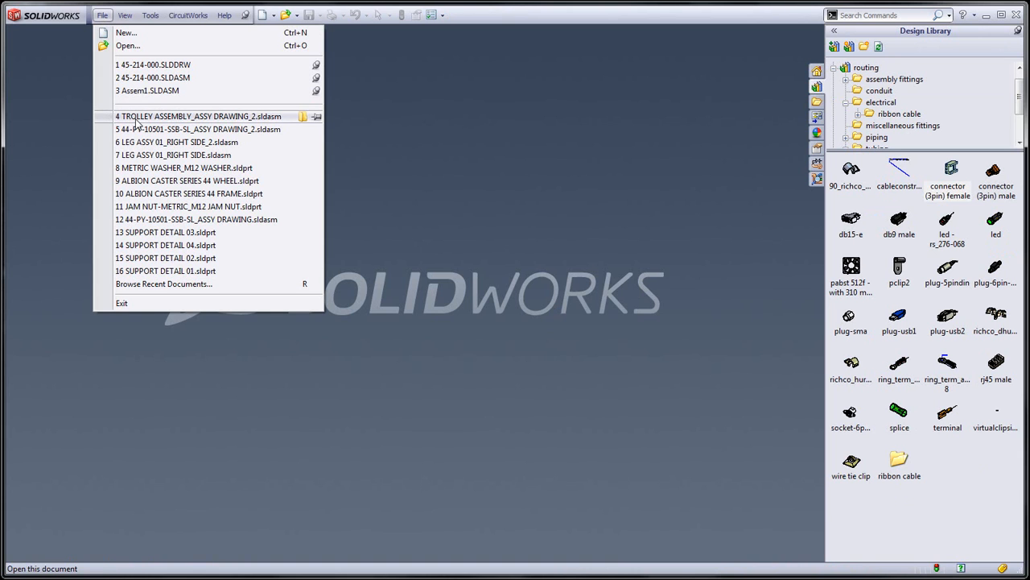
pyautogui.click(128, 47)
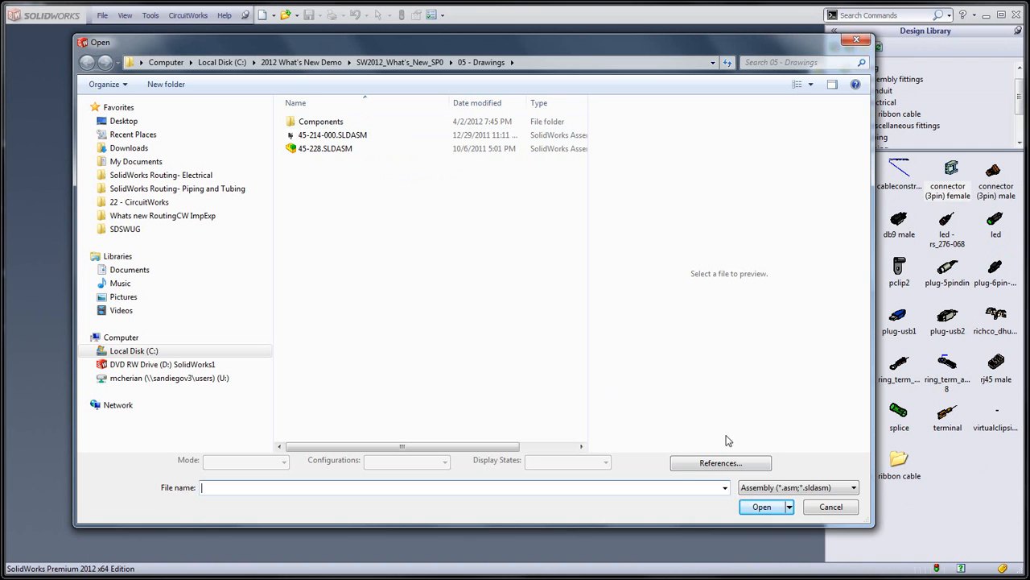
pyautogui.click(745, 488)
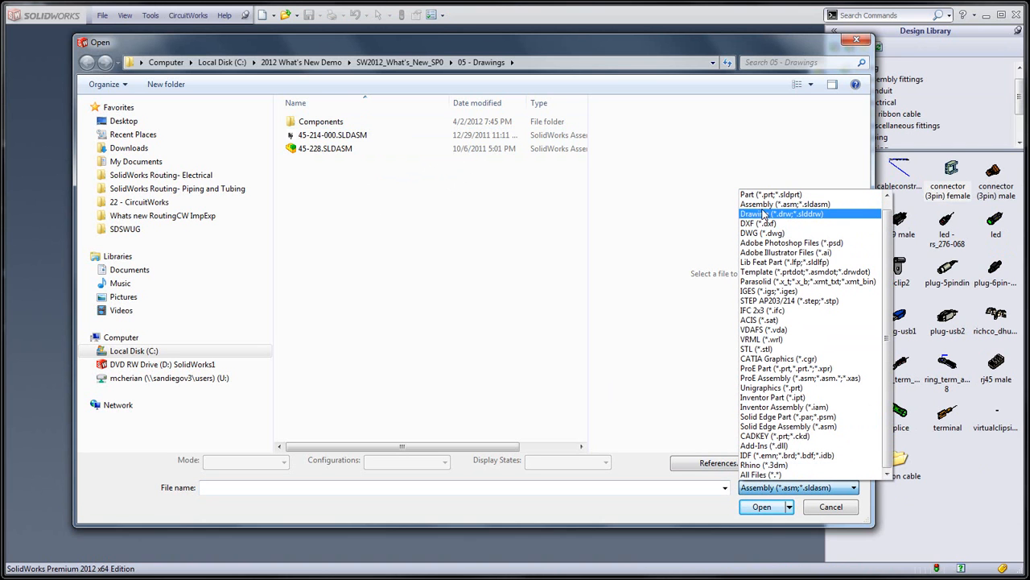
pyautogui.click(761, 475)
pyautogui.click(324, 150)
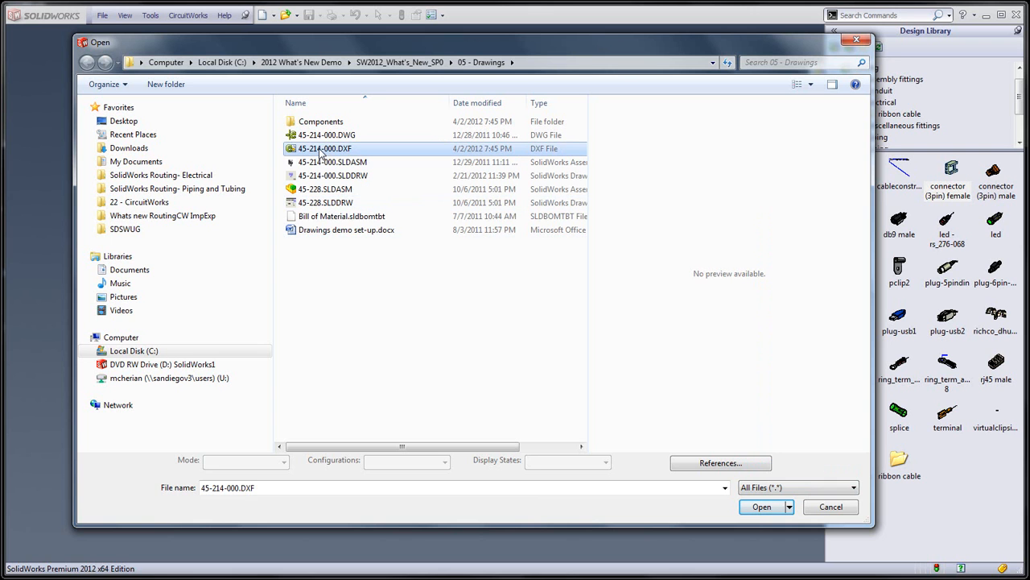
pyautogui.click(762, 506)
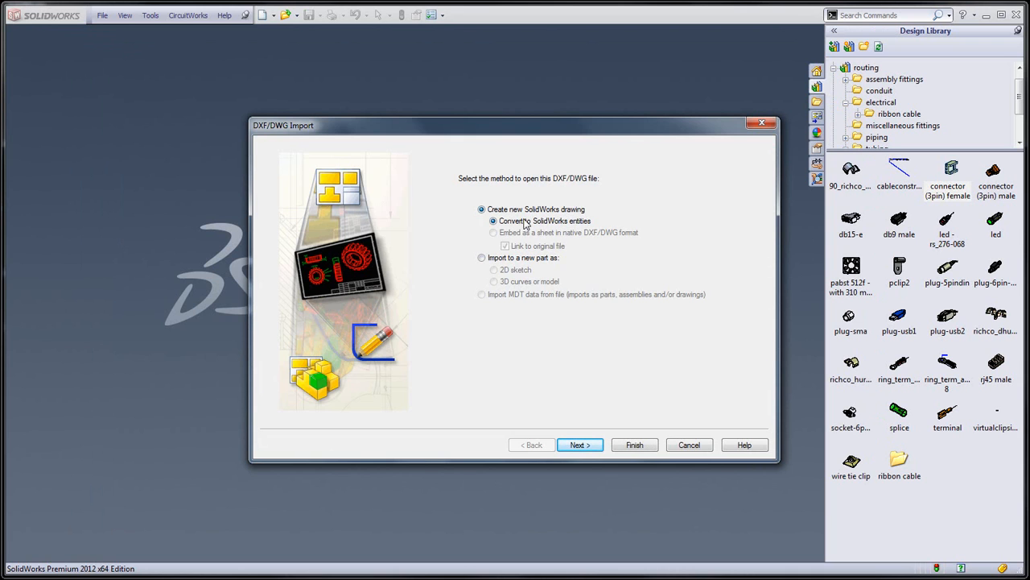
pyautogui.click(580, 445)
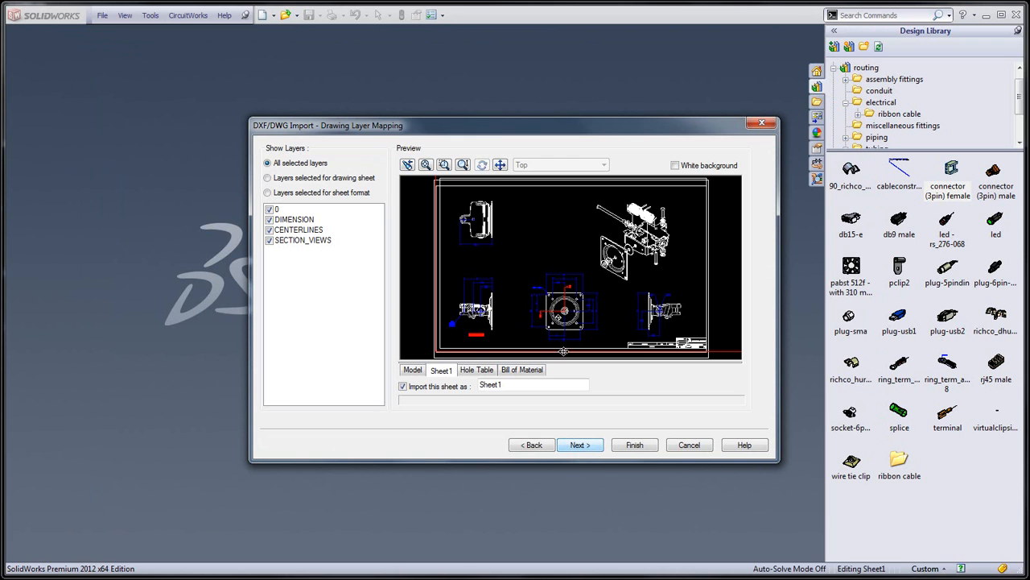
# Step: Examine the import previews of the Hole Table and Bill of Material sheets and return to Sheet1
pyautogui.click(477, 372)
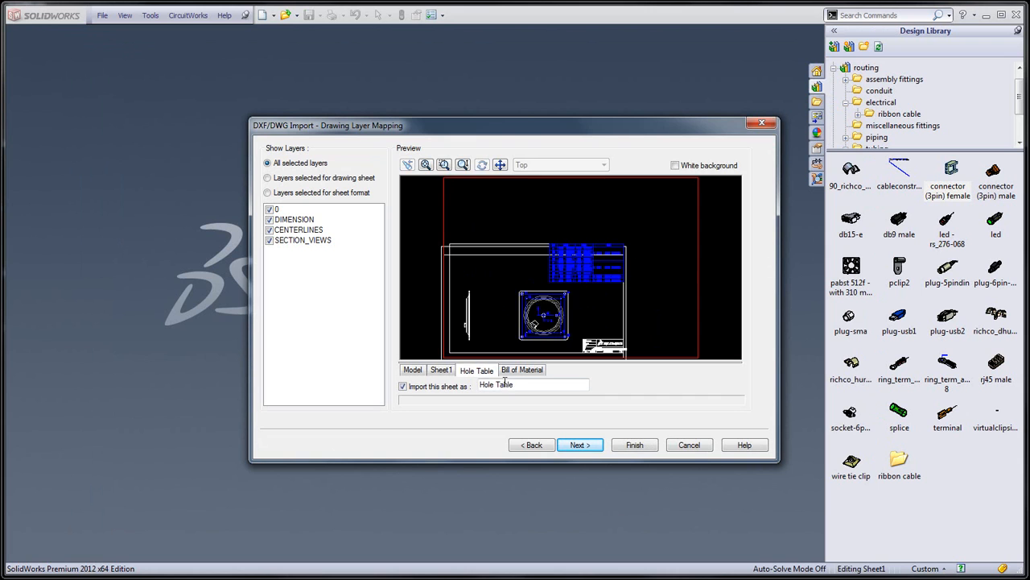
pyautogui.click(520, 372)
pyautogui.click(481, 372)
pyautogui.click(447, 372)
pyautogui.click(475, 372)
pyautogui.click(520, 372)
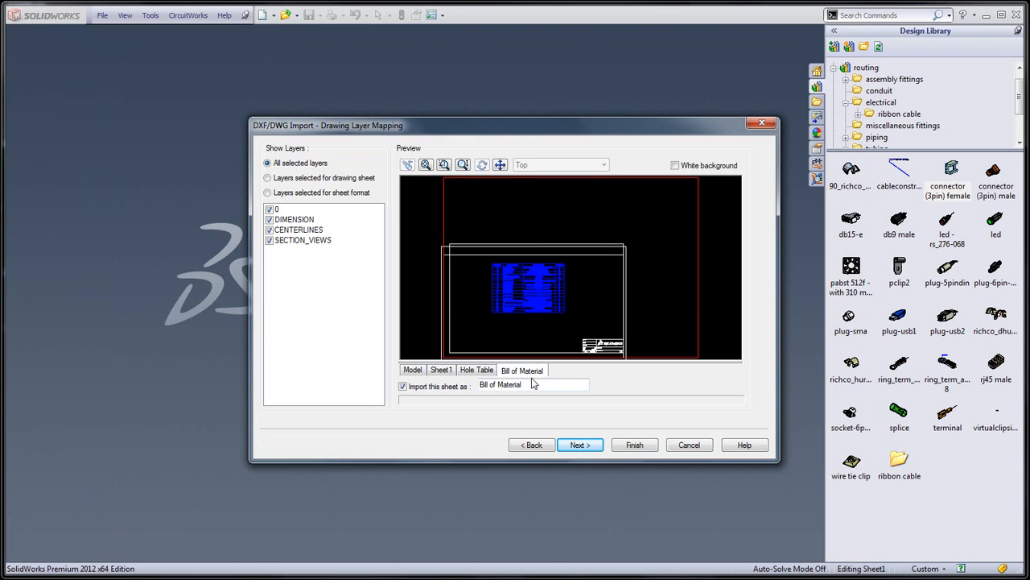
pyautogui.click(475, 372)
pyautogui.click(441, 371)
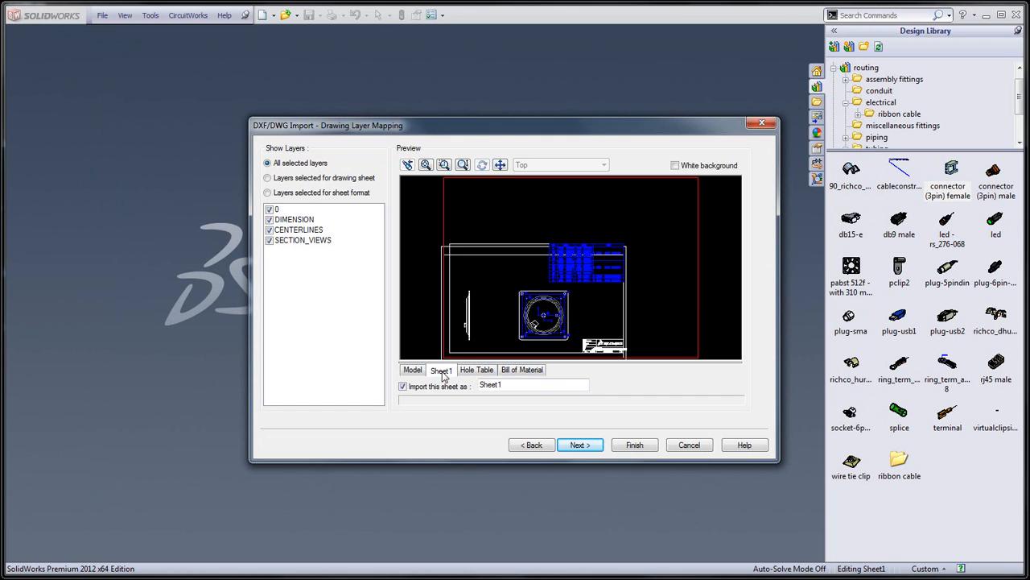